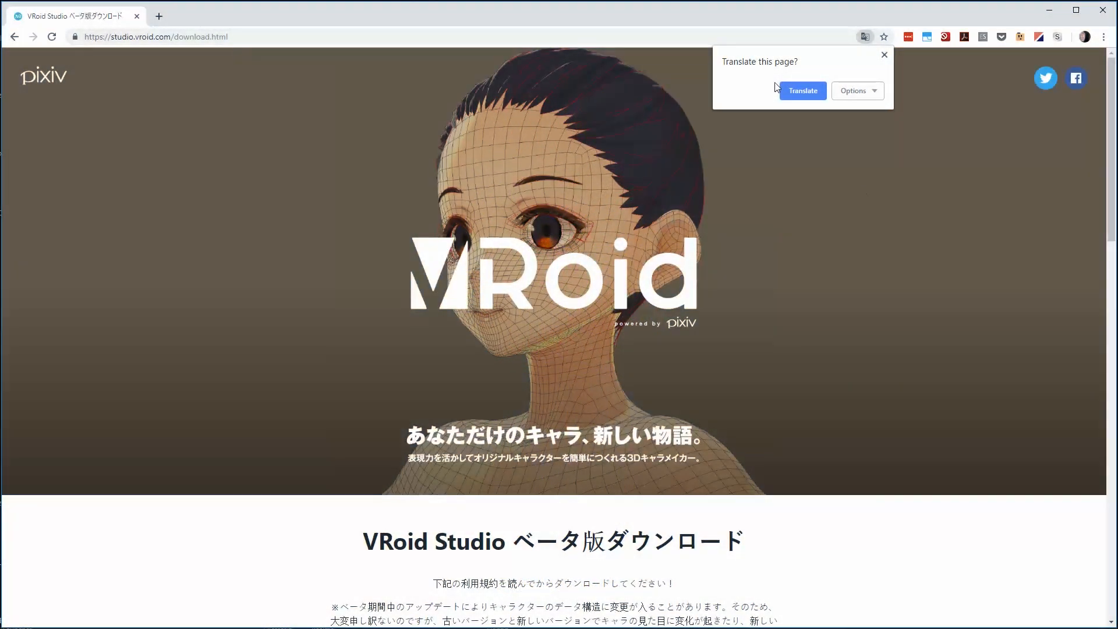
Translate the VRoid Studio beta download page into English and go to its download section.
left_click(802, 95)
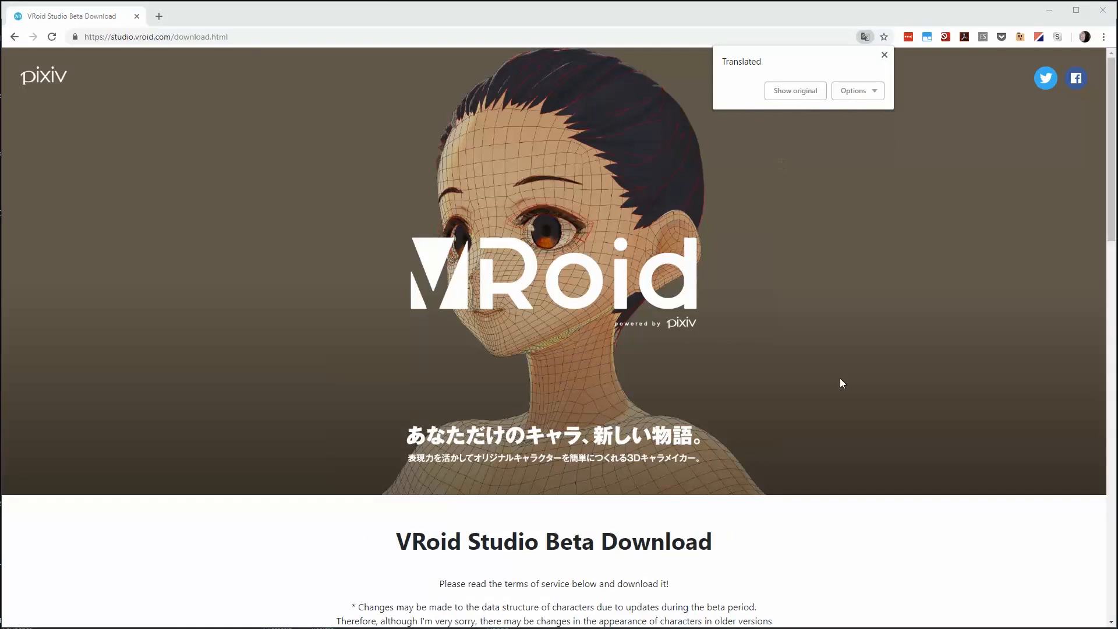
left_click(778, 554)
scroll(779, 554, "down", 2)
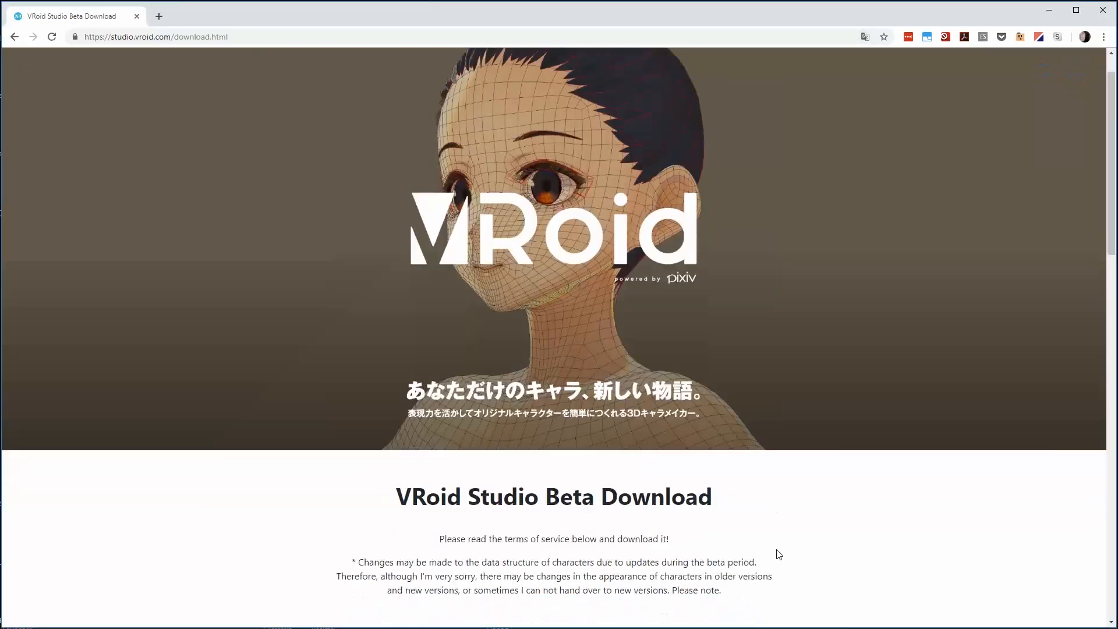
scroll(779, 555, "down", 2)
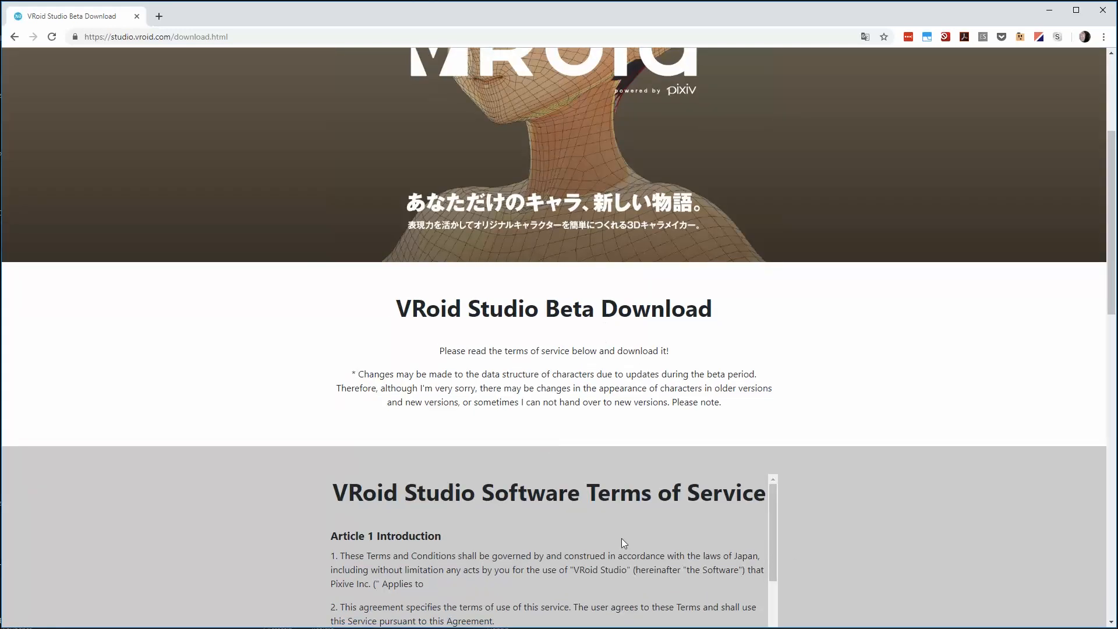
scroll(798, 547, "down", 7)
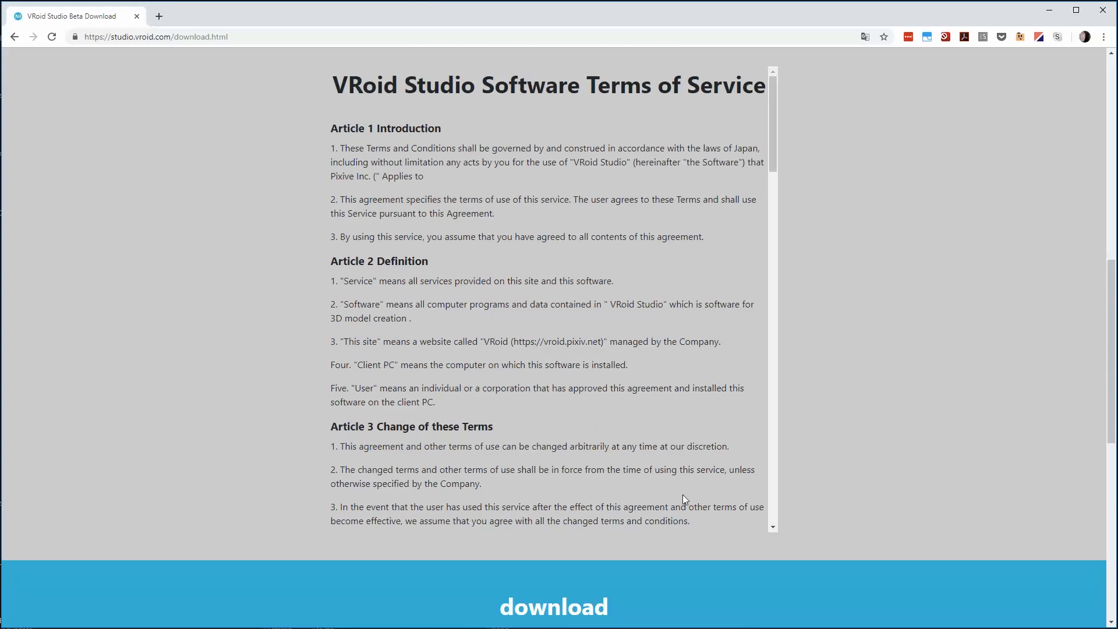
scroll(894, 410, "down", 6)
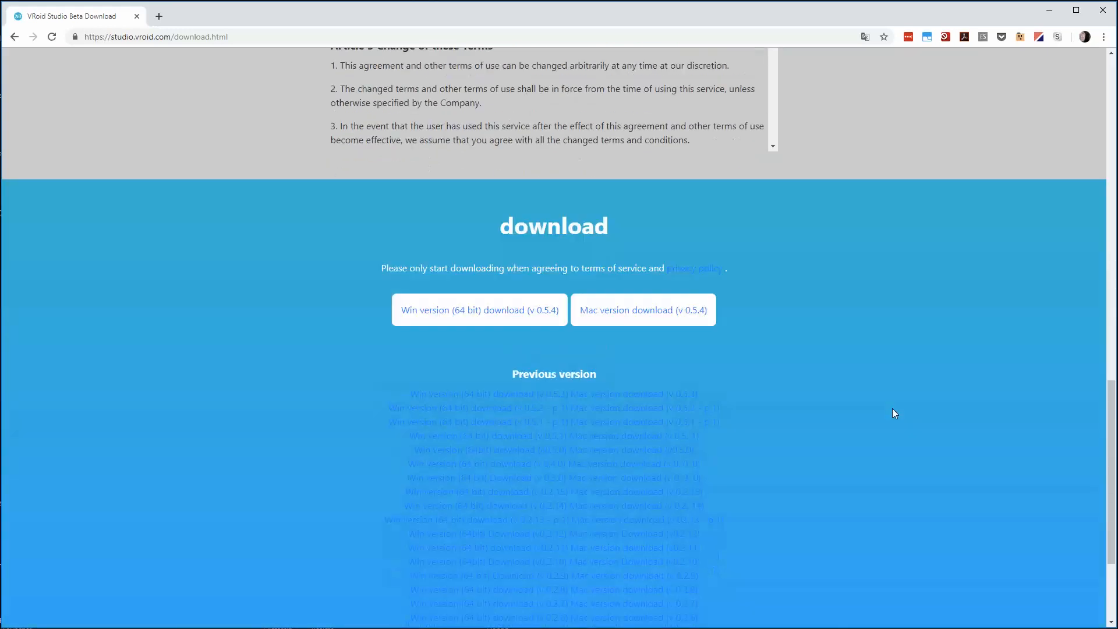
scroll(895, 413, "down", 1)
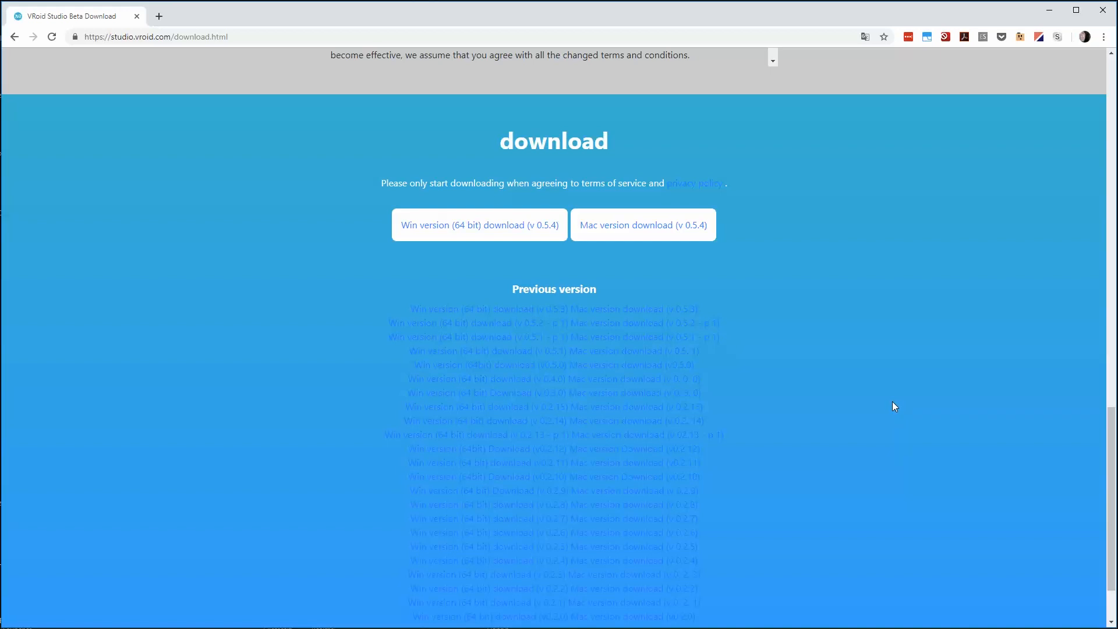
Review the translated page from its heading and terms of service down to the Windows and Mac download links.
scroll(895, 406, "up", 10)
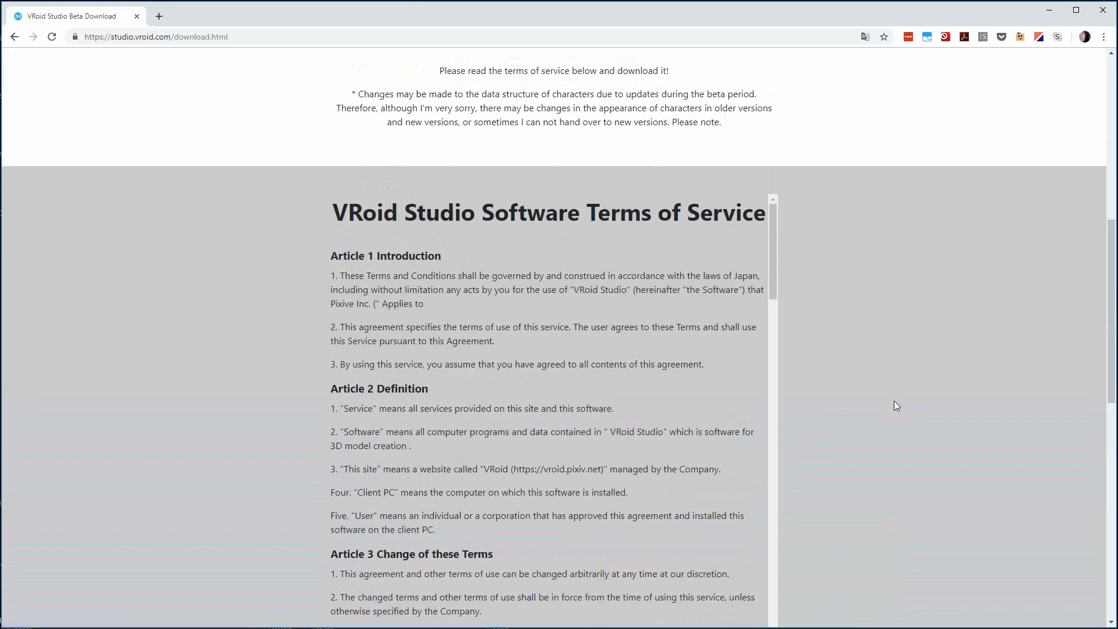
scroll(897, 406, "up", 2)
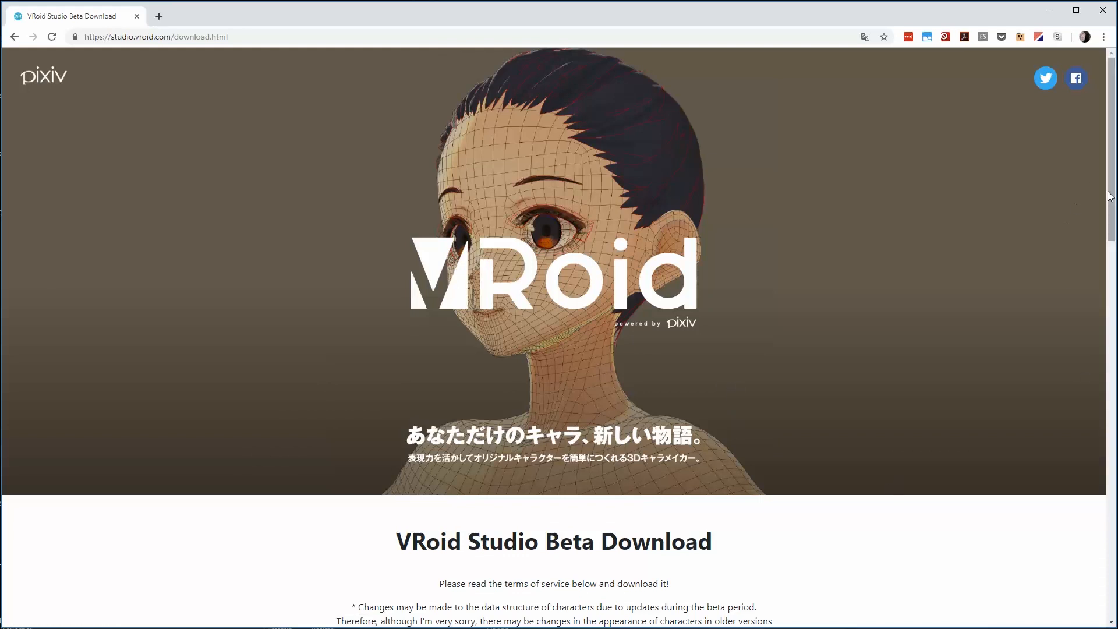
mouse_move(1111, 195)
left_mouse_down()
mouse_move(1106, 175)
mouse_move(1104, 234)
mouse_move(1101, 211)
left_mouse_up()
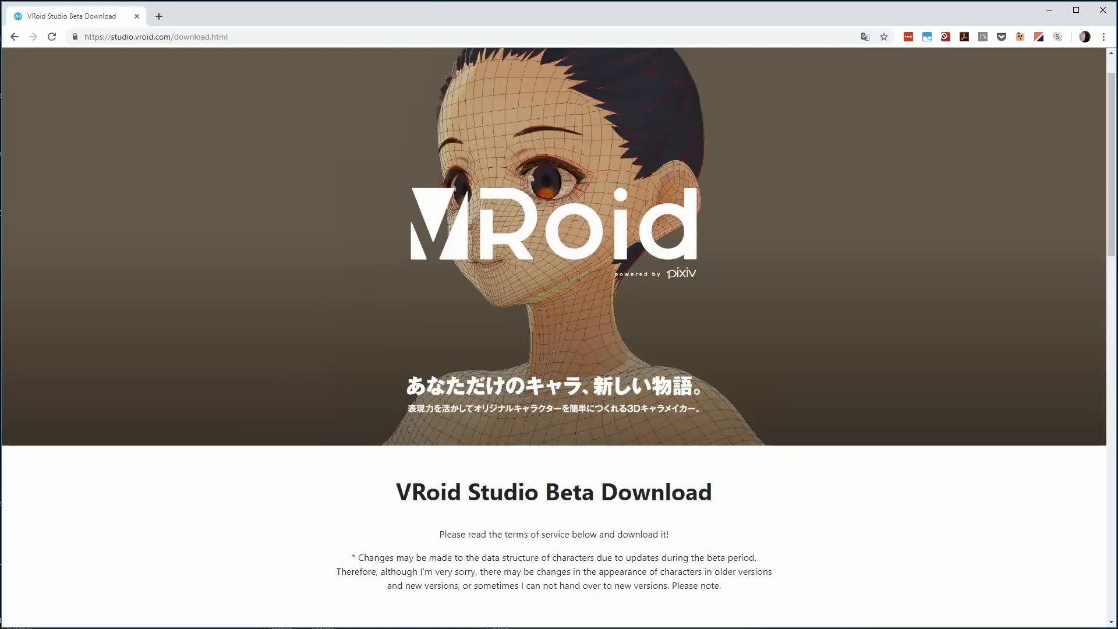
left_click_drag(1114, 235, 1113, 218)
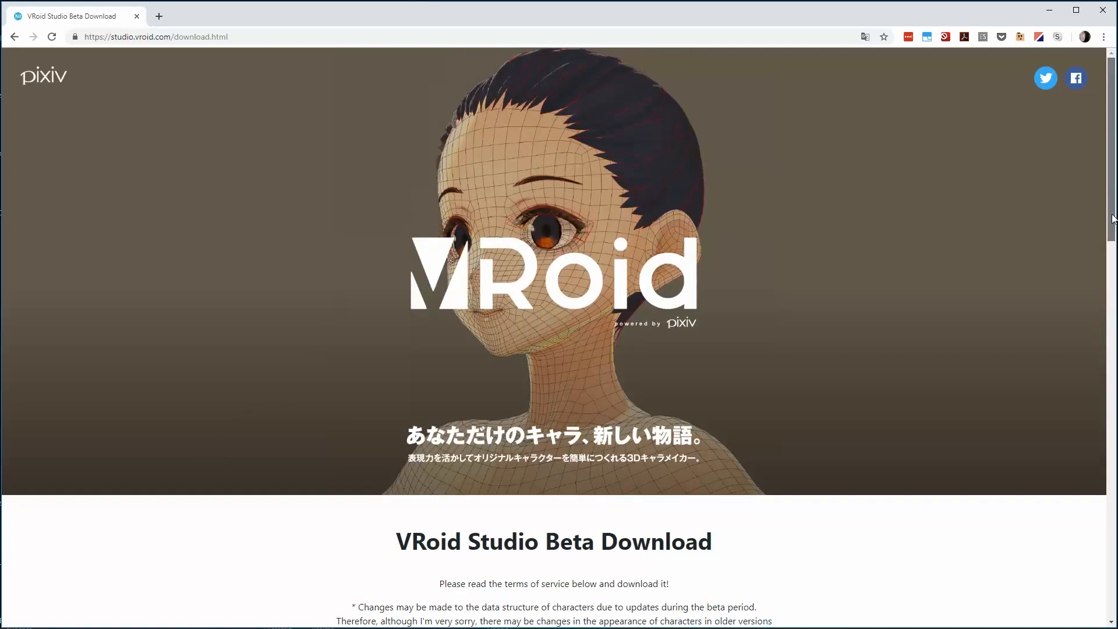
left_click_drag(1114, 218, 1116, 240)
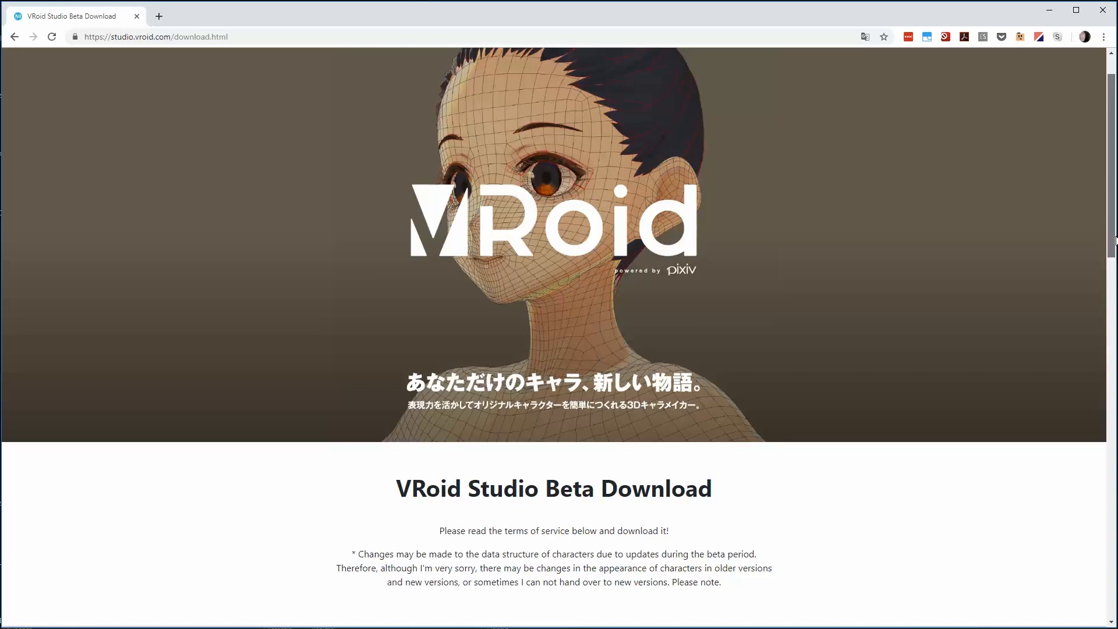
left_click_drag(1116, 240, 1085, 531)
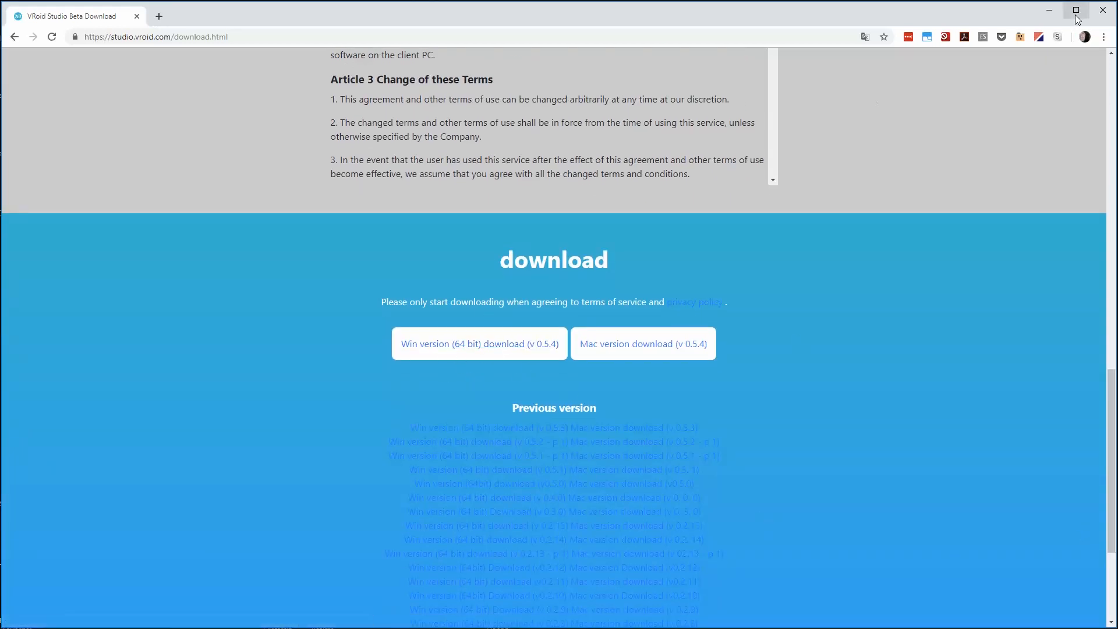
Minimize the browser, locate VRoidStudio.exe in the __VRoidStudio-v0.5.4-win folder, and minimize the folder window to return to VRoidStudio.
left_click(1049, 11)
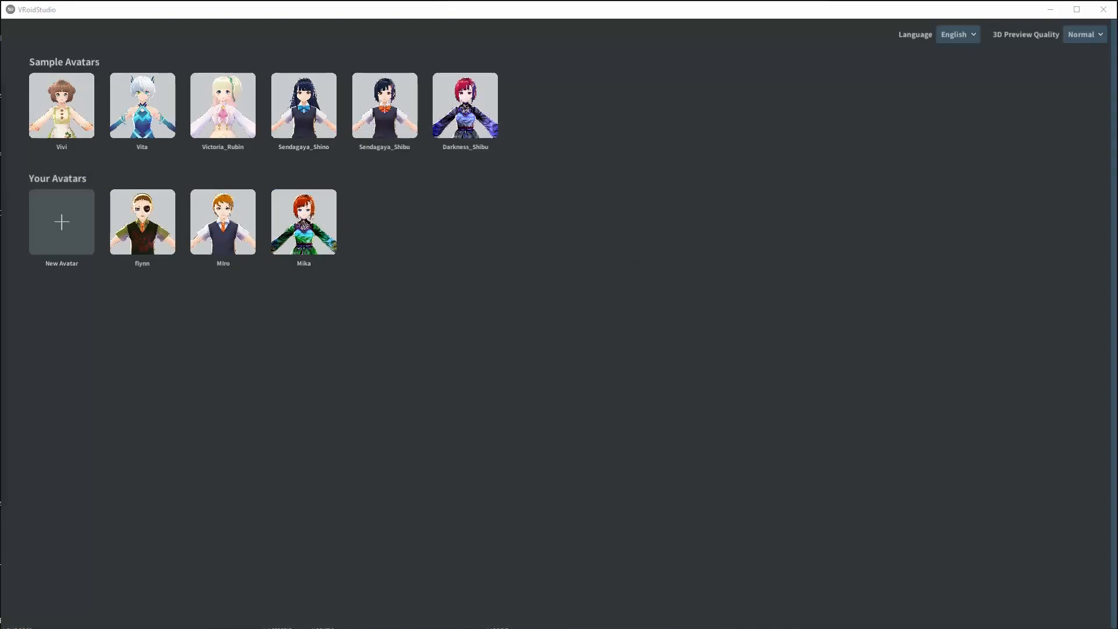
left_click_drag(0, 131, 424, 122)
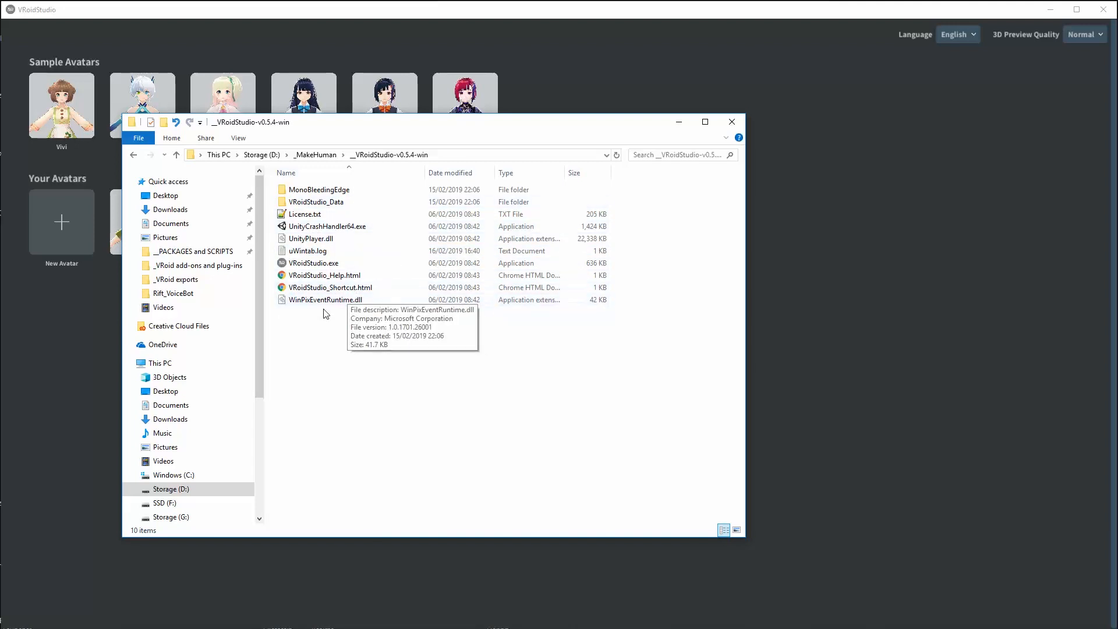
left_click(307, 267)
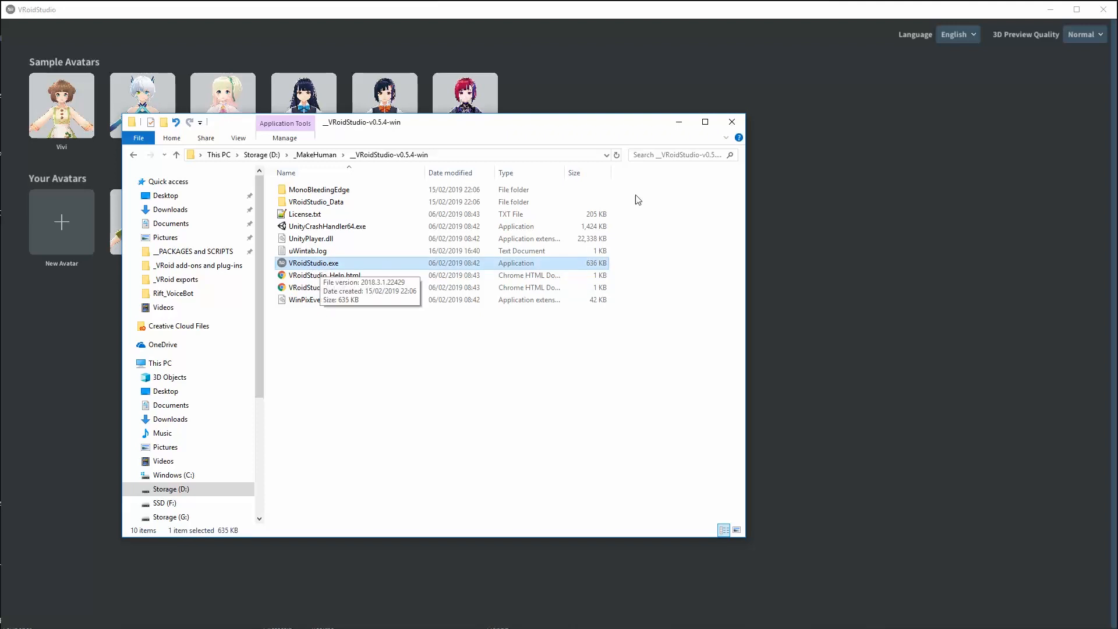
left_click(683, 121)
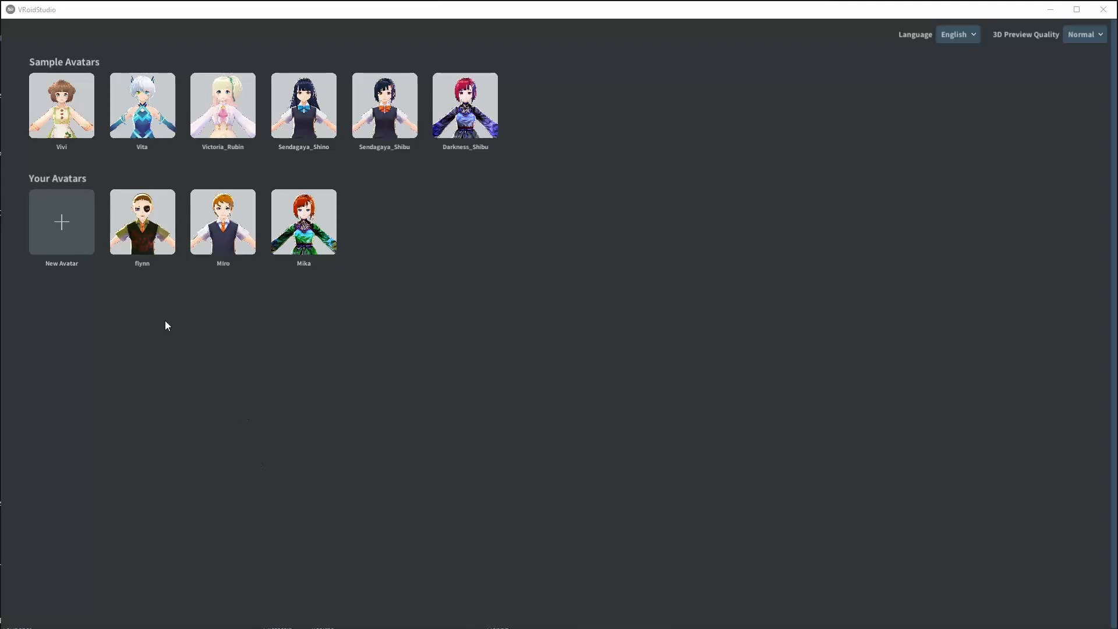
View the model types offered for a new avatar, return to the avatar list, and open the Darkness_Shibu sample avatar.
left_click(62, 222)
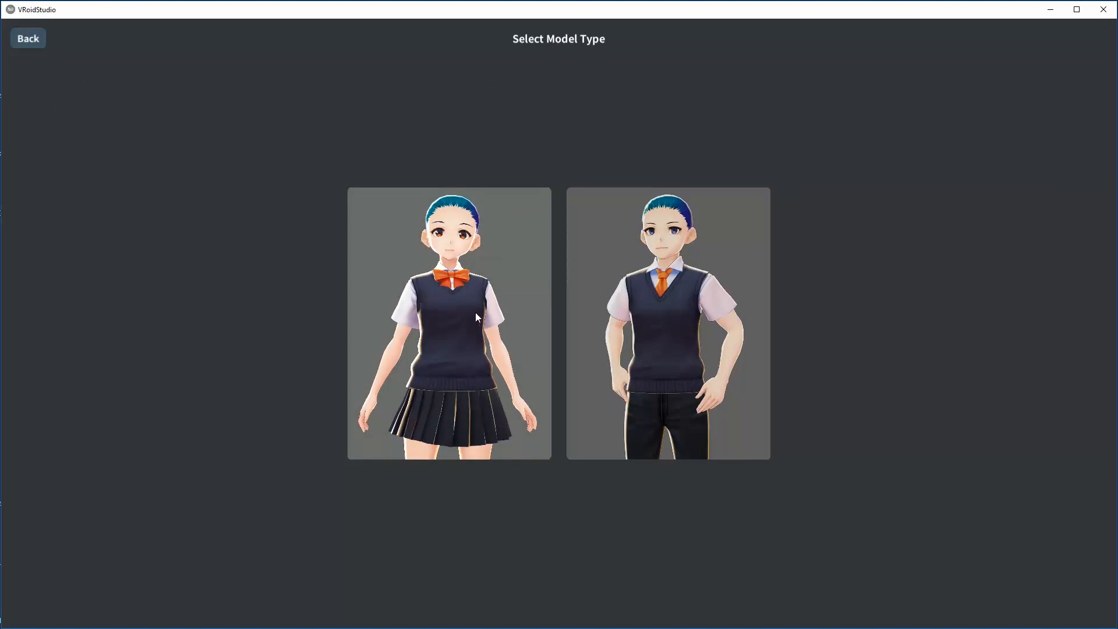
left_click(25, 42)
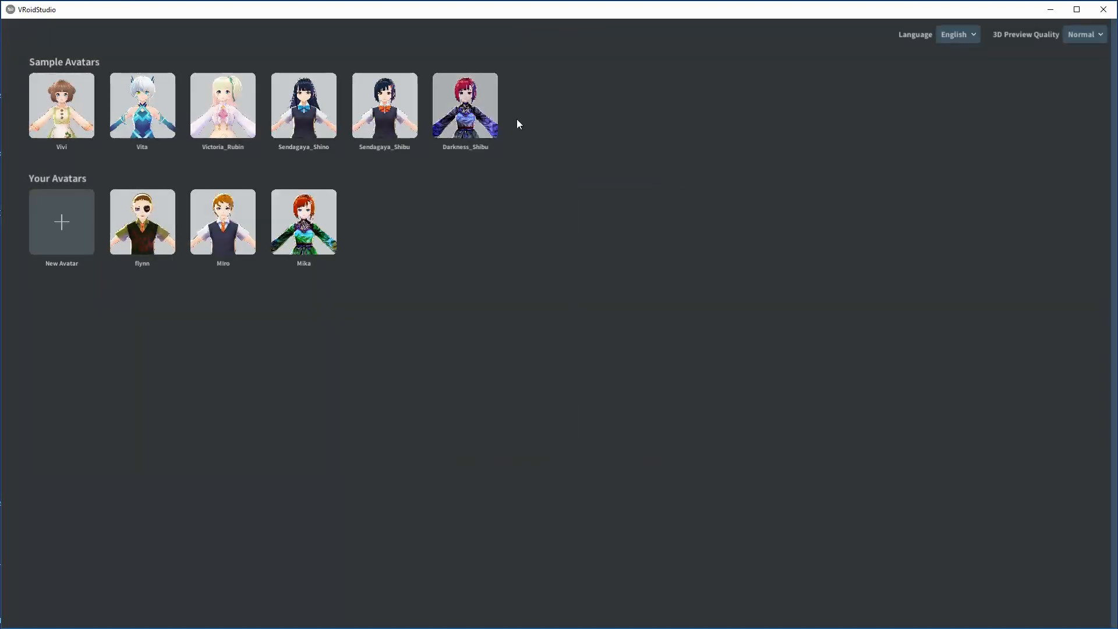
left_click(456, 124)
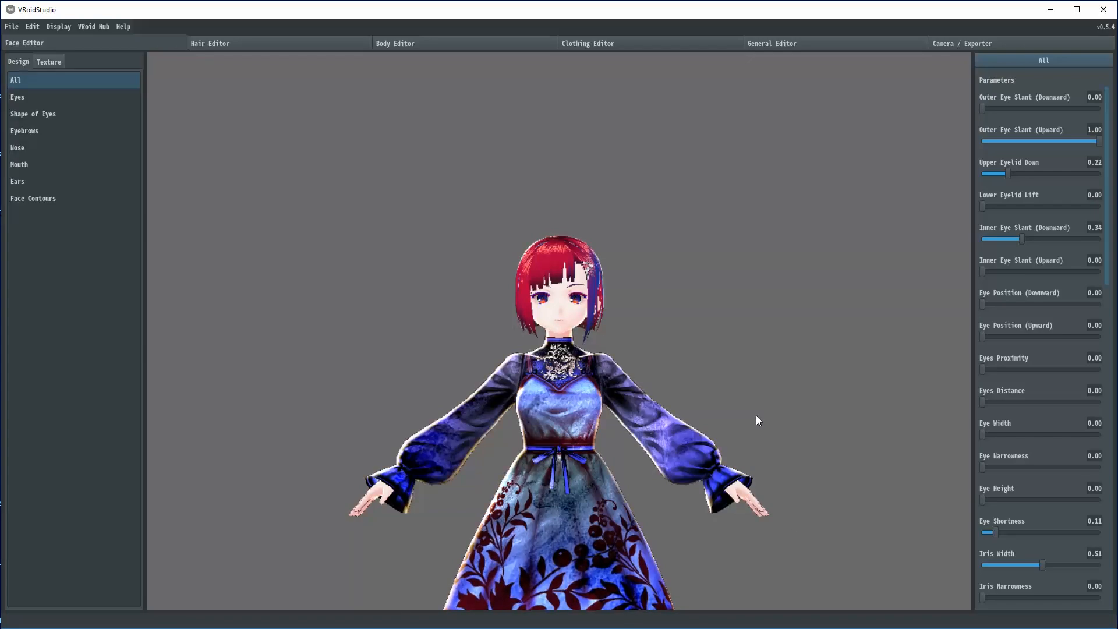
Examine the sample avatar's body, outfit and face from a different angle and closer up.
middle_click_drag(757, 415, 783, 237)
mouse_move(666, 256)
right_mouse_down()
mouse_move(786, 242)
mouse_move(753, 289)
mouse_move(622, 257)
mouse_move(700, 225)
mouse_move(667, 235)
mouse_move(669, 258)
right_mouse_up()
right_click_drag(716, 197, 708, 275)
right_click_drag(689, 320, 743, 320)
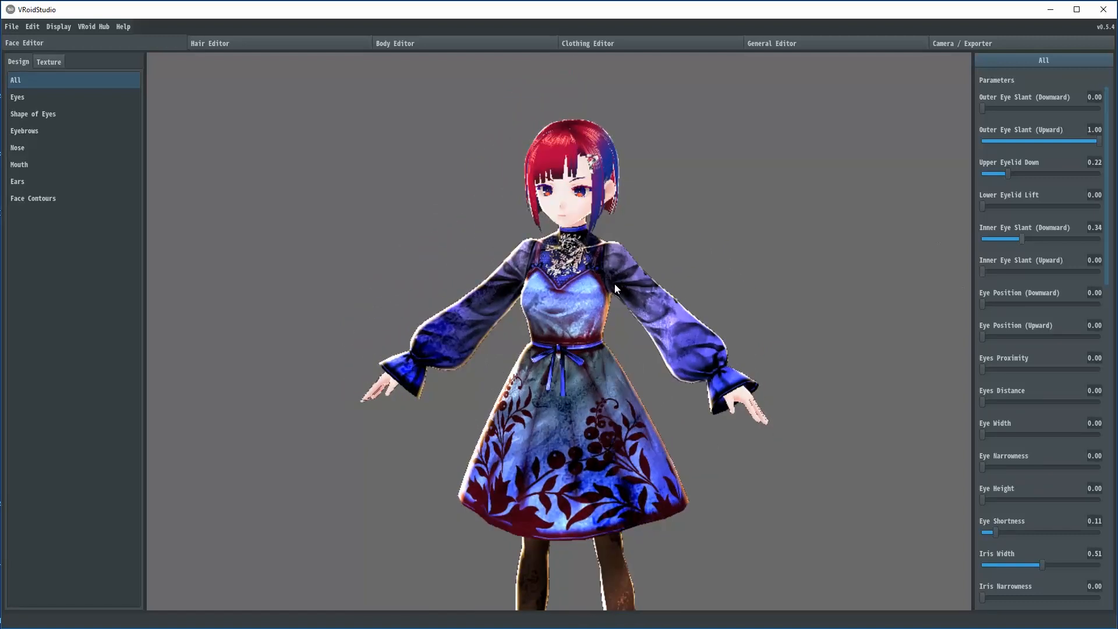
scroll(624, 268, "up", 5)
scroll(652, 219, "up", 3)
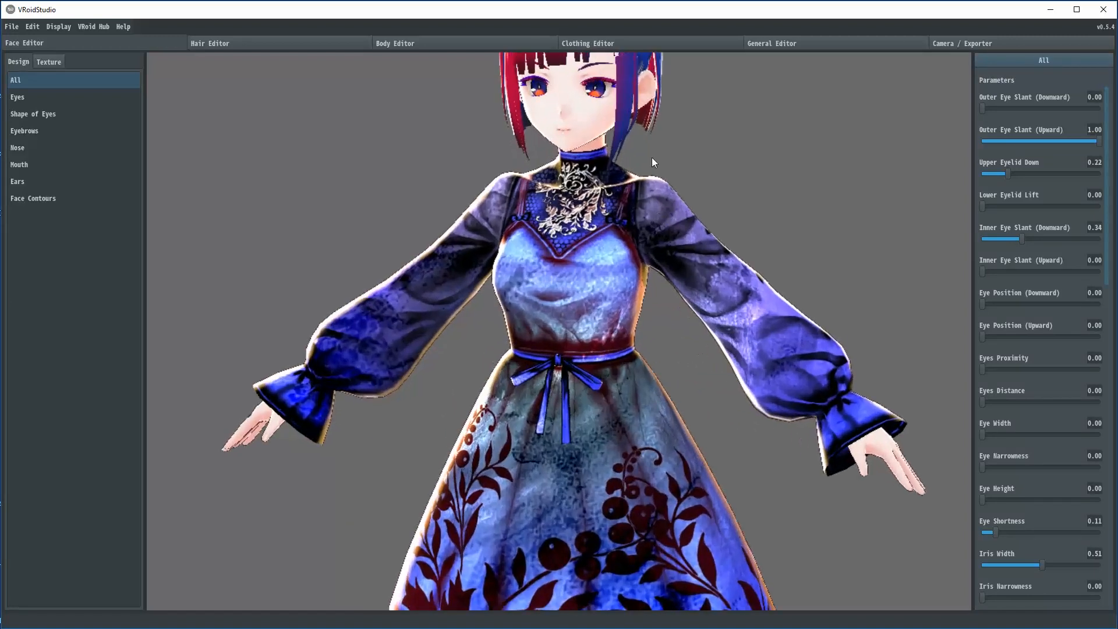
middle_click_drag(844, 139, 829, 162)
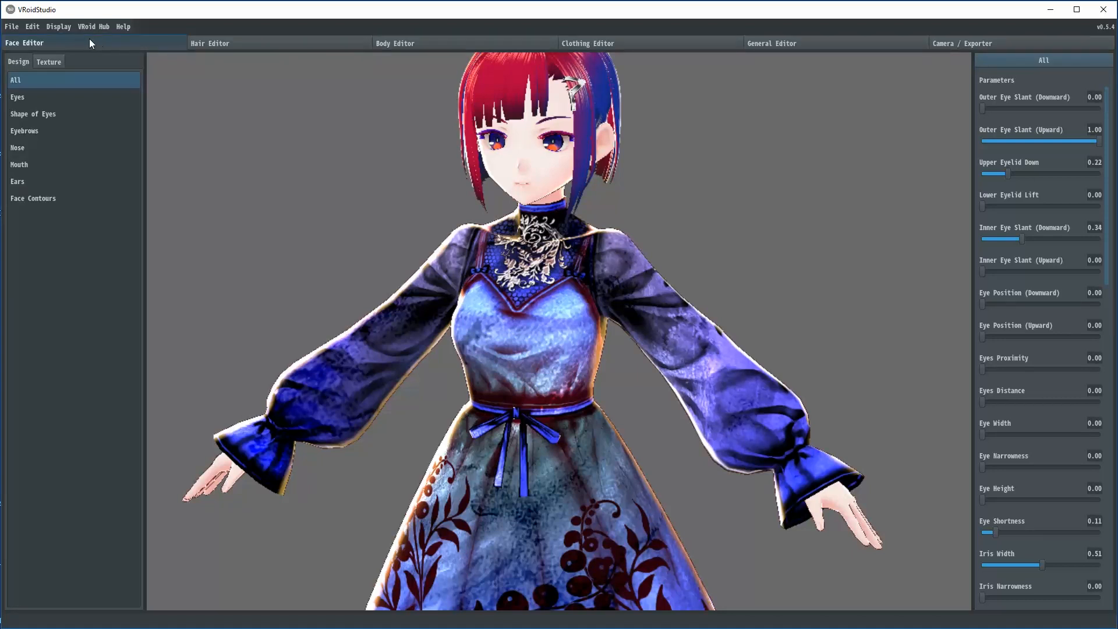
Look through the face design parameter groups for the eyes, eye shape, eyebrows, nose and mouth.
left_click(26, 94)
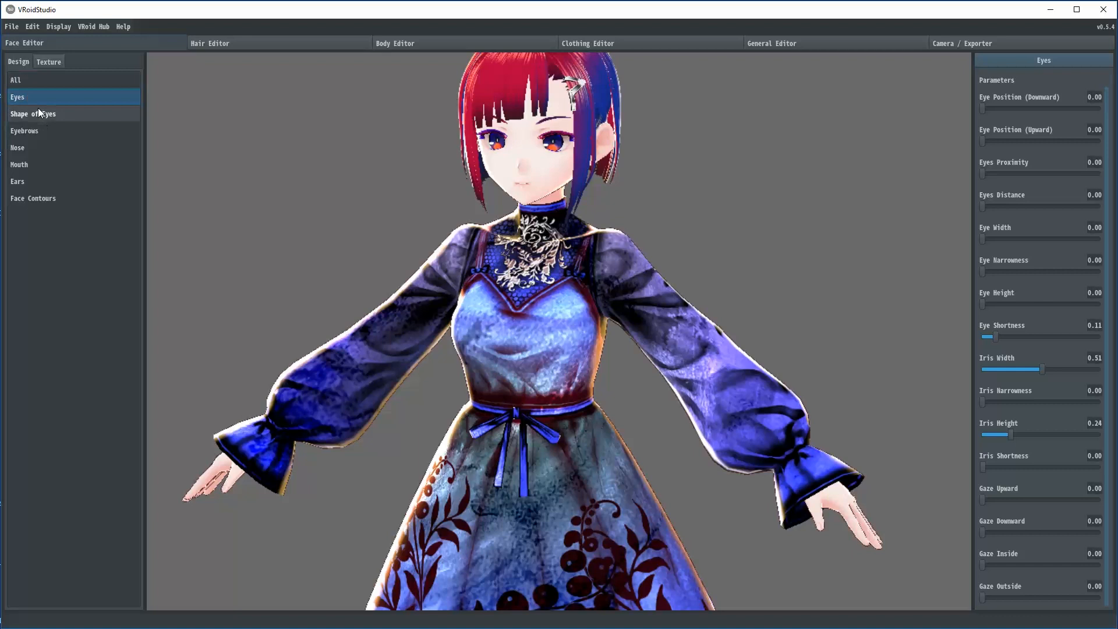
left_click(37, 114)
left_click(35, 129)
left_click(39, 149)
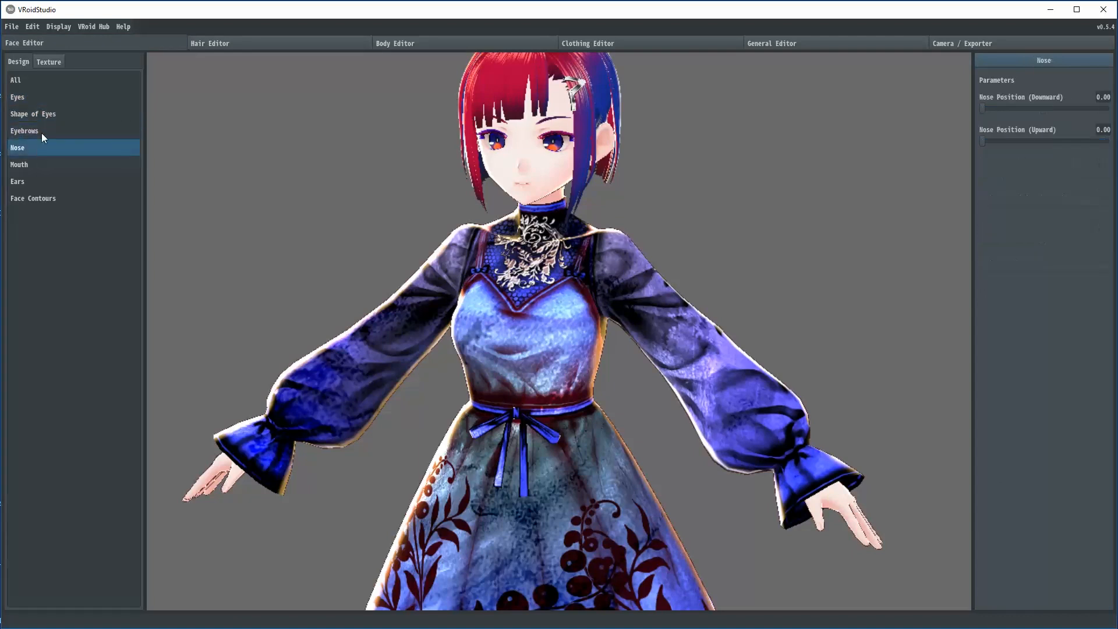
left_click(45, 131)
left_click(41, 148)
left_click(42, 163)
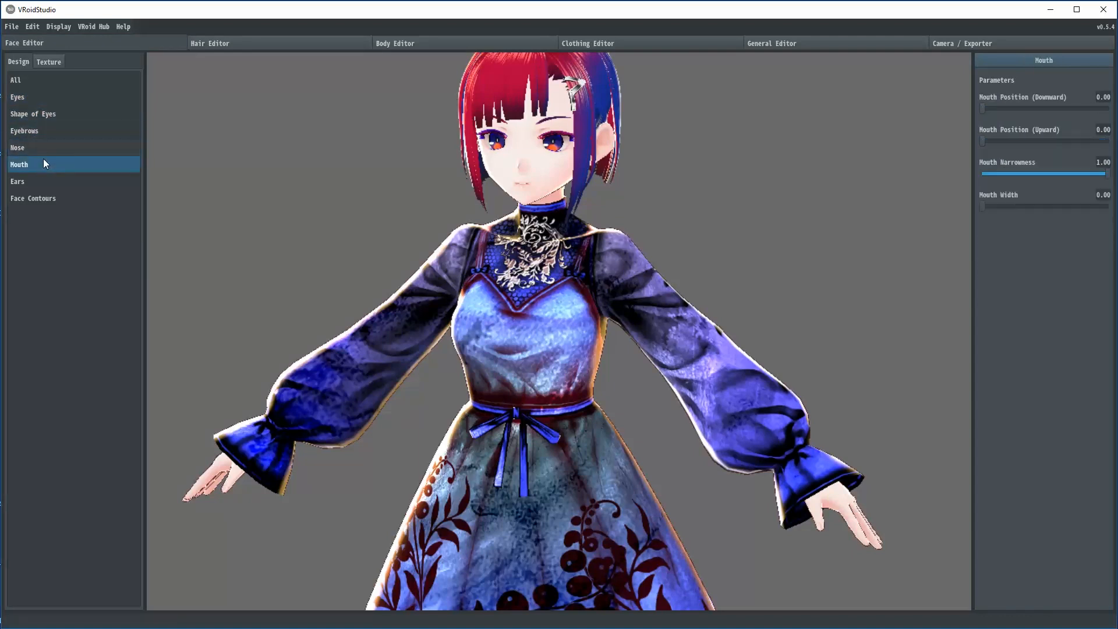
Try a Mouth Width of 0.65 and different Mouth Narrowness values on the avatar's face.
left_click_drag(983, 207, 1042, 213)
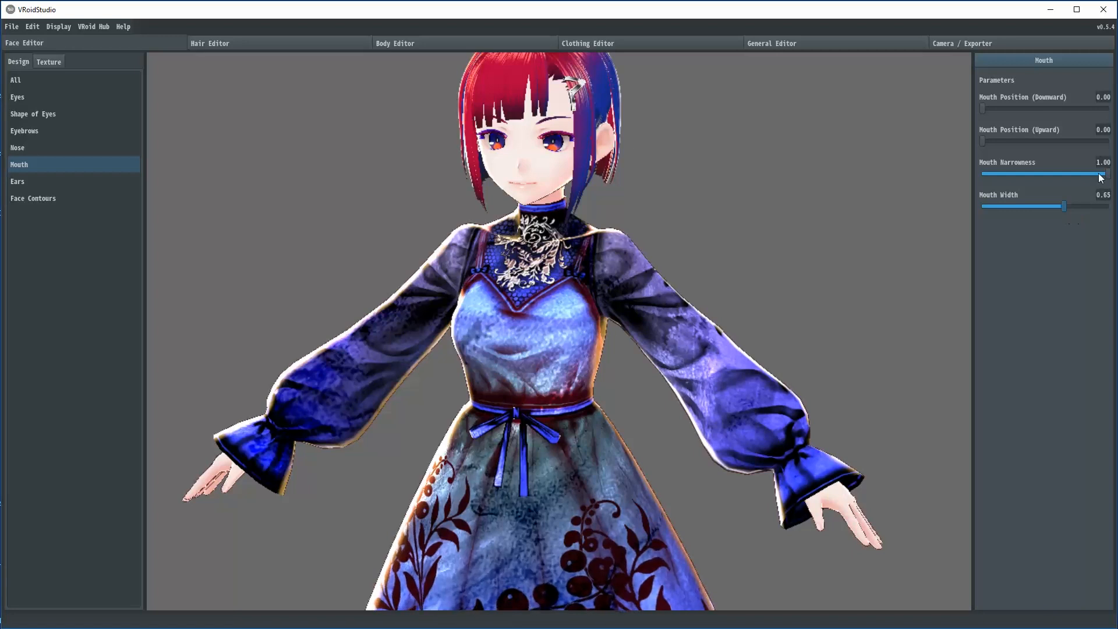
left_click_drag(1106, 174, 976, 177)
left_click_drag(1066, 207, 1109, 175)
left_click_drag(977, 208, 974, 209)
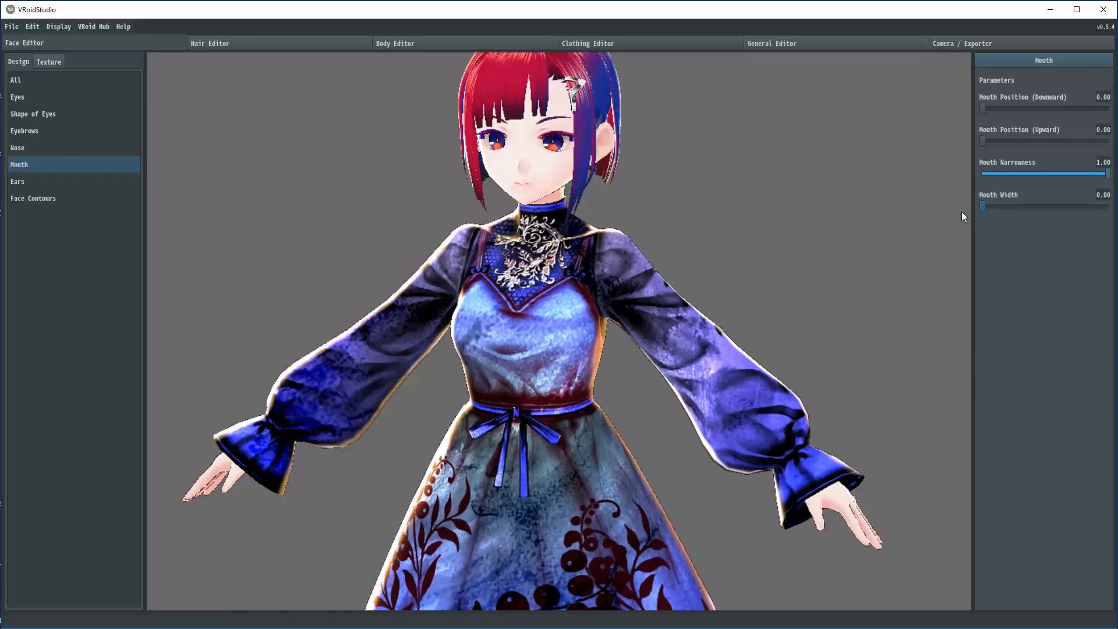
Set the avatar's Mouth Narrowness to 0.74 and Mouth Width to 0.19.
left_click_drag(983, 208, 1010, 207)
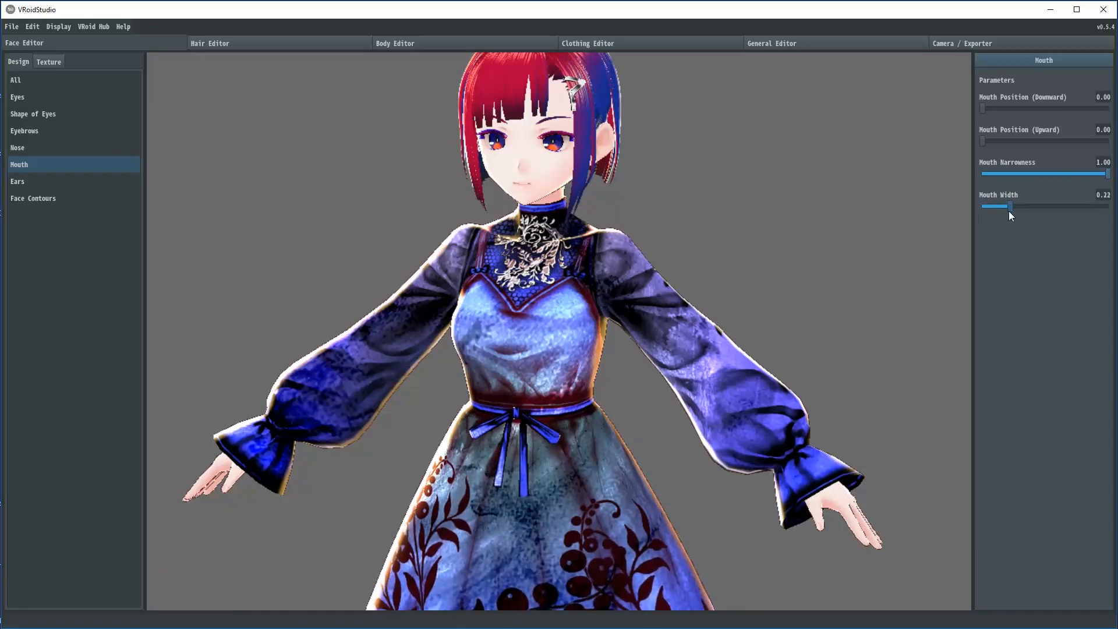
left_click_drag(1108, 173, 1077, 193)
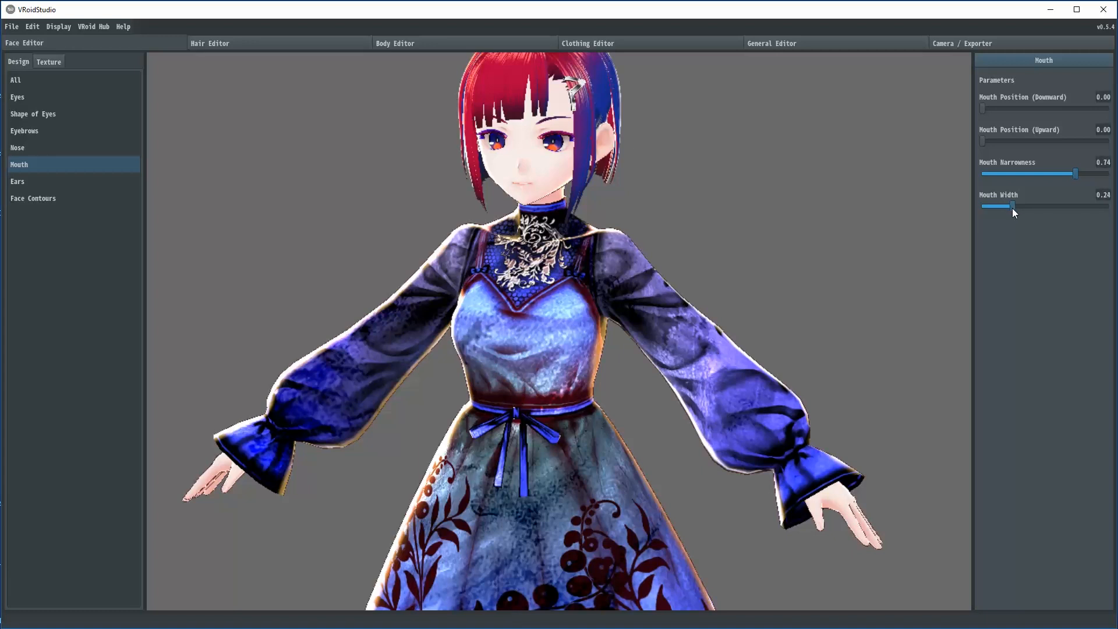
left_click_drag(1069, 222, 1006, 218)
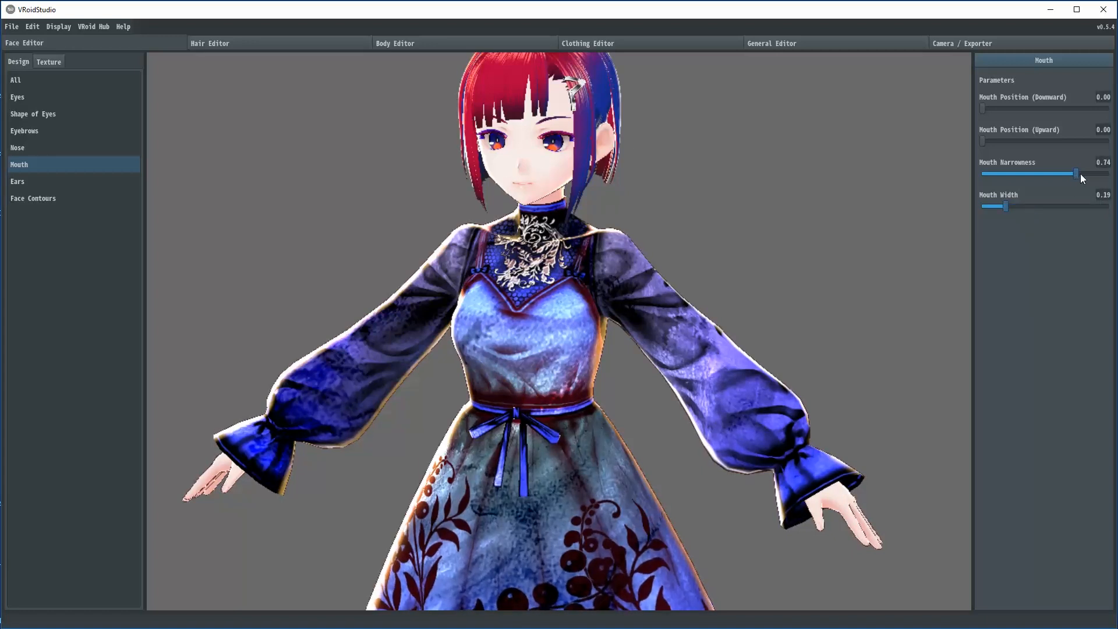
Set the avatar's Ear Smallness to 0.67.
left_click(21, 183)
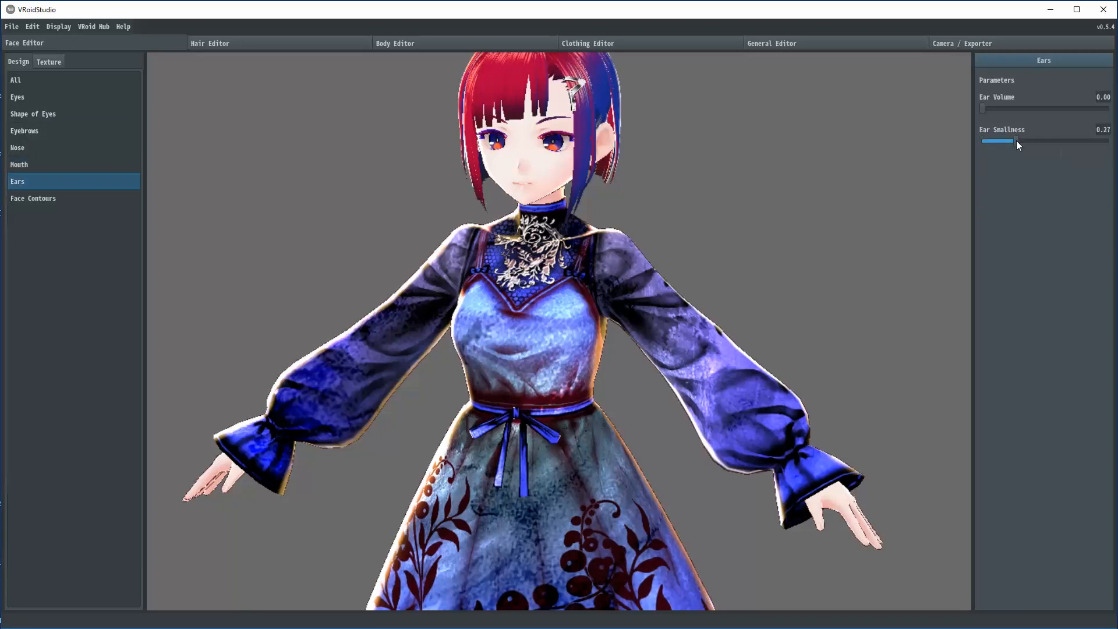
left_click_drag(990, 149, 1068, 155)
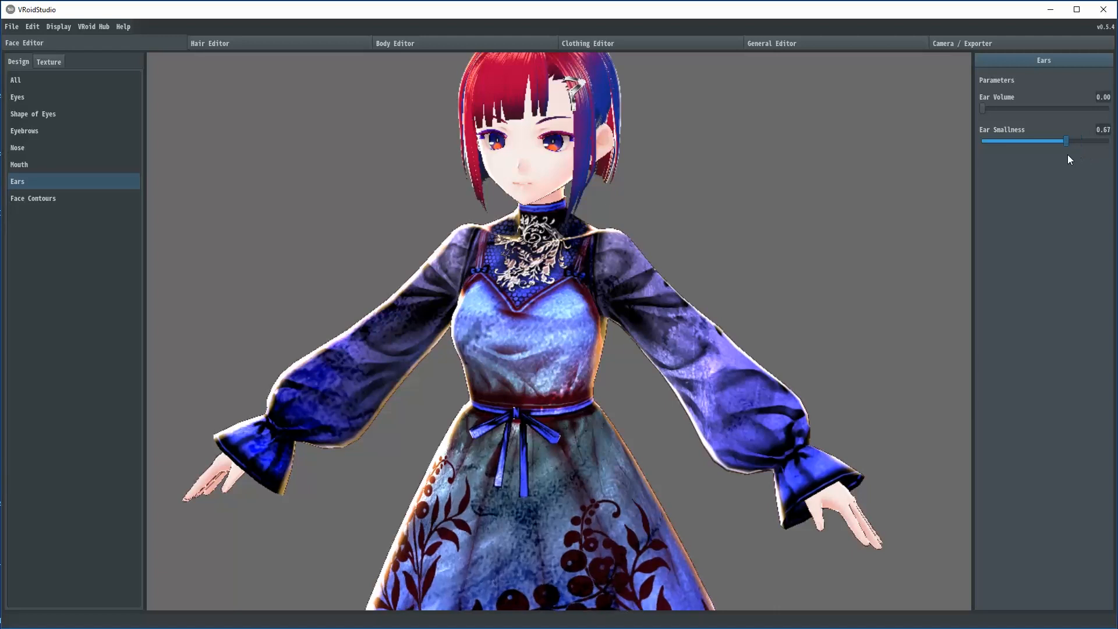
In the face contours, set Chin Roundness to 0.52 and Chin Position (Downward) to 0.24.
left_click(45, 199)
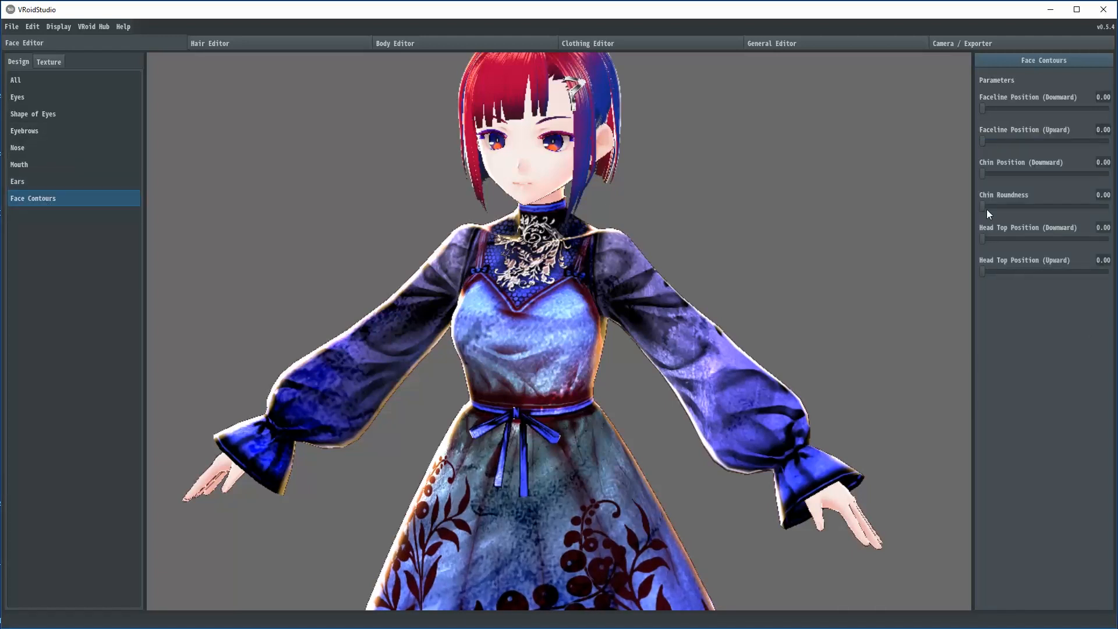
left_click_drag(983, 206, 1028, 226)
left_click_drag(982, 173, 1048, 211)
Check the reshaped face on the avatar and open the face's texture editing view.
mouse_move(806, 215)
left_mouse_down()
mouse_move(831, 225)
mouse_move(813, 227)
left_mouse_up()
right_click_drag(813, 228, 810, 208)
middle_click_drag(810, 208, 810, 251)
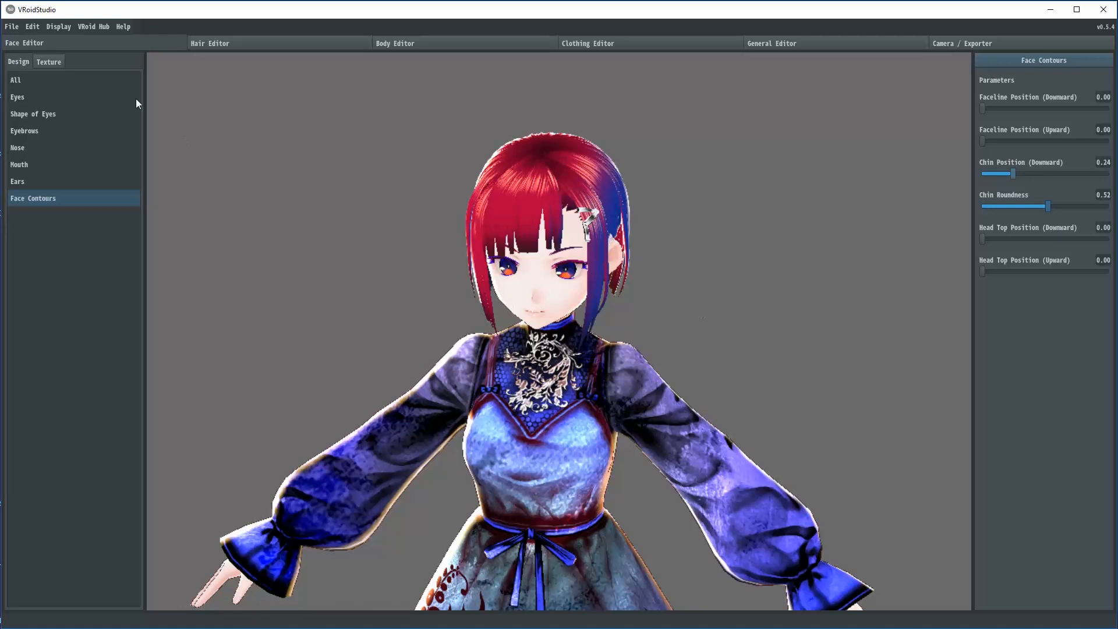
left_click(51, 63)
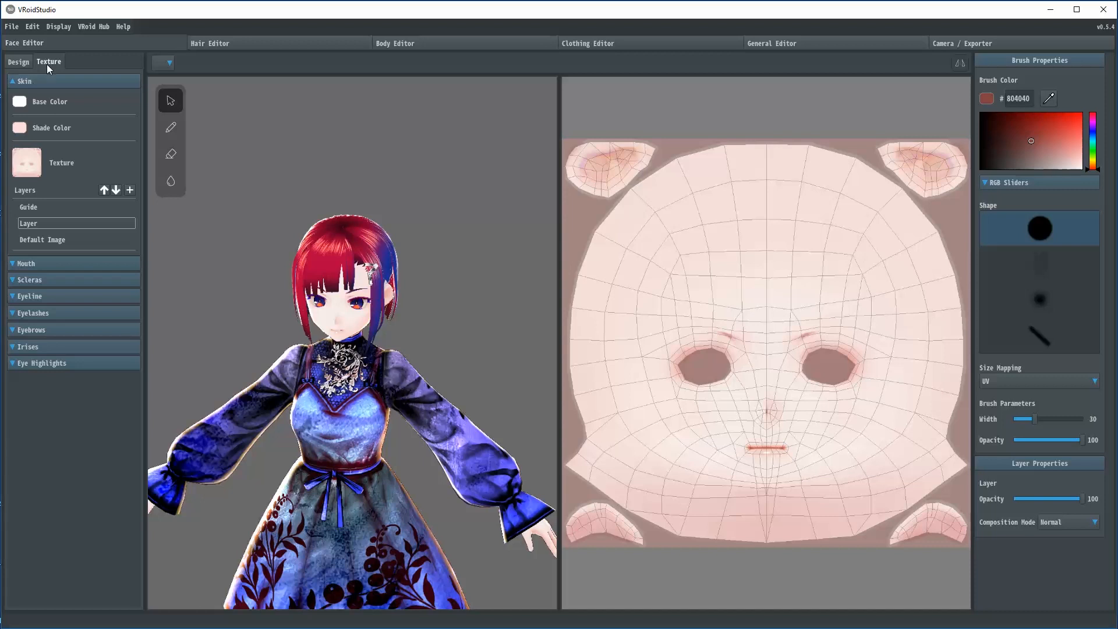
Set the brush color to blue 405580 and choose the soft round brush shape for the face skin texture.
left_click(20, 102)
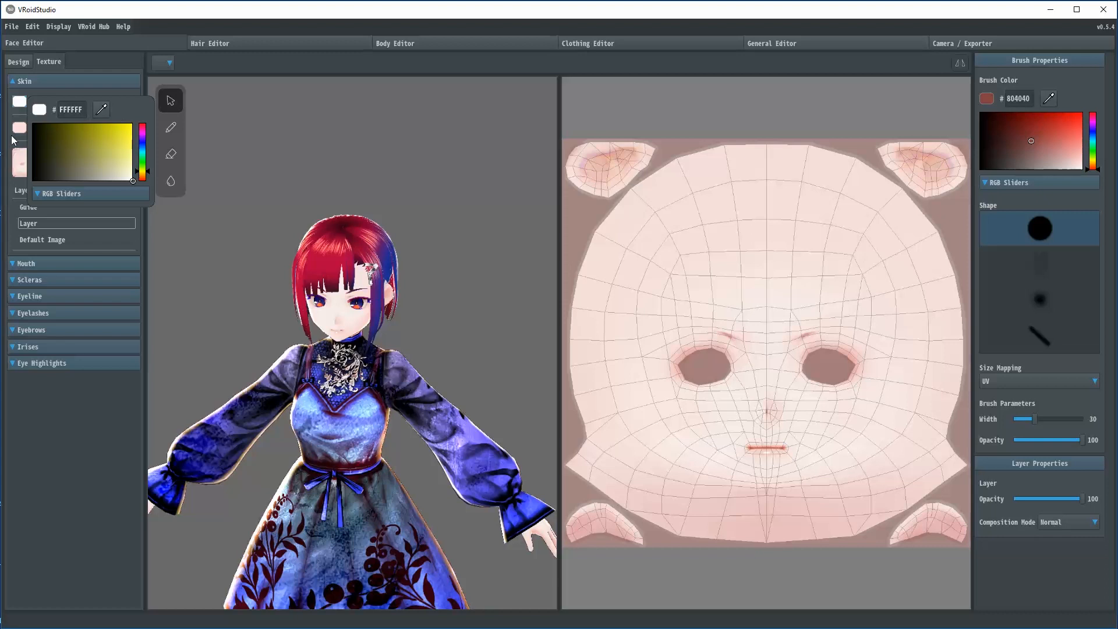
left_click(44, 448)
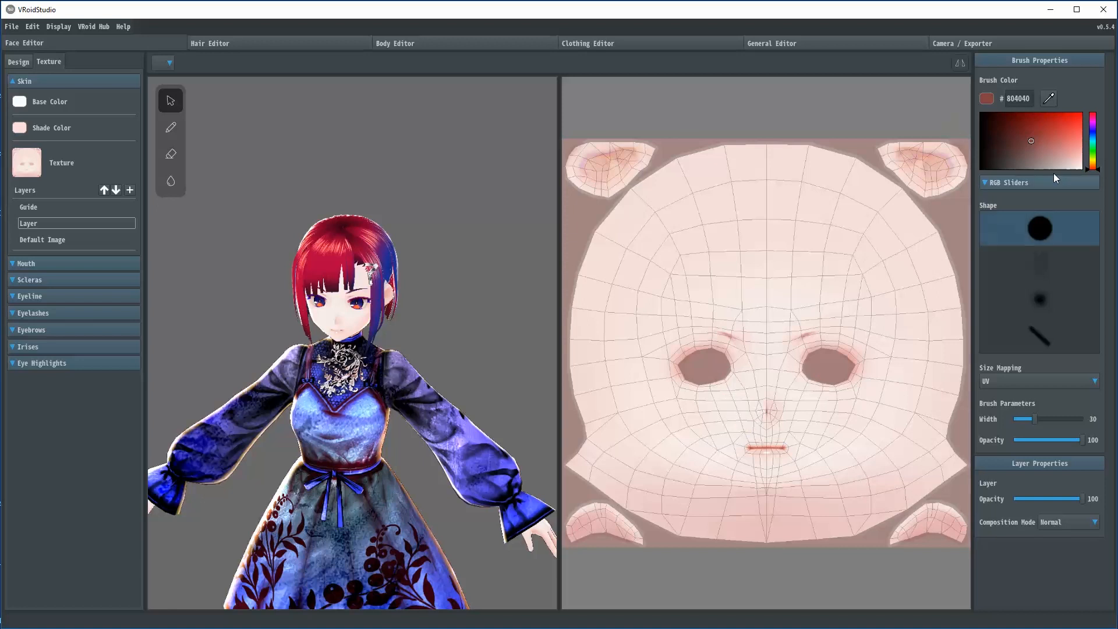
left_click_drag(1093, 142, 1094, 134)
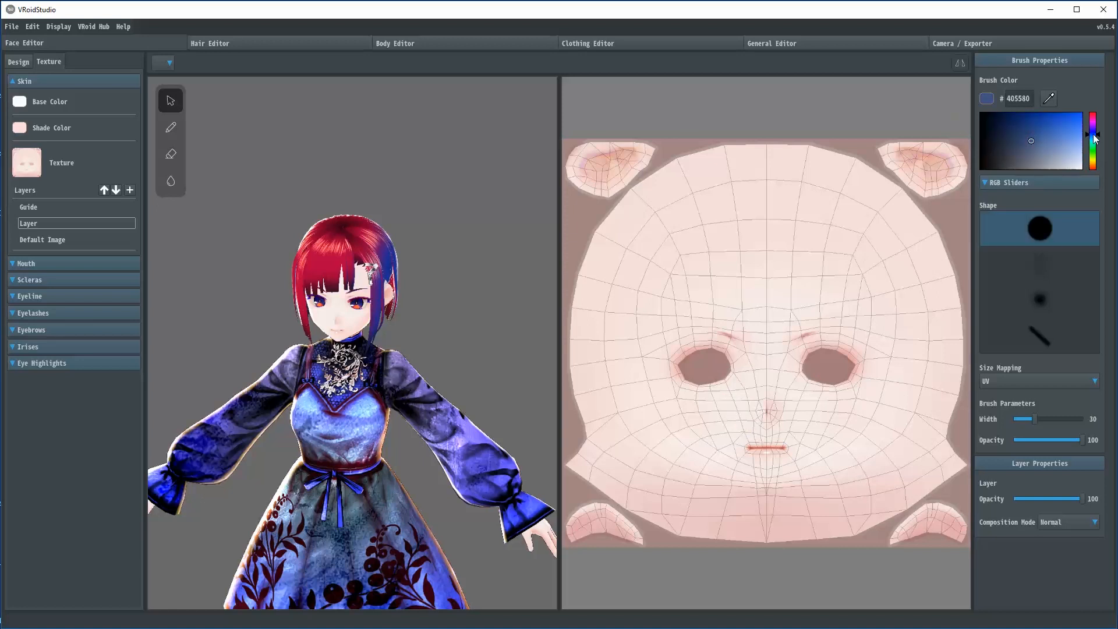
left_click(1042, 298)
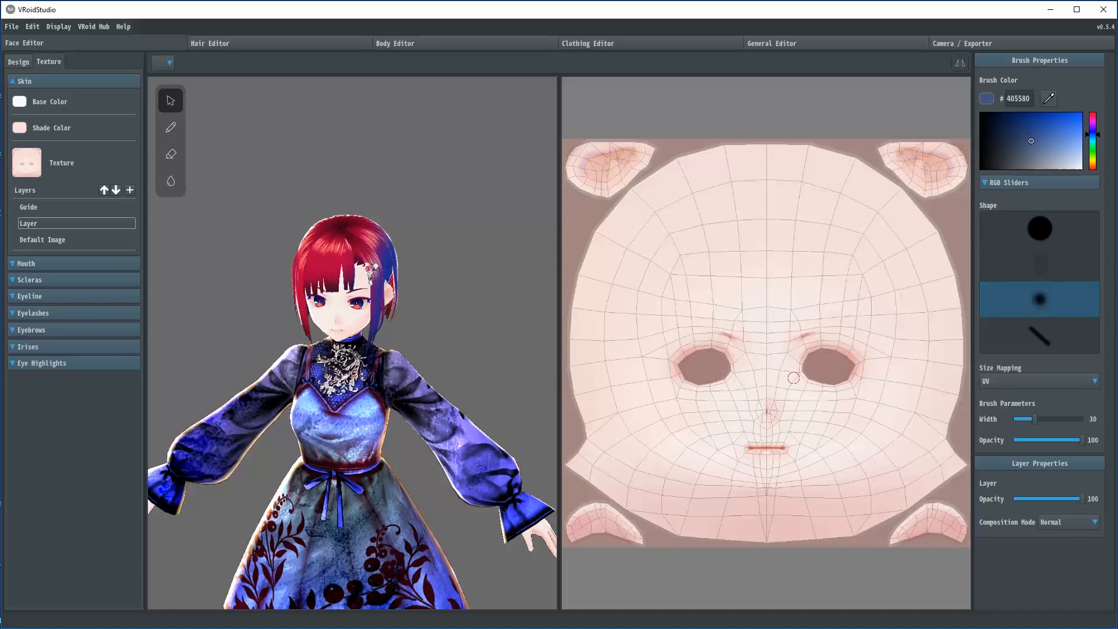
Try thin soft blue strokes under both eyes on the face texture, check them on the avatar, and undo both strokes.
mouse_move(804, 376)
left_mouse_down()
mouse_move(842, 392)
mouse_move(862, 374)
left_mouse_up()
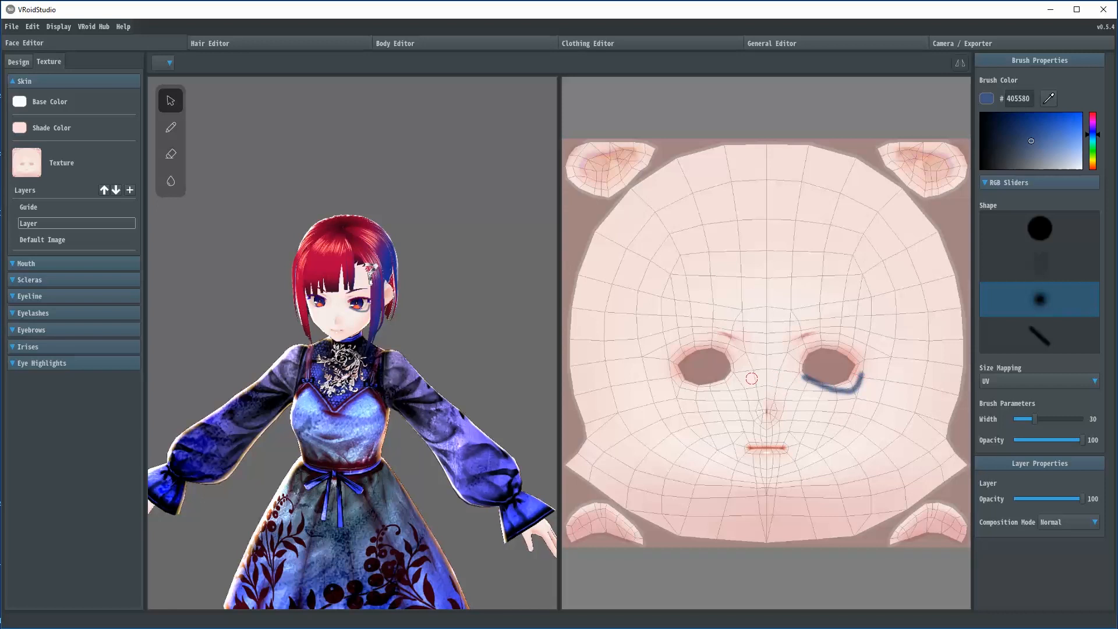
mouse_move(732, 377)
left_mouse_down()
mouse_move(705, 393)
mouse_move(675, 385)
left_mouse_up()
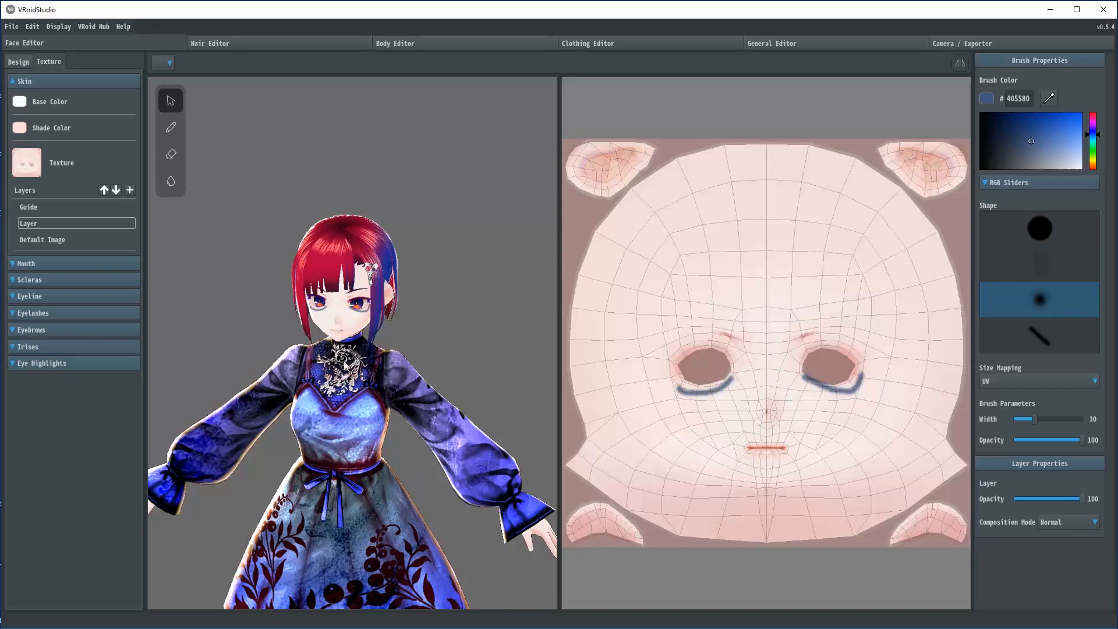
scroll(350, 361, "up", 5)
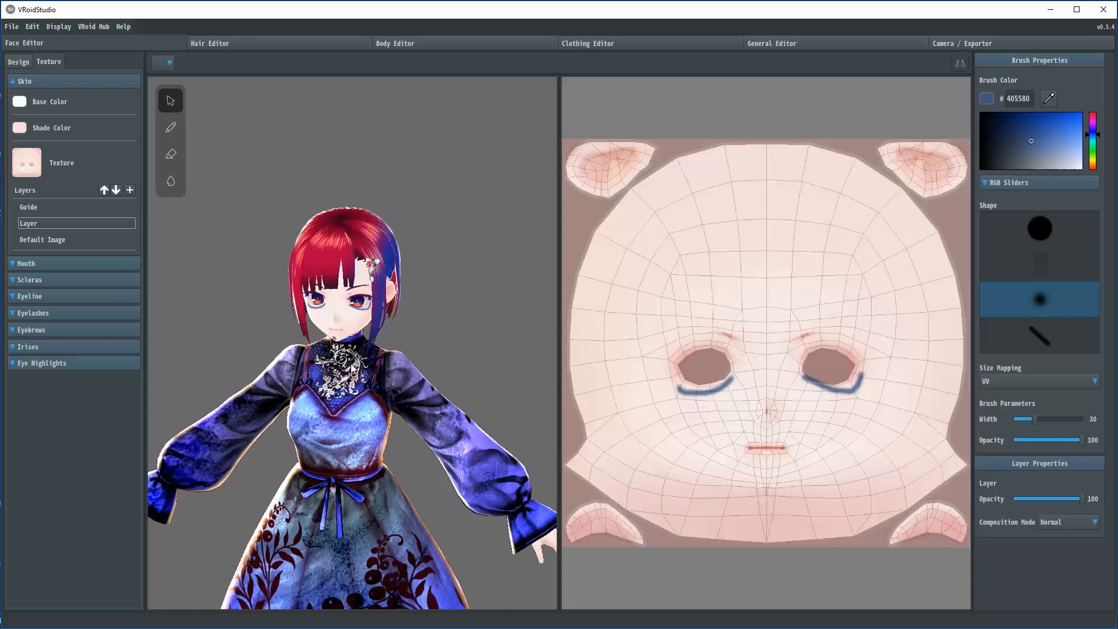
scroll(353, 364, "up", 5)
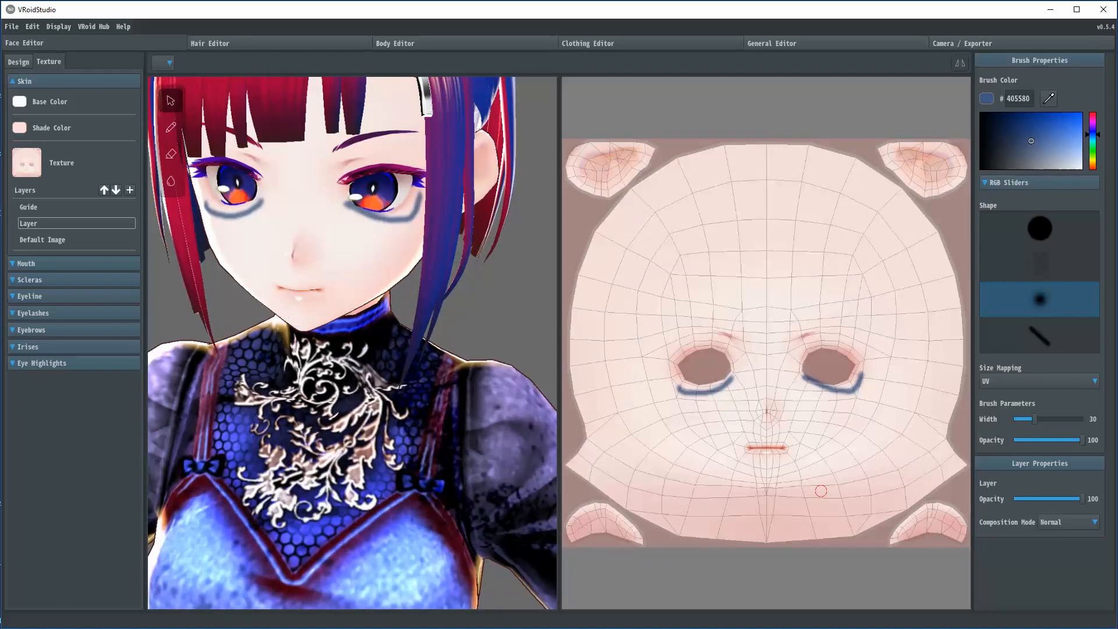
key("ctrl+z")
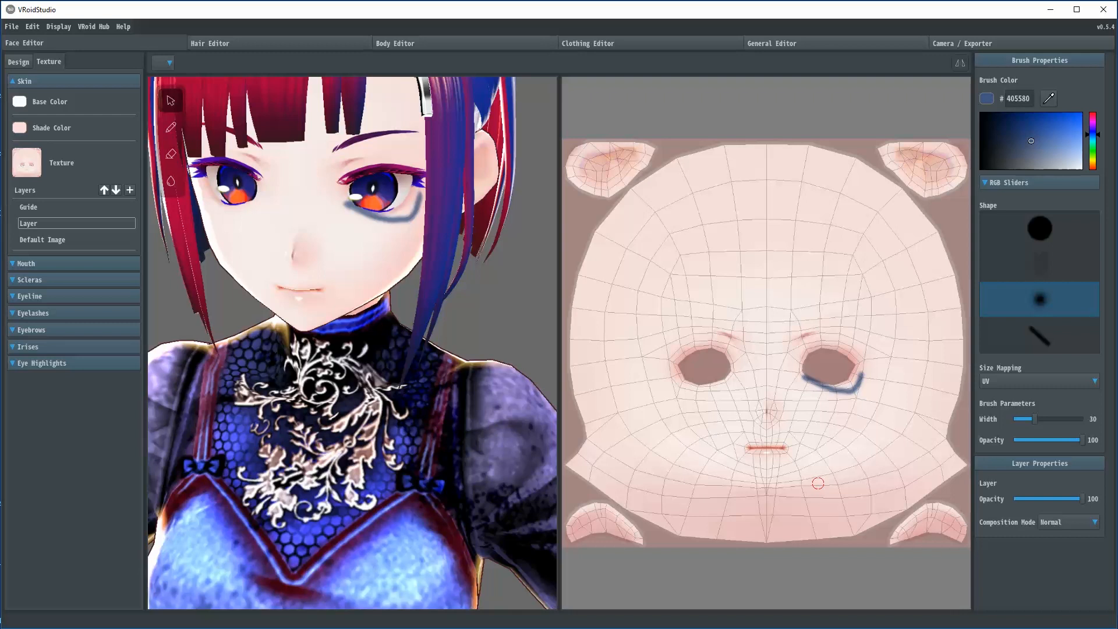
key("ctrl+z")
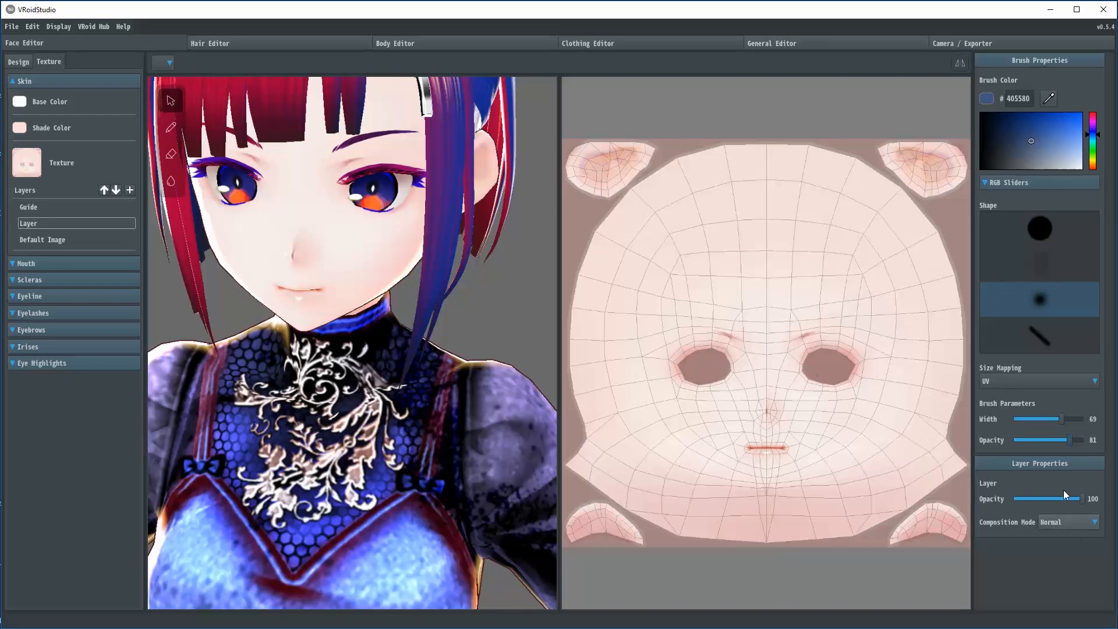
Add a new skin layer and paint broad, soft blue shadows under both eyes with brush width 69 and opacity 81.
left_click(130, 190)
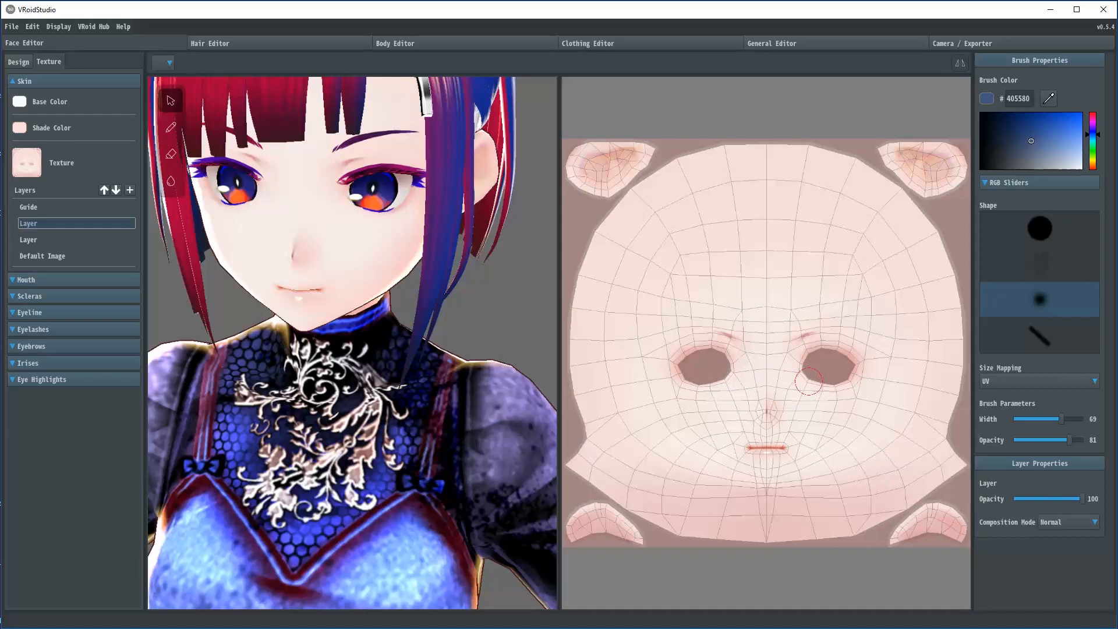
mouse_move(809, 381)
left_mouse_down()
mouse_move(833, 389)
mouse_move(839, 374)
mouse_move(804, 378)
mouse_move(859, 373)
left_mouse_up()
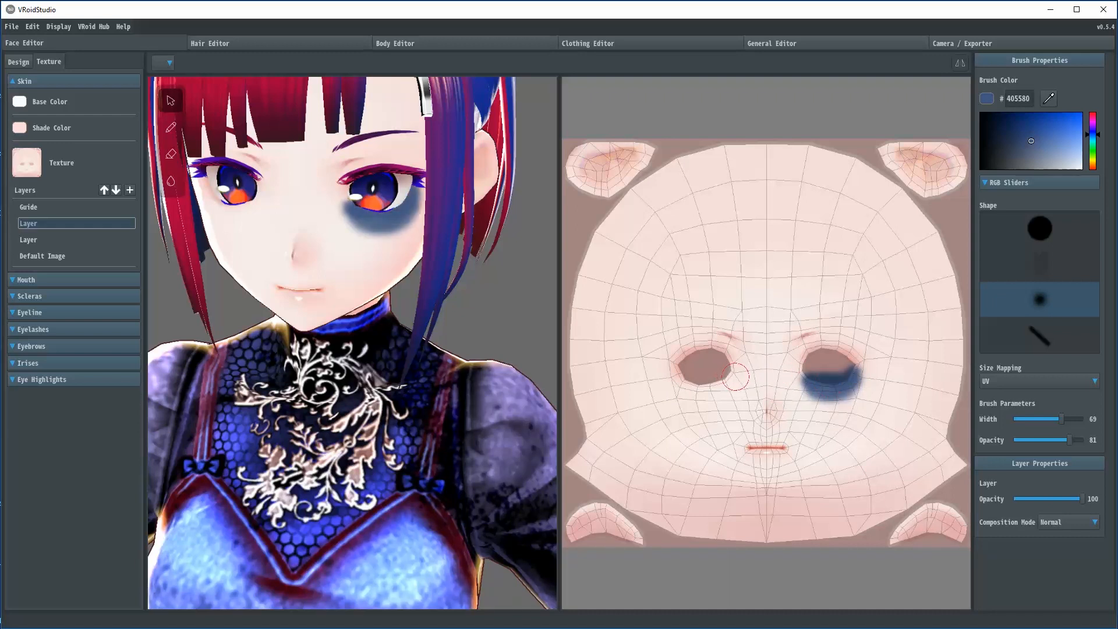
mouse_move(736, 377)
left_mouse_down()
mouse_move(681, 388)
mouse_move(664, 375)
mouse_move(719, 392)
mouse_move(704, 378)
mouse_move(737, 377)
left_mouse_up()
Try the Linear Burn, Overlay and Vivid Light composition modes on the blue shadow layer.
left_click(1082, 520)
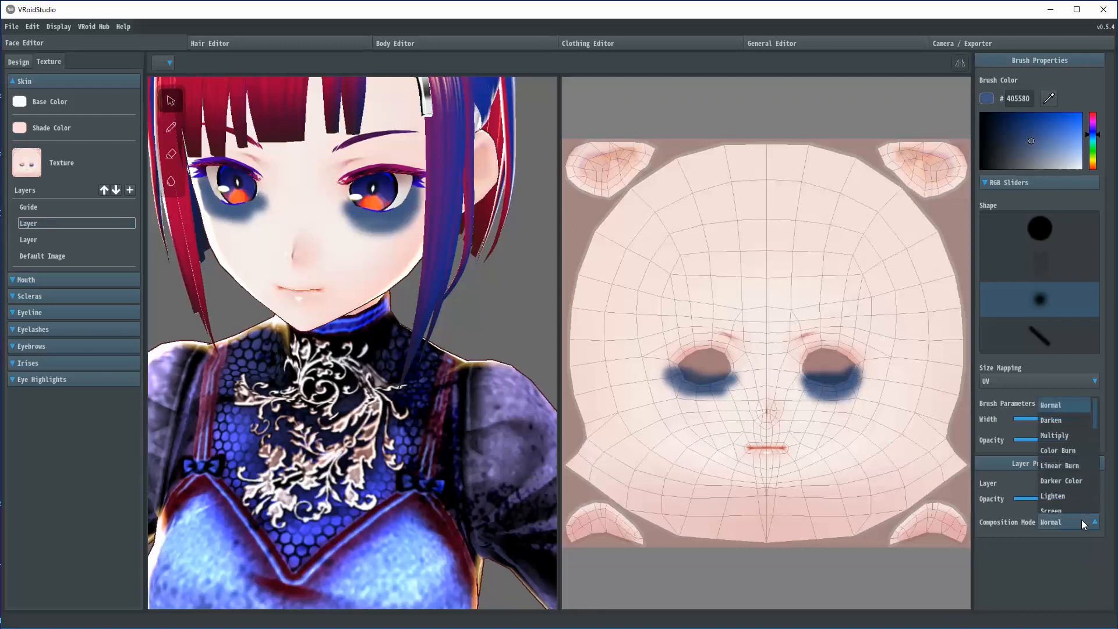
left_click(1062, 466)
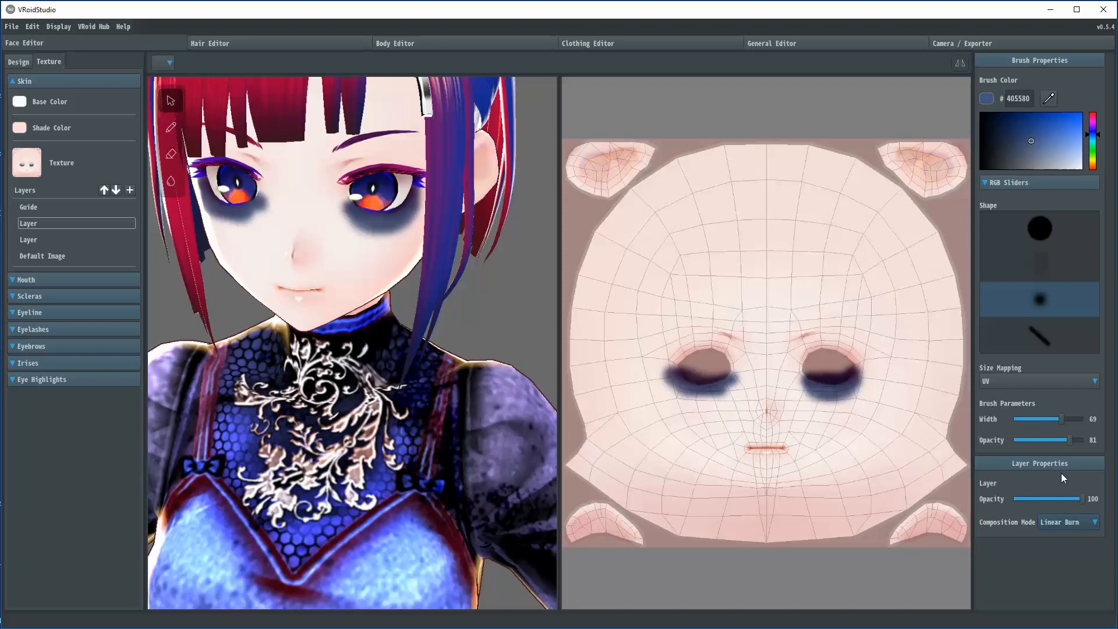
left_click(1074, 523)
scroll(1075, 483, "down", 3)
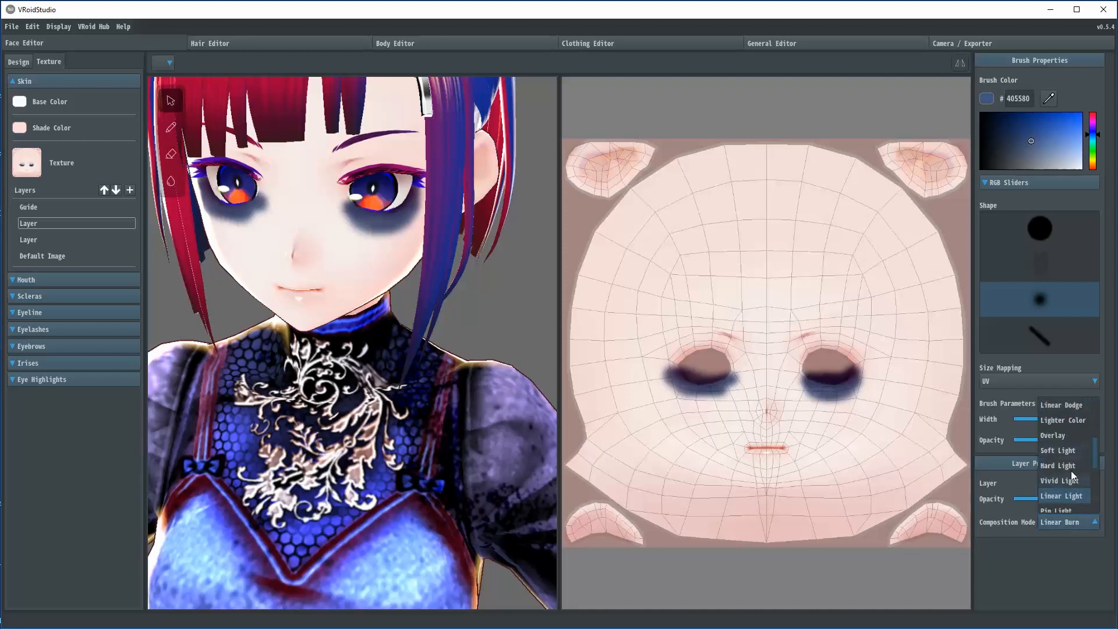
left_click(1067, 441)
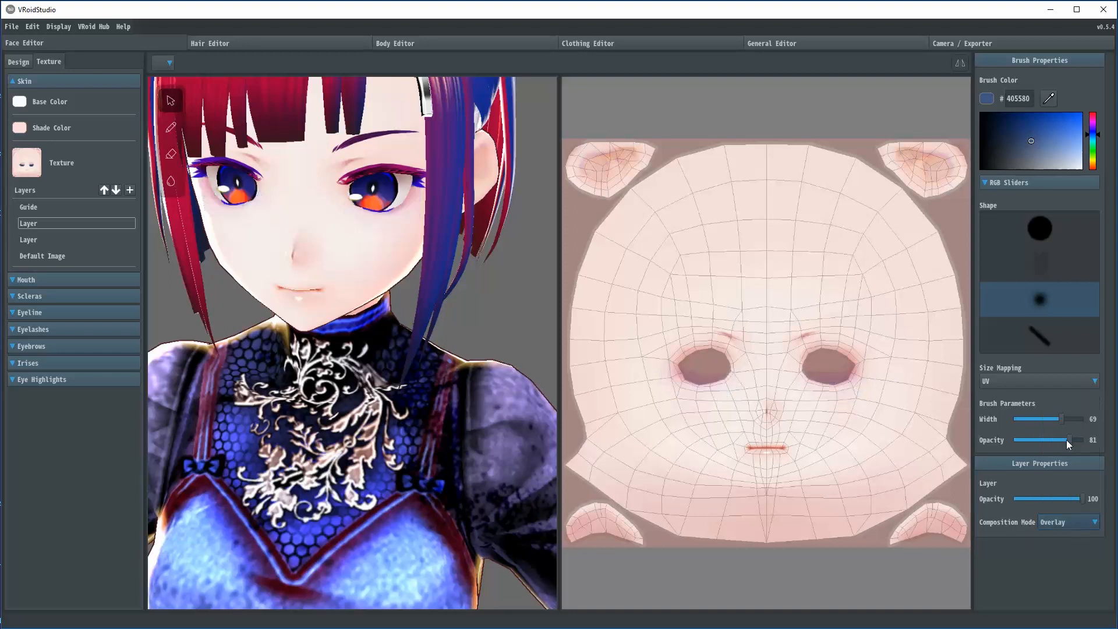
left_click(1074, 520)
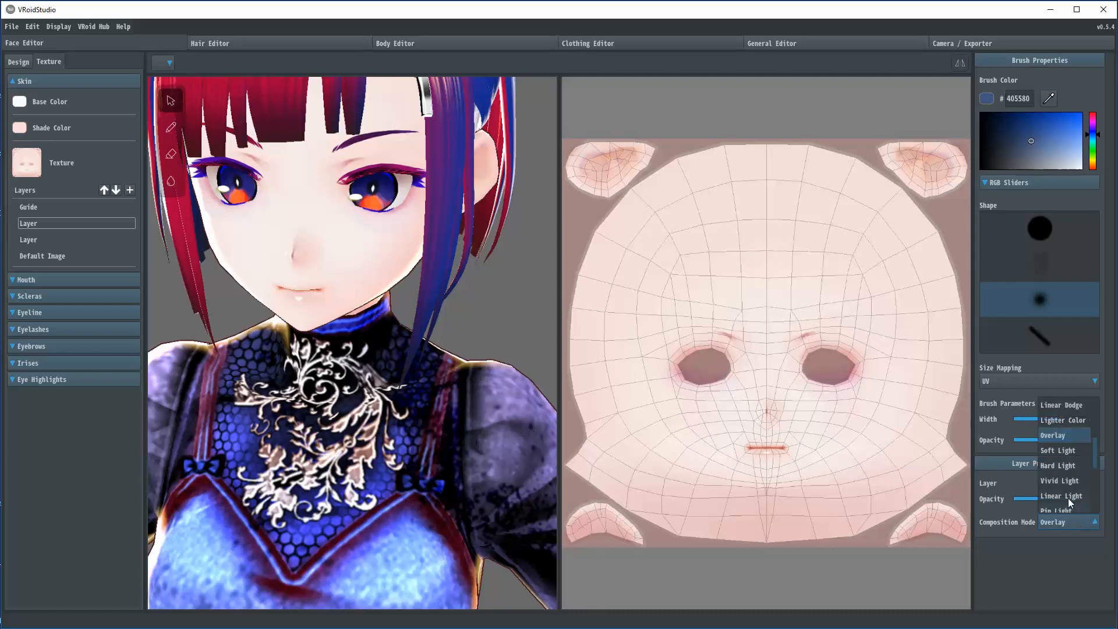
left_click(1067, 481)
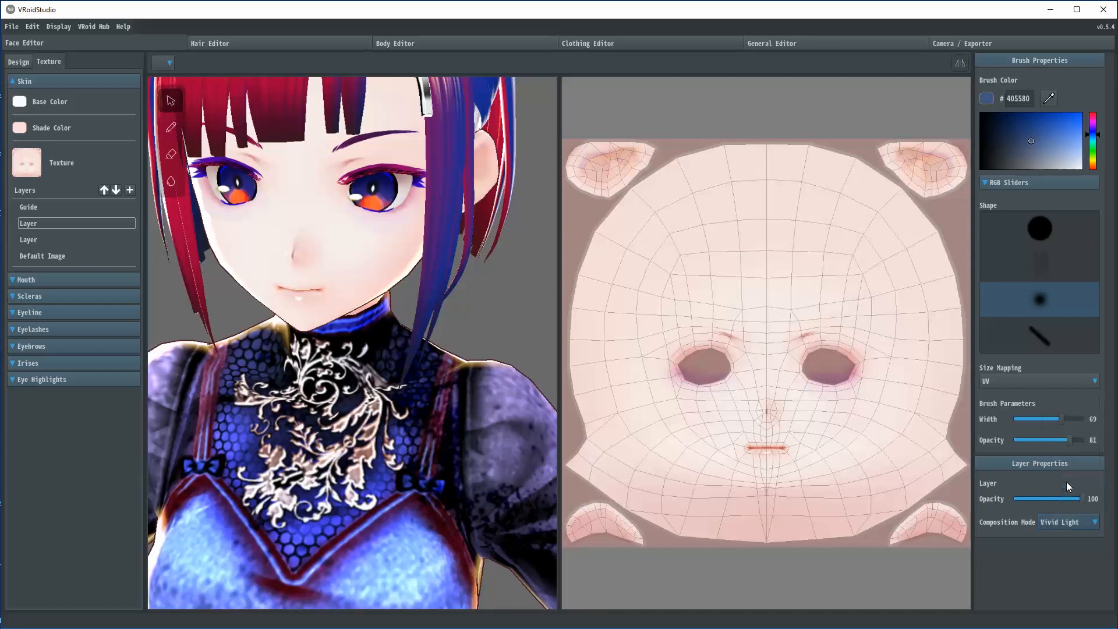
Set the blue shadow layer's composition mode to Multiply and its layer opacity to 79.
left_click(1071, 522)
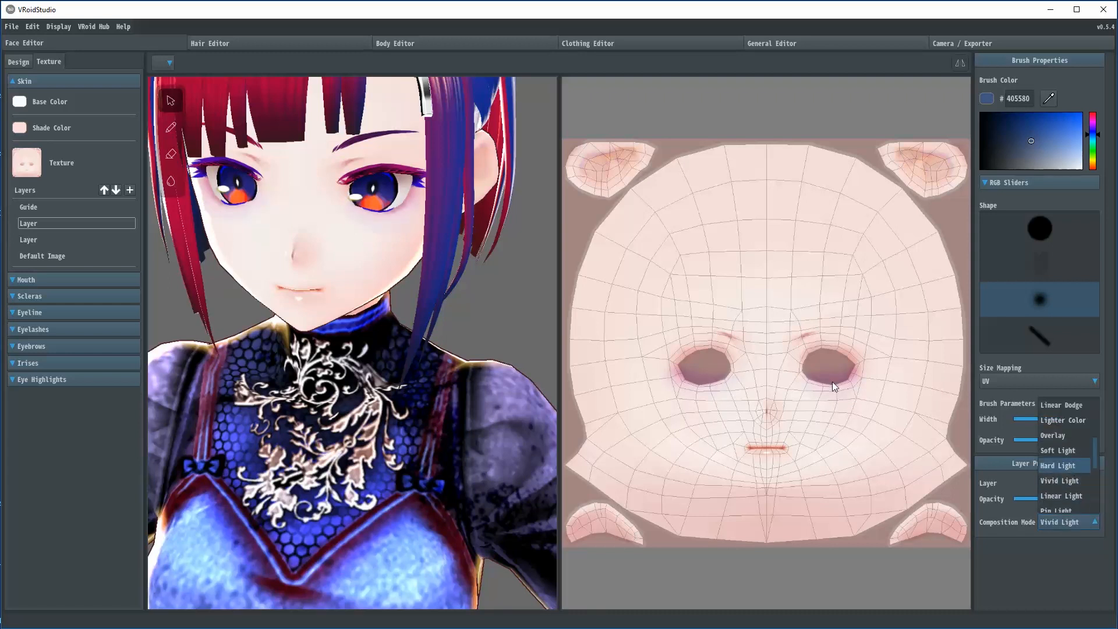
scroll(1069, 488, "up", 3)
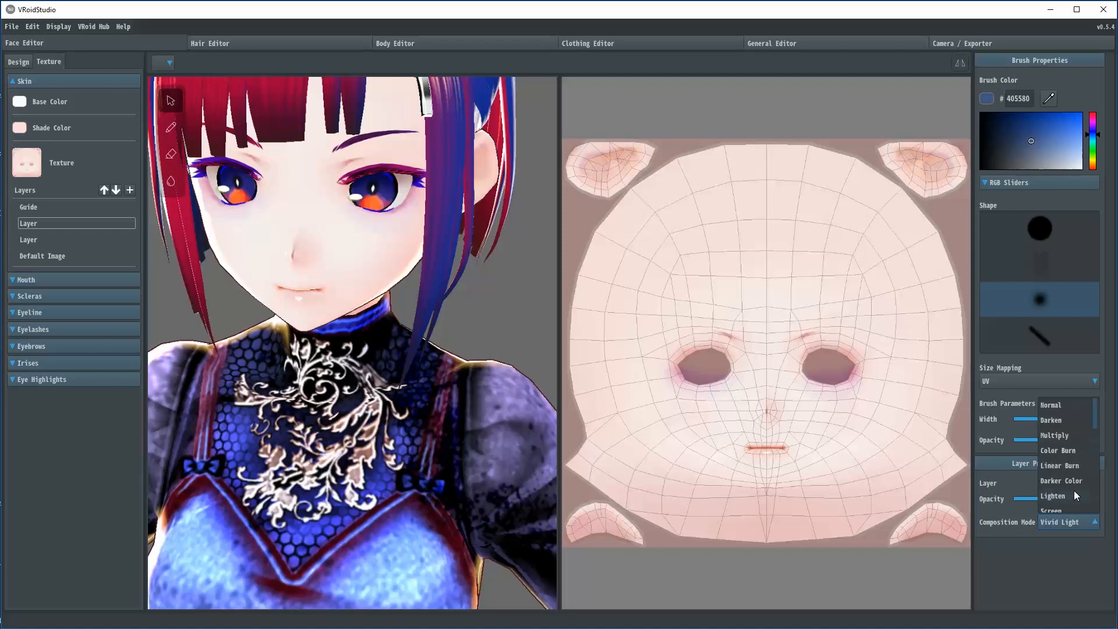
left_click(1064, 436)
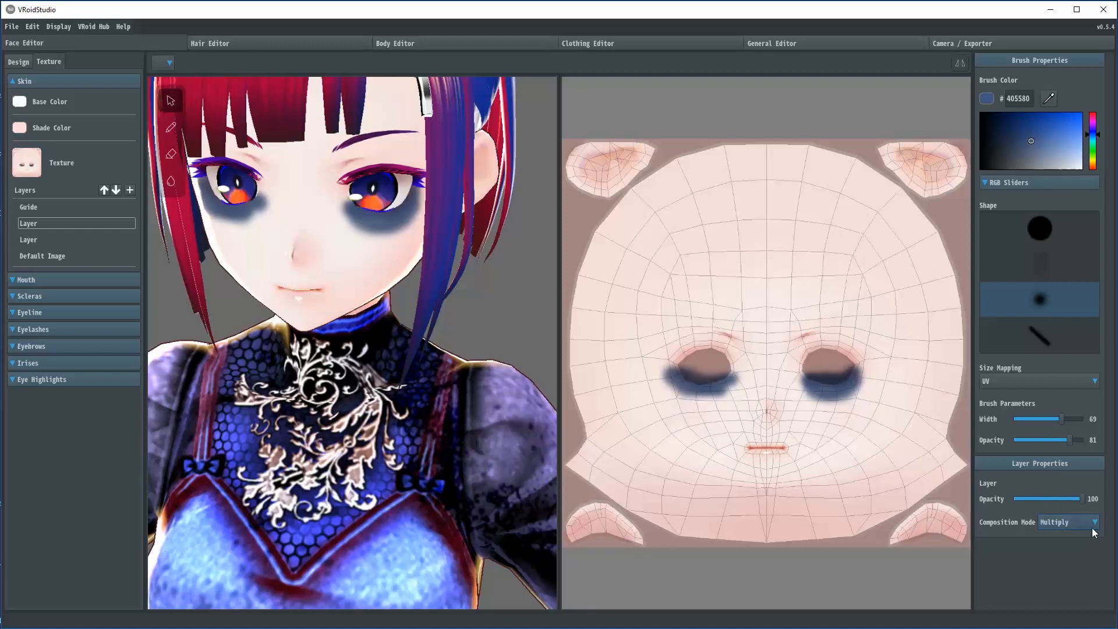
mouse_move(1081, 499)
left_mouse_down()
mouse_move(1049, 501)
mouse_move(1063, 500)
left_mouse_up()
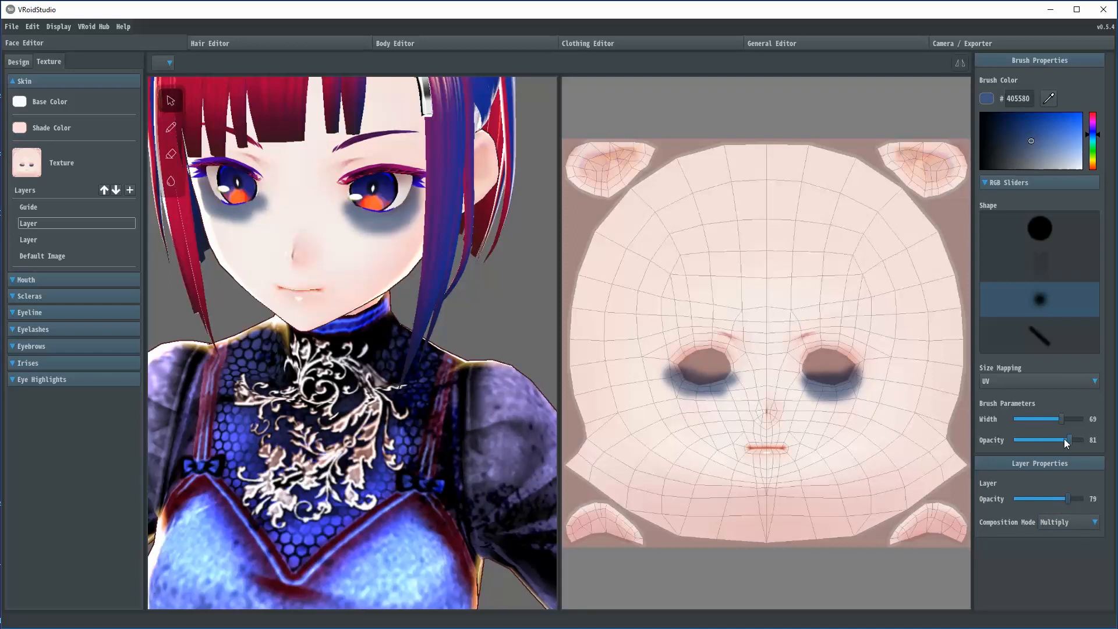
Set the brush to green 408042, width 62 and opacity 34, and add another skin layer for painting.
left_click_drag(1066, 439, 1044, 442)
left_click(1093, 150)
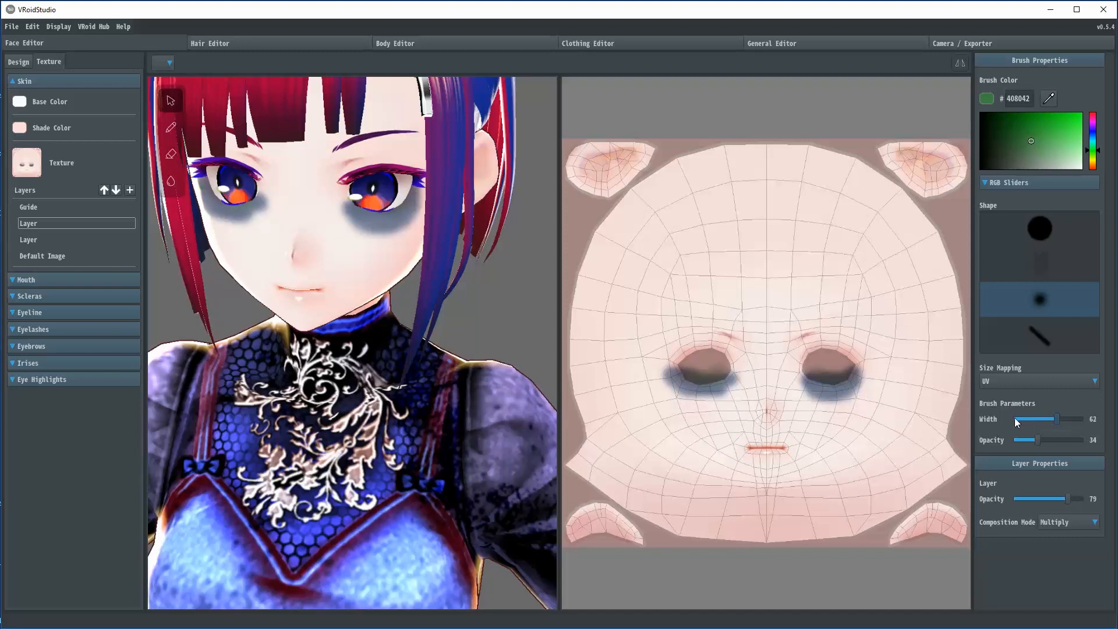
left_click(130, 190)
left_click(33, 223)
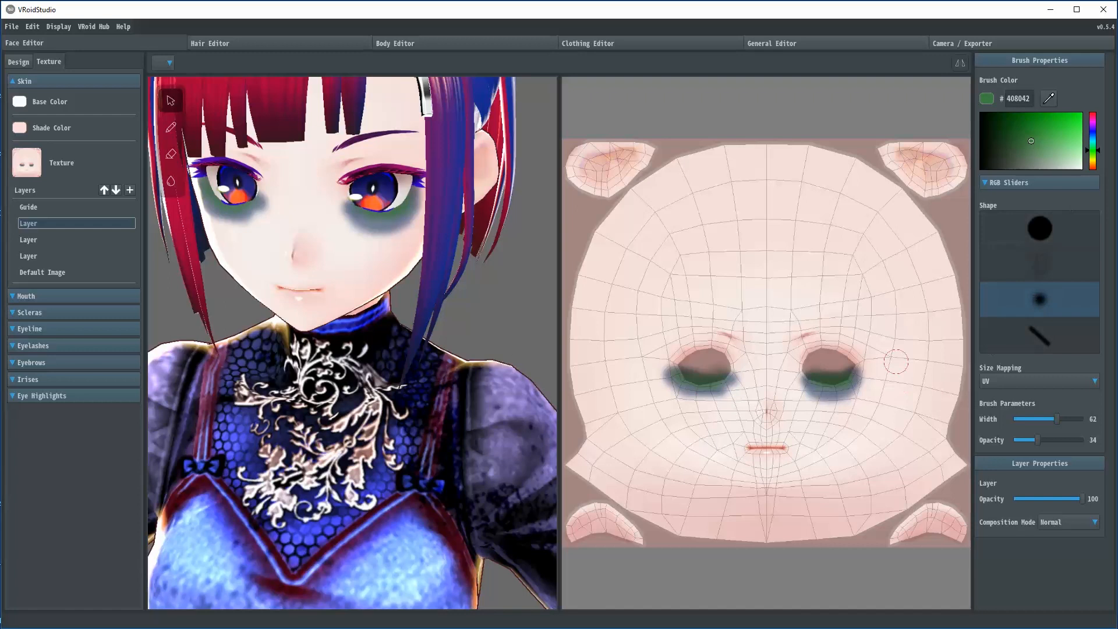
Paint soft green shading over the upper eyelids of both eyes on the newest skin layer.
mouse_move(809, 362)
left_mouse_down()
mouse_move(859, 350)
mouse_move(816, 357)
left_mouse_up()
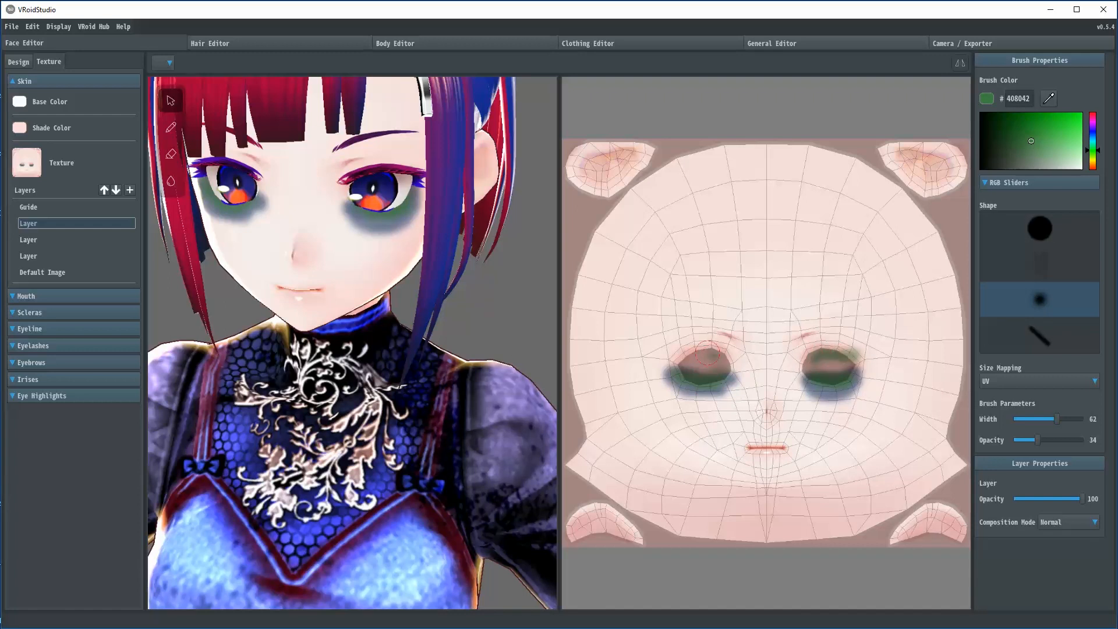
mouse_move(708, 353)
left_mouse_down()
mouse_move(664, 353)
mouse_move(706, 362)
left_mouse_up()
mouse_move(845, 363)
left_mouse_down()
mouse_move(830, 357)
mouse_move(844, 361)
left_mouse_up()
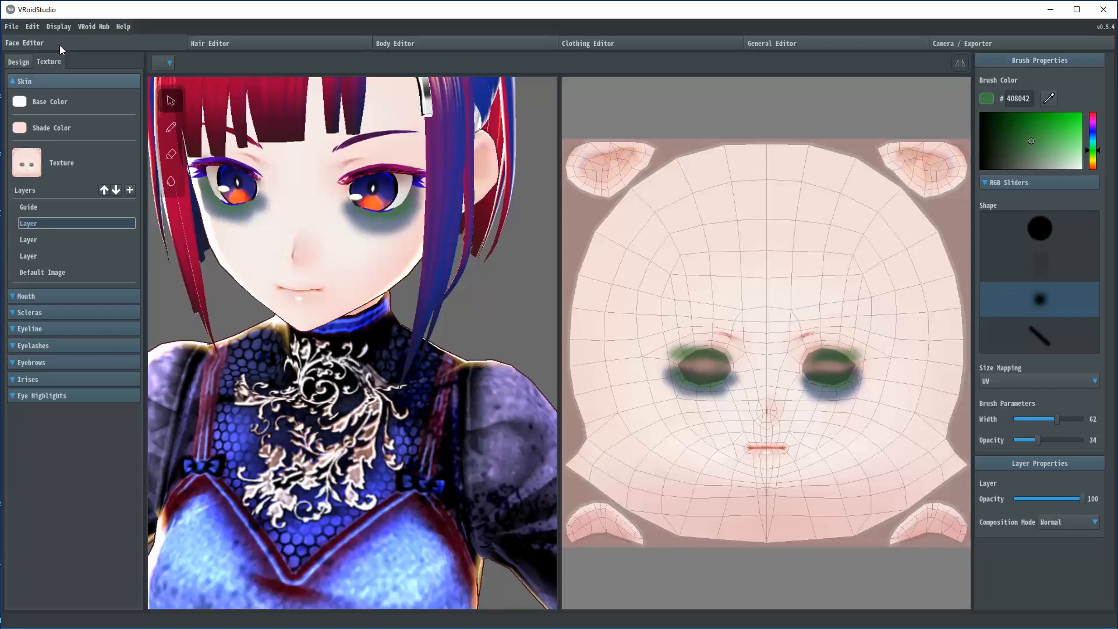
Go to the Hair Editor, frame the avatar's head, and view the color-coded hair bone groups.
left_click(232, 43)
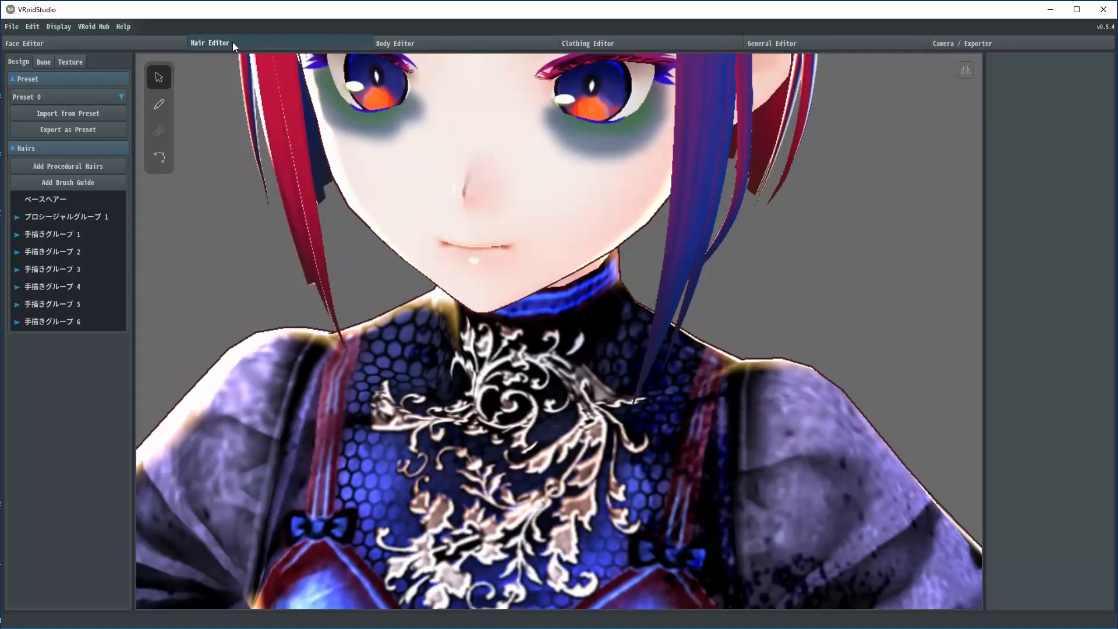
scroll(634, 438, "up", 3)
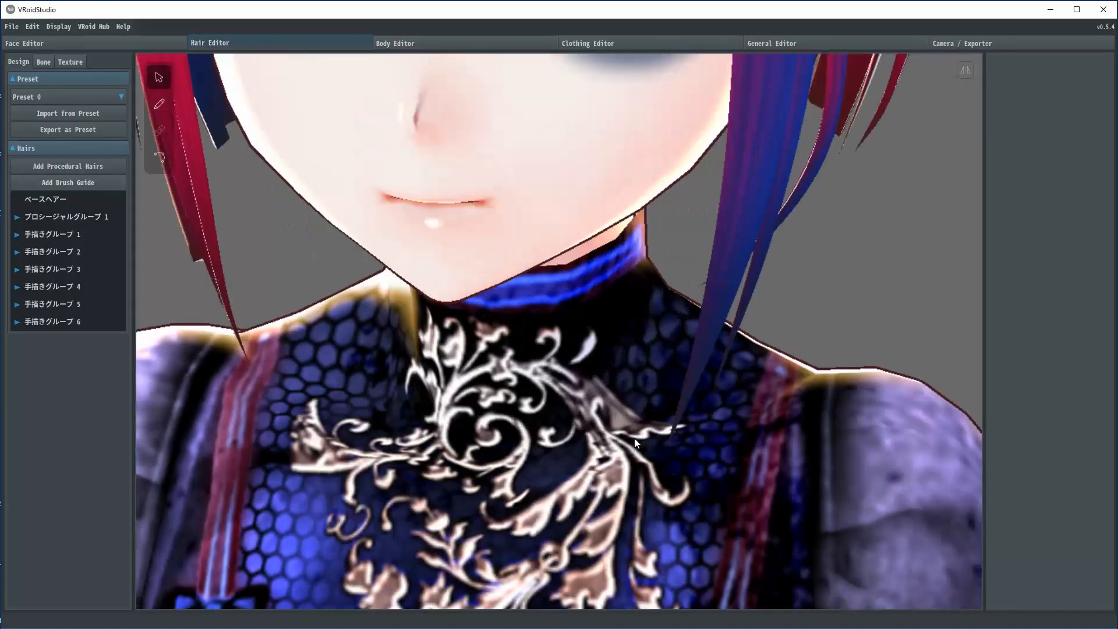
scroll(638, 443, "down", 3)
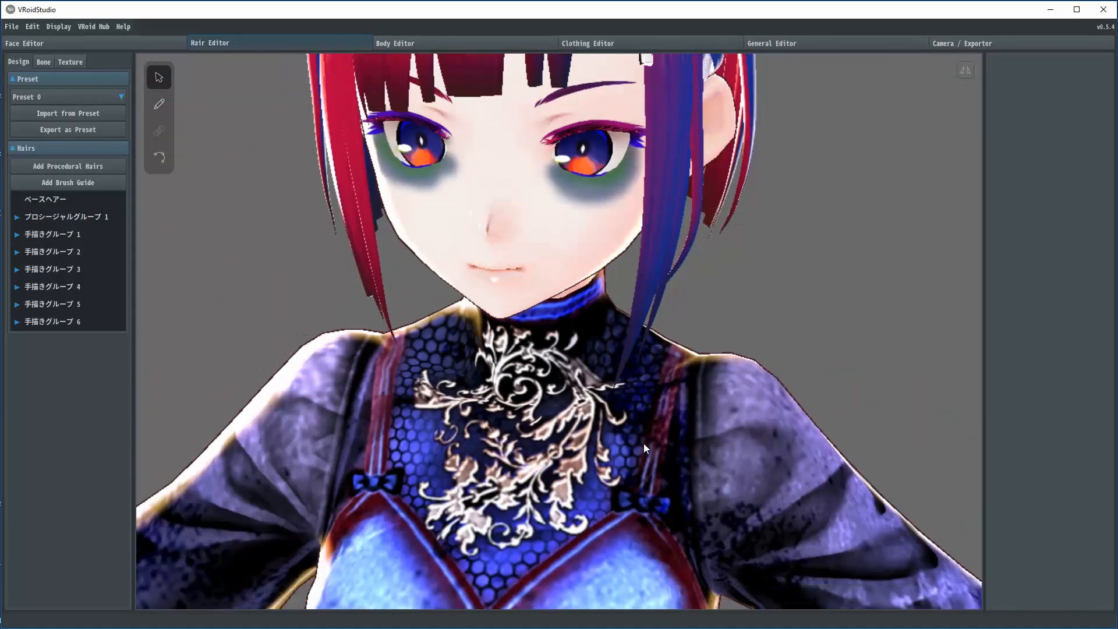
middle_click_drag(638, 219, 631, 241)
left_click(42, 62)
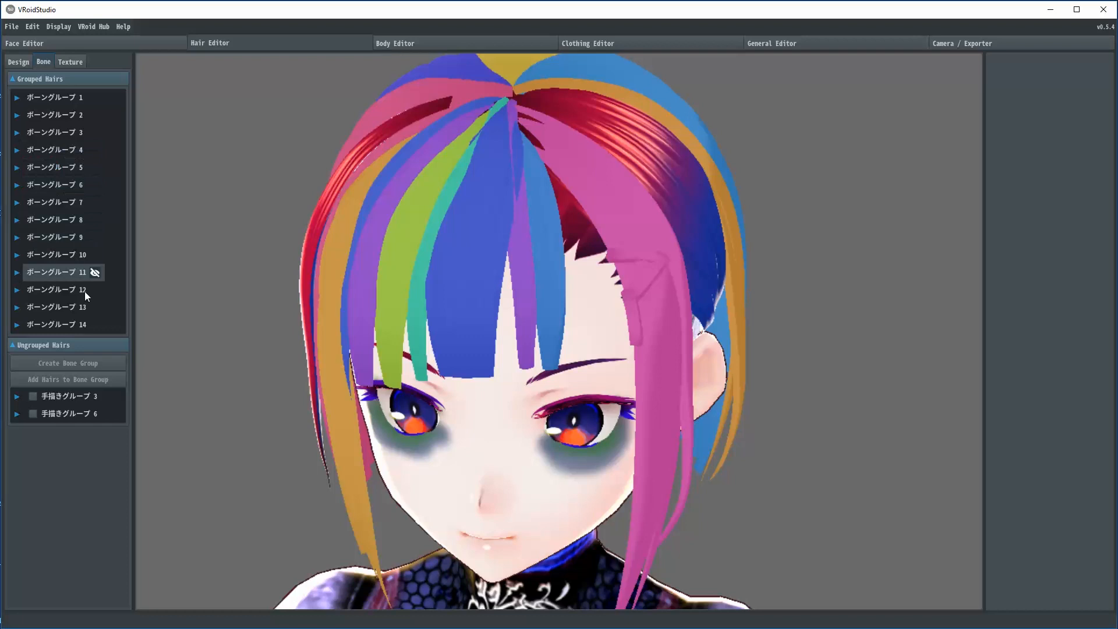
Open the hair texture settings and change the first hair material's base color to a dark orange.
left_click(74, 65)
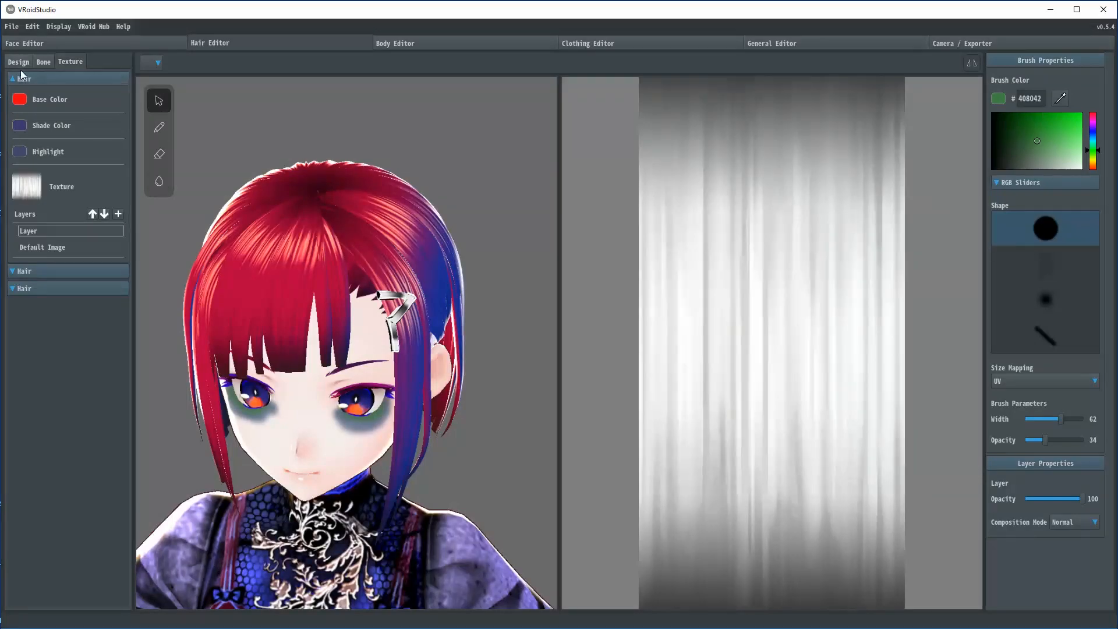
left_click(20, 100)
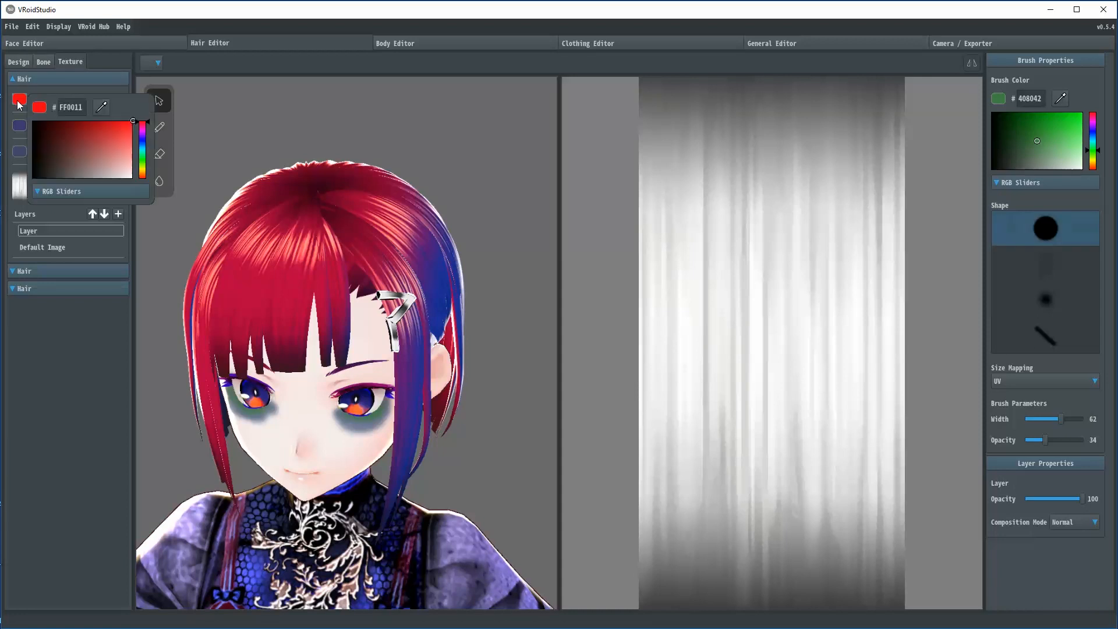
left_click(142, 173)
left_click(115, 142)
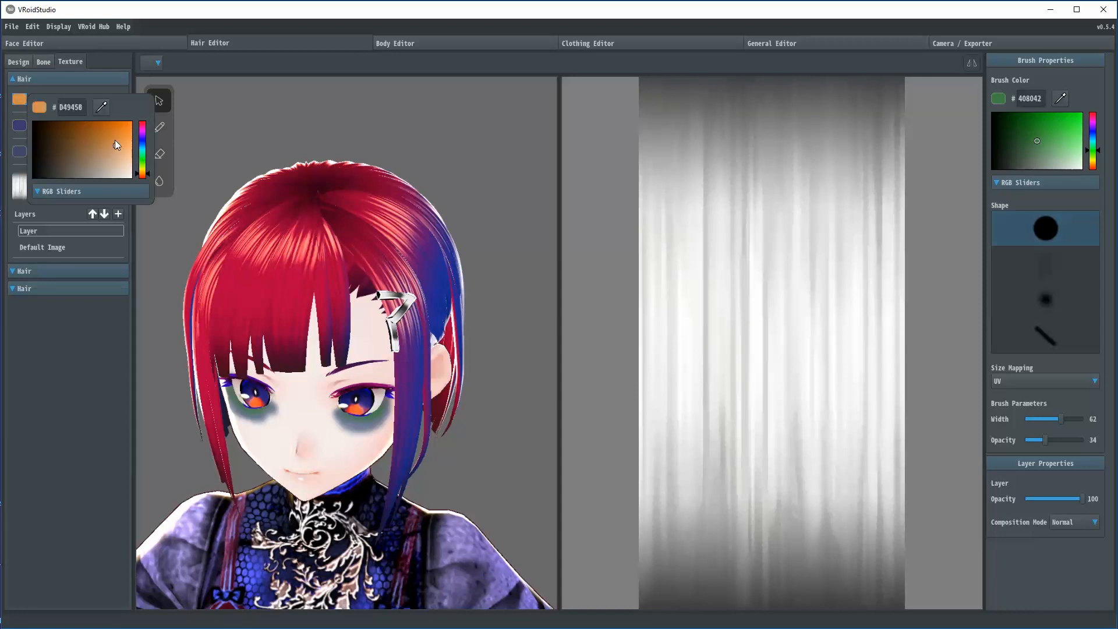
left_click_drag(114, 140, 87, 124)
Set the first hair material's shade color to golden yellow B49A3D.
left_click(19, 126)
left_click(20, 126)
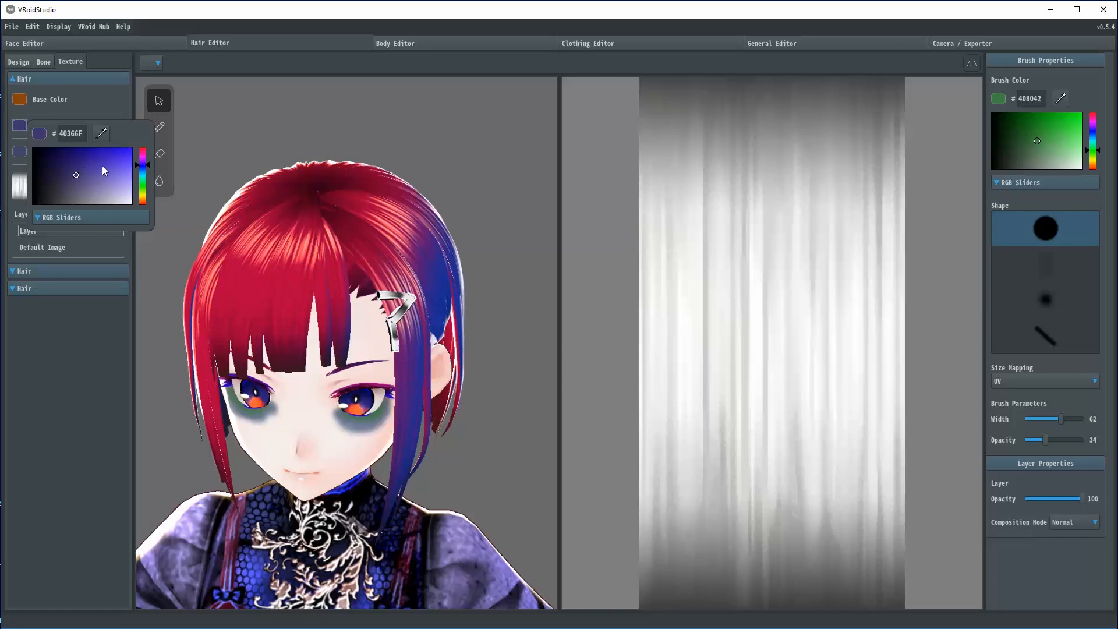
left_click_drag(142, 201, 142, 197)
left_click(104, 167)
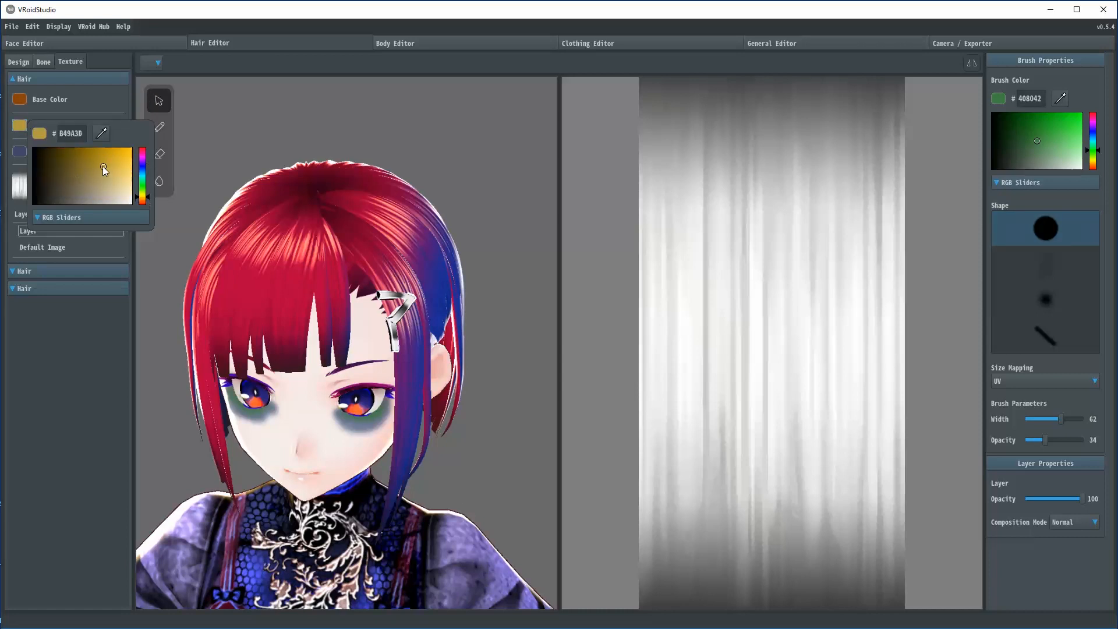
Darken the first hair material's shade color to golden brown 967D24.
left_click(92, 160)
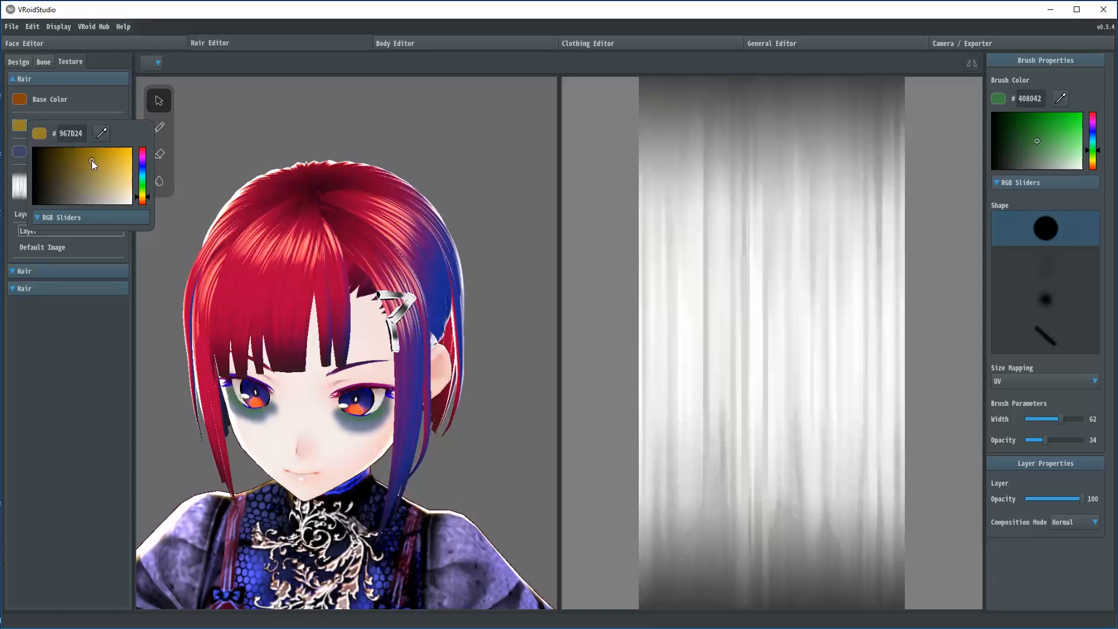
left_click(19, 153)
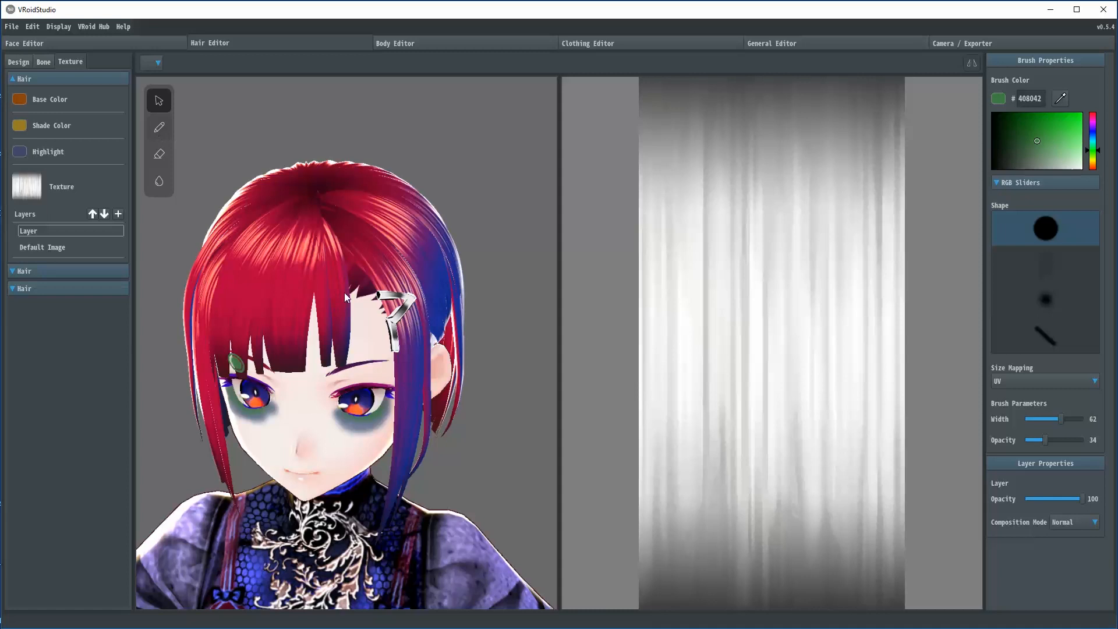
left_click(159, 127)
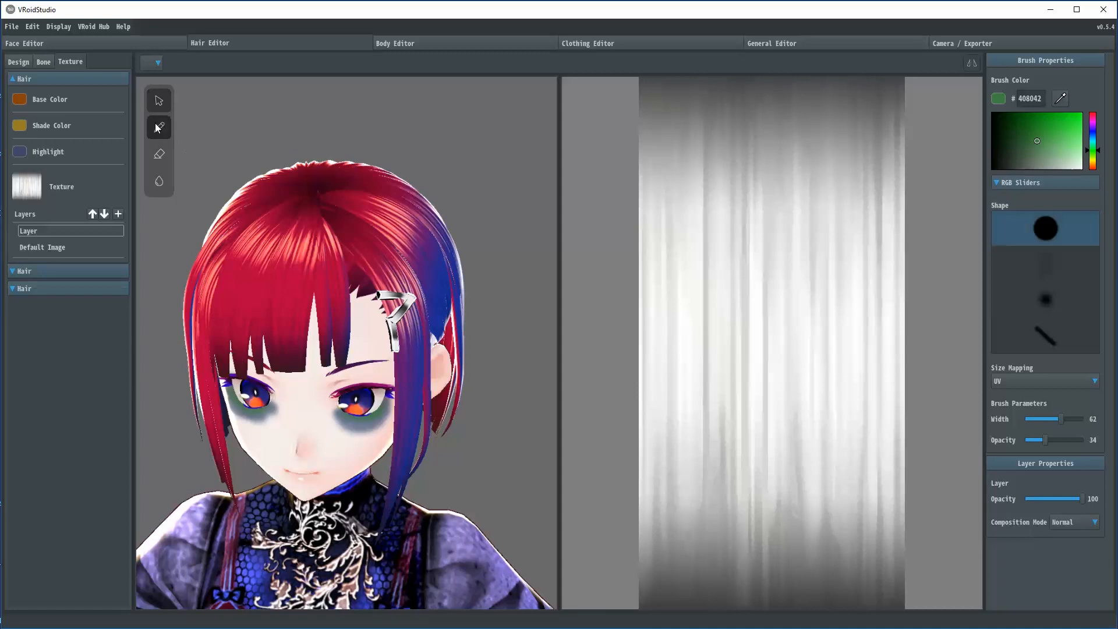
Set the first hair material's base color to light orange BA7B45.
left_click(19, 100)
left_click_drag(115, 148, 106, 144)
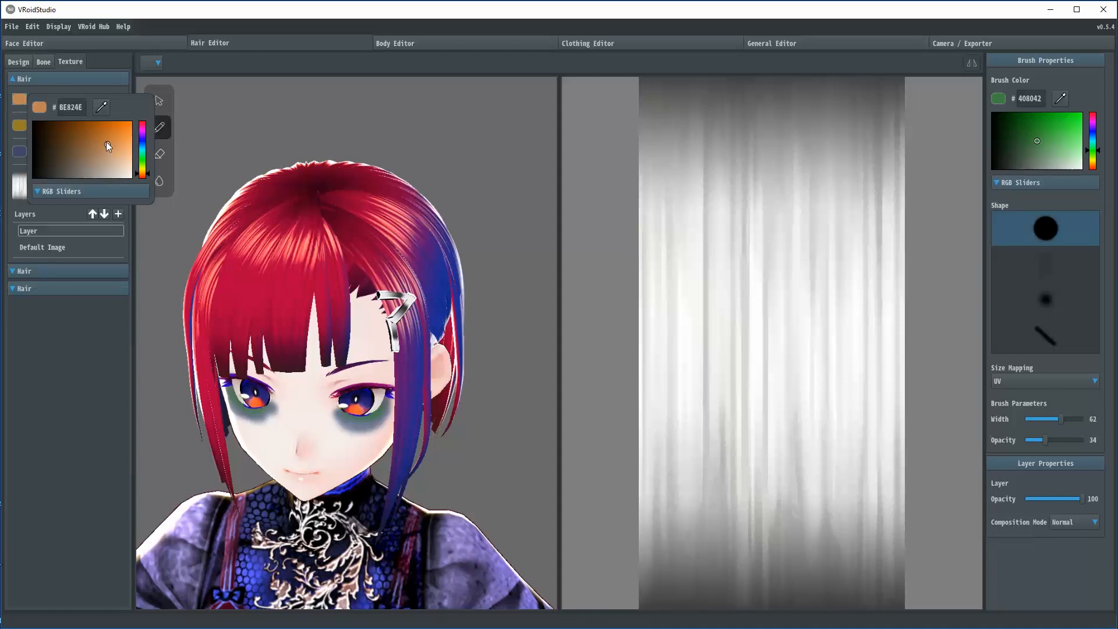
left_click(19, 154)
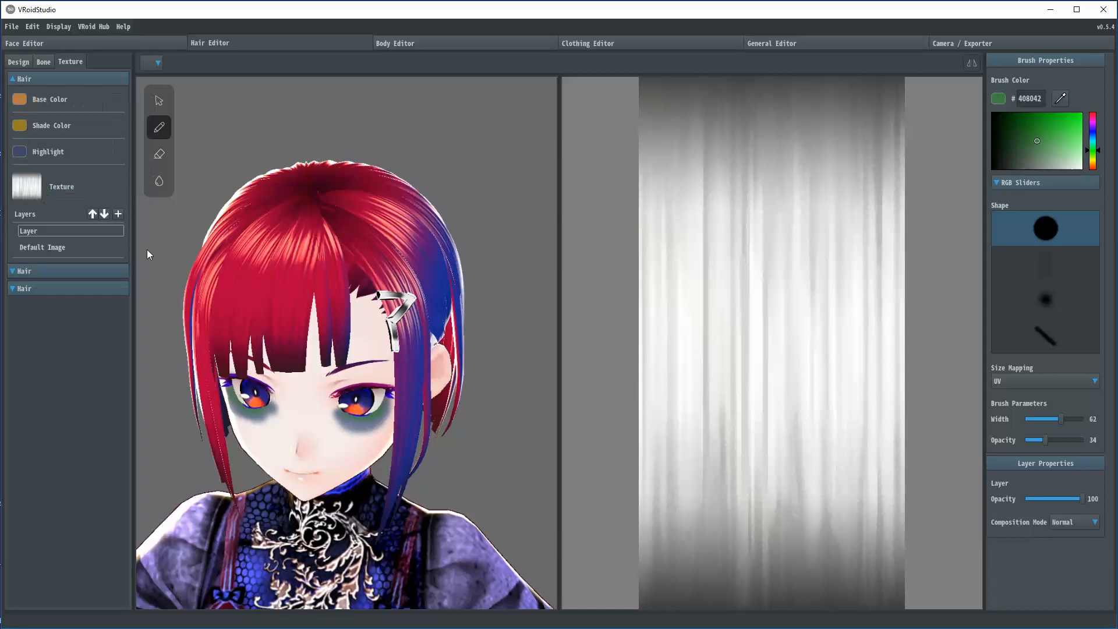
mouse_move(347, 343)
right_mouse_down()
mouse_move(309, 328)
mouse_move(352, 341)
mouse_move(339, 329)
mouse_move(365, 330)
right_mouse_up()
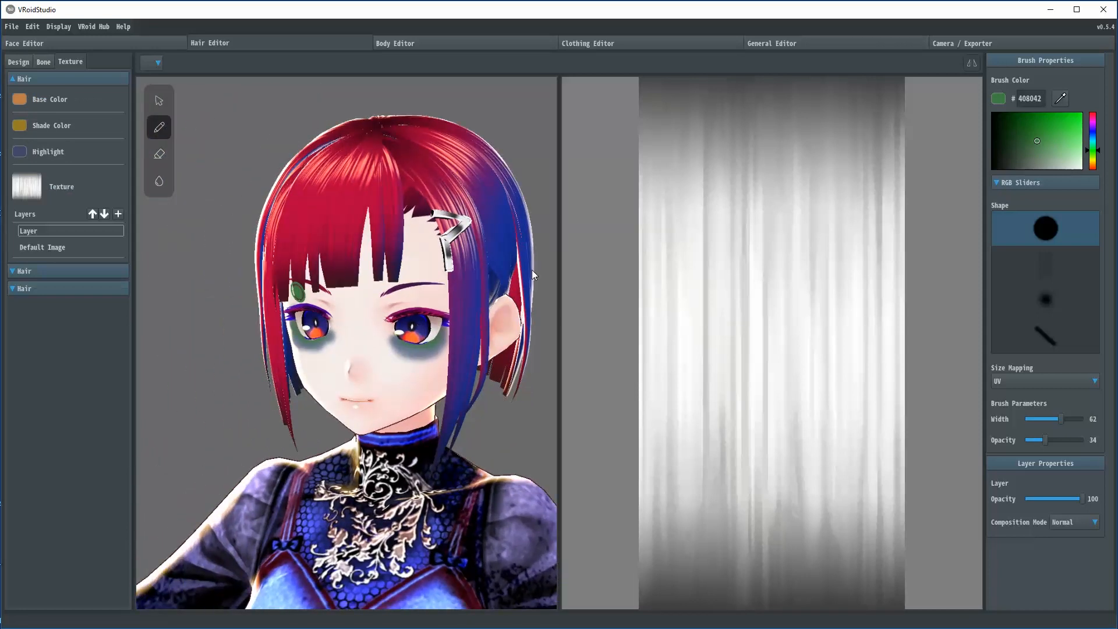
Change the first hair material's highlight color to a bright green.
left_click(23, 152)
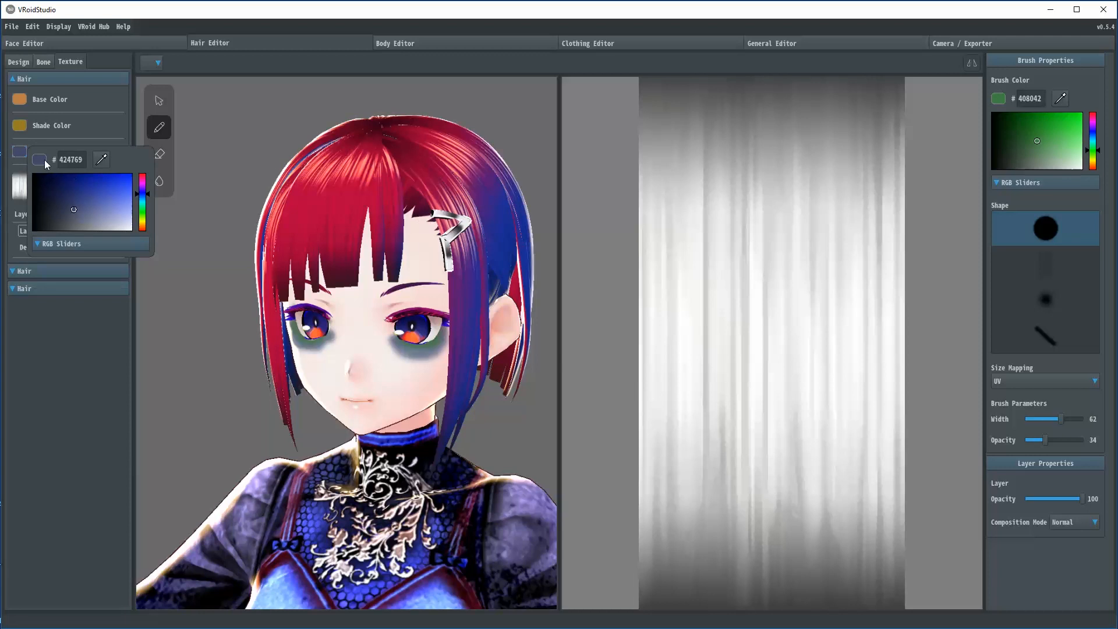
left_click(89, 192)
left_click(142, 214)
mouse_move(111, 206)
left_mouse_down()
mouse_move(96, 204)
mouse_move(115, 191)
left_mouse_up()
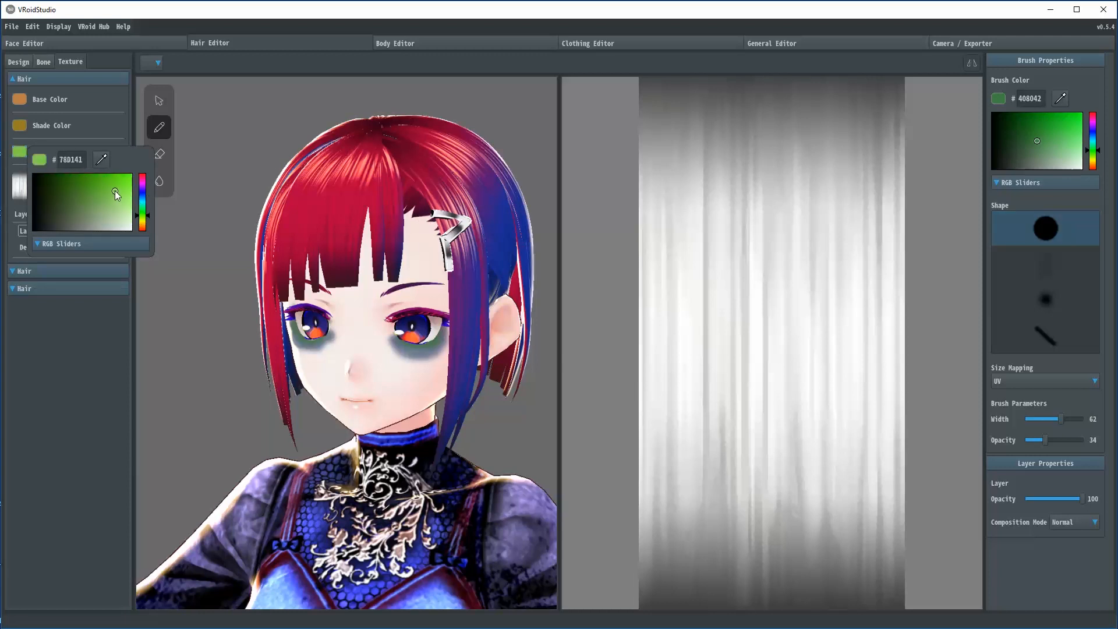
left_click(68, 58)
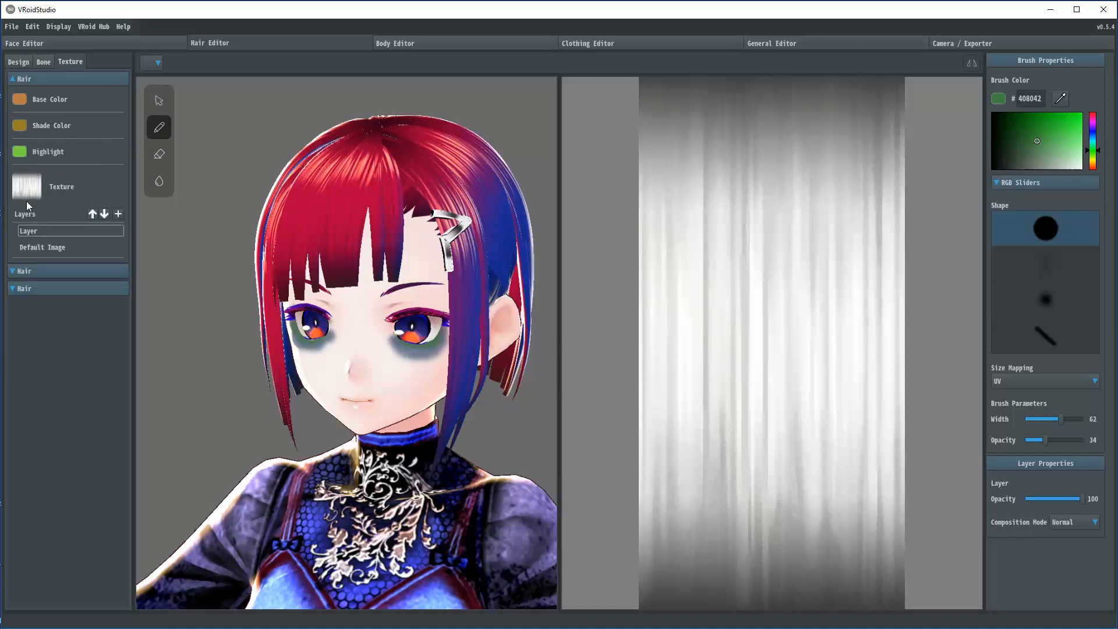
Select the first hair material's Default Image layer and change the material's base color to a vivid orange.
left_click(37, 247)
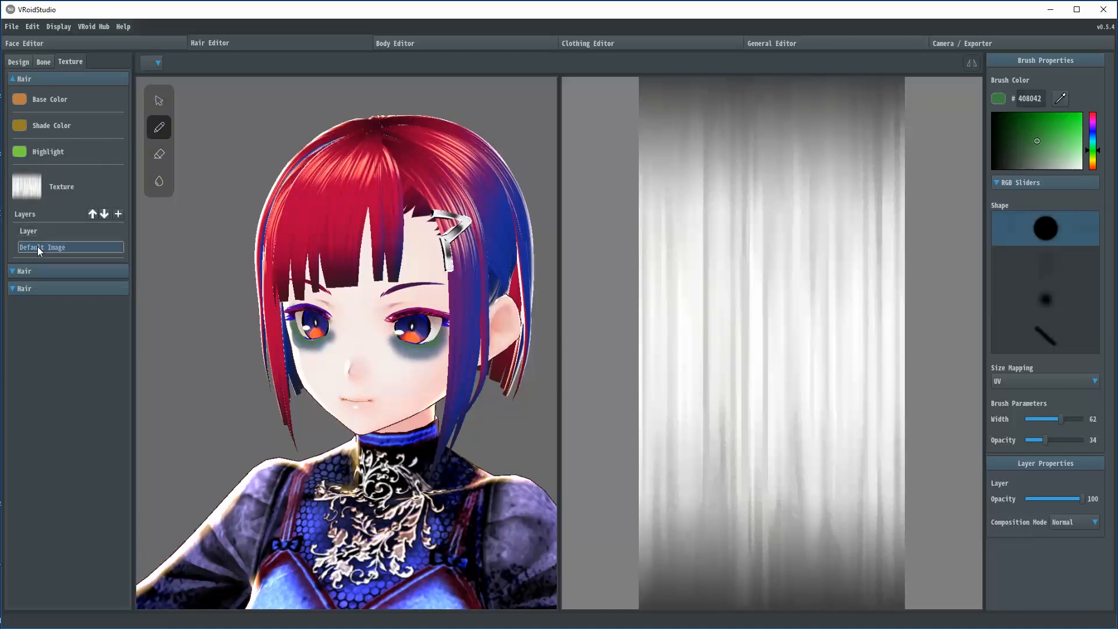
left_click(20, 101)
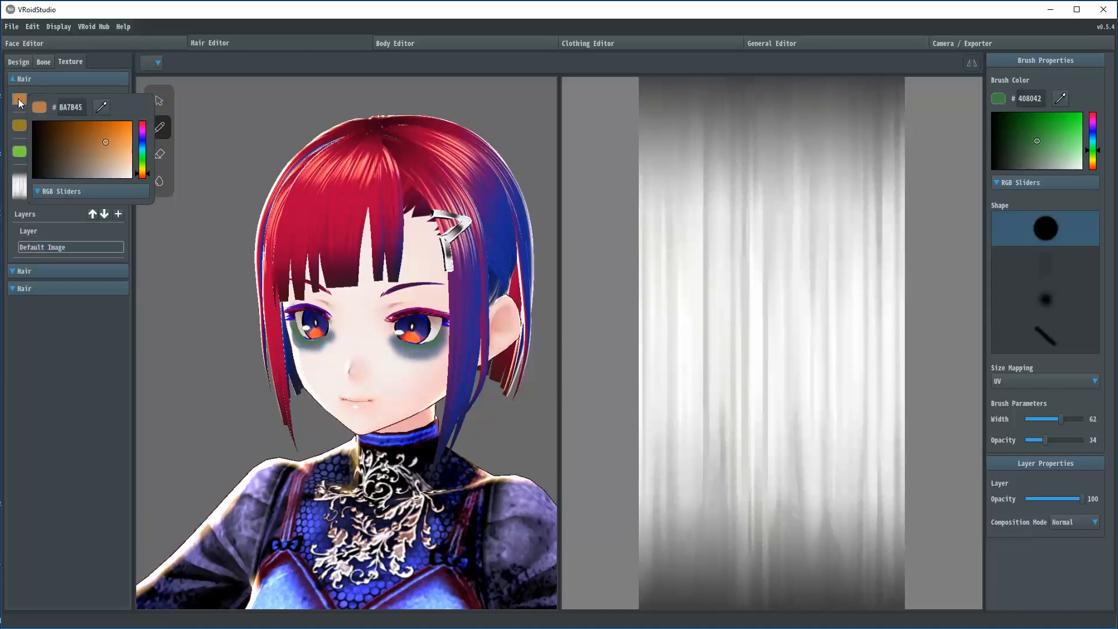
left_click_drag(113, 131, 117, 130)
left_click(21, 127)
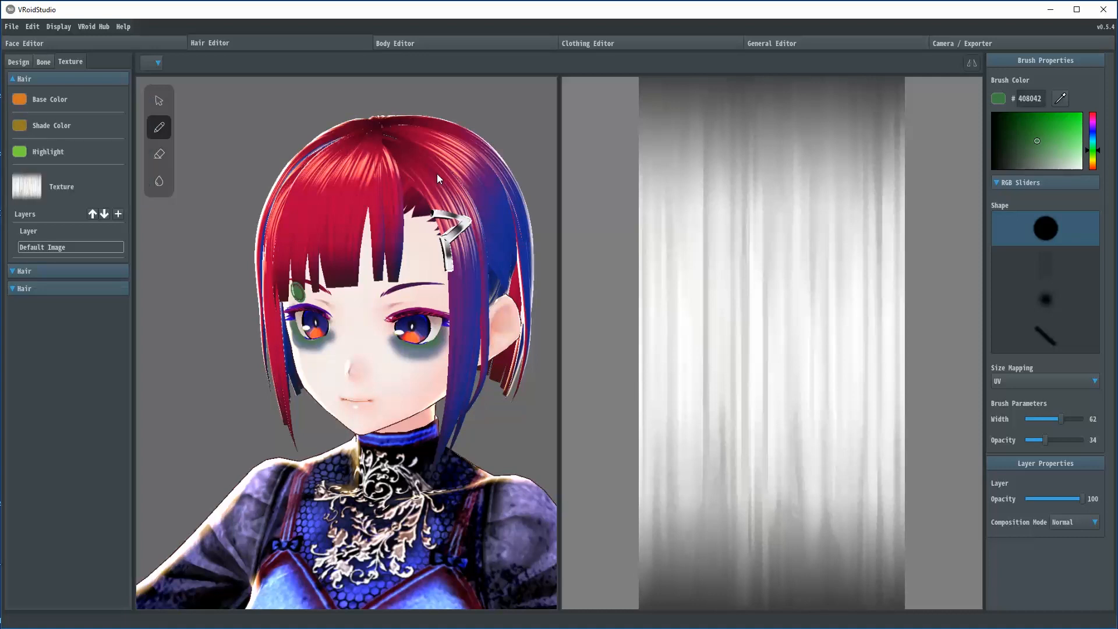
mouse_move(456, 221)
right_mouse_down()
mouse_move(424, 216)
mouse_move(448, 219)
right_mouse_up()
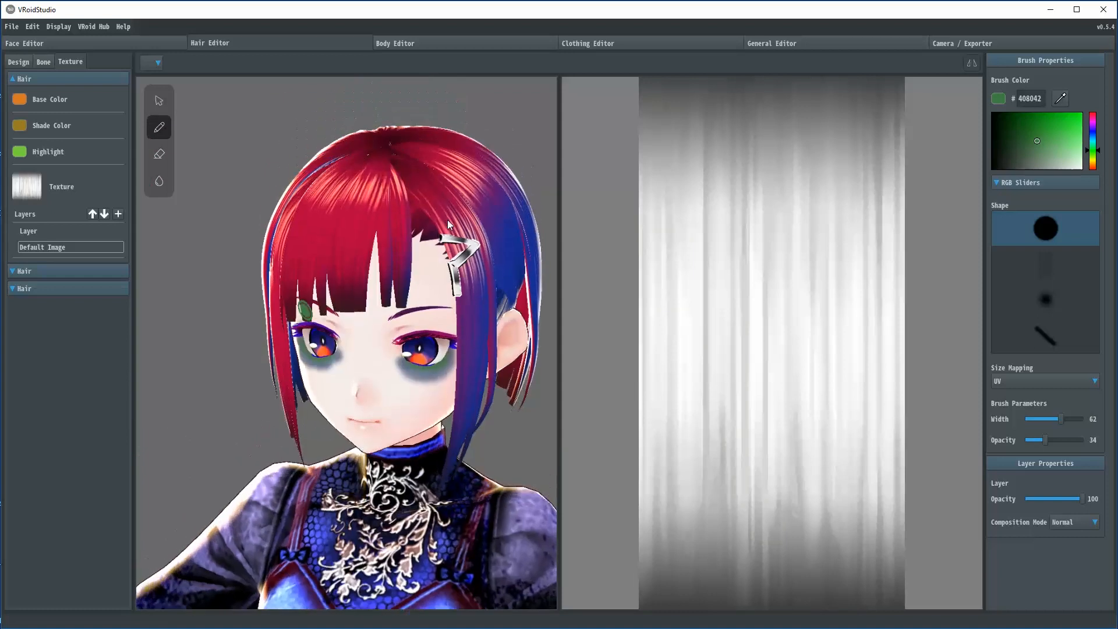
Expand the second and third hair materials to show their colors, textures and layers.
left_click(16, 272)
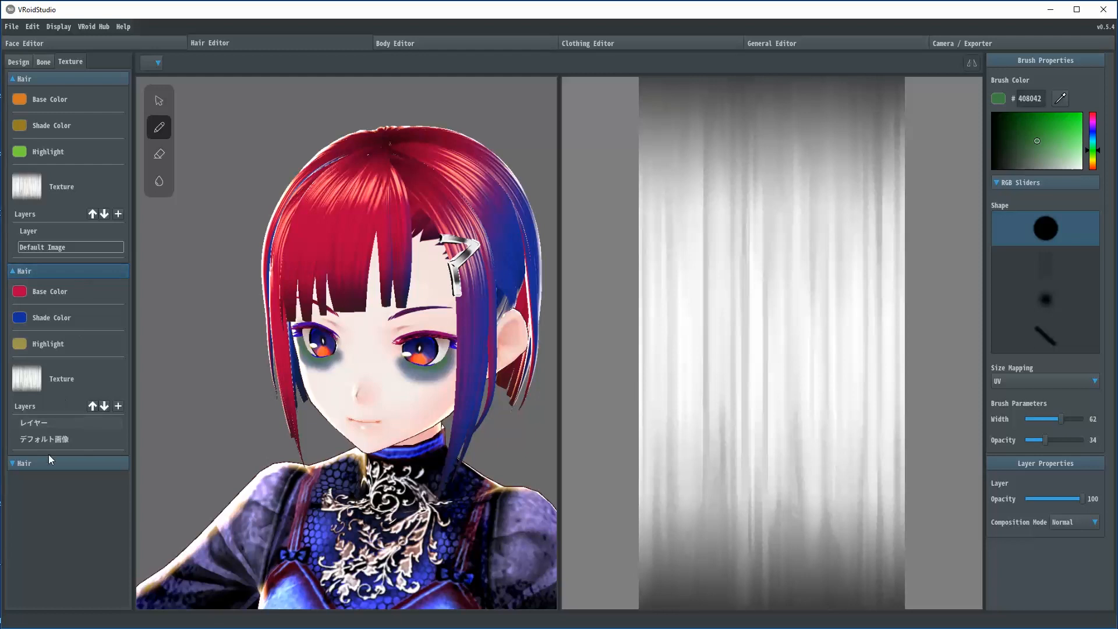
left_click(13, 467)
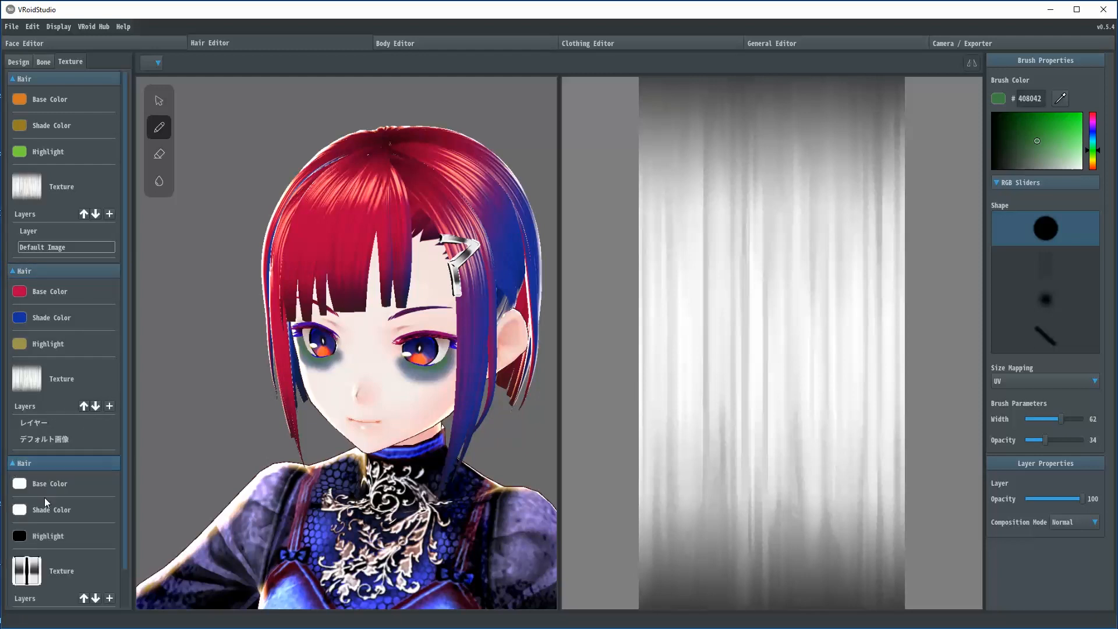
scroll(48, 589, "down", 1)
left_click(304, 308)
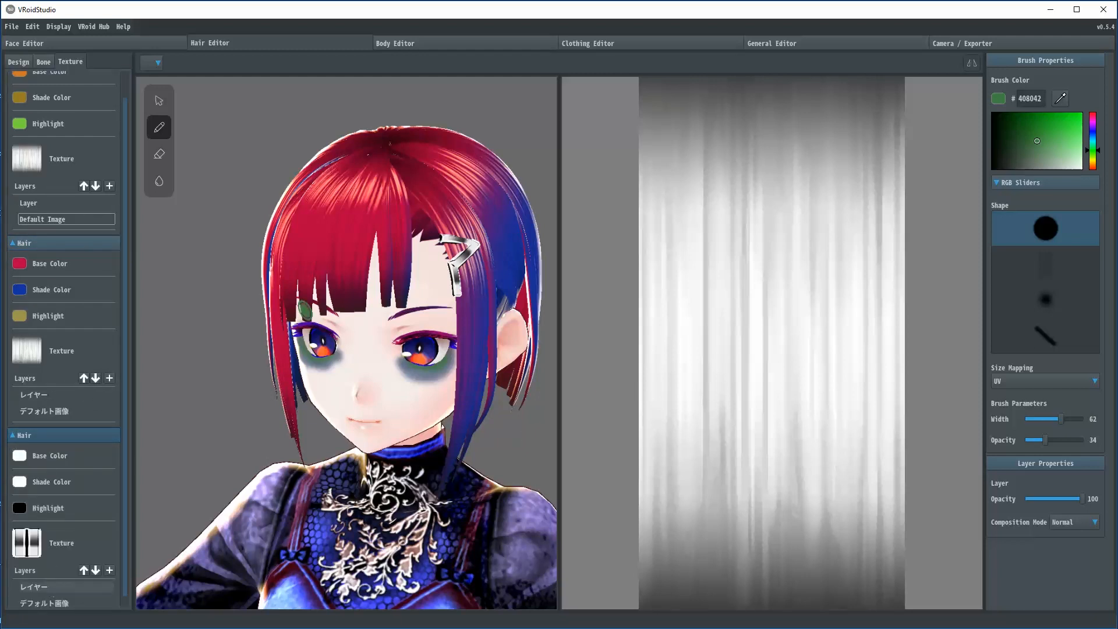
right_click_drag(447, 394, 450, 417)
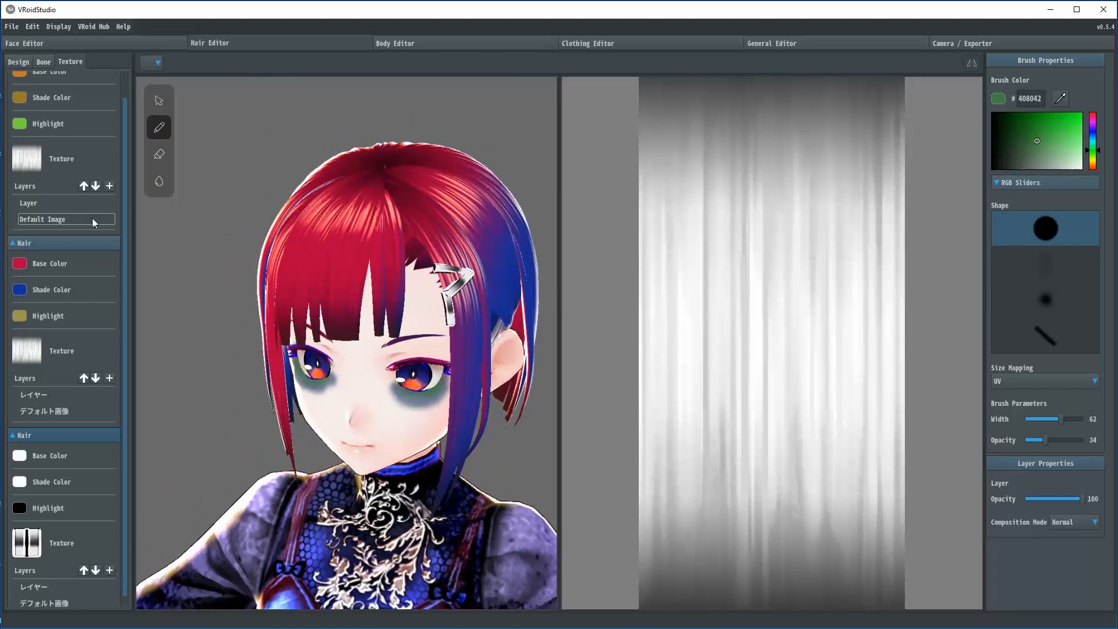
scroll(107, 221, "up", 1)
left_click(300, 332)
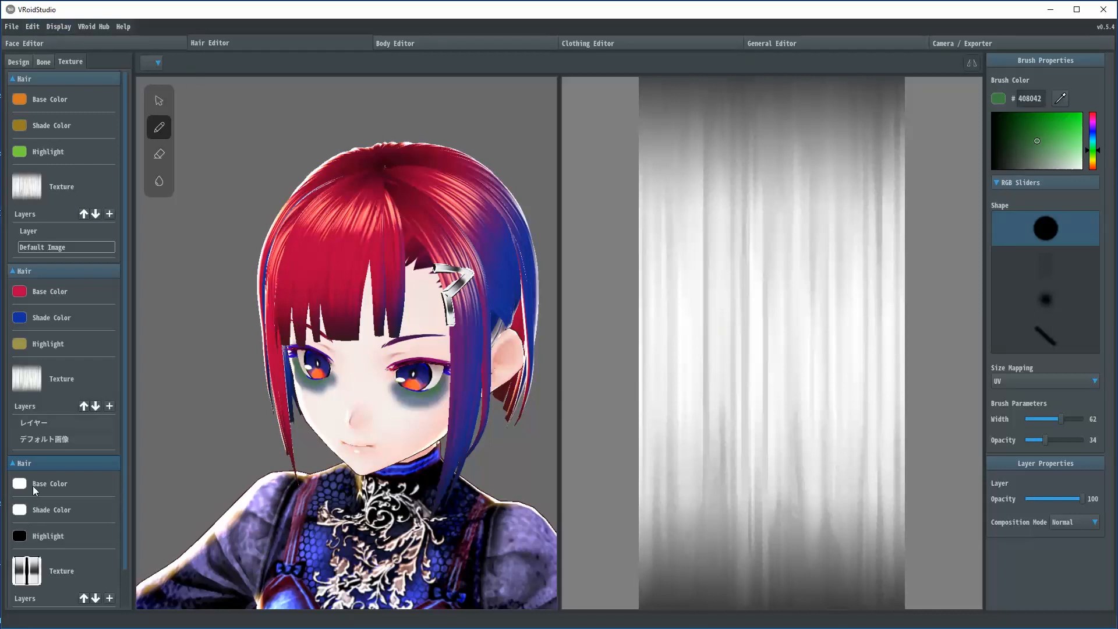
Set the second hair material's base color to reddish brown 743A1A.
left_click(20, 292)
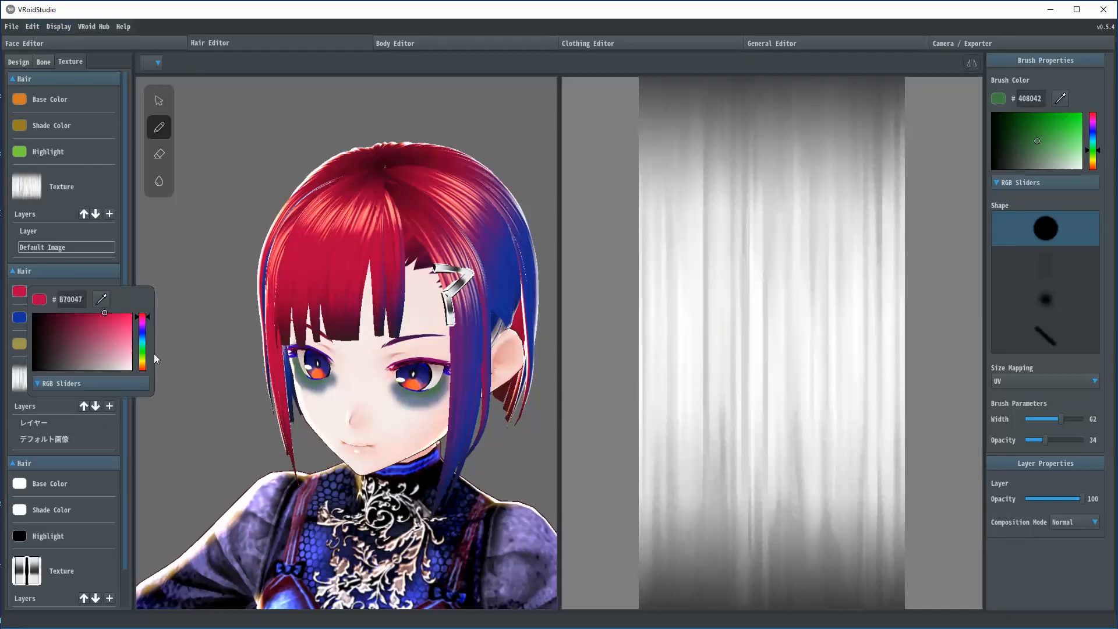
left_click(144, 366)
left_click_drag(107, 348, 82, 321)
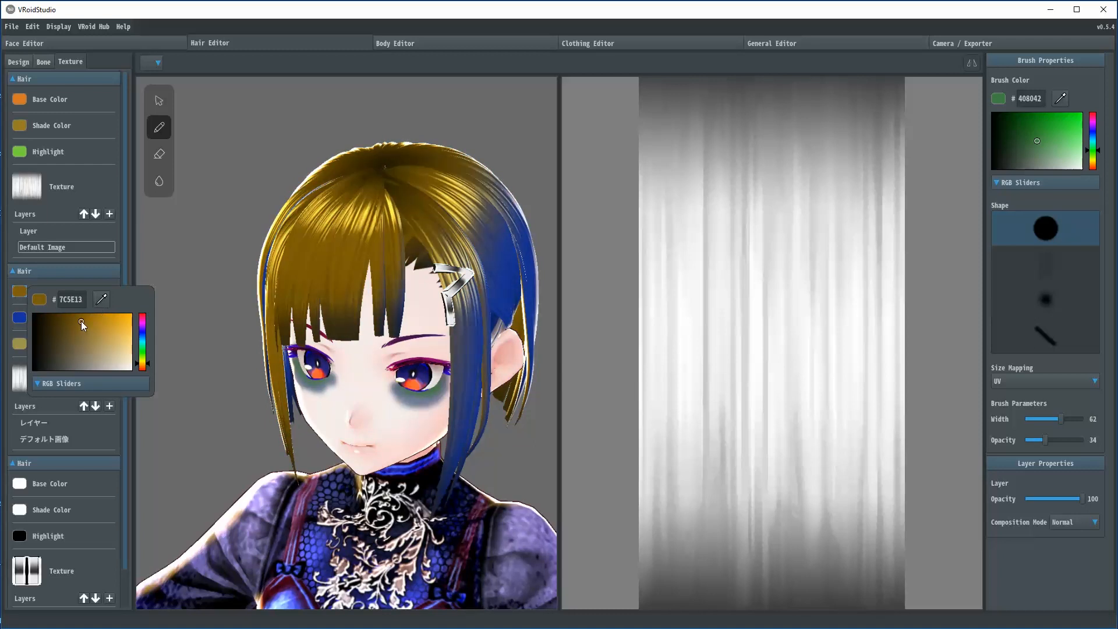
left_click(144, 367)
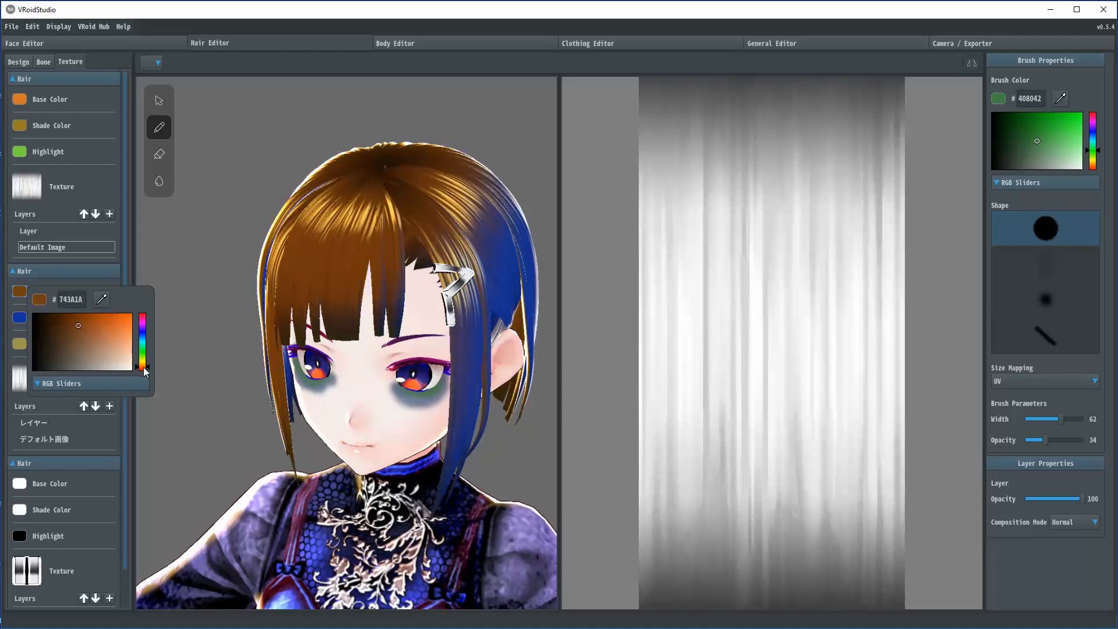
Set the second hair material's shade color to orange CB7435.
left_click(18, 315)
left_click(20, 319)
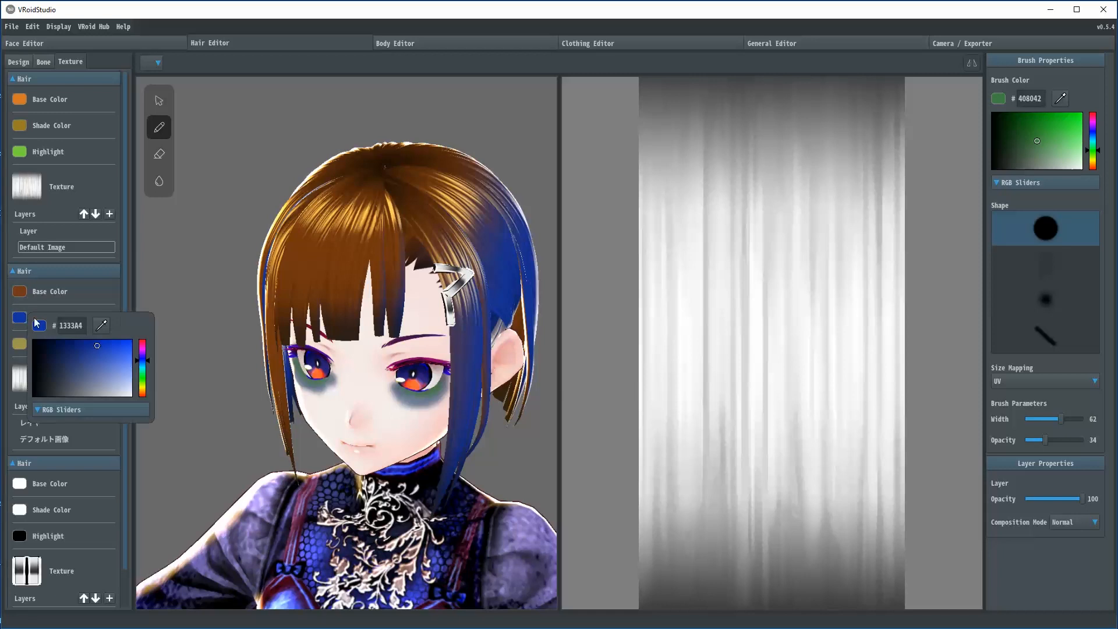
left_click(142, 394)
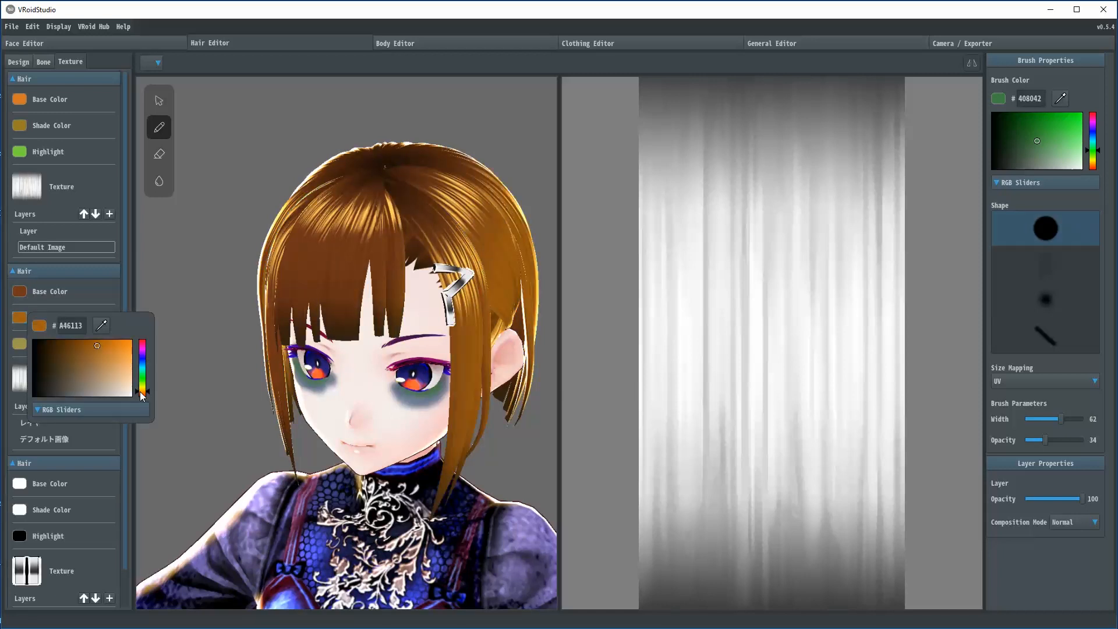
left_click(112, 341)
left_click(113, 354)
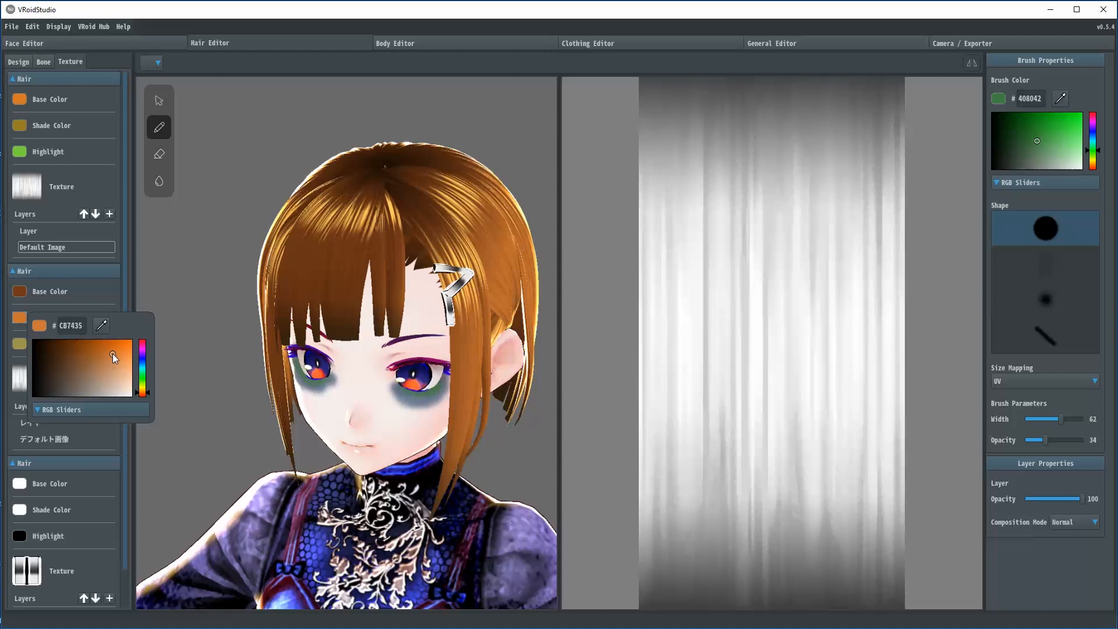
Set the second hair material's highlight color to light orange E39752.
left_click(26, 341)
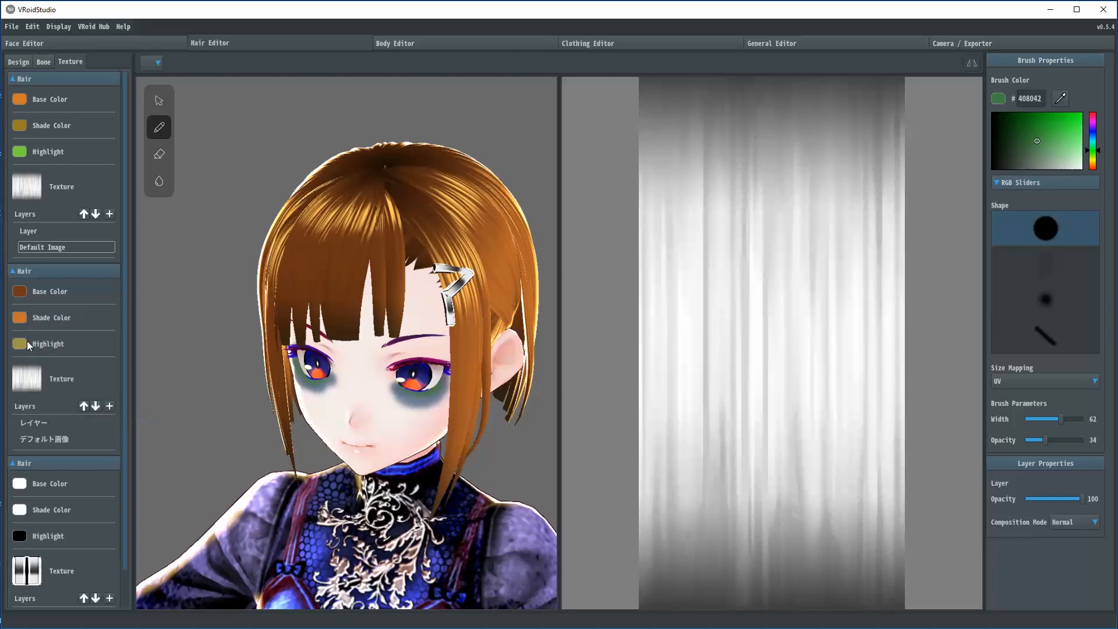
left_click(24, 342)
left_click(142, 418)
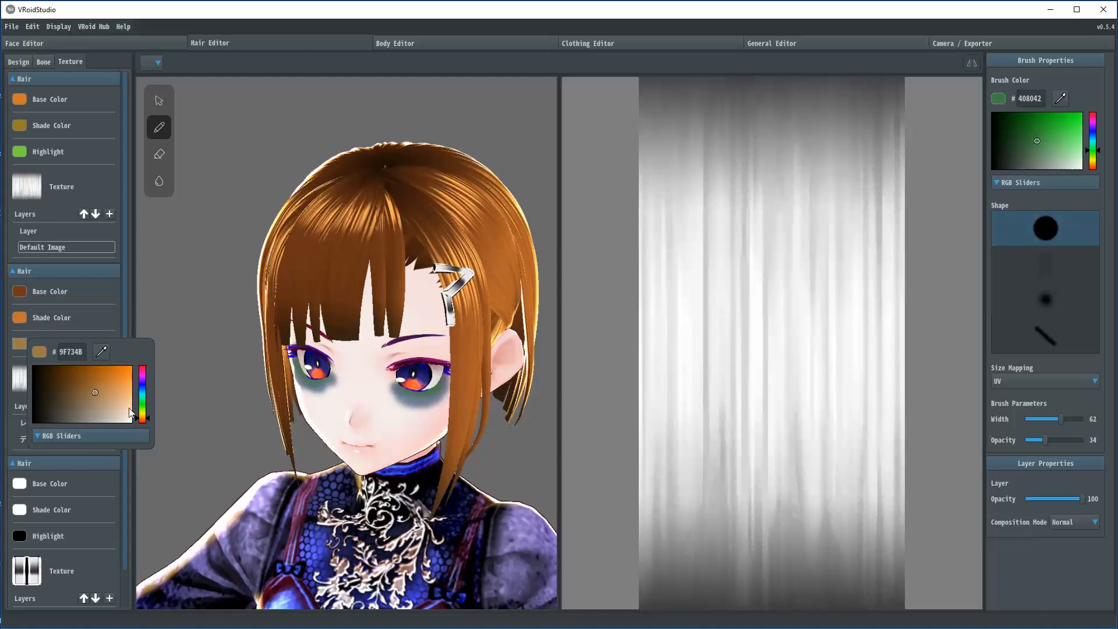
left_click(124, 387)
left_click(122, 385)
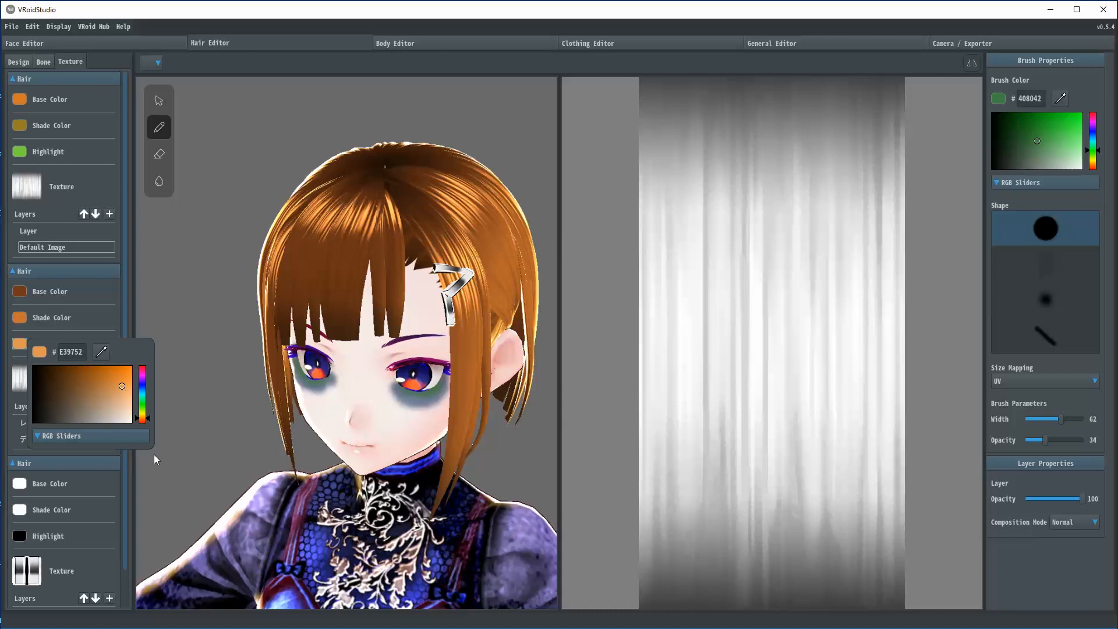
left_click(263, 397)
mouse_move(272, 393)
middle_mouse_down()
mouse_move(286, 358)
mouse_move(272, 376)
middle_mouse_up()
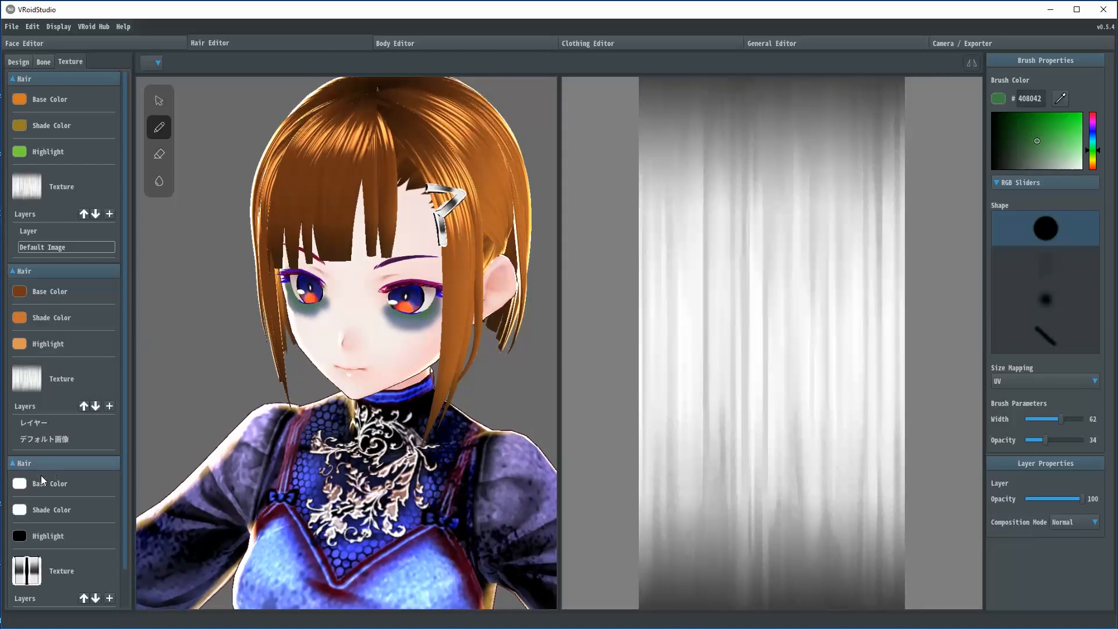
Collapse all three hair material sections and return to the hair design settings with the whole head framed.
left_click(13, 464)
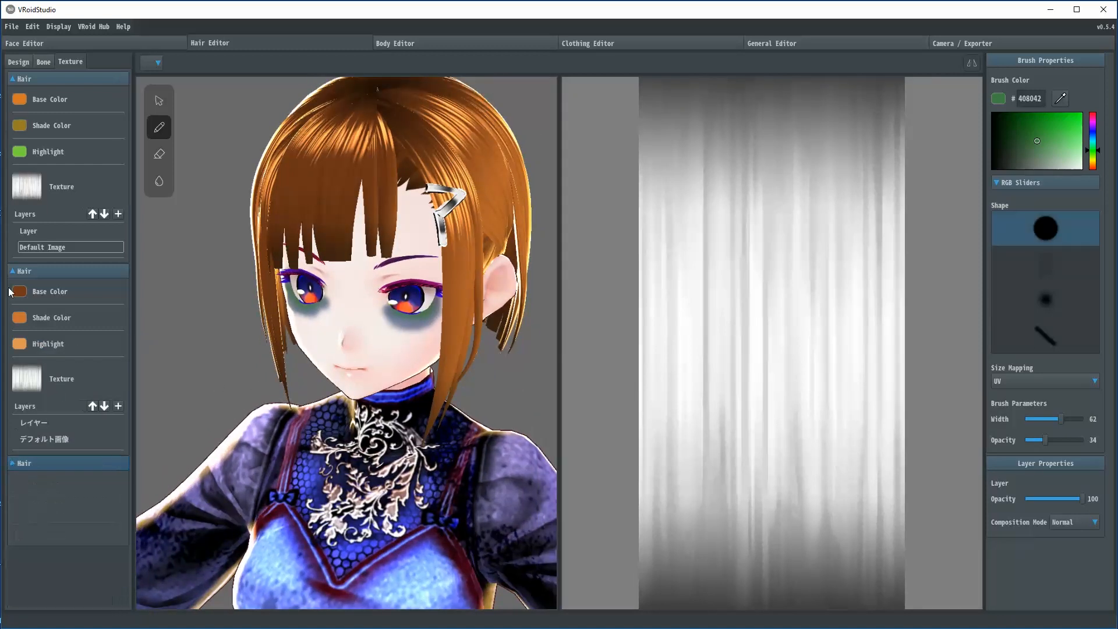
left_click(14, 271)
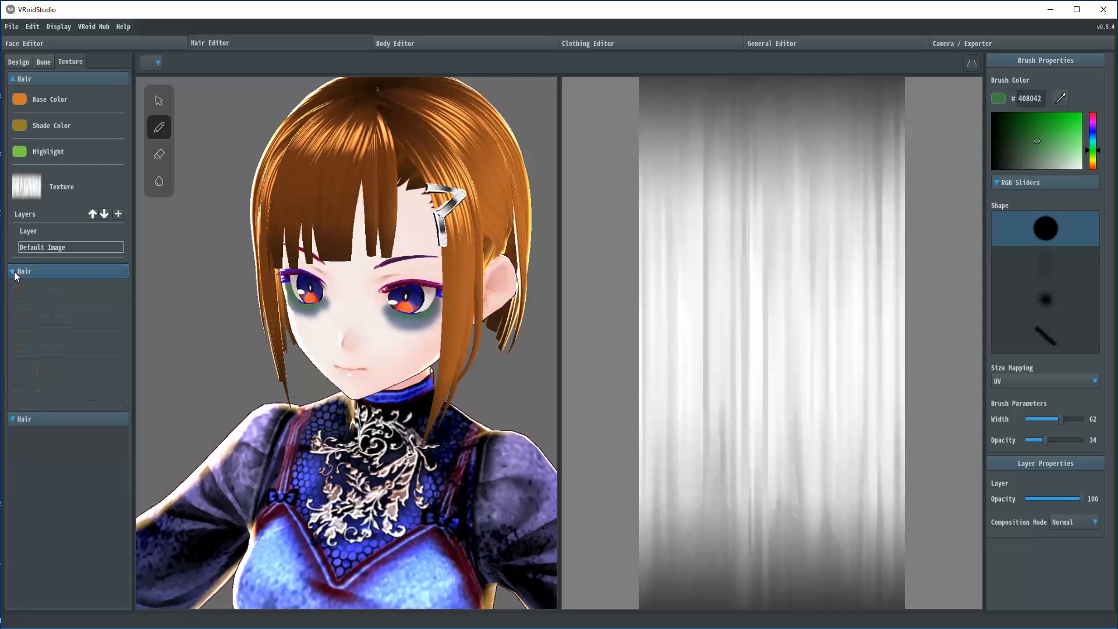
left_click(15, 79)
left_click(24, 62)
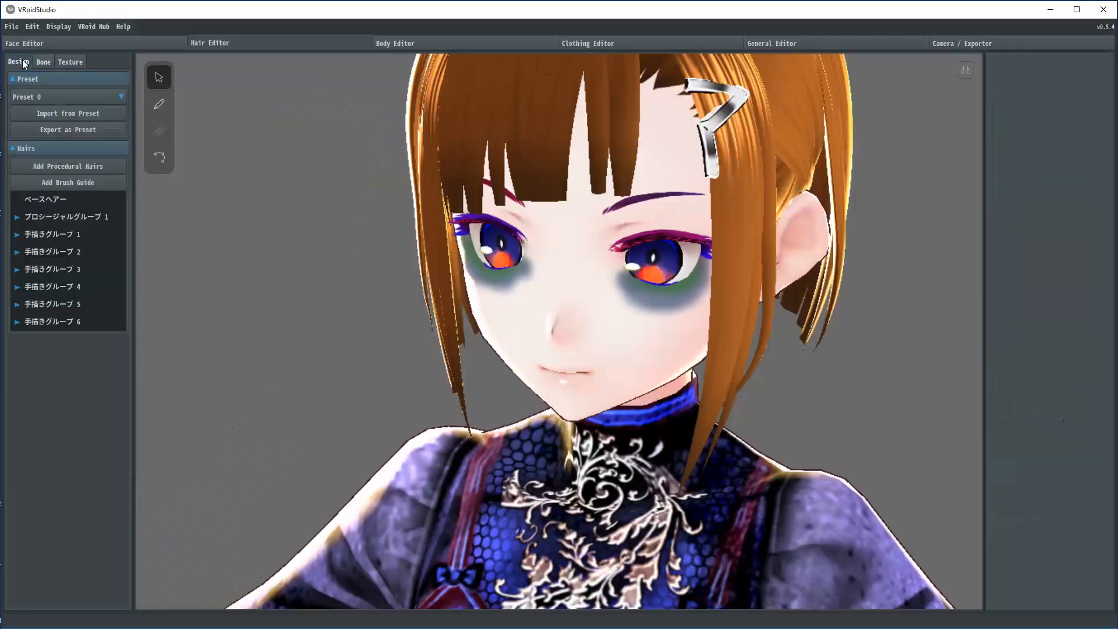
middle_click_drag(477, 353, 318, 571)
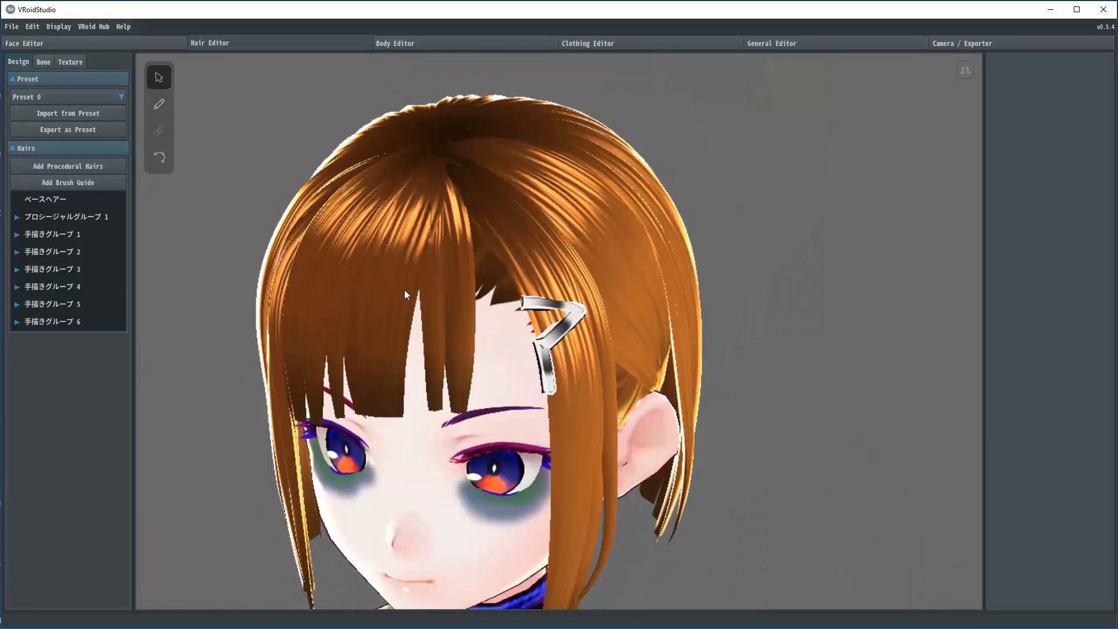
scroll(428, 337, "down", 3)
scroll(429, 337, "down", 1)
middle_click_drag(648, 472, 677, 398)
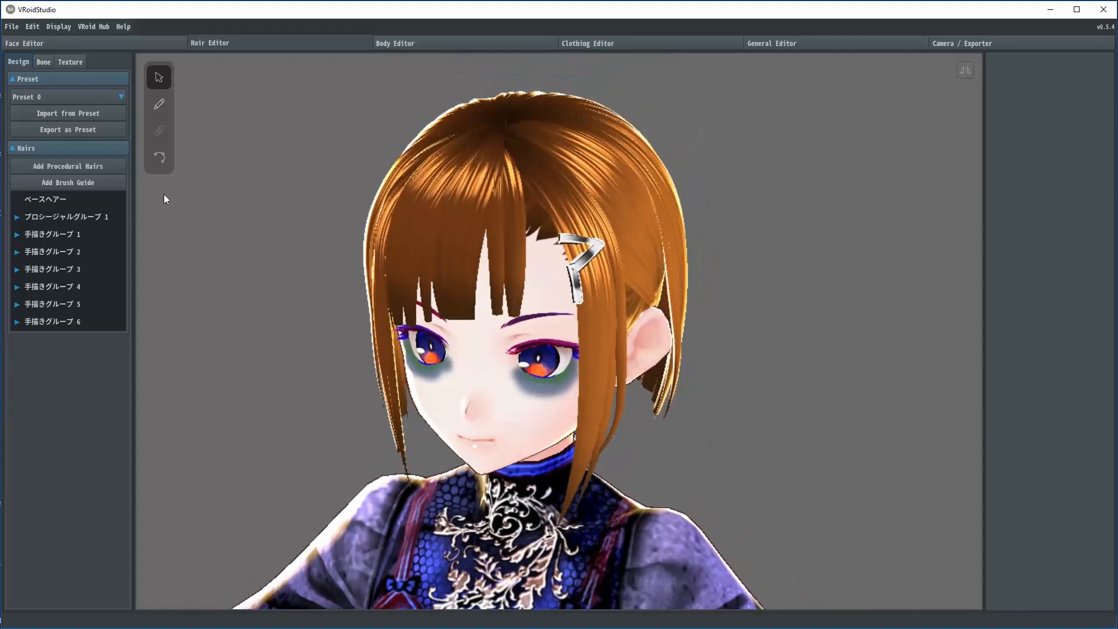
Try drawing a freehand hair strand from the crown down to the side of the face, and undo it.
left_click(164, 105)
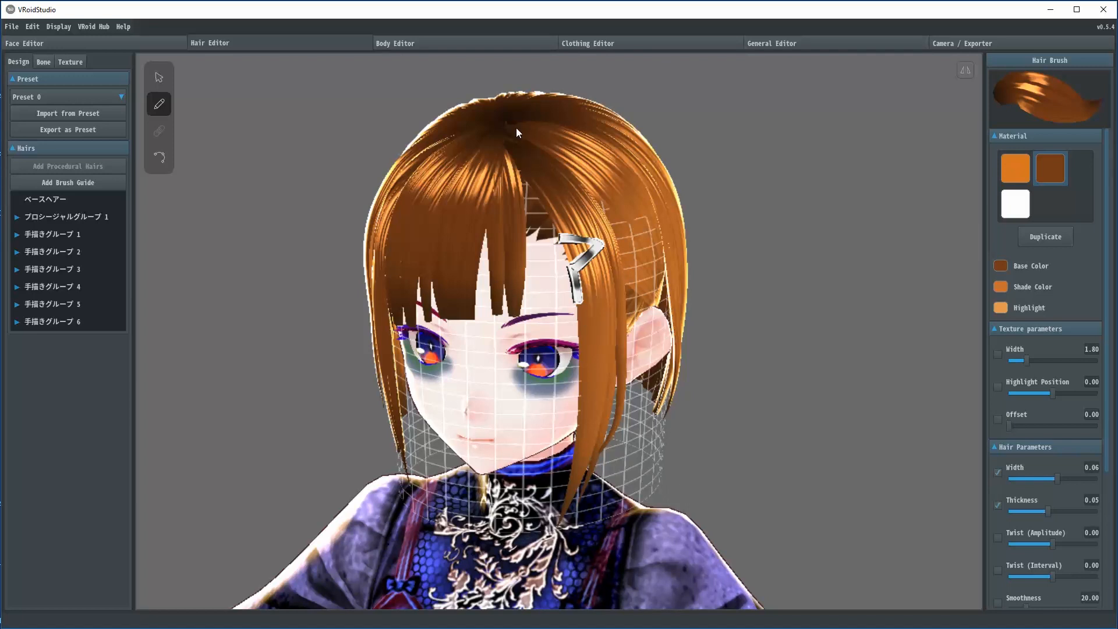
mouse_move(510, 125)
left_mouse_down()
mouse_move(537, 199)
mouse_move(550, 281)
mouse_move(544, 330)
mouse_move(505, 360)
mouse_move(495, 332)
mouse_move(402, 425)
left_mouse_up()
key("ctrl+z")
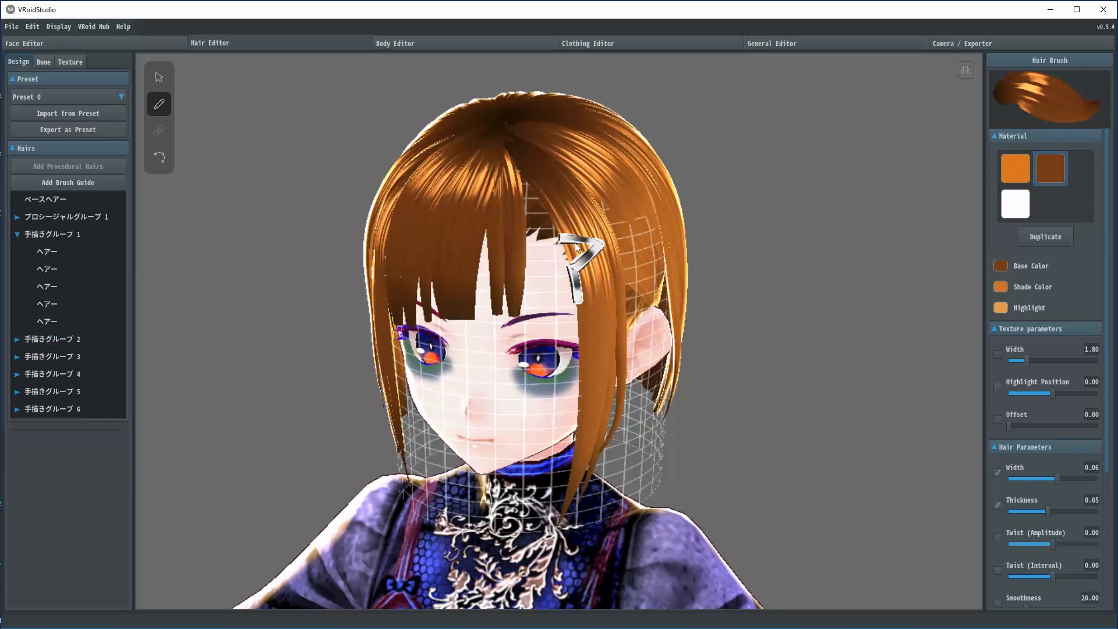
Draw three freehand hair strands from the crown: one over the fringe gap beside the hairpin and two down the side of the head.
mouse_move(508, 127)
left_mouse_down()
mouse_move(537, 211)
mouse_move(529, 320)
mouse_move(506, 346)
left_mouse_up()
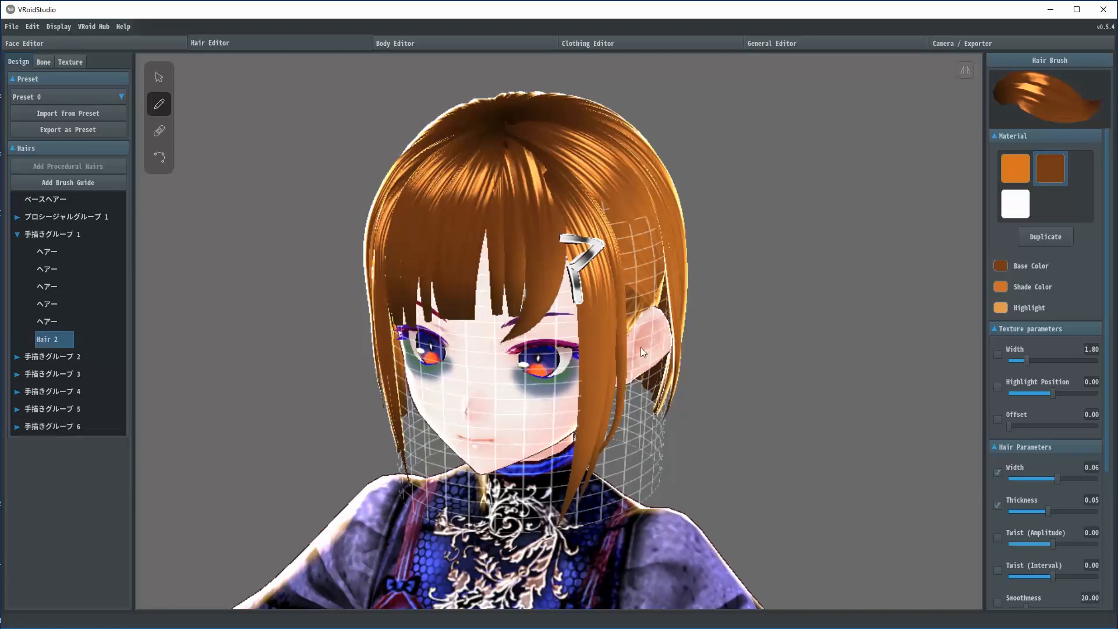
mouse_move(640, 347)
right_mouse_down()
mouse_move(609, 374)
mouse_move(655, 386)
mouse_move(592, 290)
right_mouse_up()
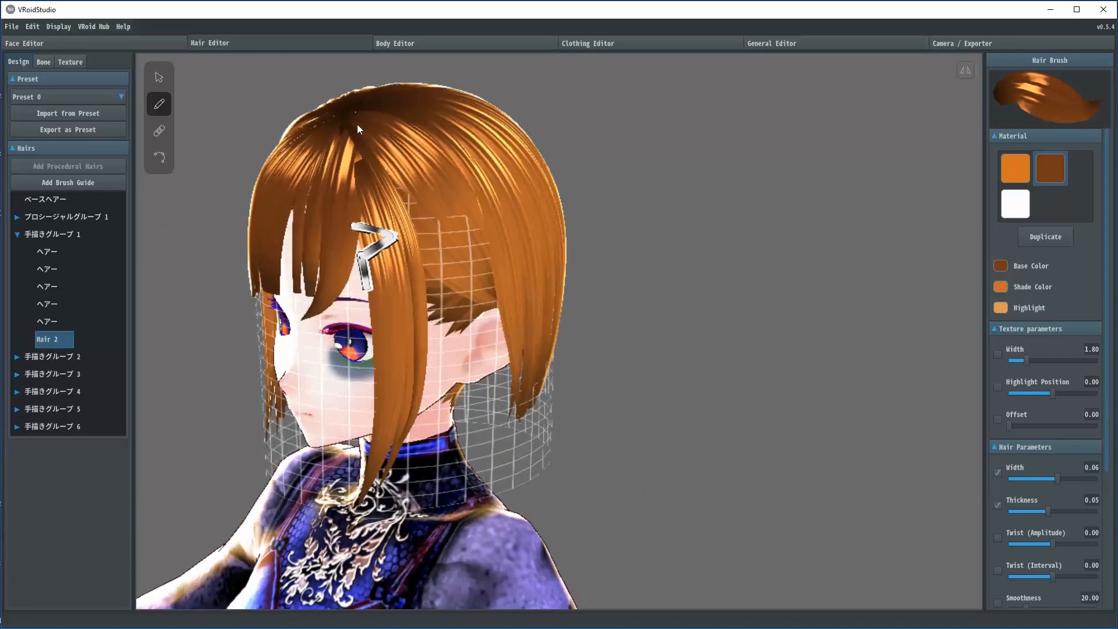
mouse_move(345, 110)
left_mouse_down()
mouse_move(442, 223)
mouse_move(483, 360)
mouse_move(466, 416)
mouse_move(480, 435)
left_mouse_up()
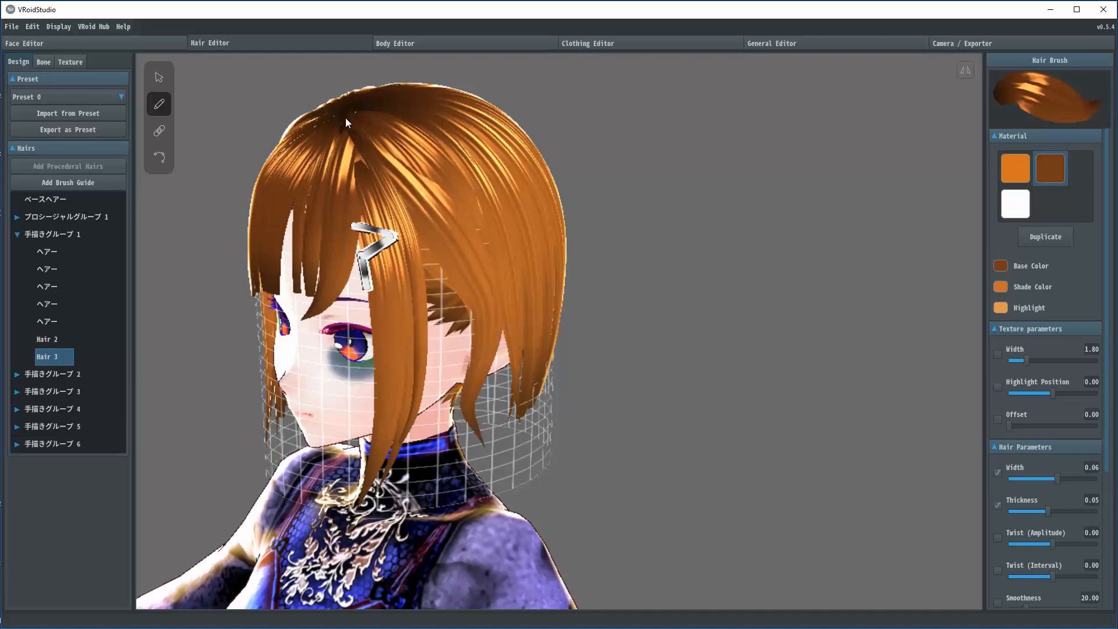
mouse_move(346, 121)
left_mouse_down()
mouse_move(466, 309)
mouse_move(379, 460)
left_mouse_up()
key("ctrl+z")
mouse_move(355, 117)
left_mouse_down()
mouse_move(451, 356)
mouse_move(429, 511)
left_mouse_up()
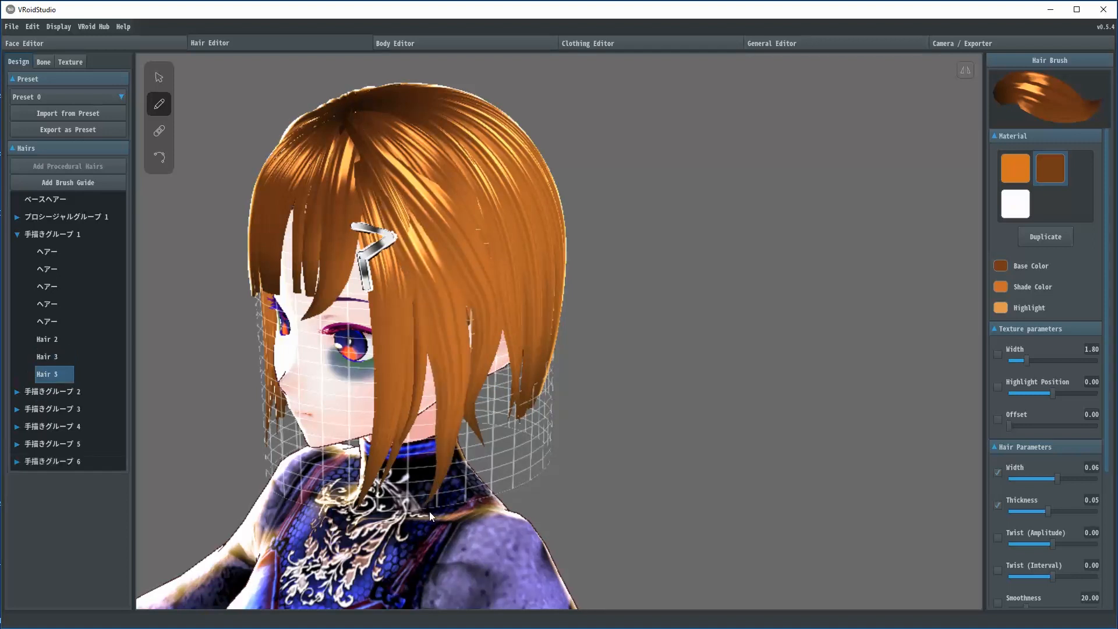
Try drawing a long strand from the crown across the cheek to the mouth, and smooth its curve by moving its control points.
right_click_drag(571, 505, 605, 491)
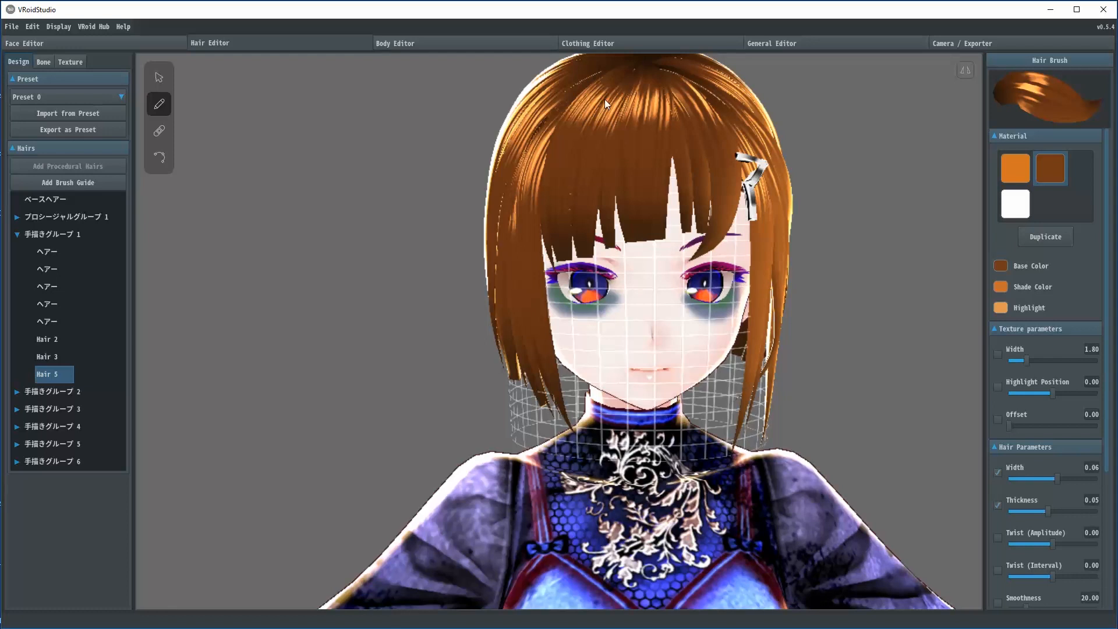
mouse_move(604, 99)
left_mouse_down()
mouse_move(579, 290)
mouse_move(624, 377)
left_mouse_up()
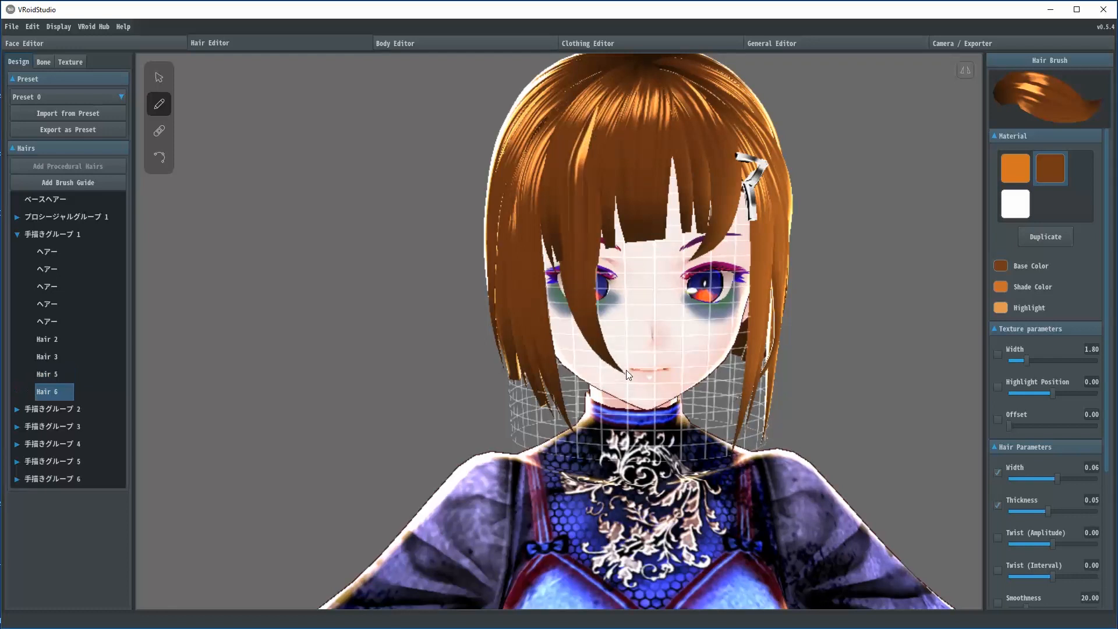
left_click(159, 158)
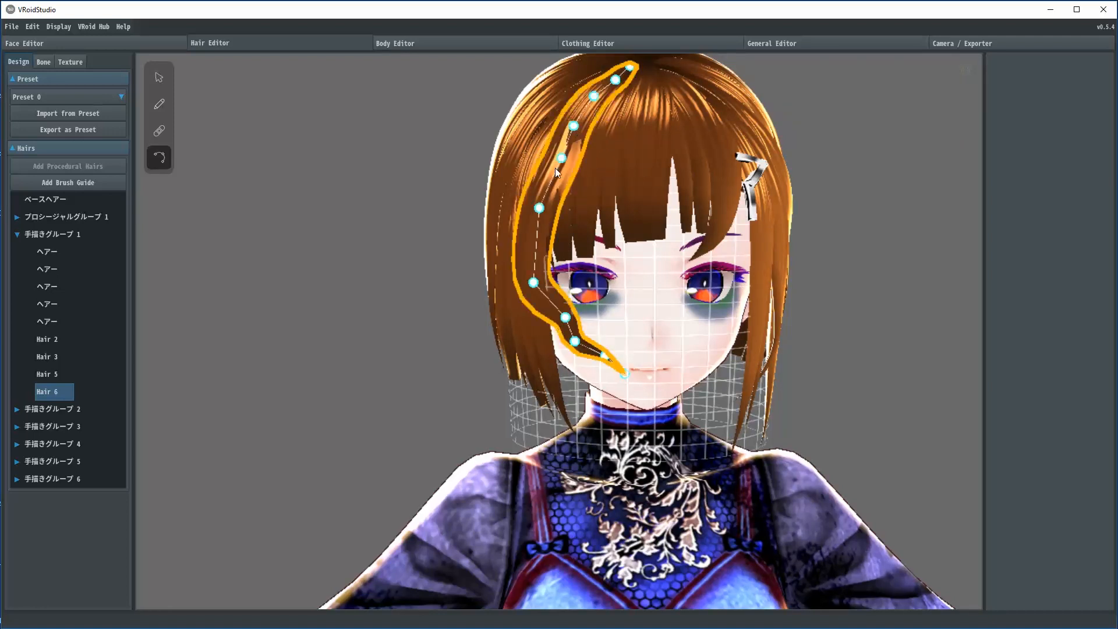
left_click_drag(556, 161, 552, 161)
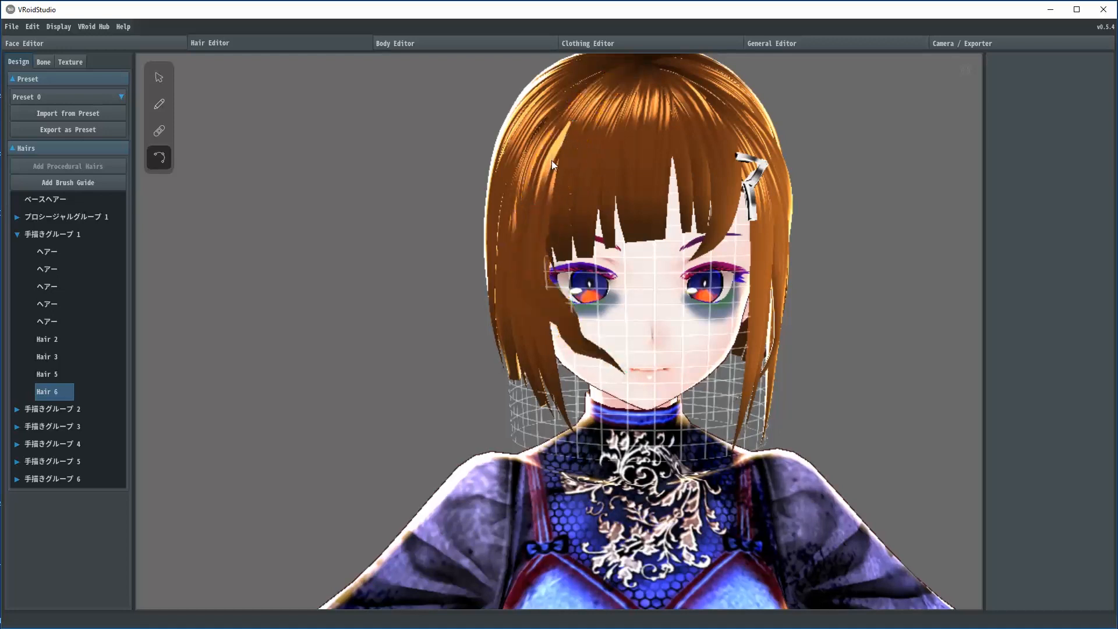
left_click_drag(540, 208, 537, 211)
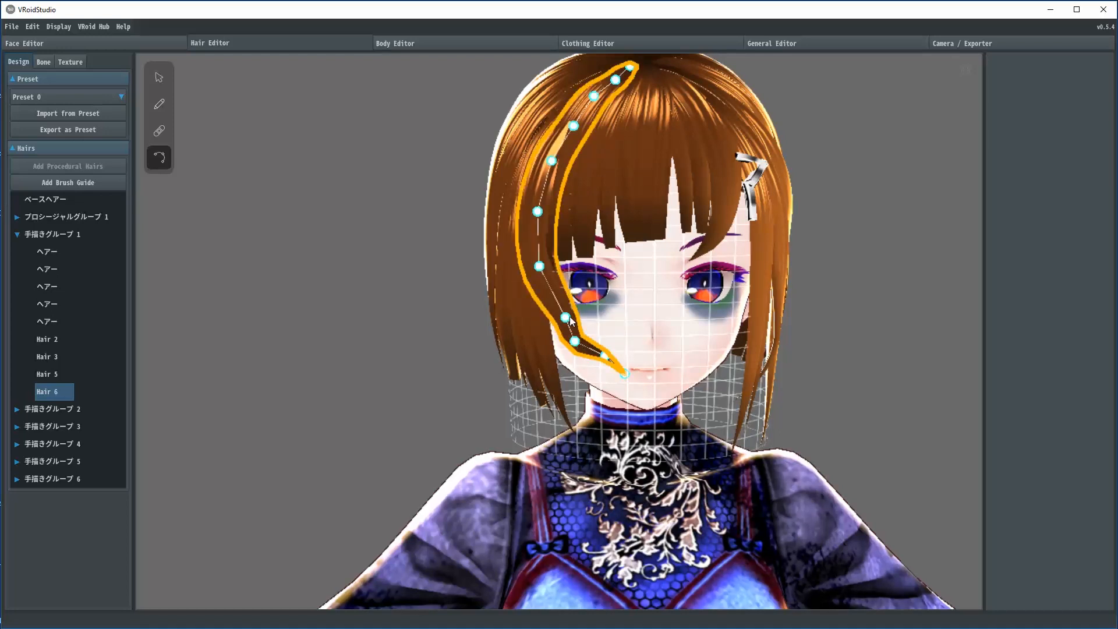
mouse_move(606, 355)
left_mouse_down()
mouse_move(624, 348)
mouse_move(621, 362)
left_mouse_up()
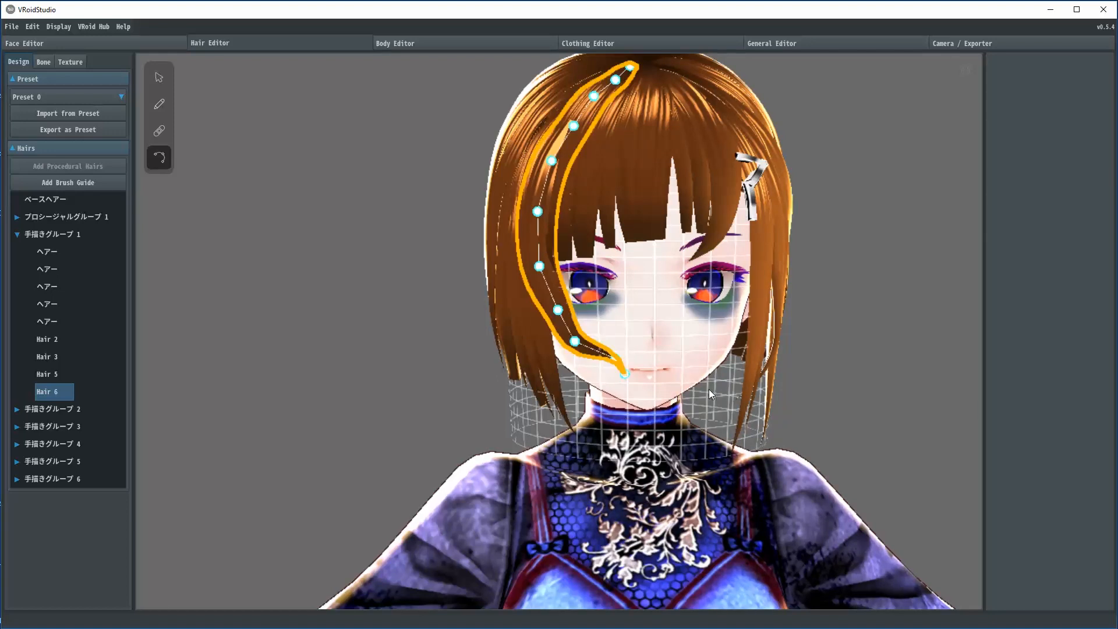
Try reshaping the cheek strand with freehand retouching, and undo all its edits together with the strand itself.
left_click(159, 132)
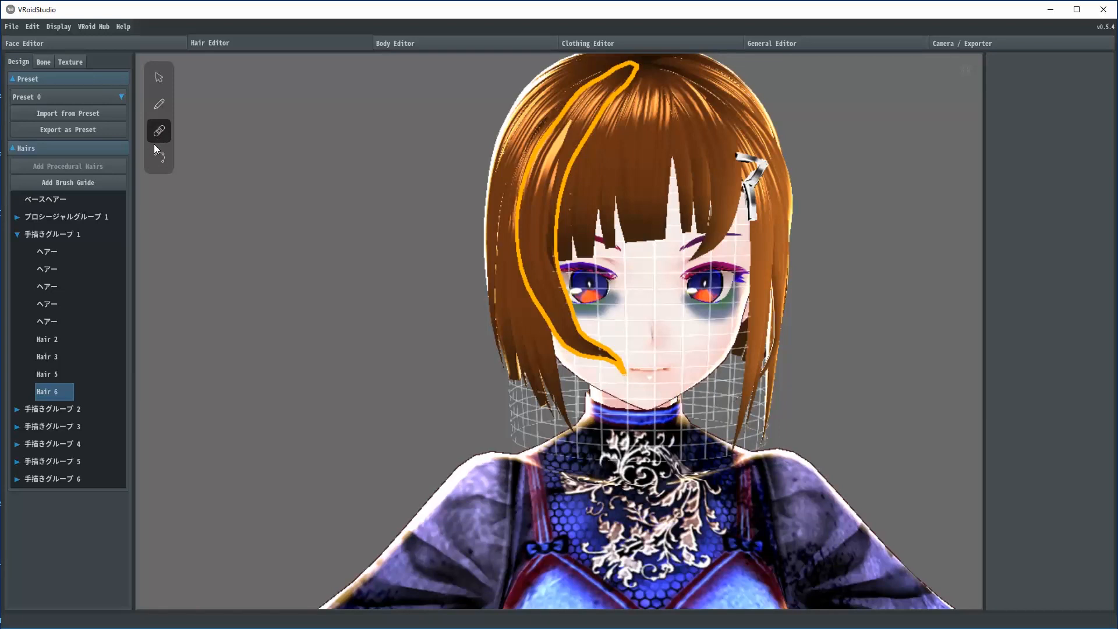
left_click(539, 254)
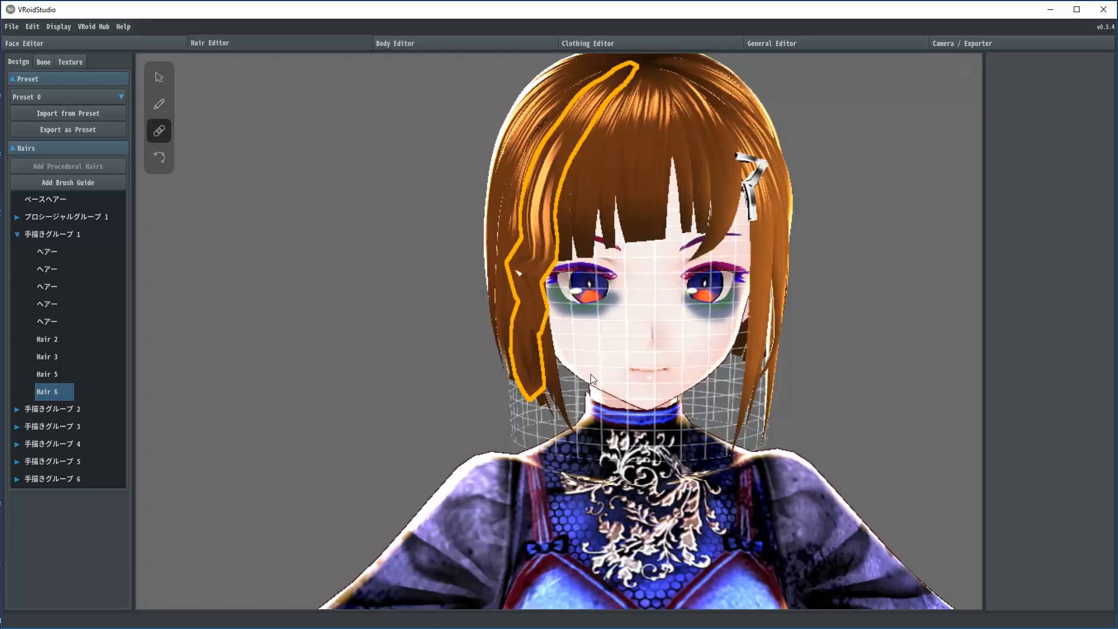
key("ctrl+z")
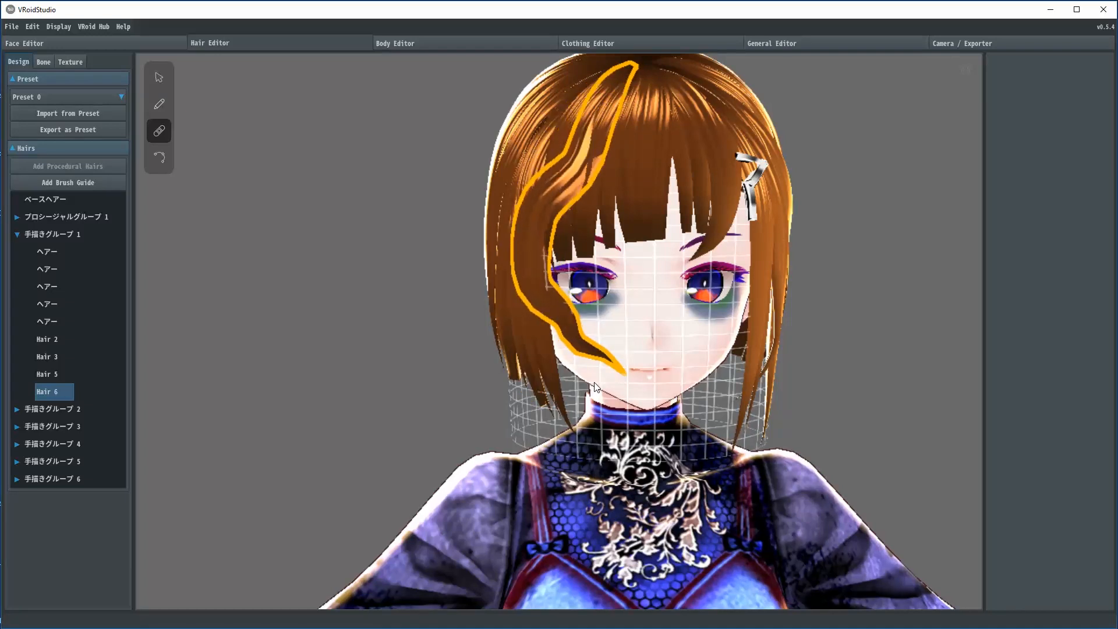
key("ctrl+z")
key("ctrl+z")
key("ctrl+z")
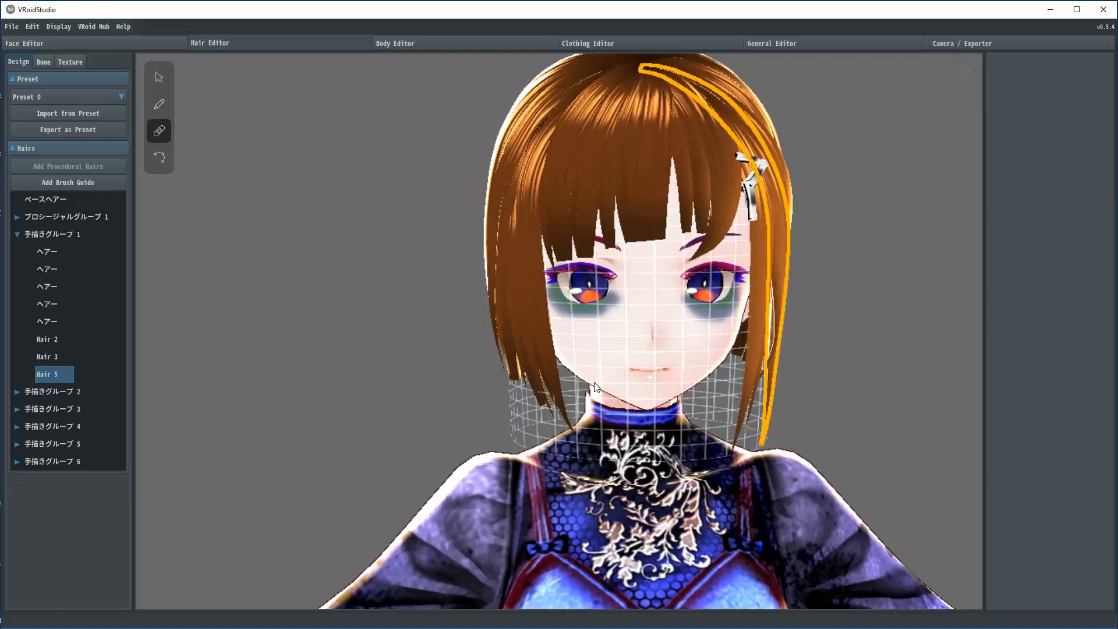
Examine the hair texture settings, including the second hair material's colors and layers.
right_click_drag(840, 351, 844, 358)
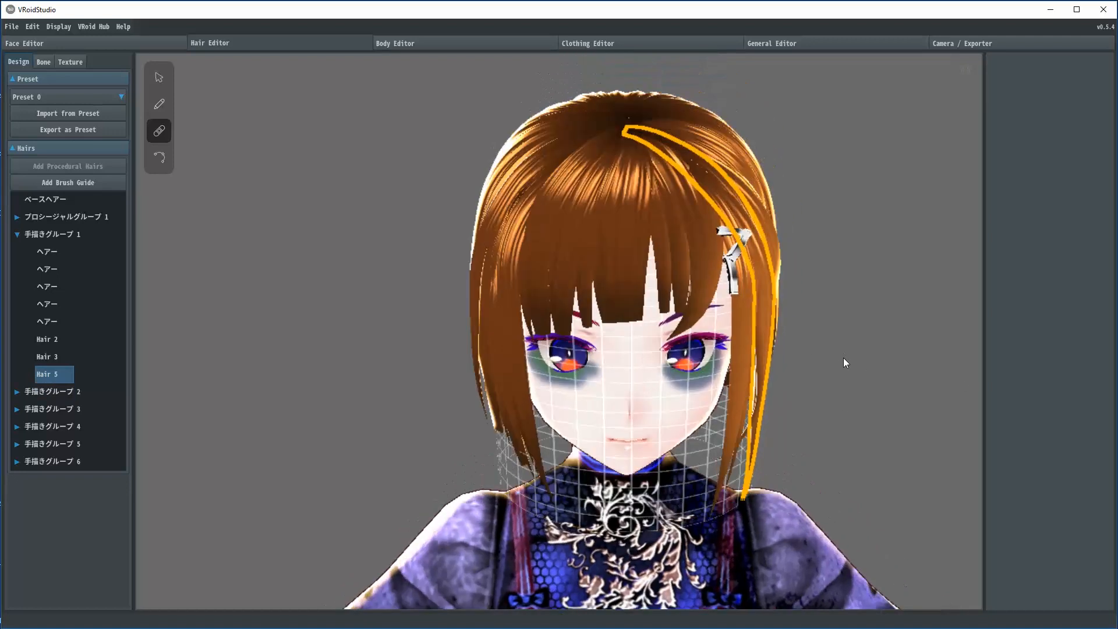
middle_click_drag(844, 357, 832, 340)
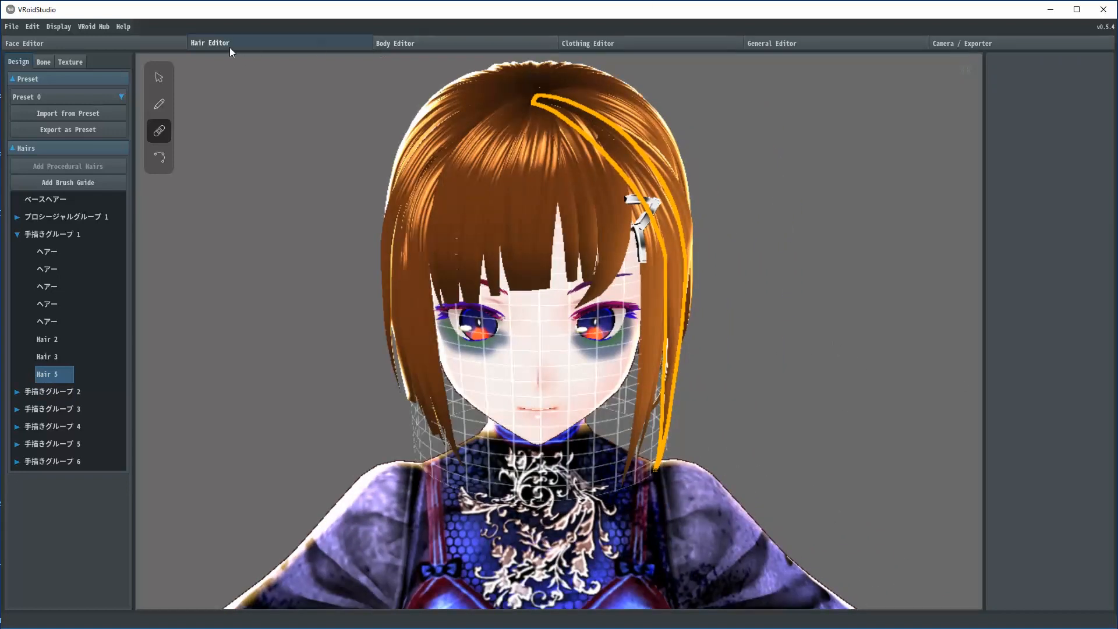
left_click(69, 61)
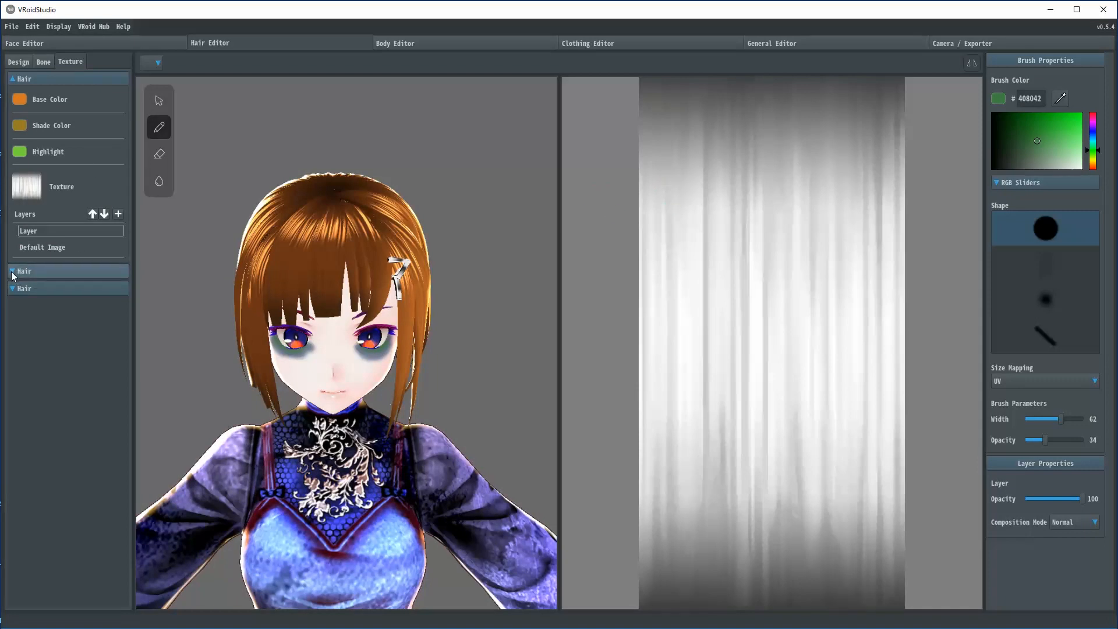
left_click(22, 272)
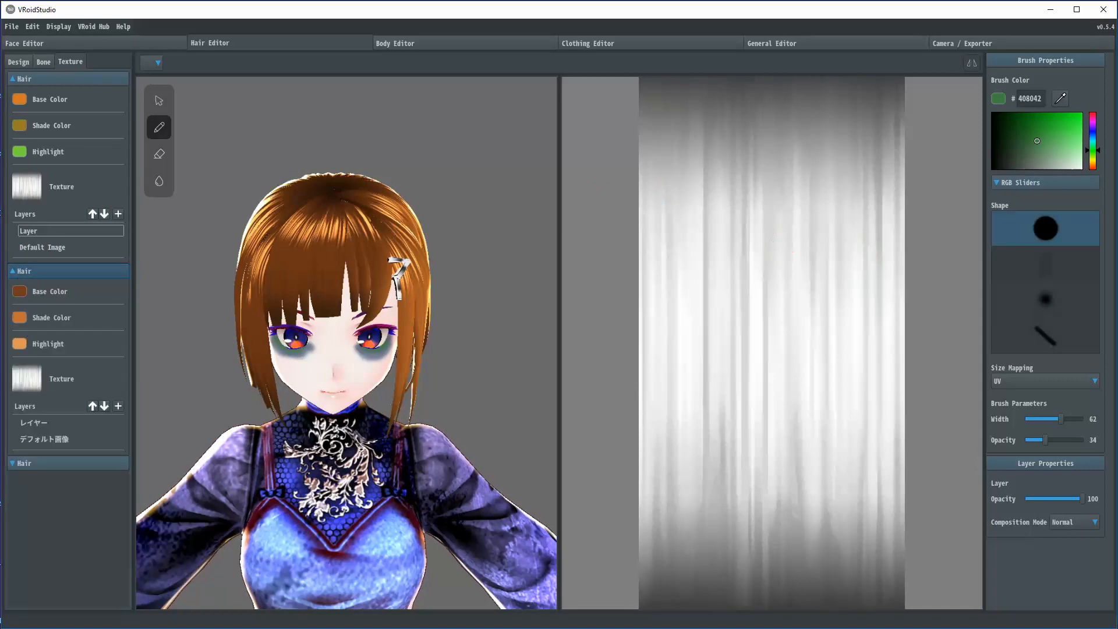
left_click(282, 316)
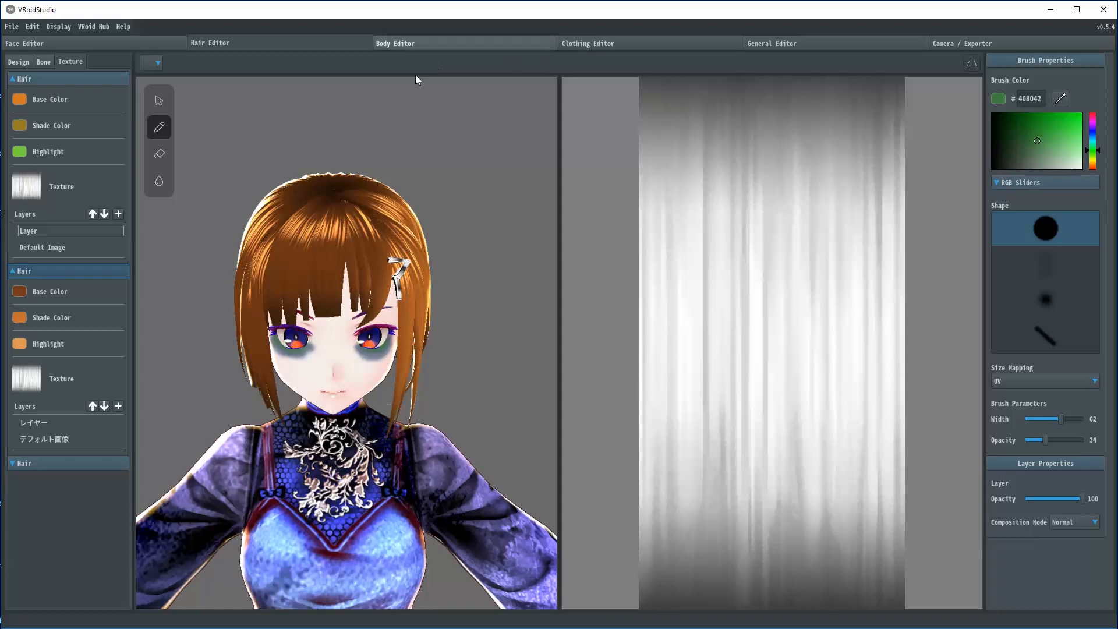
Examine the body design parameters for the head, hand and waist with the avatar framed down to the skirt.
left_click(467, 42)
left_click(27, 115)
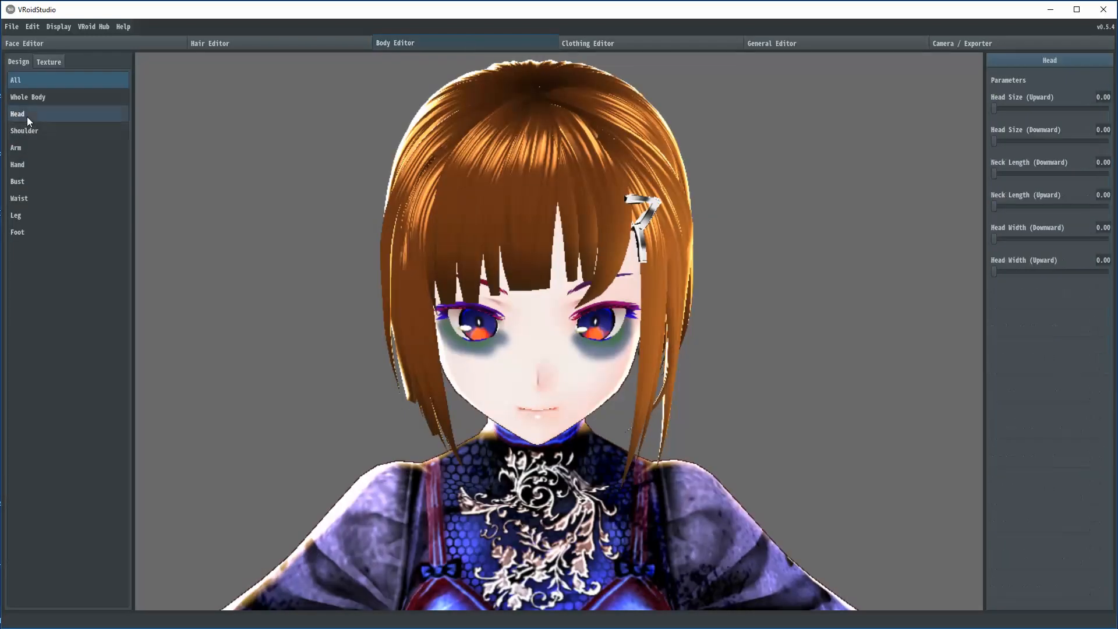
scroll(643, 400, "down", 3)
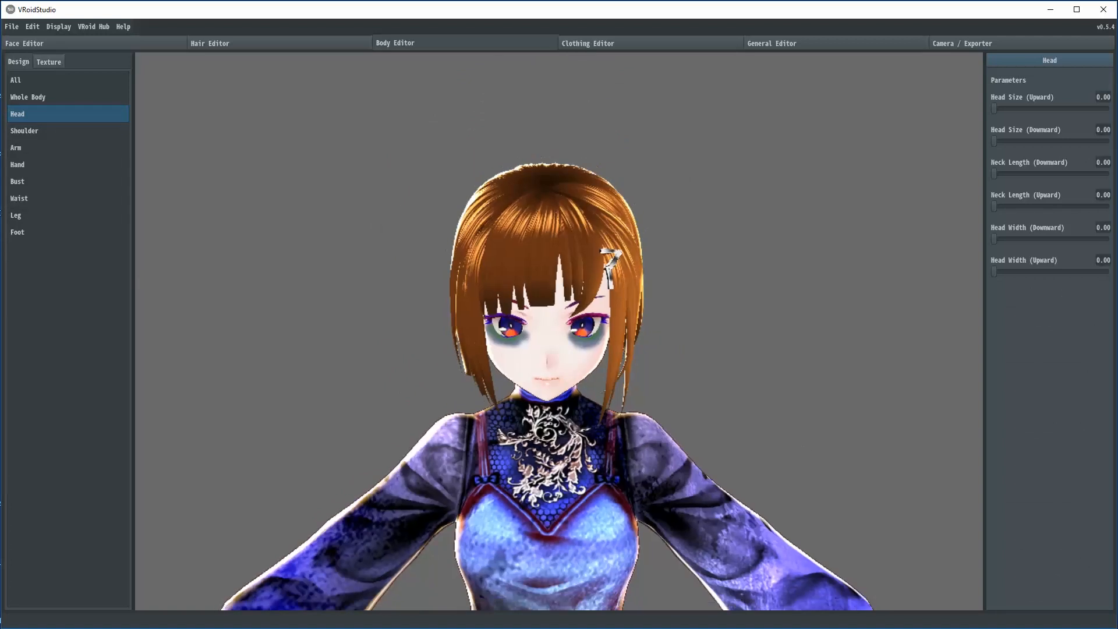
mouse_move(995, 107)
left_mouse_down()
mouse_move(1039, 111)
mouse_move(976, 116)
left_mouse_up()
right_click_drag(715, 440, 797, 284)
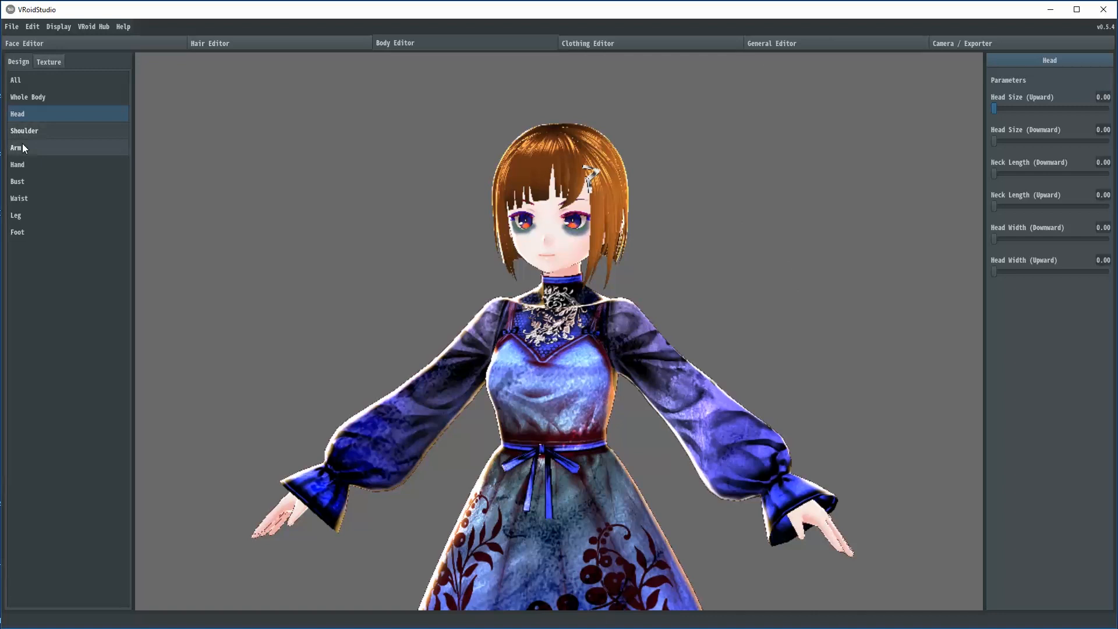
left_click(23, 165)
left_click(29, 197)
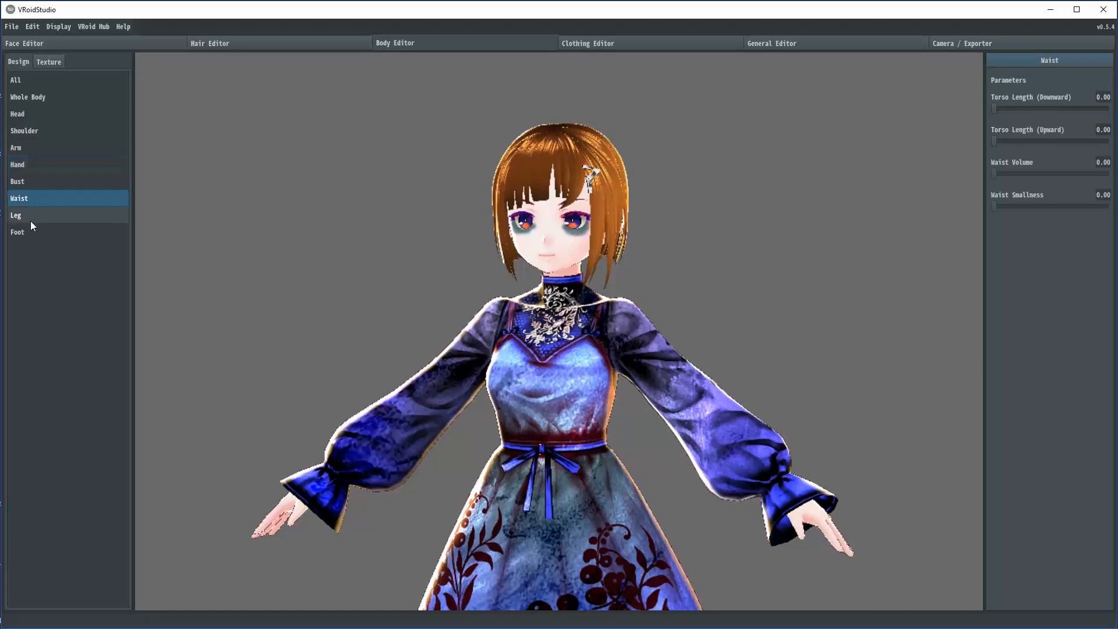
Look over the clothing presets and the One Piece dress's base color and texture layers.
left_click(638, 45)
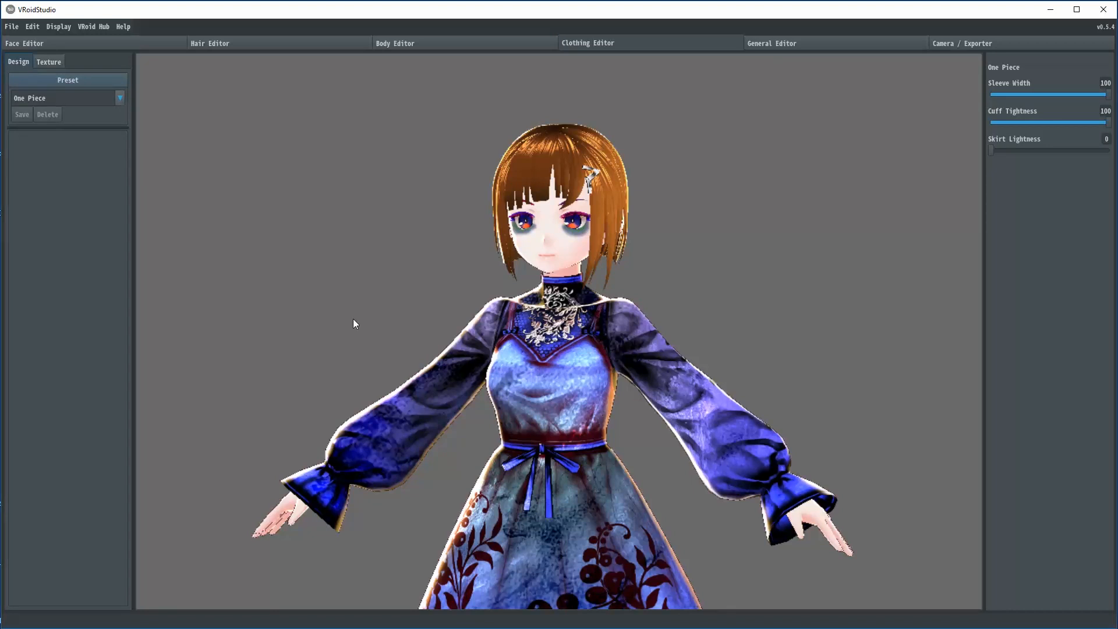
left_click(119, 99)
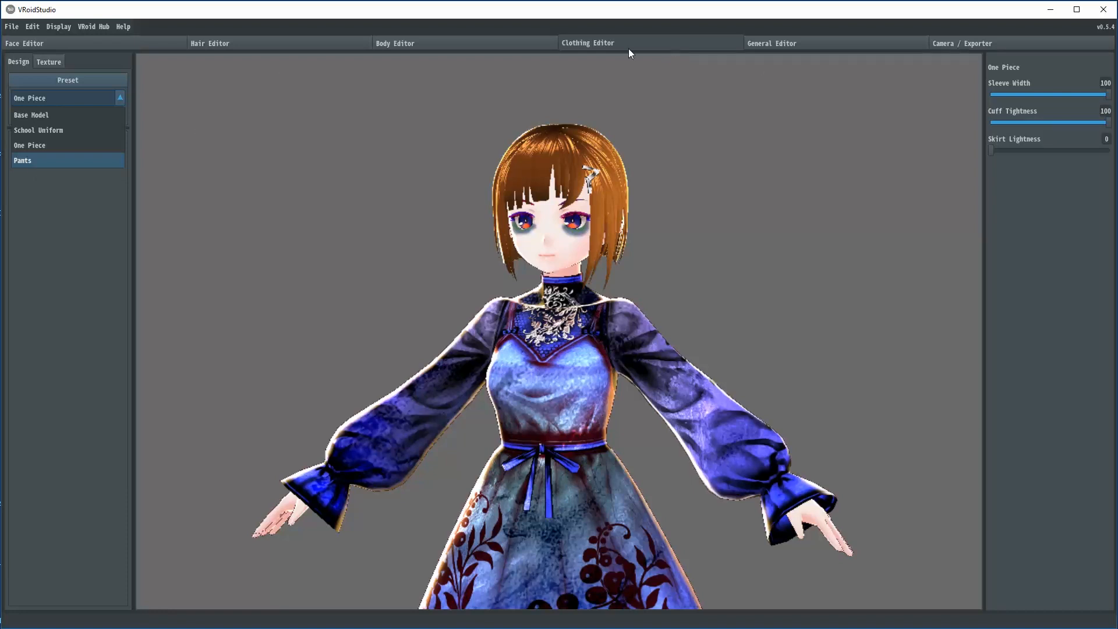
left_click(48, 60)
left_click(49, 61)
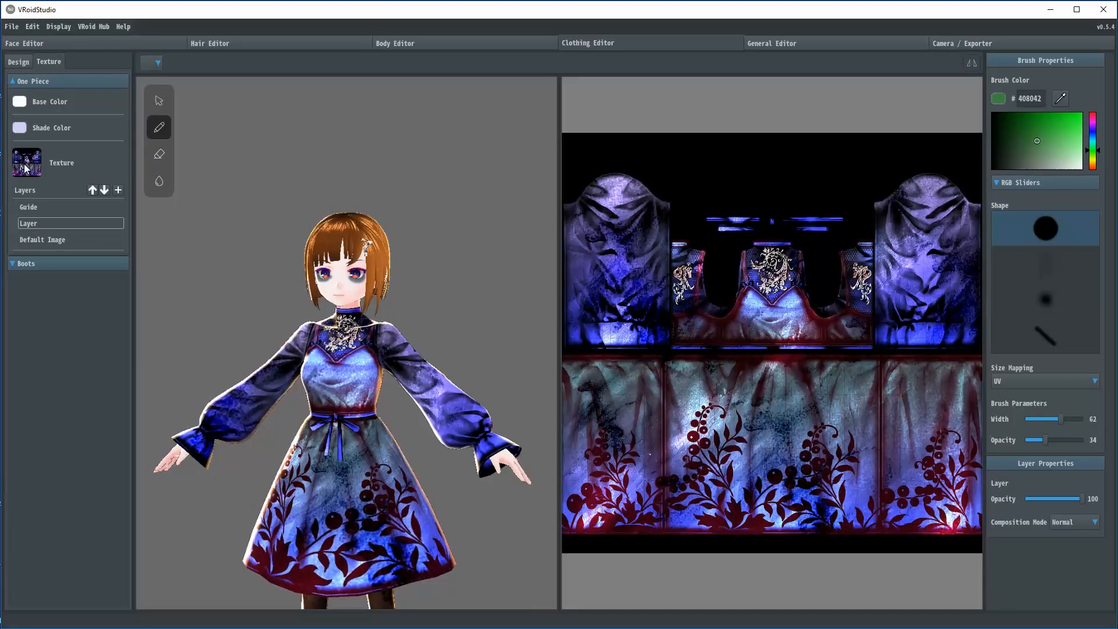
left_click(19, 103)
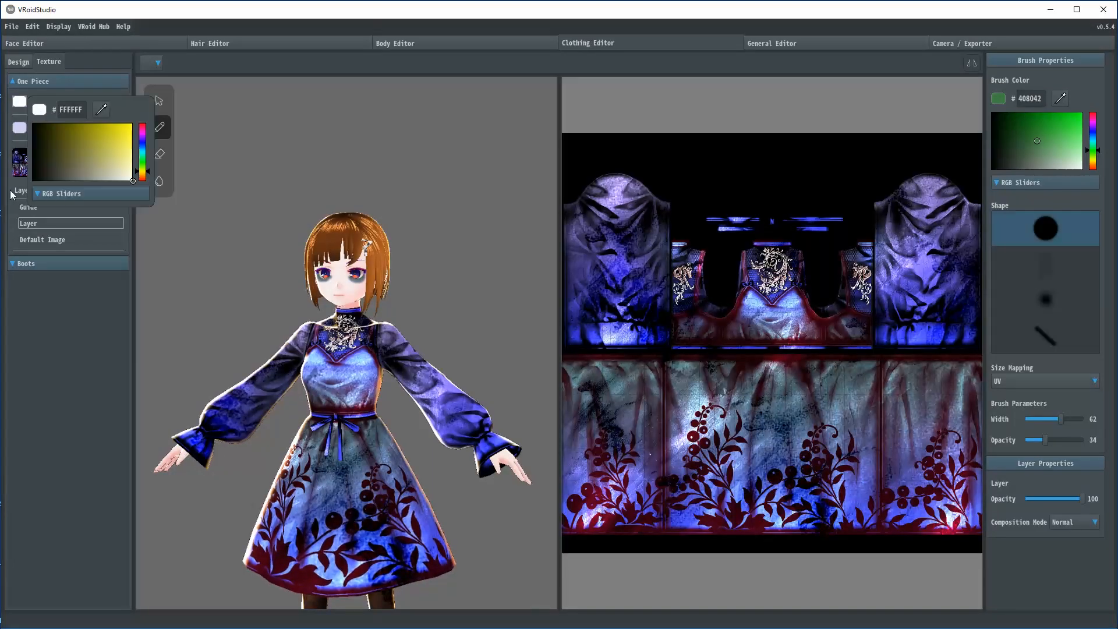
left_click(23, 168)
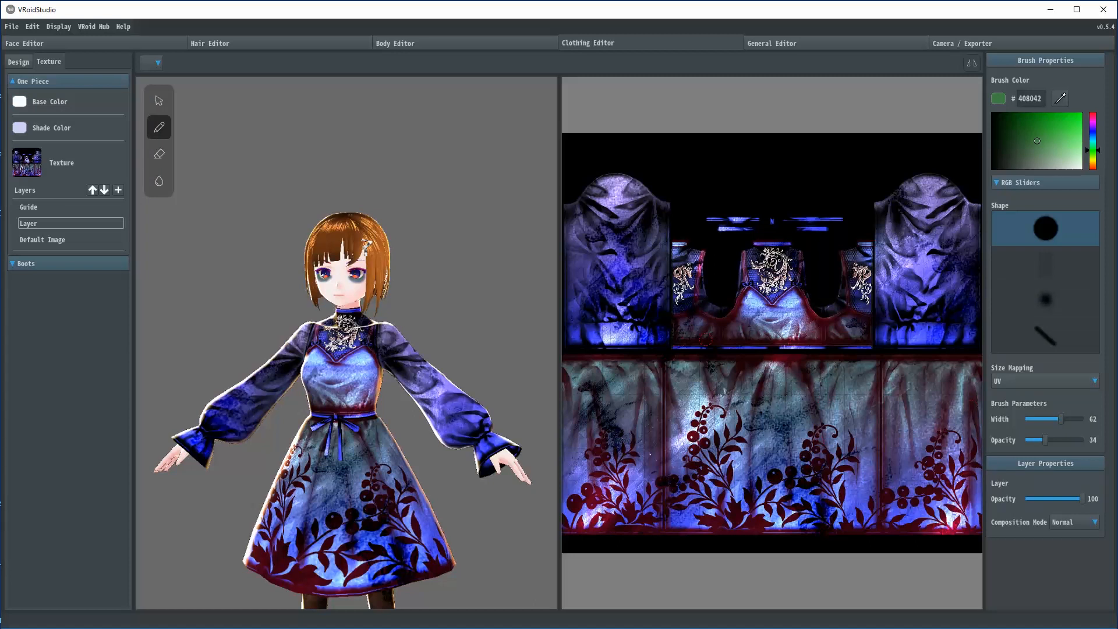
Add a new layer above the One Piece texture's painted layer, and set a soft round brush with green color 15BB1B.
scroll(854, 373, "up", 3)
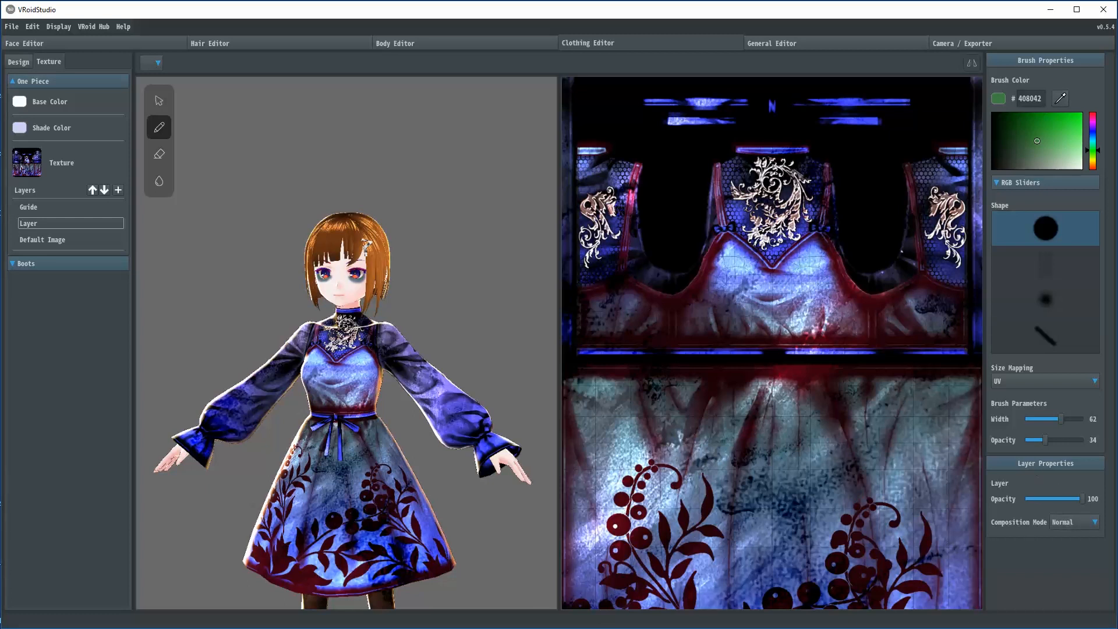
left_click(117, 191)
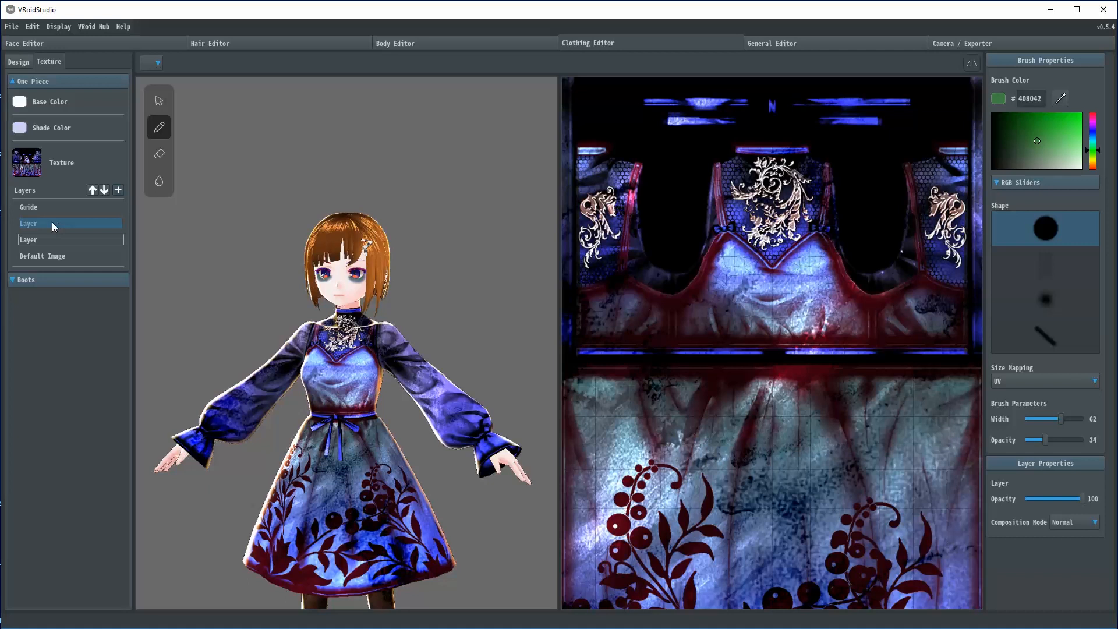
left_click(51, 223)
left_click_drag(1057, 134, 1059, 117)
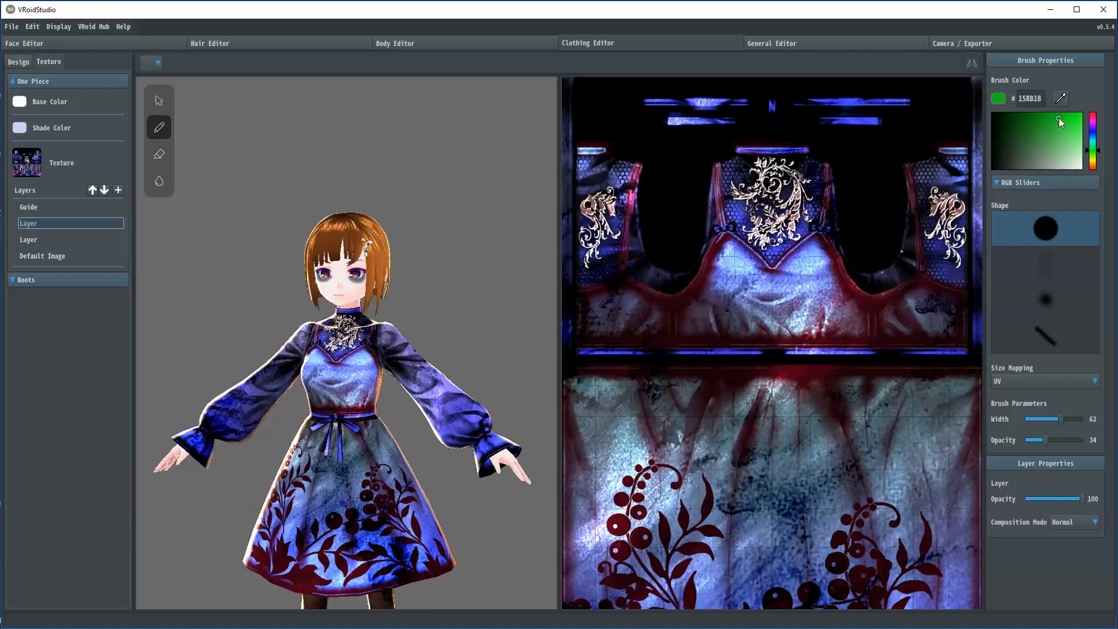
left_click(1046, 303)
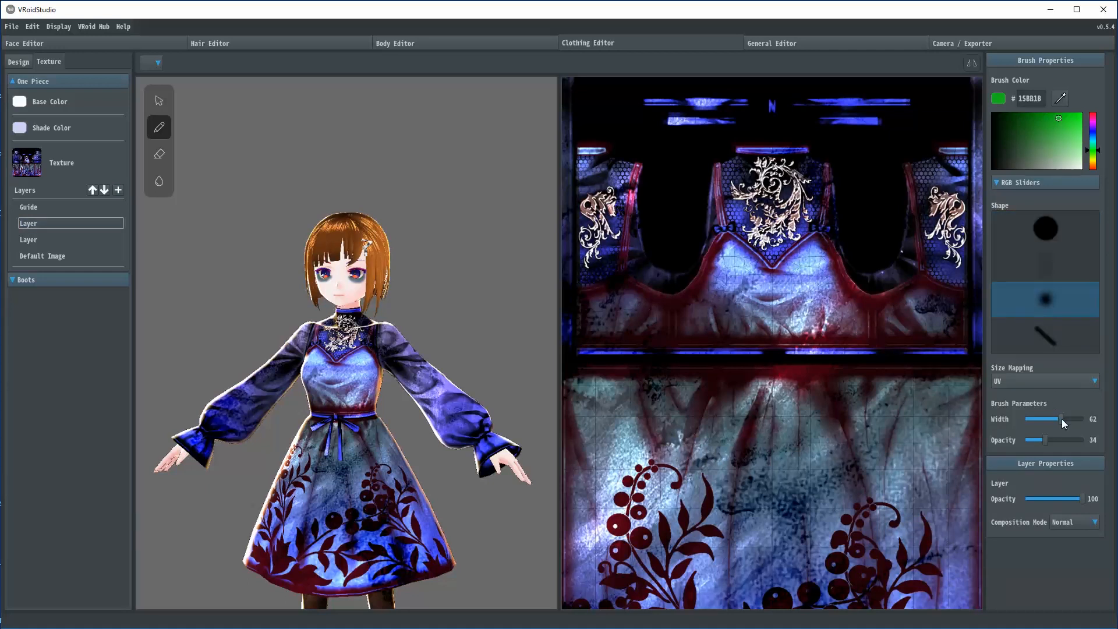
Paint the dress bodice green with brush width 100, and set the new layer's composition mode to Linear Burn.
mouse_move(735, 269)
left_mouse_down()
mouse_move(736, 279)
mouse_move(801, 274)
mouse_move(829, 314)
mouse_move(717, 326)
mouse_move(815, 267)
mouse_move(701, 256)
mouse_move(851, 297)
mouse_move(827, 288)
mouse_move(861, 335)
mouse_move(673, 314)
mouse_move(719, 267)
mouse_move(920, 331)
mouse_move(909, 285)
mouse_move(934, 308)
mouse_move(854, 288)
mouse_move(903, 317)
mouse_move(956, 309)
mouse_move(582, 335)
mouse_move(600, 300)
mouse_move(673, 328)
left_mouse_up()
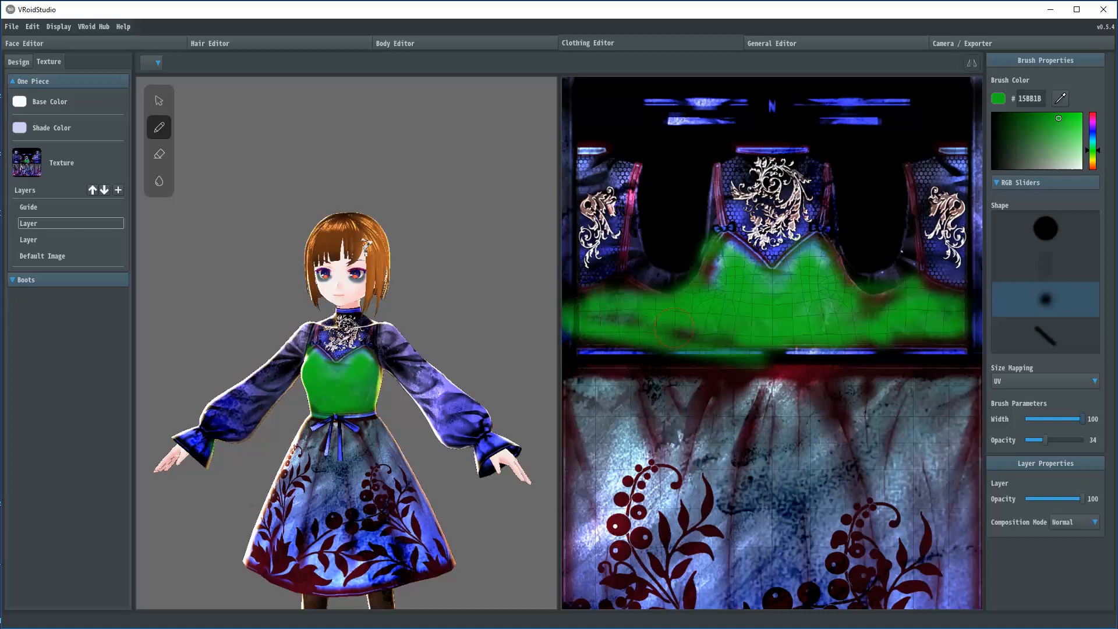
left_click(1068, 523)
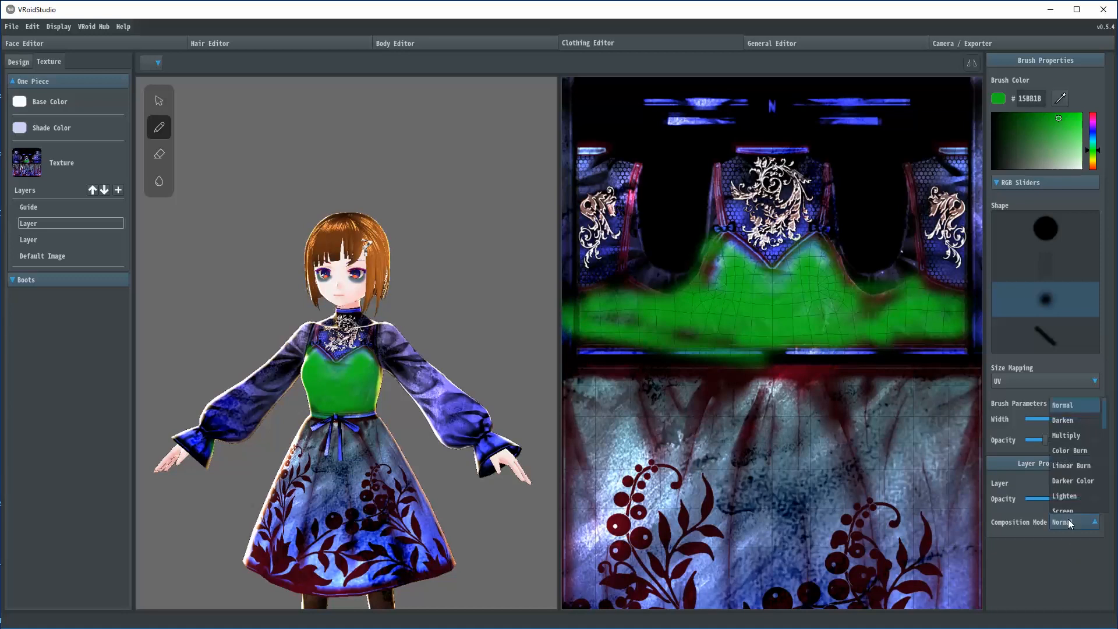
left_click(1070, 465)
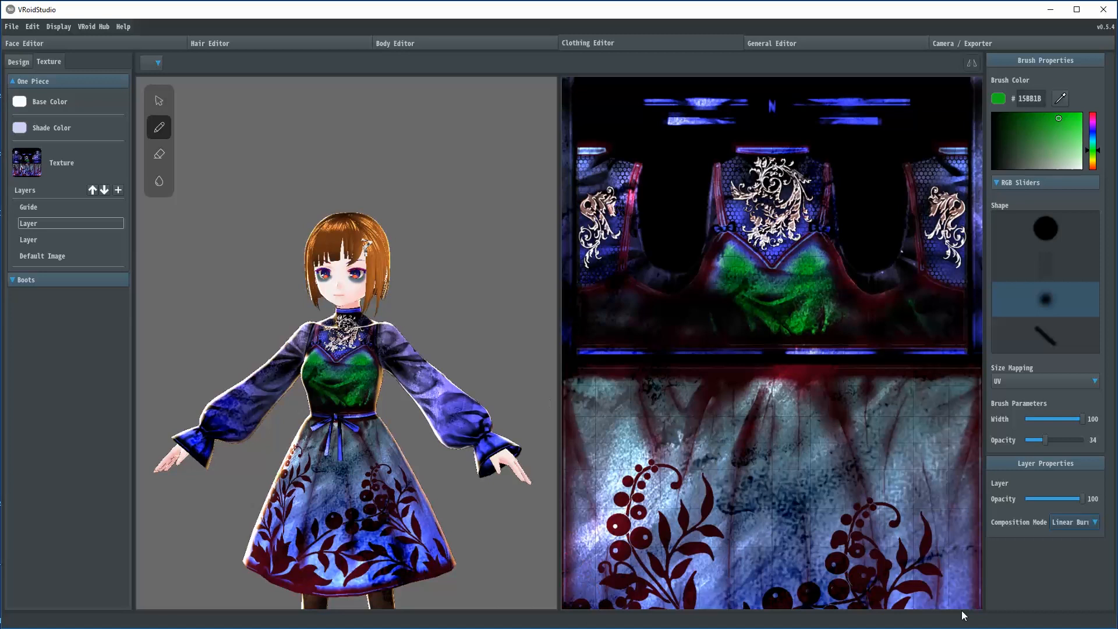
Try erasing part of the dress bodice on the One Piece texture's Default Image layer, and undo the erasing.
left_click(51, 257)
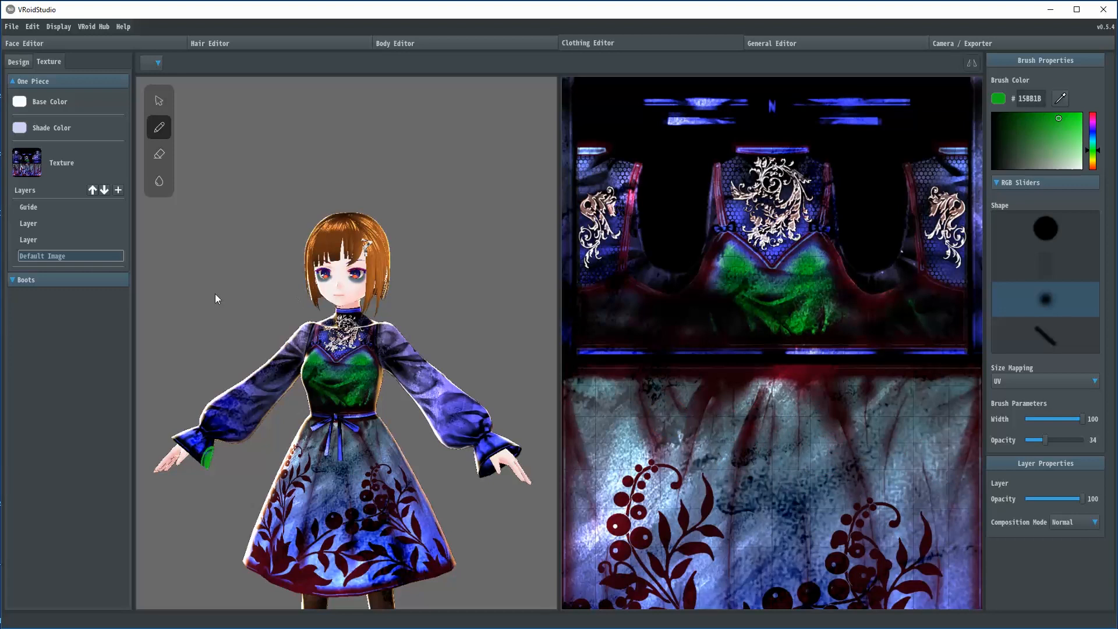
left_click(158, 154)
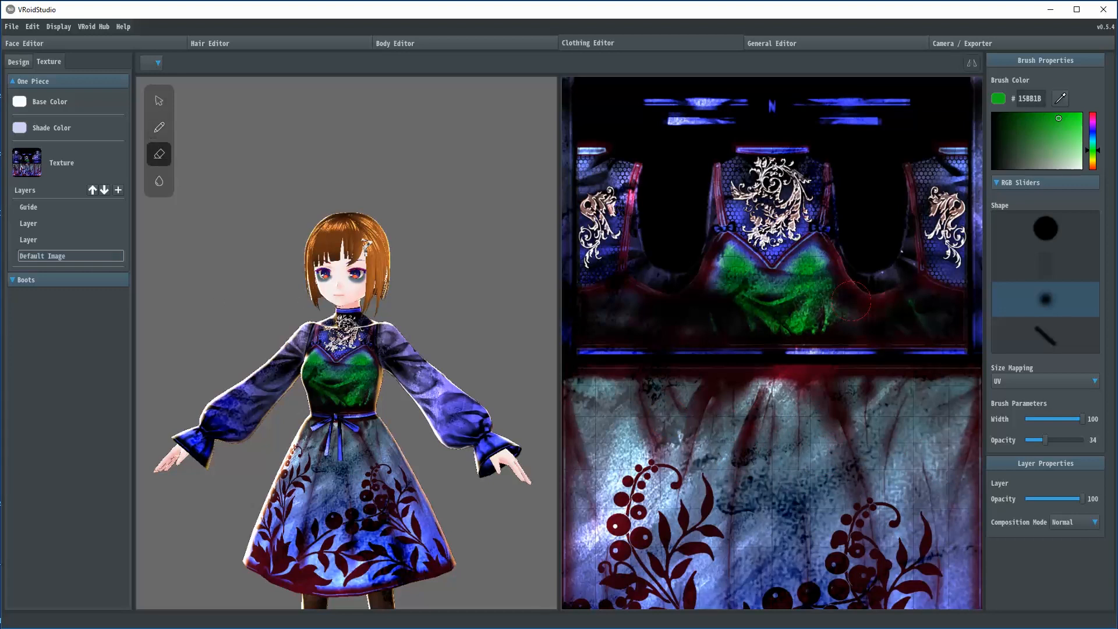
mouse_move(763, 316)
left_mouse_down()
mouse_move(862, 329)
mouse_move(675, 285)
mouse_move(757, 278)
mouse_move(751, 309)
mouse_move(839, 309)
mouse_move(897, 326)
mouse_move(727, 275)
mouse_move(629, 318)
mouse_move(905, 344)
mouse_move(670, 321)
left_mouse_up()
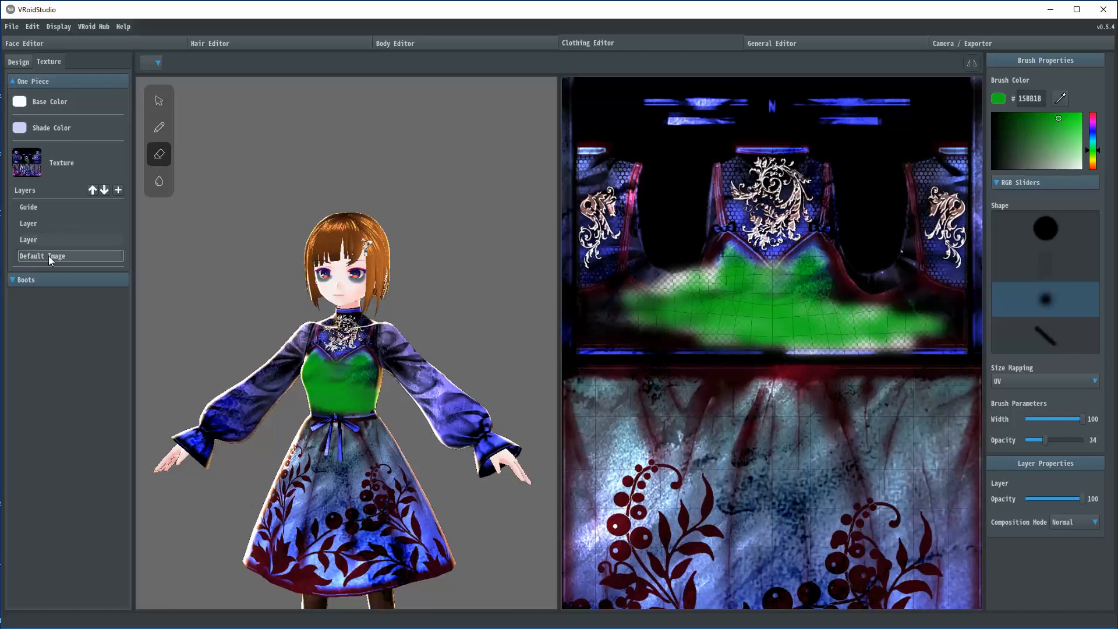
key("ctrl+z")
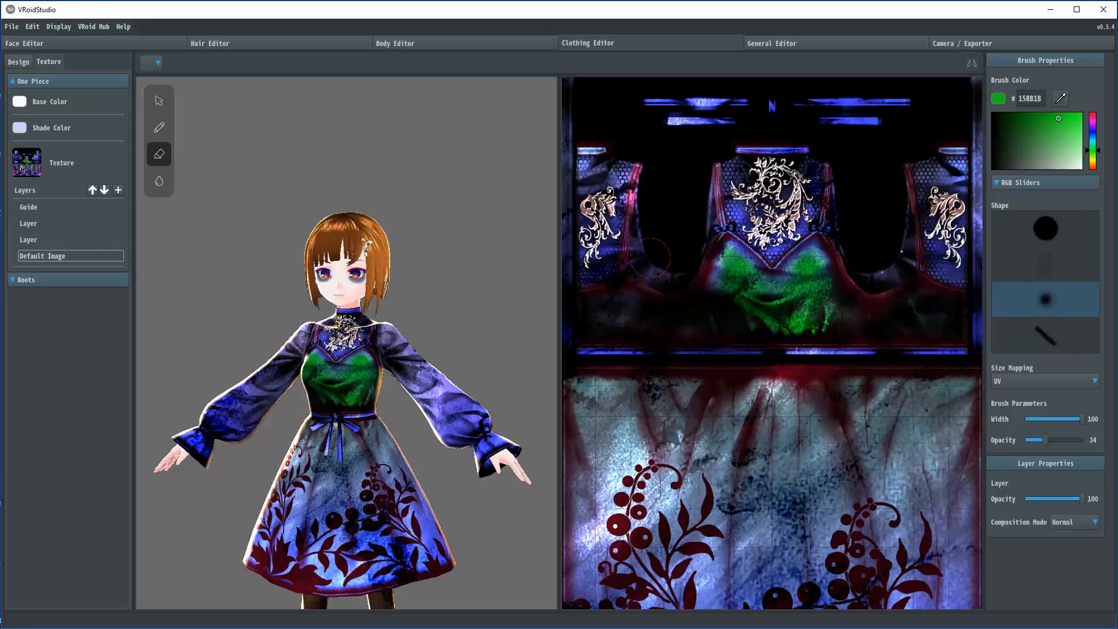
Look over the layer options available for the painted layer and the Default Image layer of the One Piece texture.
left_click(32, 224)
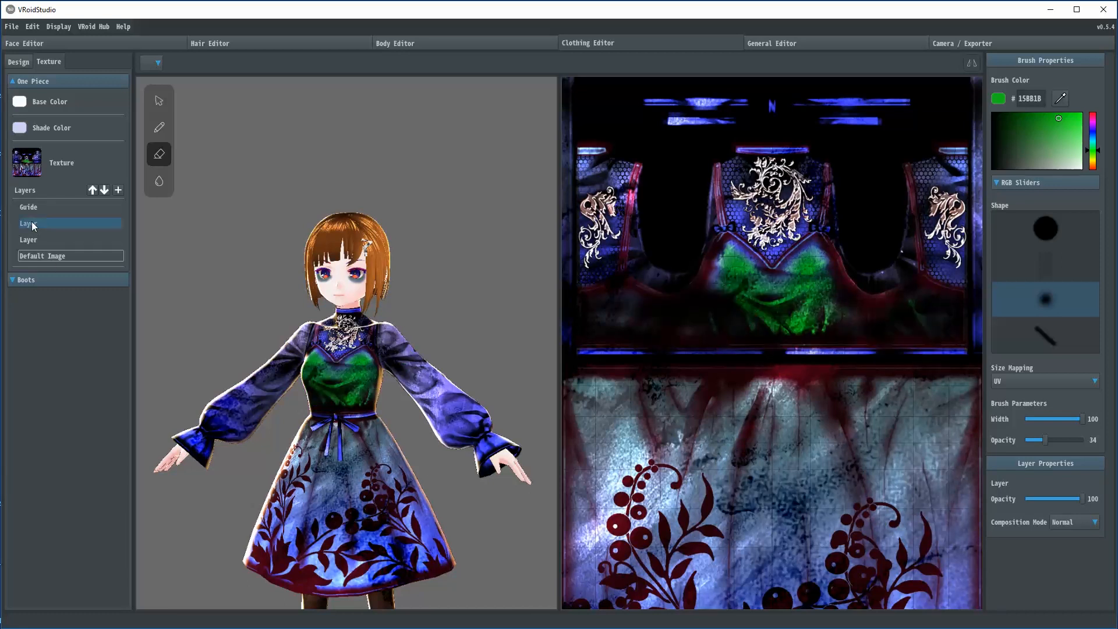
right_click(32, 223)
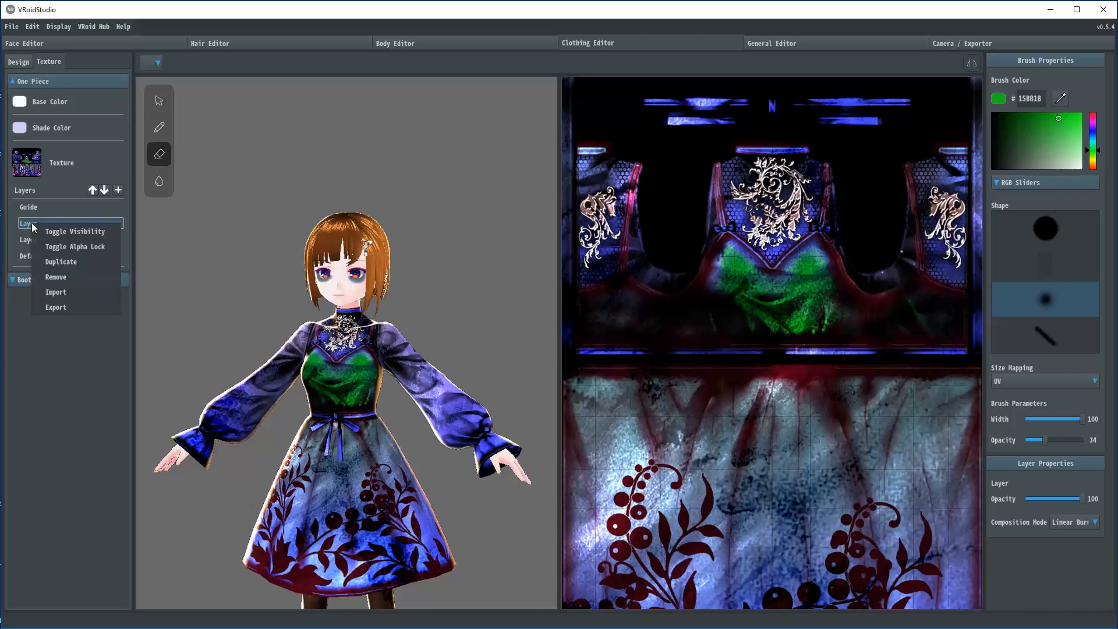
left_click(23, 261)
right_click(41, 254)
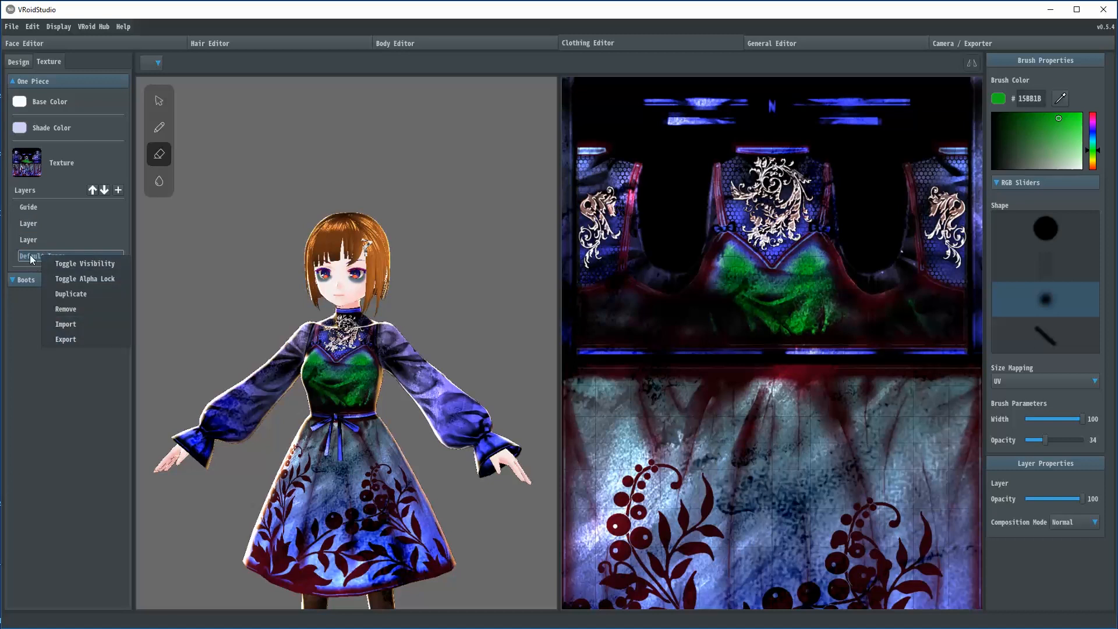
left_click(49, 258)
right_click(47, 257)
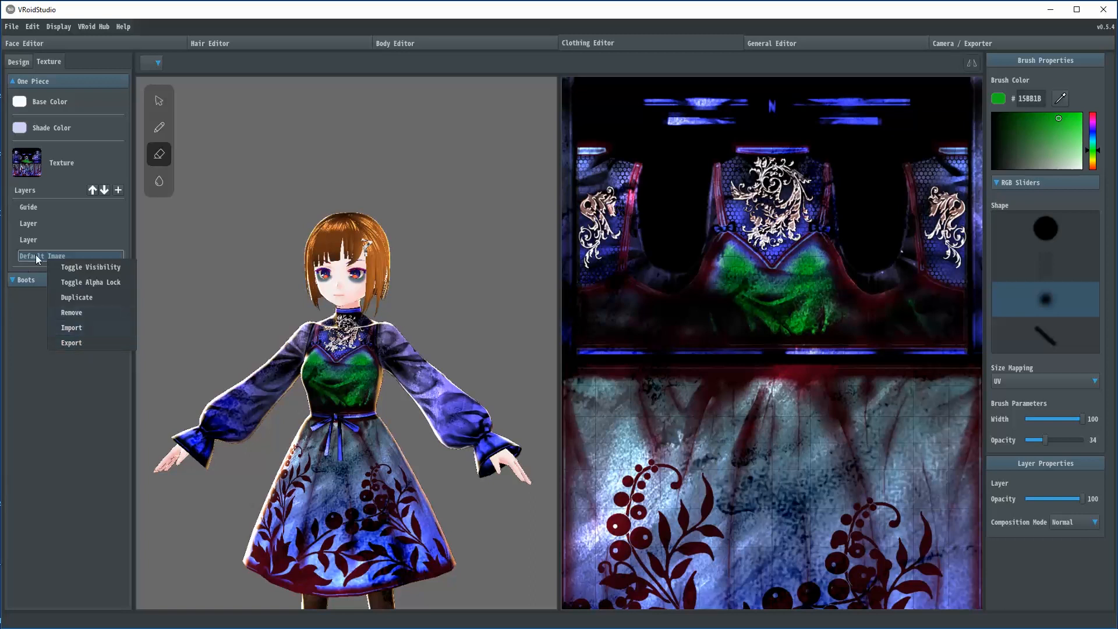
left_click(156, 163)
Erase the green paint from the dress bodice on the uppermost painted layer of the One Piece texture.
left_click(30, 225)
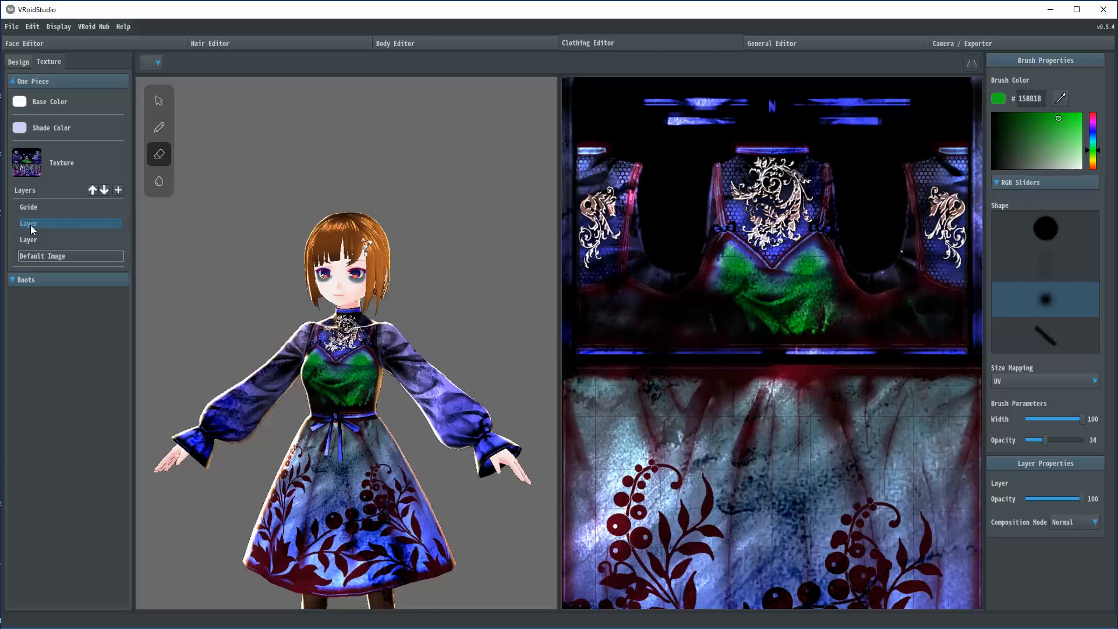
left_click(31, 225)
mouse_move(822, 333)
left_mouse_down()
mouse_move(770, 327)
mouse_move(734, 294)
mouse_move(816, 268)
mouse_move(775, 300)
mouse_move(902, 323)
mouse_move(740, 278)
mouse_move(803, 261)
mouse_move(728, 249)
mouse_move(903, 326)
mouse_move(903, 312)
mouse_move(582, 307)
left_mouse_up()
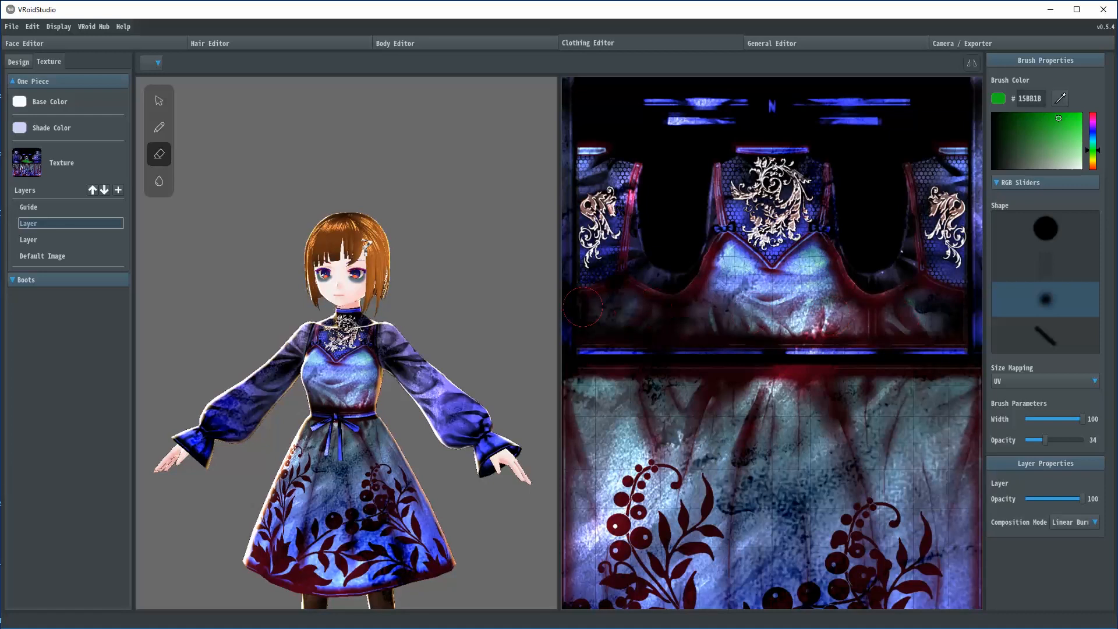
Set the brush color to red BB1520 and paint over the dress bodice on the Linear Burn layer.
left_click(1093, 115)
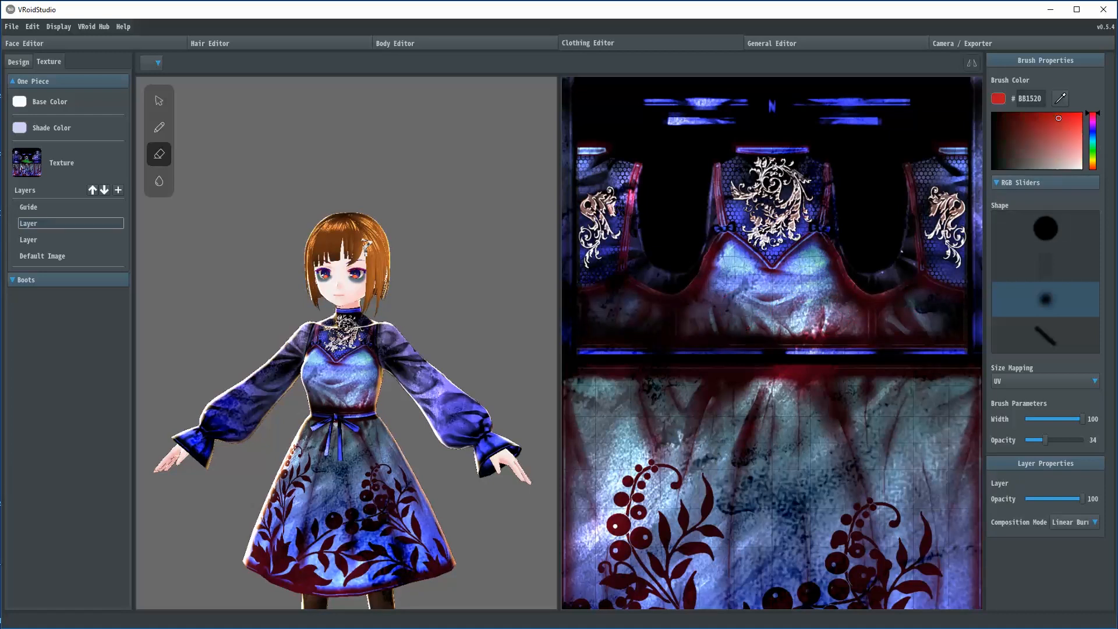
left_click(159, 128)
mouse_move(802, 299)
left_mouse_down()
mouse_move(811, 262)
mouse_move(728, 281)
mouse_move(728, 258)
mouse_move(722, 265)
mouse_move(751, 291)
mouse_move(775, 282)
mouse_move(769, 323)
mouse_move(800, 318)
mouse_move(757, 304)
mouse_move(827, 318)
mouse_move(830, 262)
mouse_move(813, 263)
mouse_move(818, 290)
mouse_move(773, 288)
mouse_move(745, 265)
mouse_move(711, 312)
mouse_move(751, 327)
mouse_move(845, 318)
mouse_move(815, 303)
mouse_move(821, 280)
mouse_move(885, 312)
mouse_move(699, 312)
mouse_move(677, 298)
left_mouse_up()
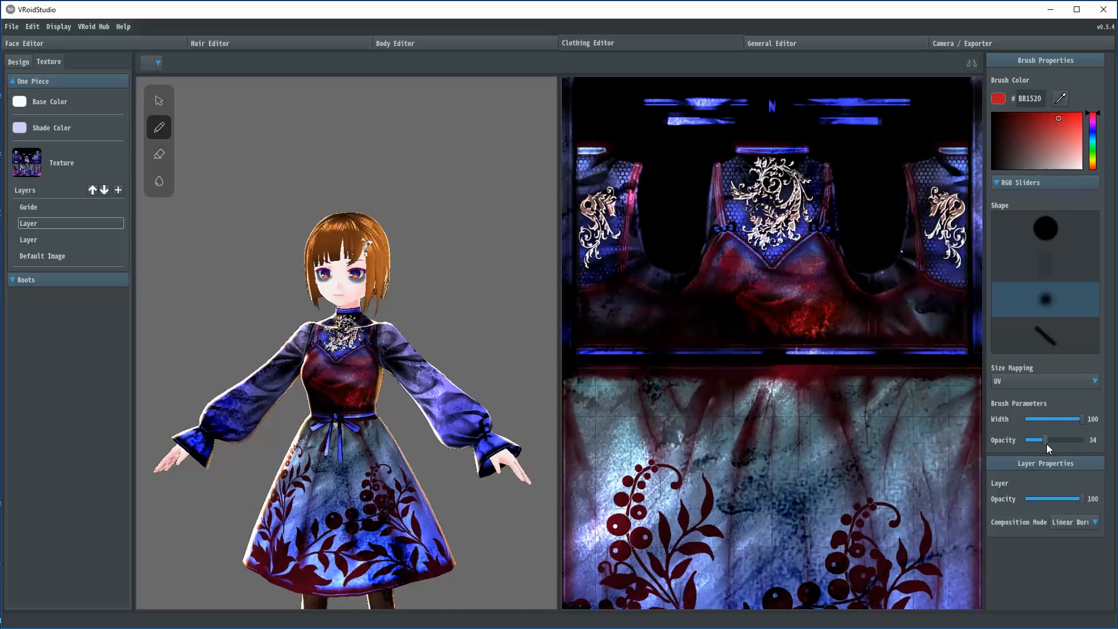
Paint the whole skirt area of the One Piece texture red, down to the leaf pattern along the hem.
mouse_move(608, 402)
left_mouse_down()
mouse_move(591, 501)
mouse_move(579, 396)
mouse_move(620, 408)
mouse_move(618, 559)
mouse_move(588, 524)
mouse_move(687, 513)
mouse_move(769, 571)
mouse_move(827, 443)
left_mouse_up()
mouse_move(853, 484)
left_mouse_down()
mouse_move(868, 564)
mouse_move(964, 594)
mouse_move(950, 559)
mouse_move(872, 588)
mouse_move(804, 553)
mouse_move(740, 495)
mouse_move(909, 442)
mouse_move(728, 377)
mouse_move(664, 501)
mouse_move(816, 530)
mouse_move(582, 577)
mouse_move(728, 606)
left_mouse_up()
mouse_move(577, 565)
left_mouse_down()
mouse_move(653, 484)
mouse_move(740, 443)
mouse_move(757, 396)
mouse_move(624, 449)
mouse_move(728, 481)
mouse_move(640, 507)
mouse_move(583, 566)
mouse_move(722, 603)
mouse_move(588, 588)
mouse_move(932, 600)
mouse_move(823, 518)
mouse_move(943, 548)
mouse_move(757, 551)
mouse_move(583, 530)
mouse_move(782, 592)
mouse_move(955, 492)
mouse_move(816, 460)
mouse_move(943, 454)
mouse_move(885, 465)
mouse_move(932, 429)
mouse_move(909, 387)
mouse_move(937, 419)
mouse_move(775, 411)
mouse_move(763, 381)
mouse_move(955, 524)
mouse_move(775, 556)
left_mouse_up()
scroll(775, 556, "down", 4)
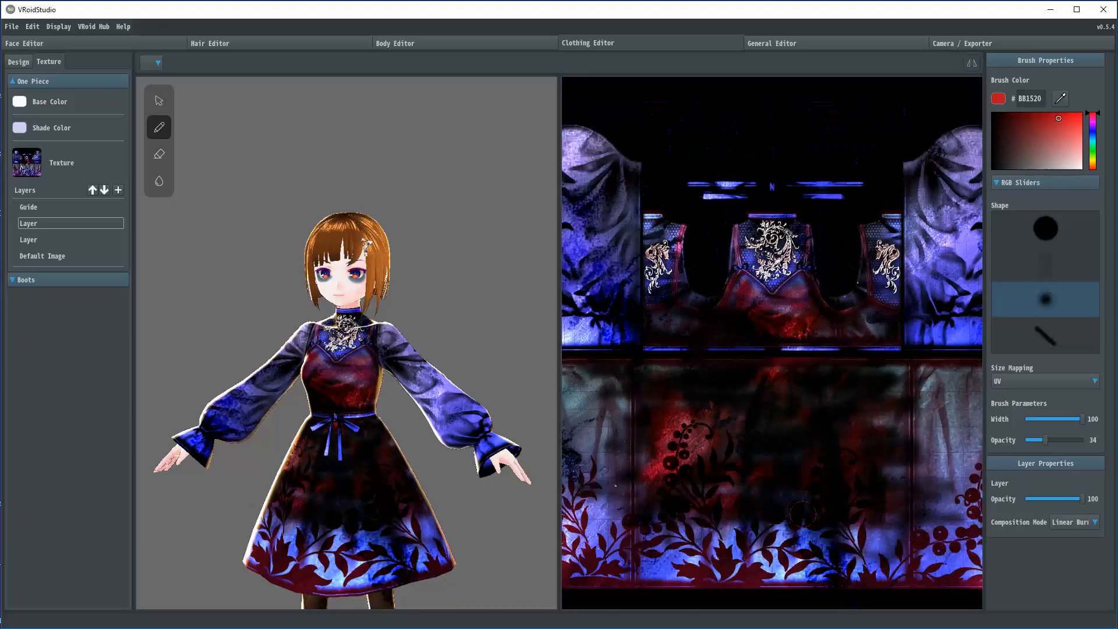
mouse_move(944, 556)
left_mouse_down()
mouse_move(857, 524)
mouse_move(693, 512)
mouse_move(716, 530)
mouse_move(851, 556)
mouse_move(664, 524)
mouse_move(757, 541)
mouse_move(641, 536)
mouse_move(674, 561)
mouse_move(682, 516)
mouse_move(779, 506)
mouse_move(814, 538)
mouse_move(594, 513)
mouse_move(574, 542)
mouse_move(670, 547)
mouse_move(670, 513)
mouse_move(576, 501)
mouse_move(576, 530)
mouse_move(583, 539)
mouse_move(591, 474)
mouse_move(571, 431)
mouse_move(589, 393)
mouse_move(635, 378)
mouse_move(576, 358)
mouse_move(661, 410)
mouse_move(580, 428)
mouse_move(617, 448)
mouse_move(573, 480)
mouse_move(621, 495)
mouse_move(625, 523)
left_mouse_up()
mouse_move(909, 479)
left_mouse_down()
mouse_move(964, 483)
mouse_move(961, 541)
mouse_move(976, 542)
mouse_move(967, 466)
mouse_move(944, 431)
mouse_move(950, 402)
mouse_move(920, 373)
mouse_move(955, 390)
mouse_move(943, 381)
mouse_move(934, 448)
mouse_move(967, 443)
mouse_move(926, 425)
mouse_move(949, 515)
mouse_move(876, 504)
left_mouse_up()
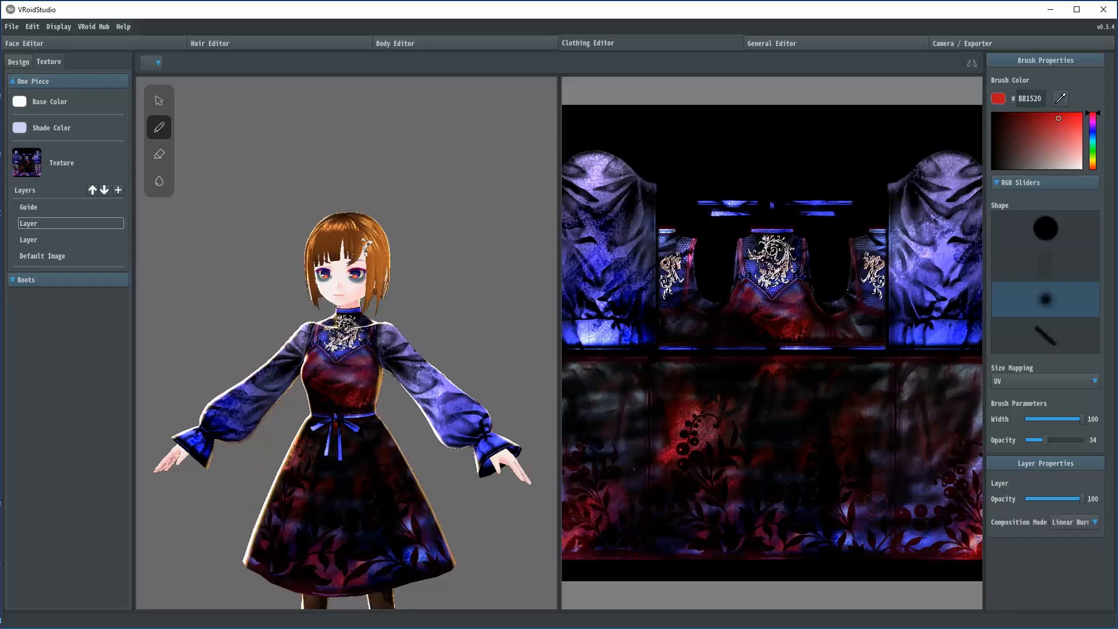
mouse_move(835, 536)
left_mouse_down()
mouse_move(926, 539)
mouse_move(860, 443)
left_mouse_up()
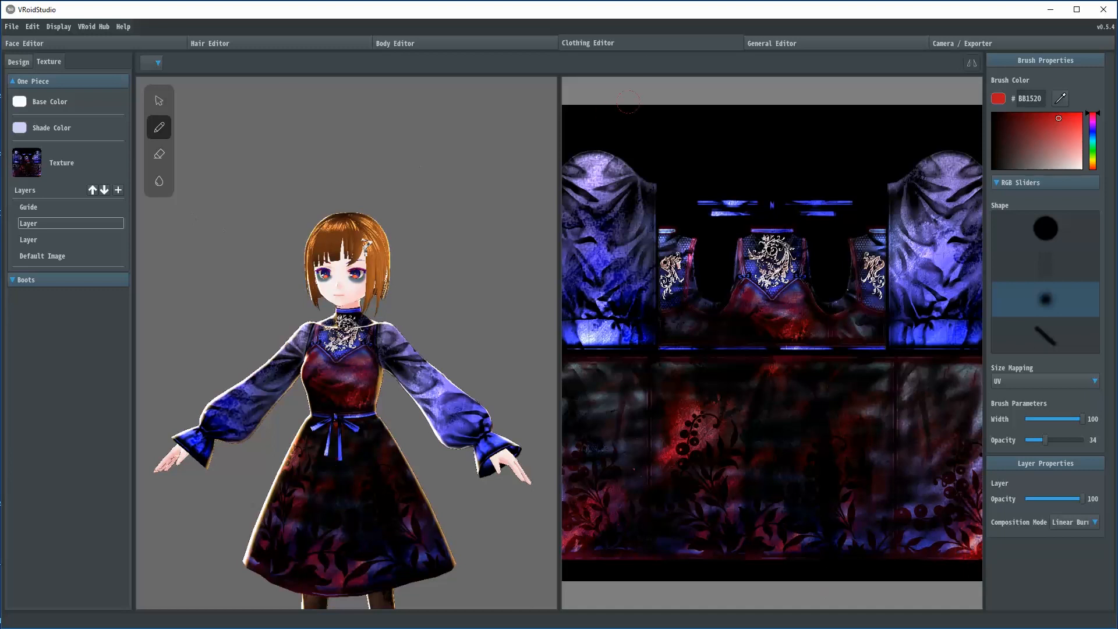
Set the One Piece dress's Skirt Lightness to 2, Cuff Tightness to 86 and Sleeve Width to 66.
left_click(22, 63)
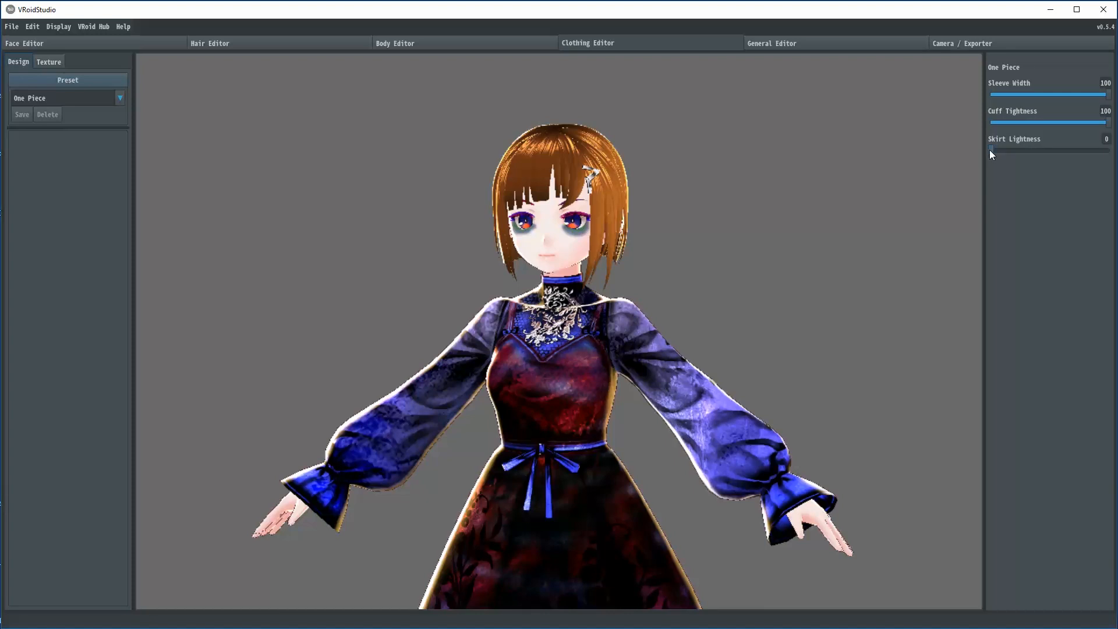
left_click_drag(991, 150, 993, 150)
mouse_move(1091, 125)
left_mouse_down()
mouse_move(1025, 130)
mouse_move(1116, 140)
mouse_move(1097, 142)
left_mouse_up()
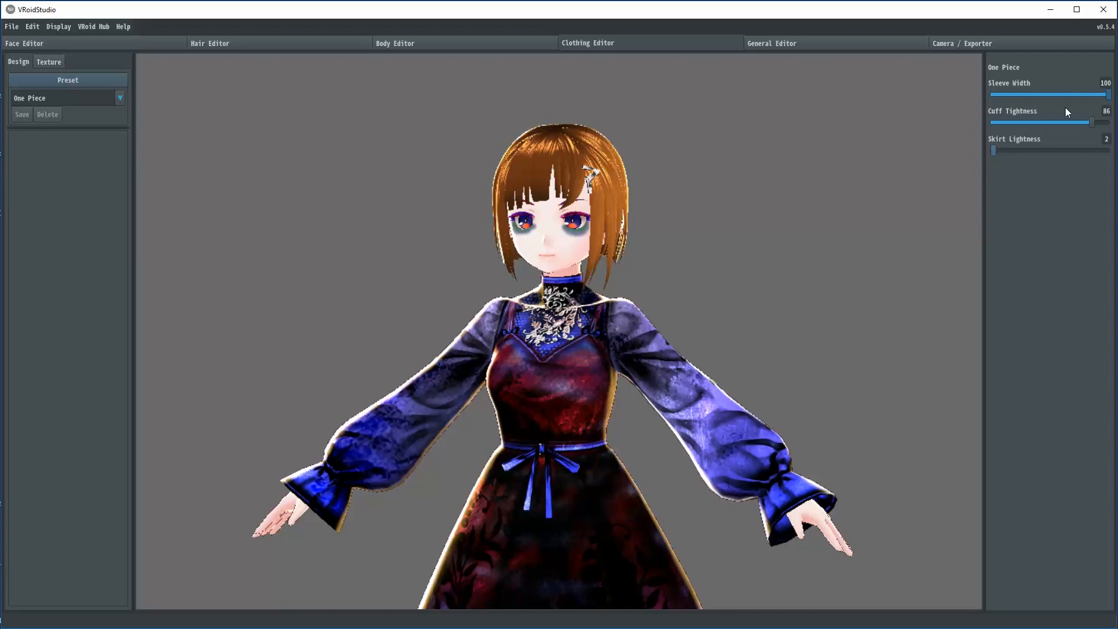
mouse_move(1052, 97)
left_mouse_down()
mouse_move(1081, 93)
mouse_move(1061, 96)
mouse_move(1070, 104)
left_mouse_up()
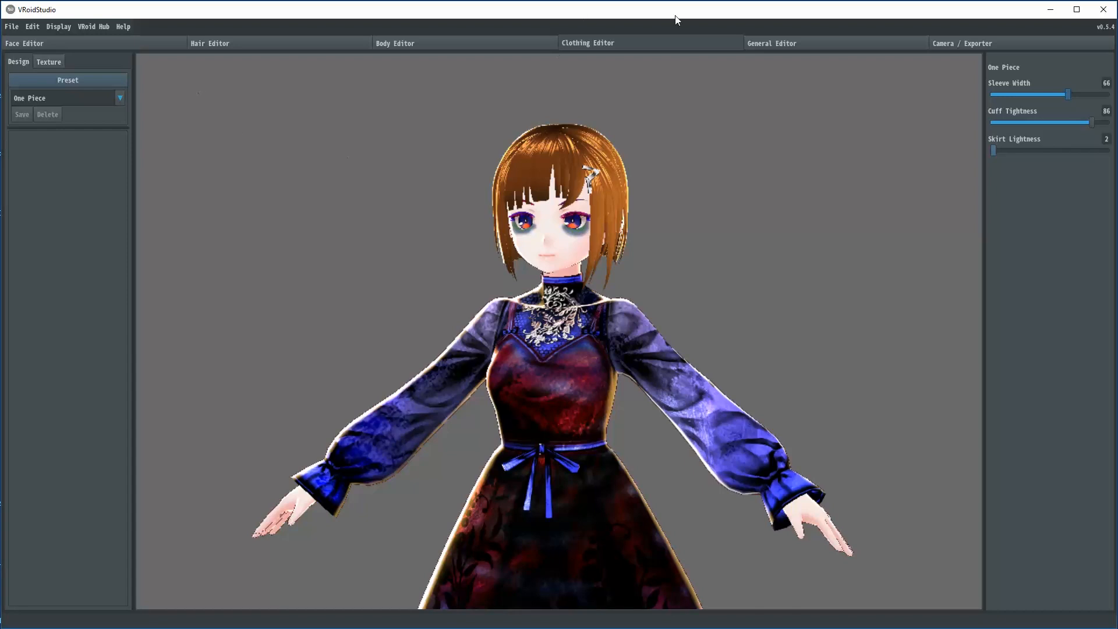
Look over the general Rim Light parameters, and set the Upper value of Eye Excursion to 9.95.
left_click(791, 44)
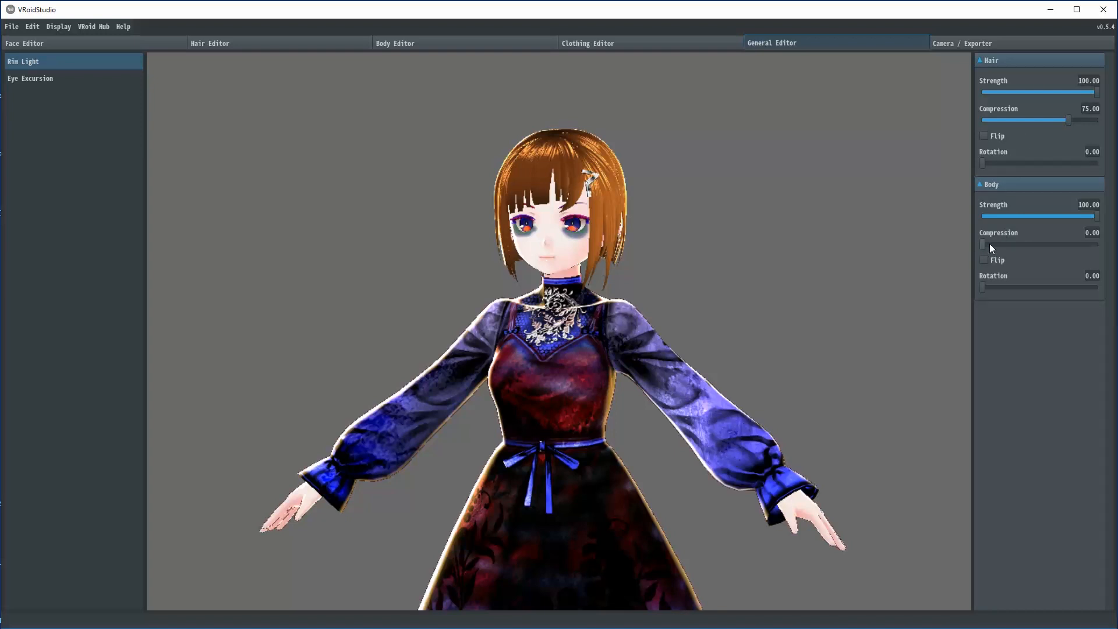
left_click(31, 82)
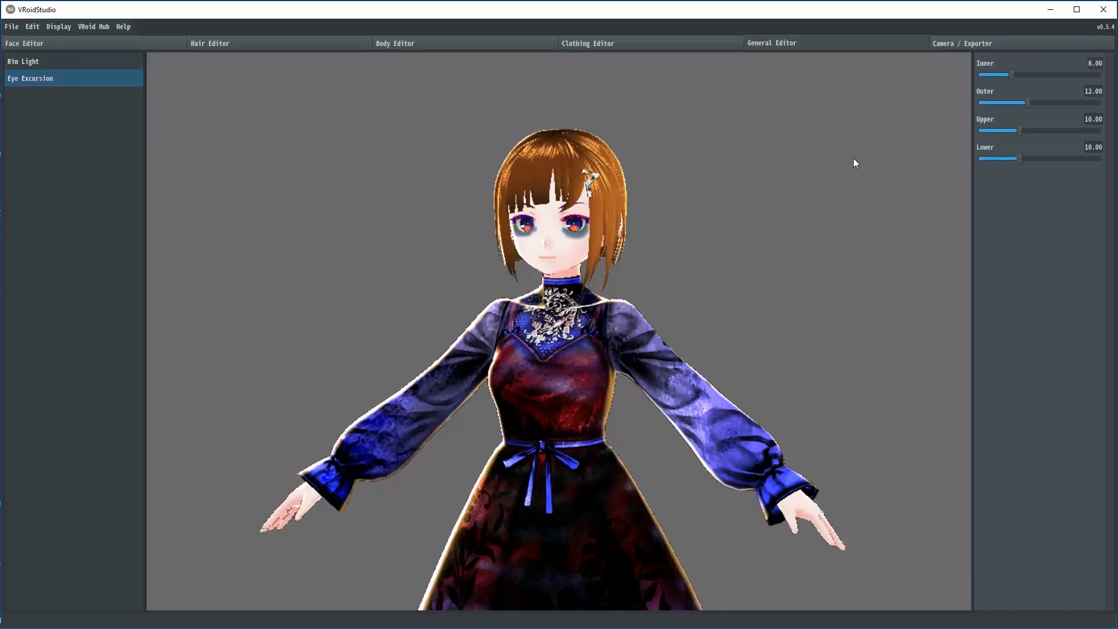
mouse_move(1020, 130)
left_mouse_down()
mouse_move(1038, 136)
mouse_move(1016, 136)
left_mouse_up()
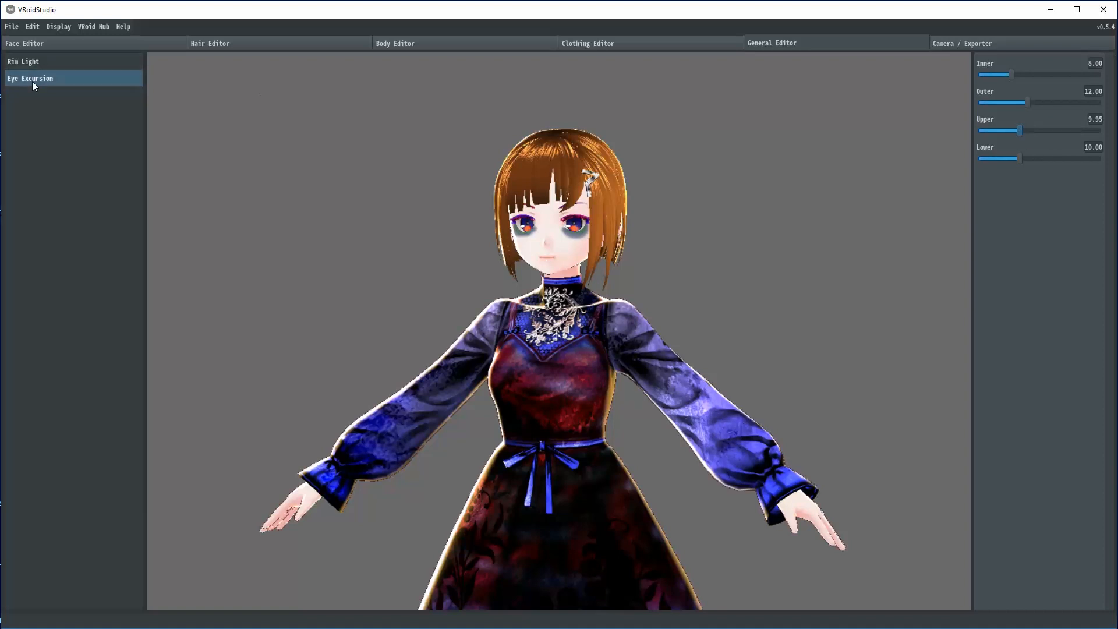
Add a new layer above the Irises texture's existing layer, and paint both irises blue with brush color 15A7BB.
left_click(29, 43)
left_click(19, 98)
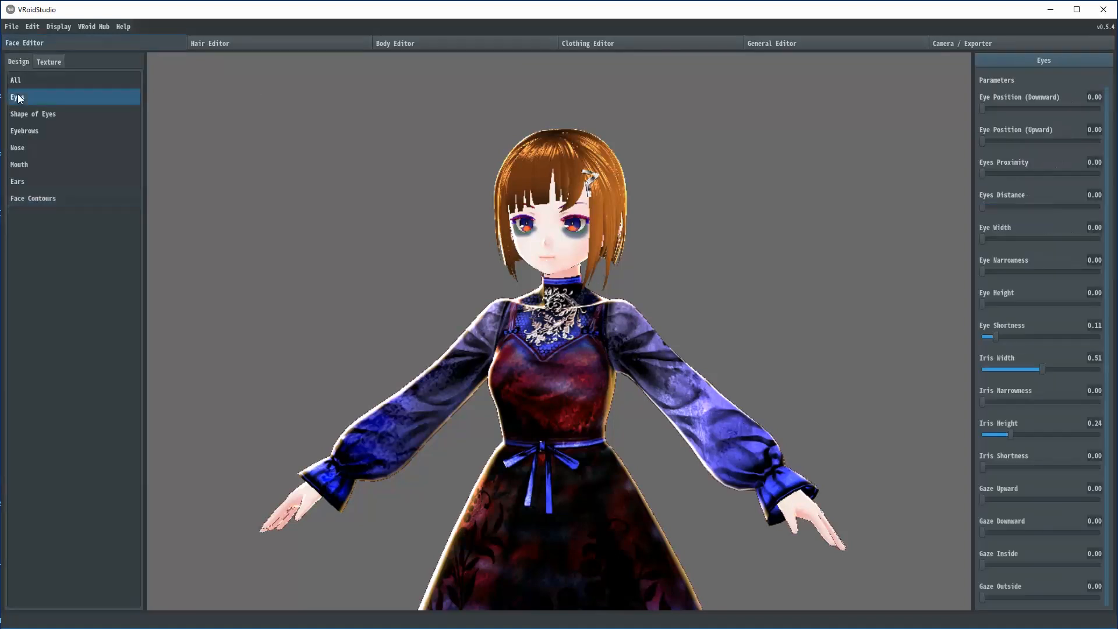
left_click(42, 62)
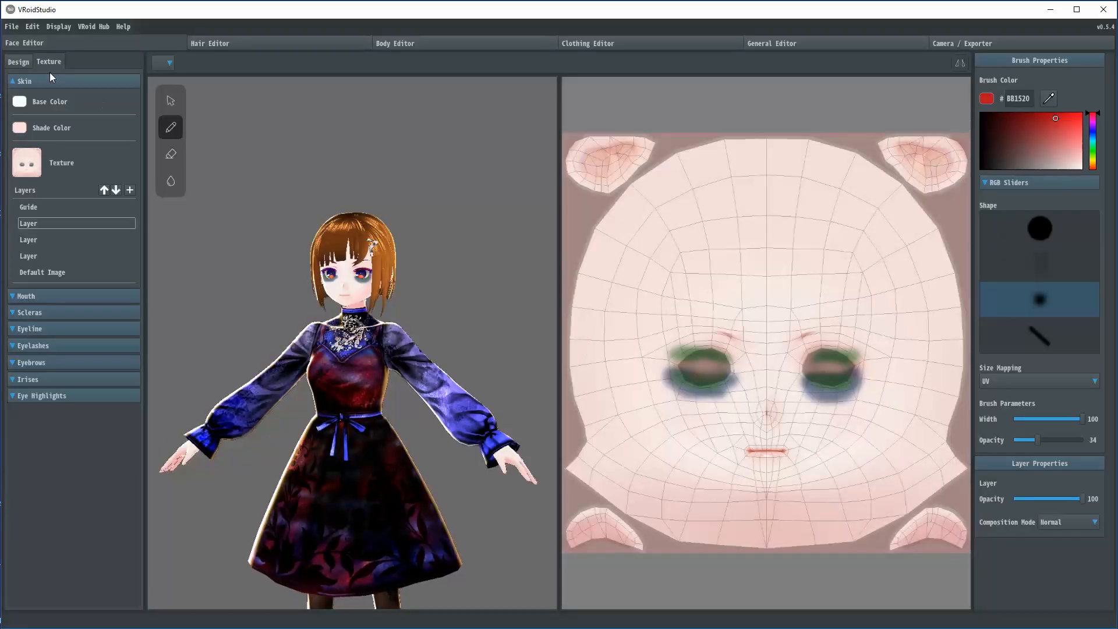
left_click(14, 382)
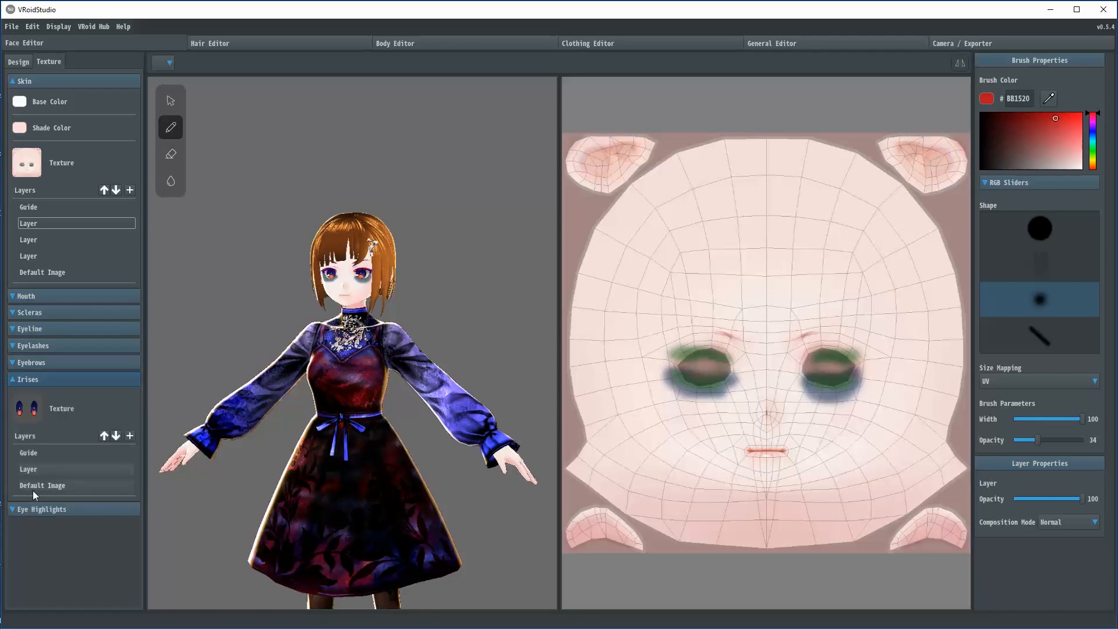
left_click(32, 469)
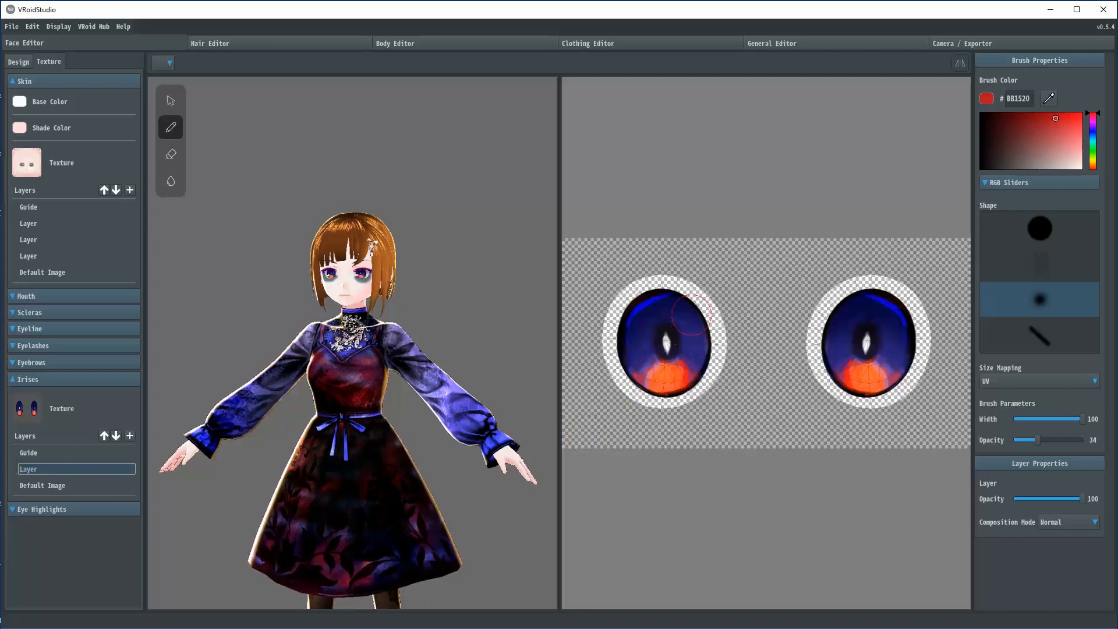
left_click(1093, 141)
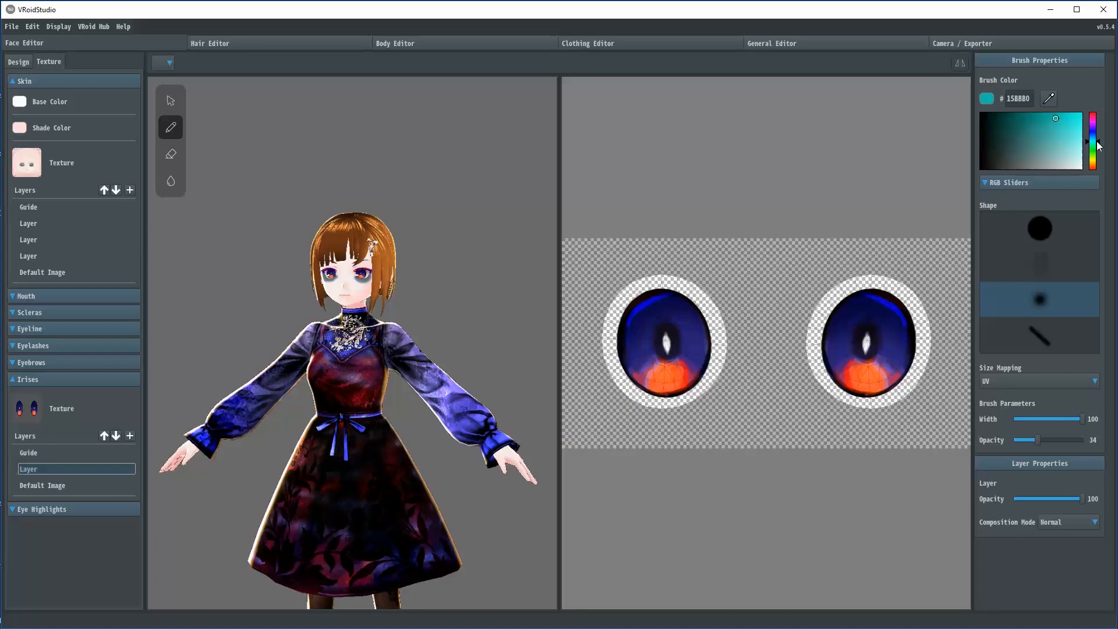
left_click(127, 437)
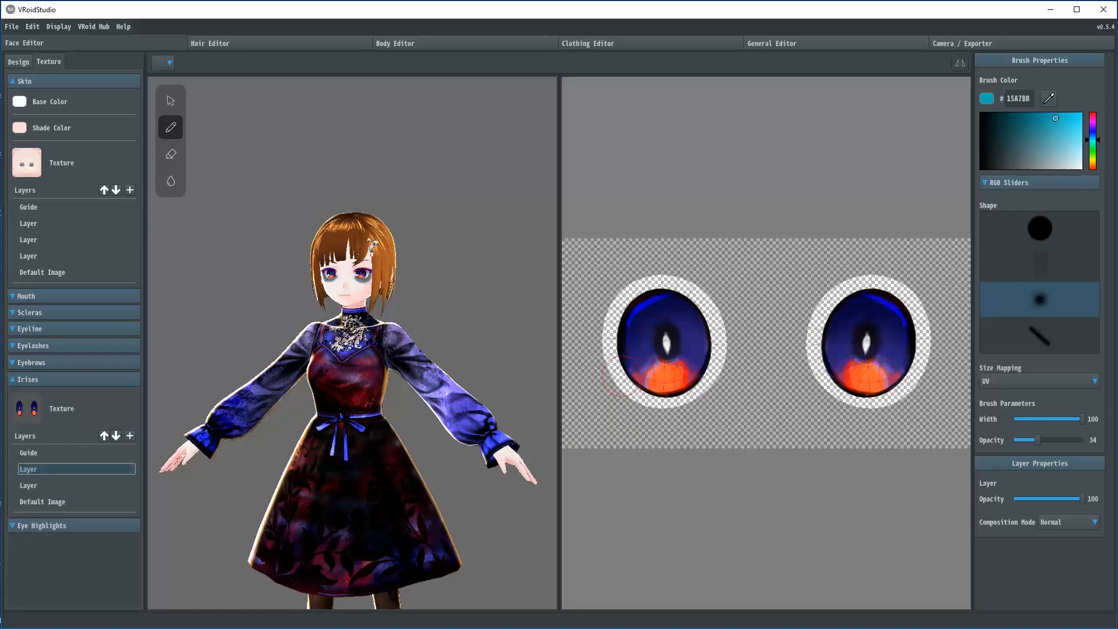
mouse_move(678, 315)
left_mouse_down()
mouse_move(690, 352)
mouse_move(656, 313)
mouse_move(639, 361)
mouse_move(670, 312)
mouse_move(692, 338)
mouse_move(661, 303)
left_mouse_up()
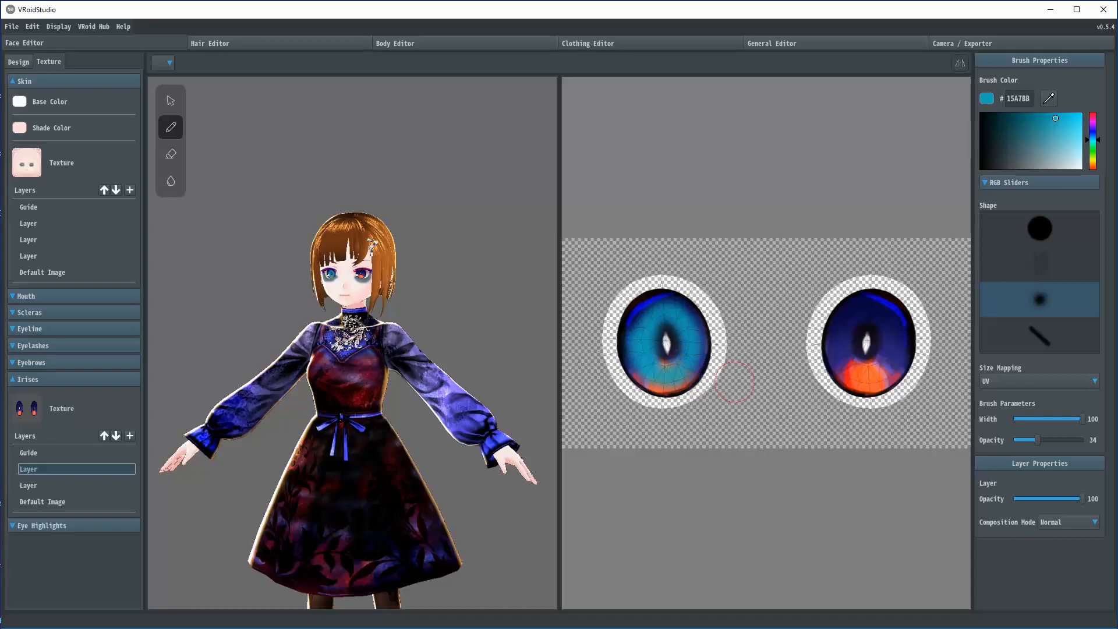
mouse_move(863, 318)
left_mouse_down()
mouse_move(900, 356)
mouse_move(832, 332)
mouse_move(844, 298)
mouse_move(879, 315)
mouse_move(857, 325)
mouse_move(853, 352)
mouse_move(865, 294)
mouse_move(900, 343)
mouse_move(911, 341)
mouse_move(870, 312)
left_mouse_up()
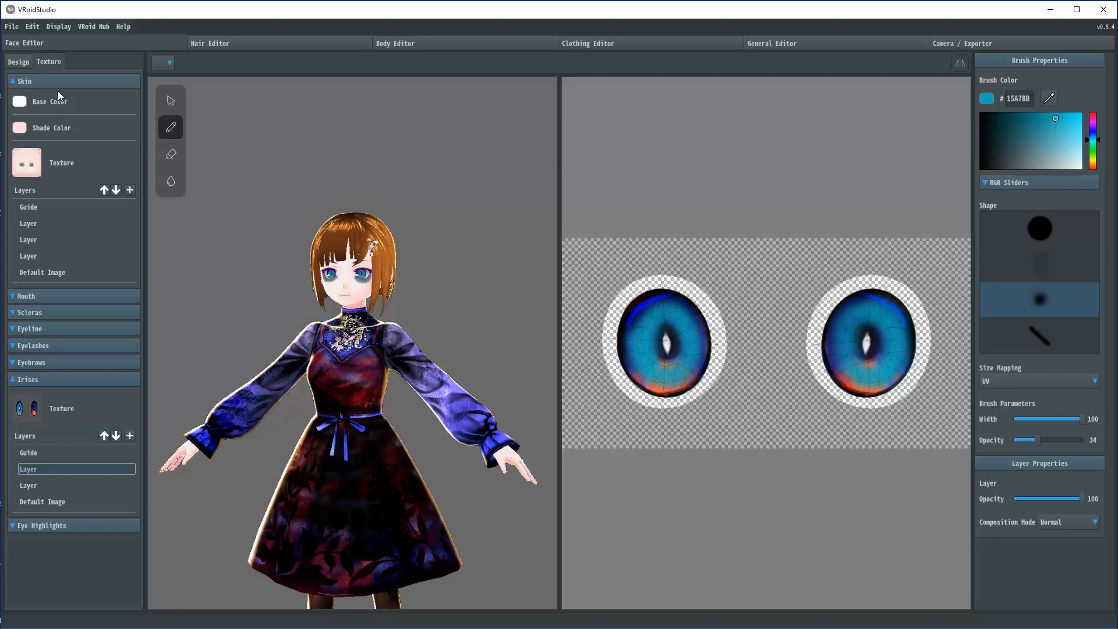
Set the base color of the Eyelashes texture to orange-brown 9C4F17.
left_click(16, 347)
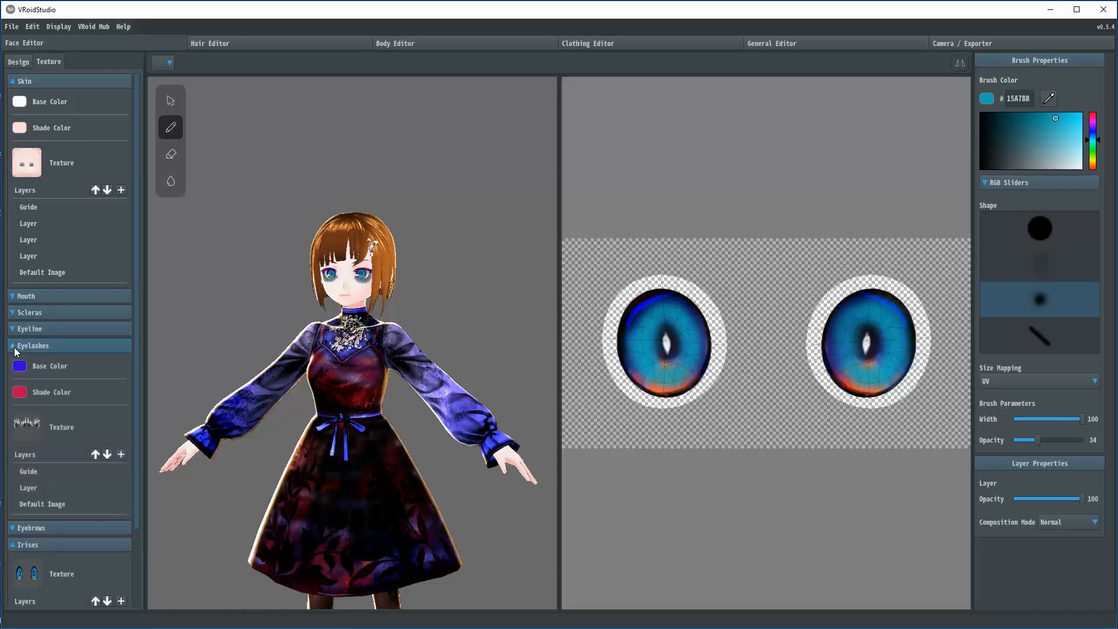
left_click(22, 367)
left_click_drag(143, 441, 143, 441)
left_click(77, 398)
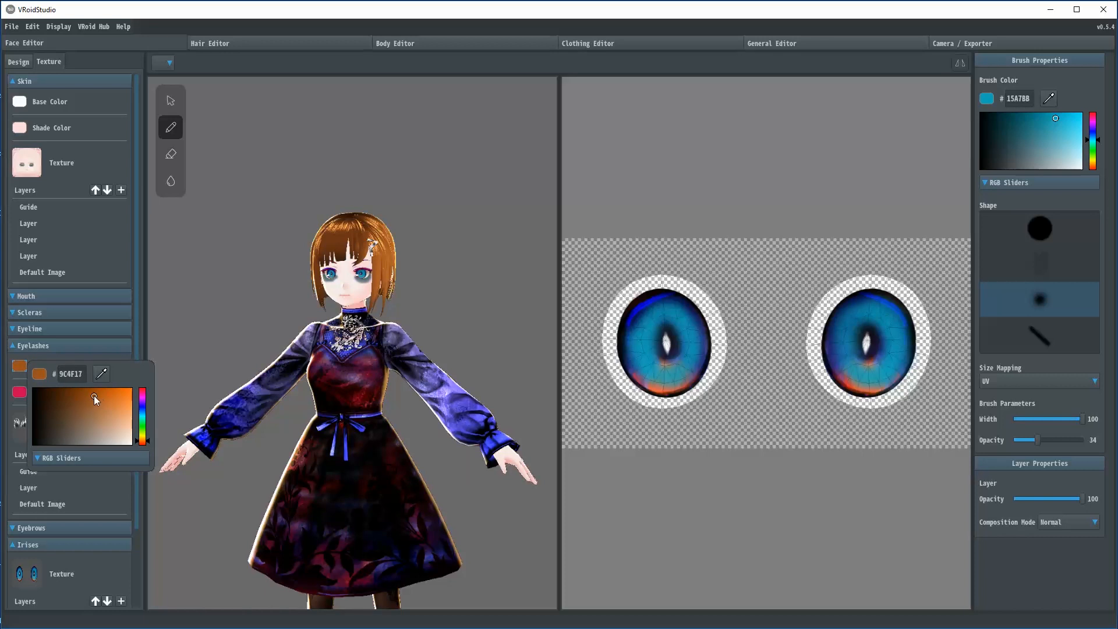
Set the shade color of the Eyelashes texture to a dark red, and check the eyes on the avatar.
left_click(24, 391)
left_click(25, 391)
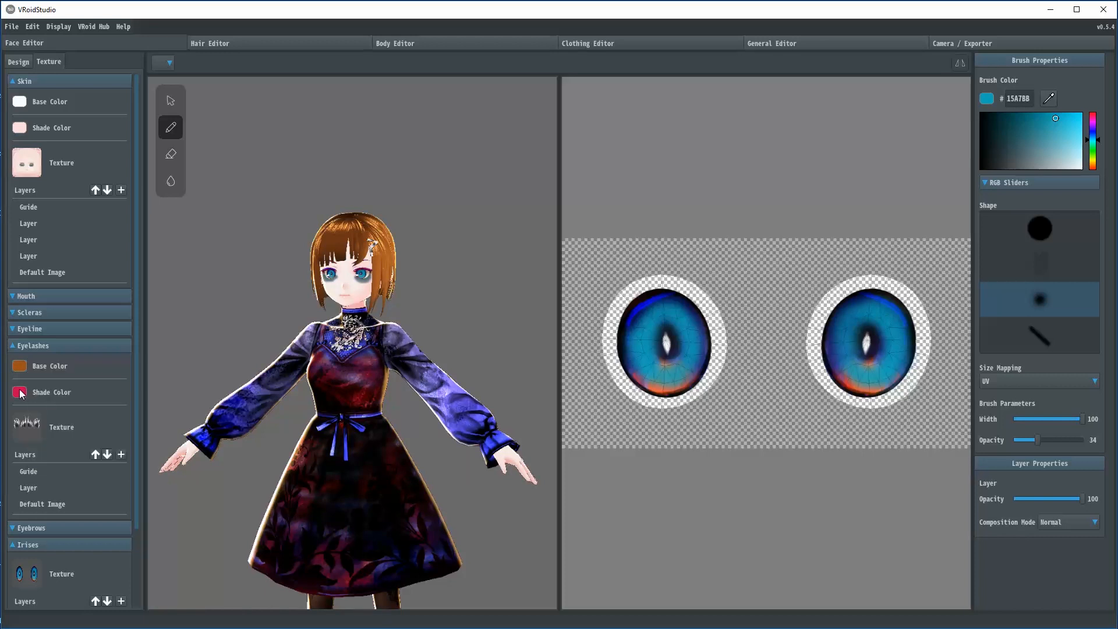
left_click_drag(147, 448, 145, 475)
left_click(111, 425)
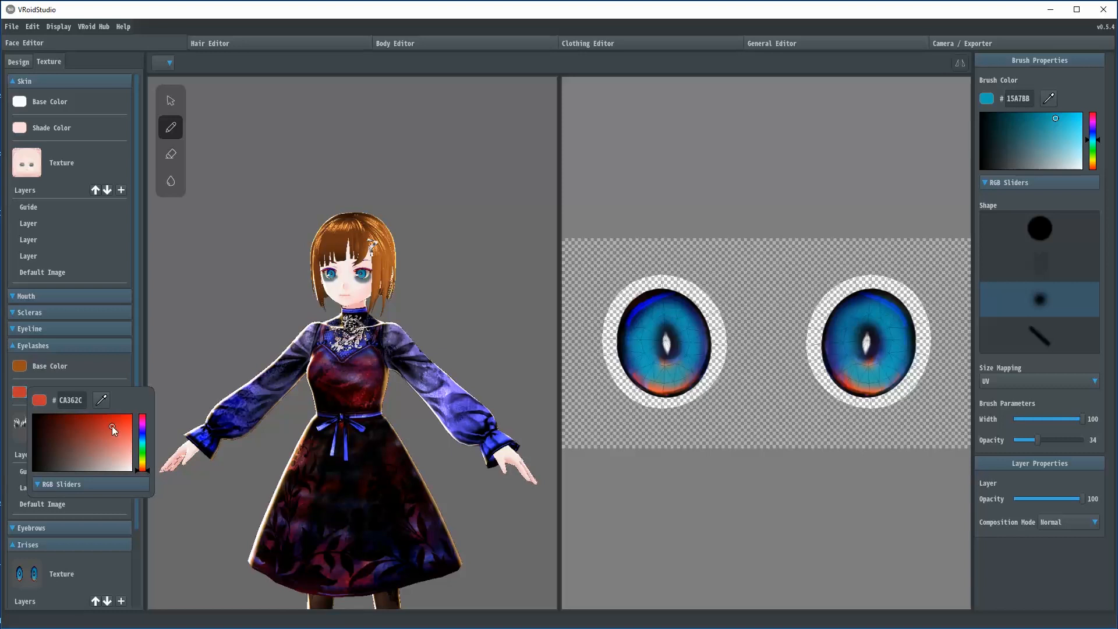
mouse_move(112, 425)
left_mouse_down()
mouse_move(99, 434)
mouse_move(95, 425)
left_mouse_up()
scroll(396, 286, "up", 5)
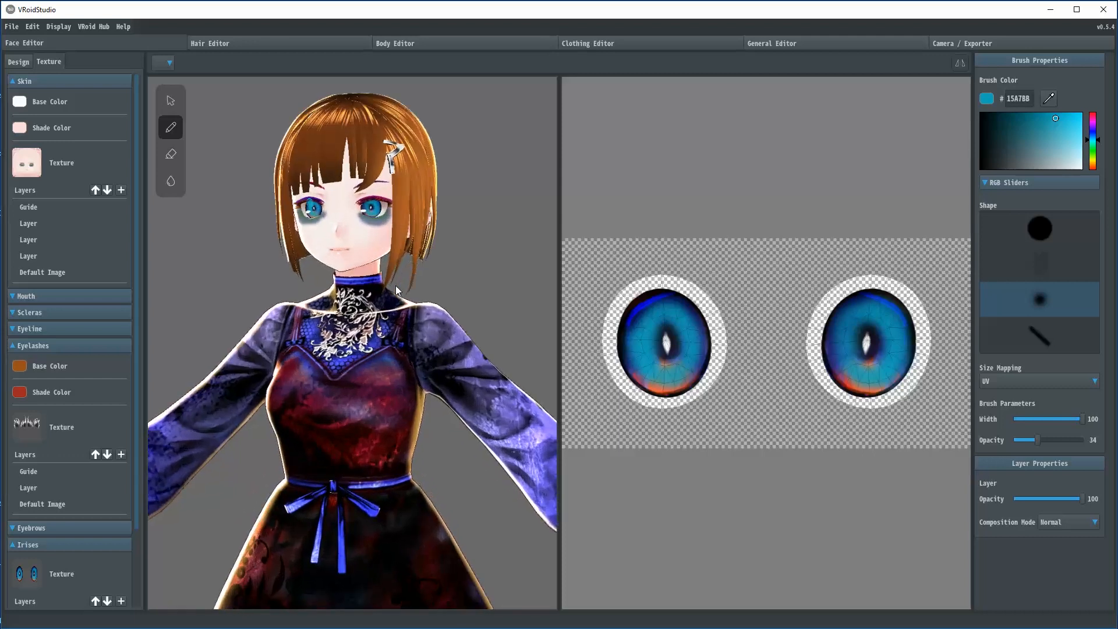
scroll(396, 286, "up", 4)
middle_click_drag(439, 242, 432, 285)
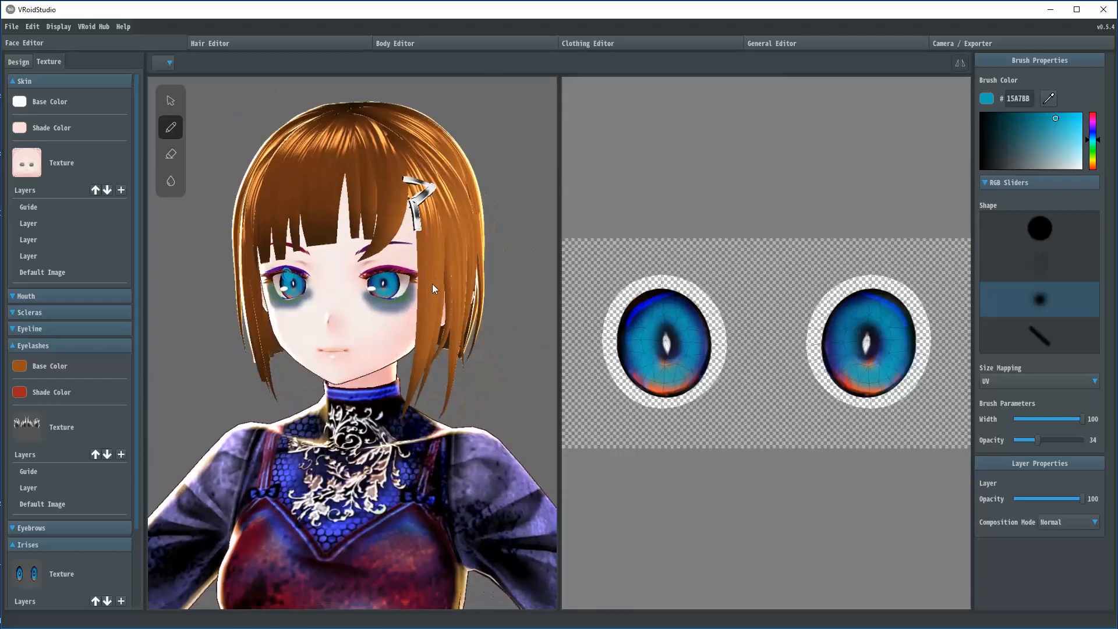
Set the base color of the Eyeline texture to green 5A991A.
left_click(12, 330)
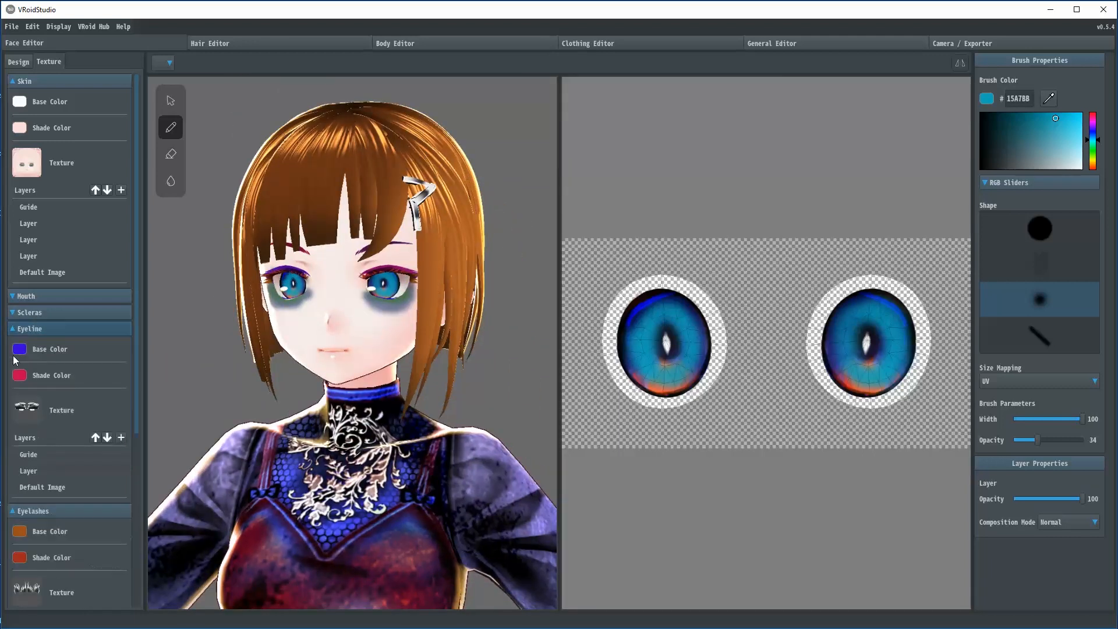
left_click(22, 350)
mouse_move(143, 409)
left_mouse_down()
mouse_move(141, 428)
mouse_move(143, 419)
left_mouse_up()
mouse_move(72, 380)
left_mouse_down()
mouse_move(80, 395)
mouse_move(61, 382)
mouse_move(94, 382)
left_mouse_up()
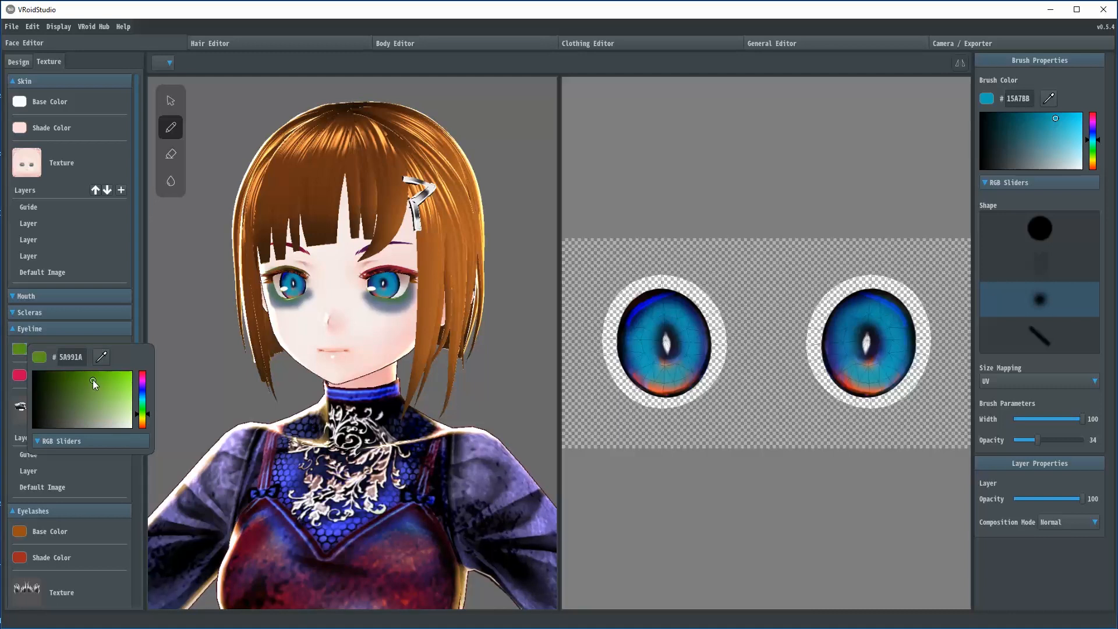
Set the shade color of the Eyeline texture to tan C6957A, and check the whole avatar.
left_click(19, 376)
left_click(19, 375)
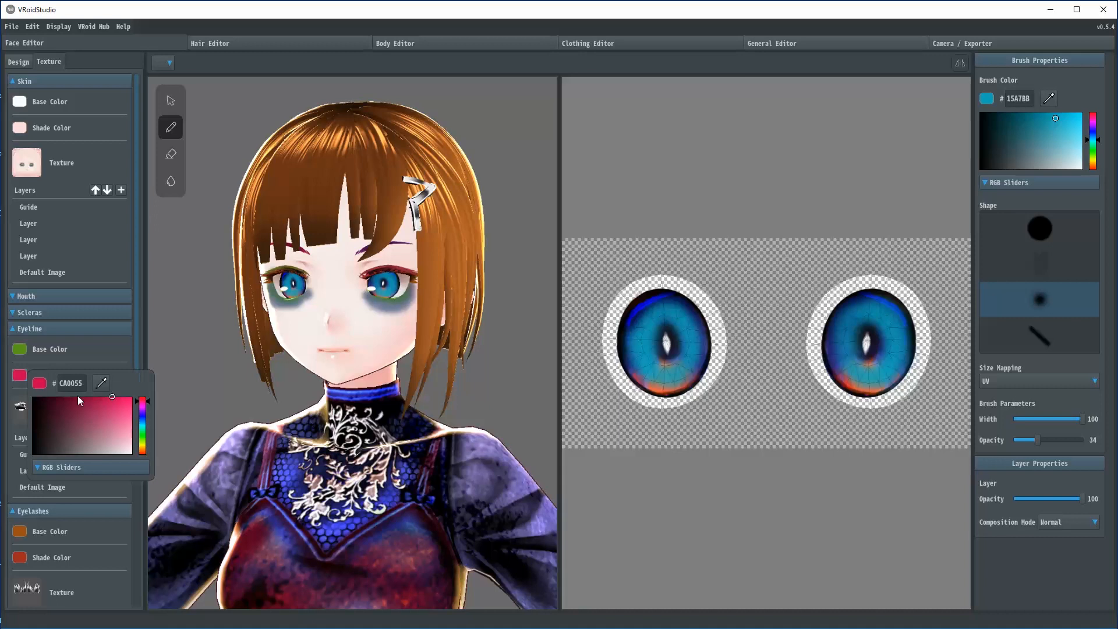
left_click_drag(140, 446, 145, 453)
left_click_drag(133, 446, 110, 433)
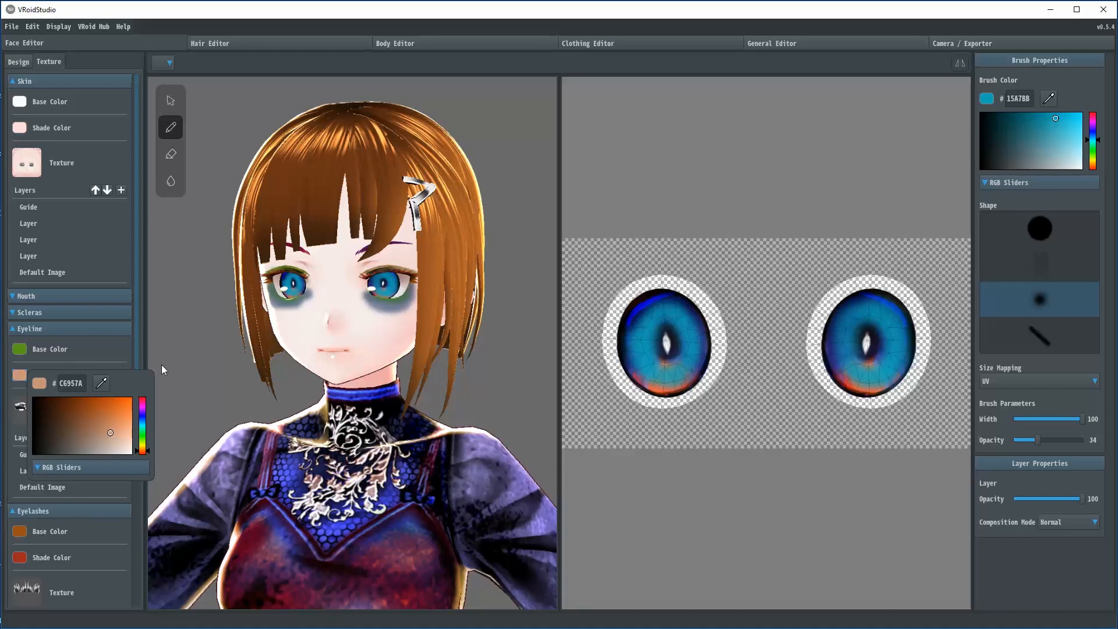
left_click(118, 277)
scroll(403, 482, "down", 3)
scroll(459, 485, "down", 5)
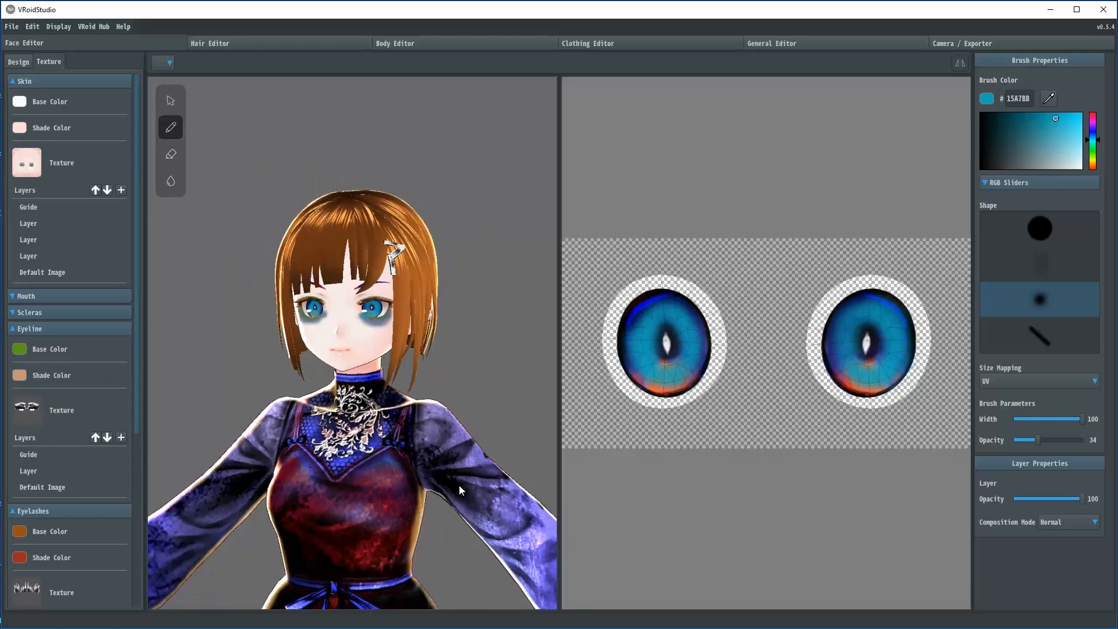
scroll(456, 554, "down", 2)
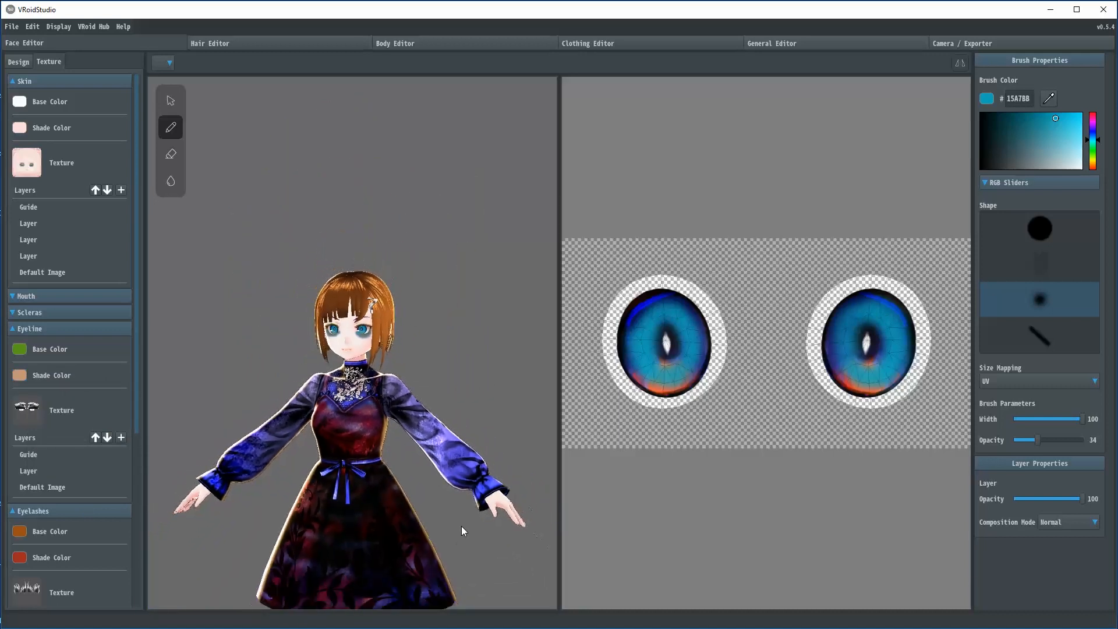
middle_click_drag(461, 525, 470, 396)
scroll(472, 401, "down", 1)
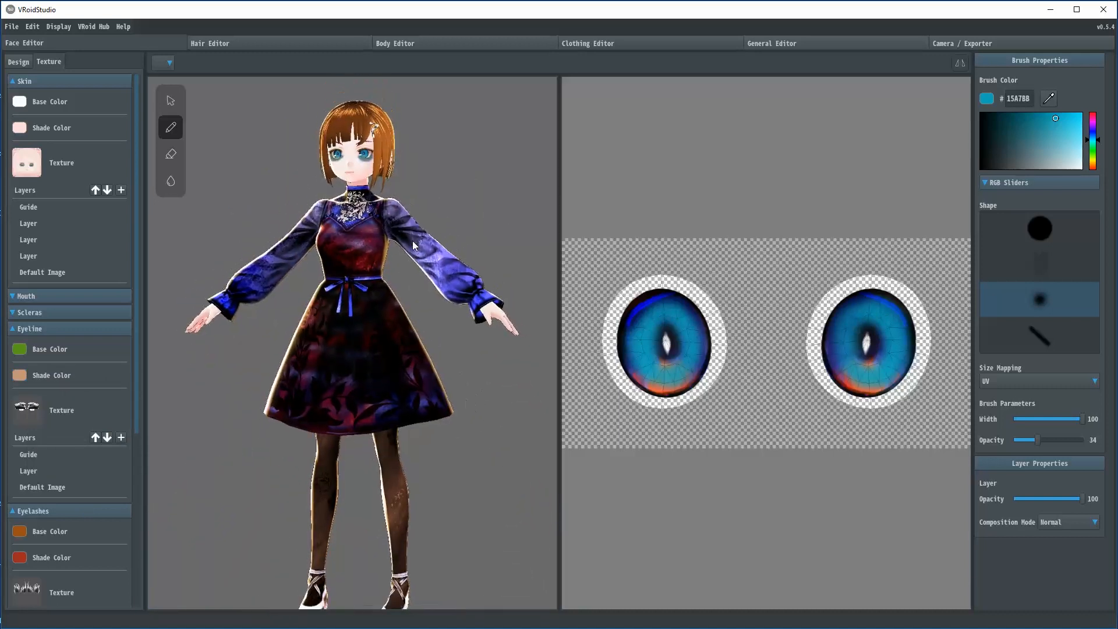
Look over the avatar's face expression parameters and background settings in the Camera / Exporter.
left_click(942, 42)
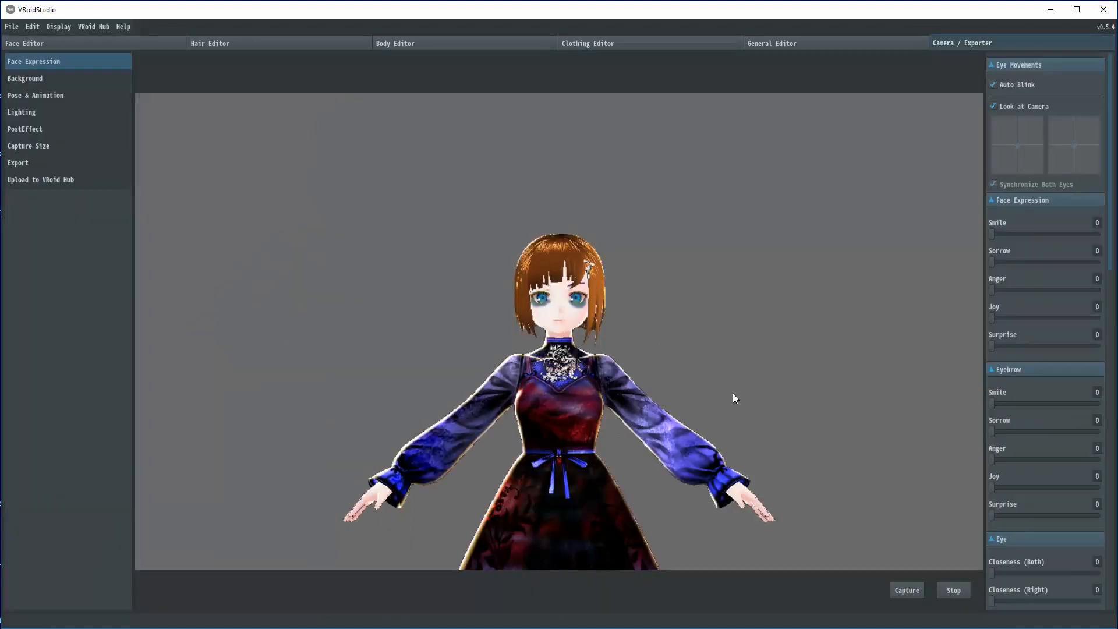
middle_click_drag(734, 394, 725, 330)
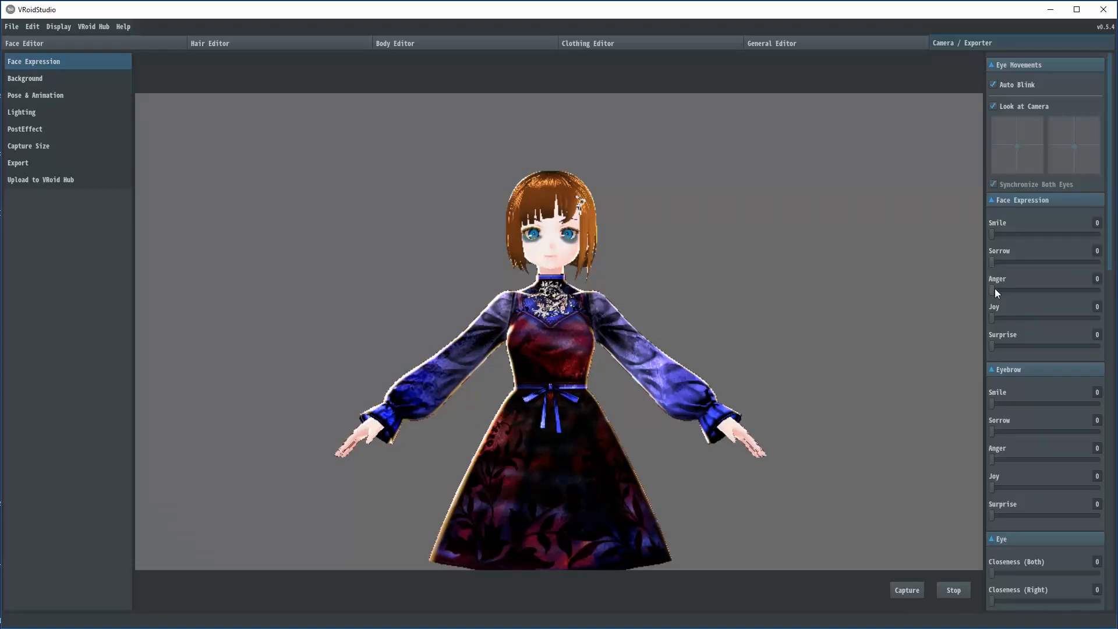
left_click_drag(992, 318, 953, 340)
scroll(997, 347, "down", 1)
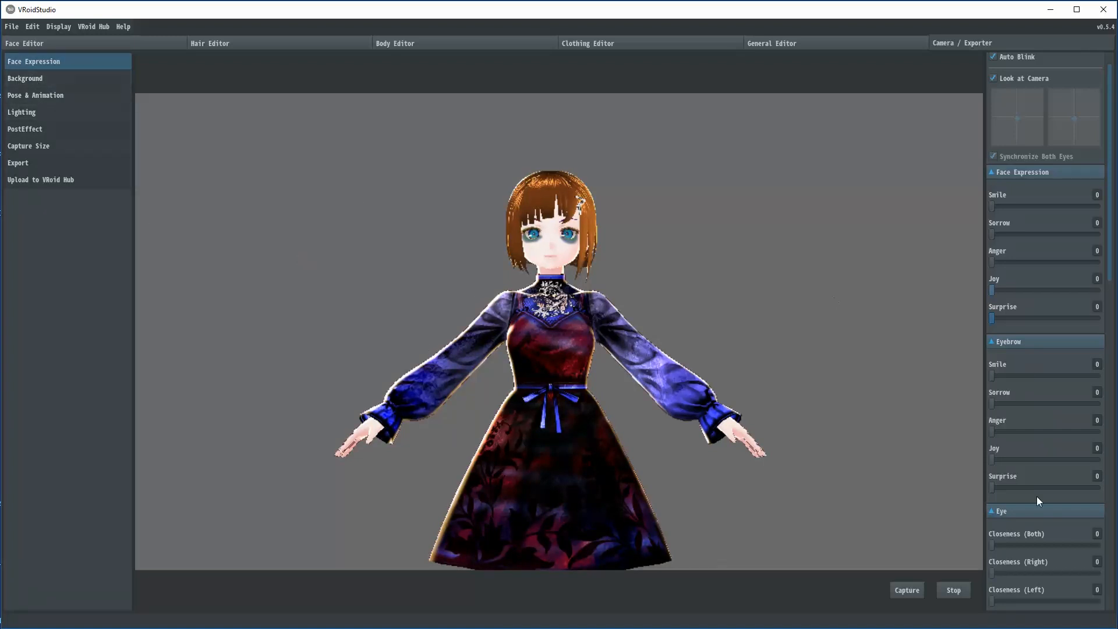
left_click(33, 80)
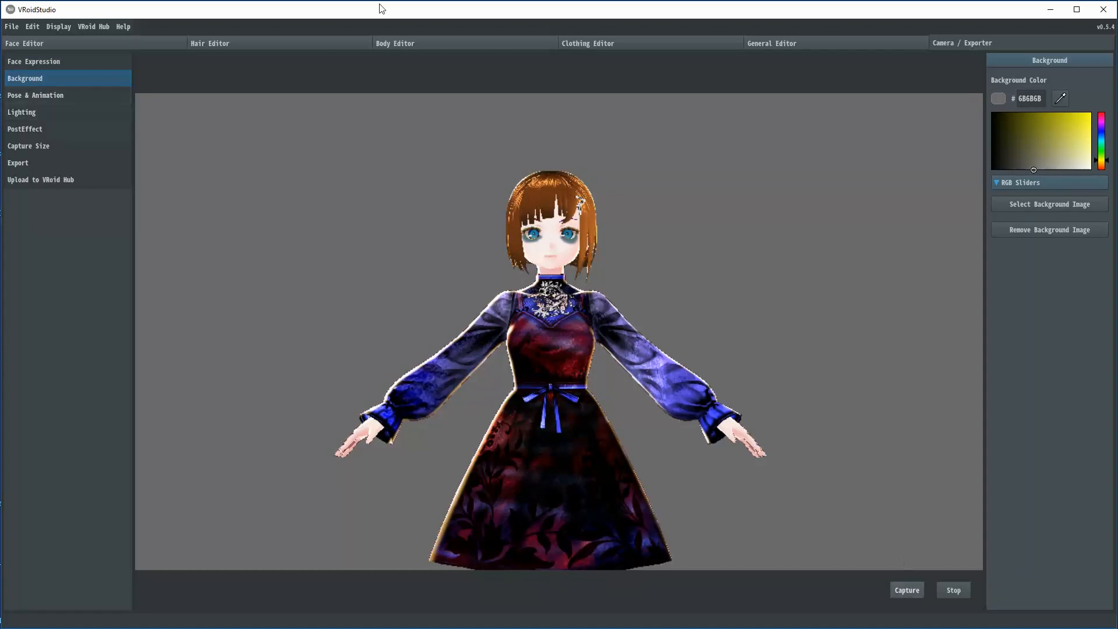
Preview the Walking and Jumping 1 animations on the avatar, and return it to the Default pose.
left_click(29, 95)
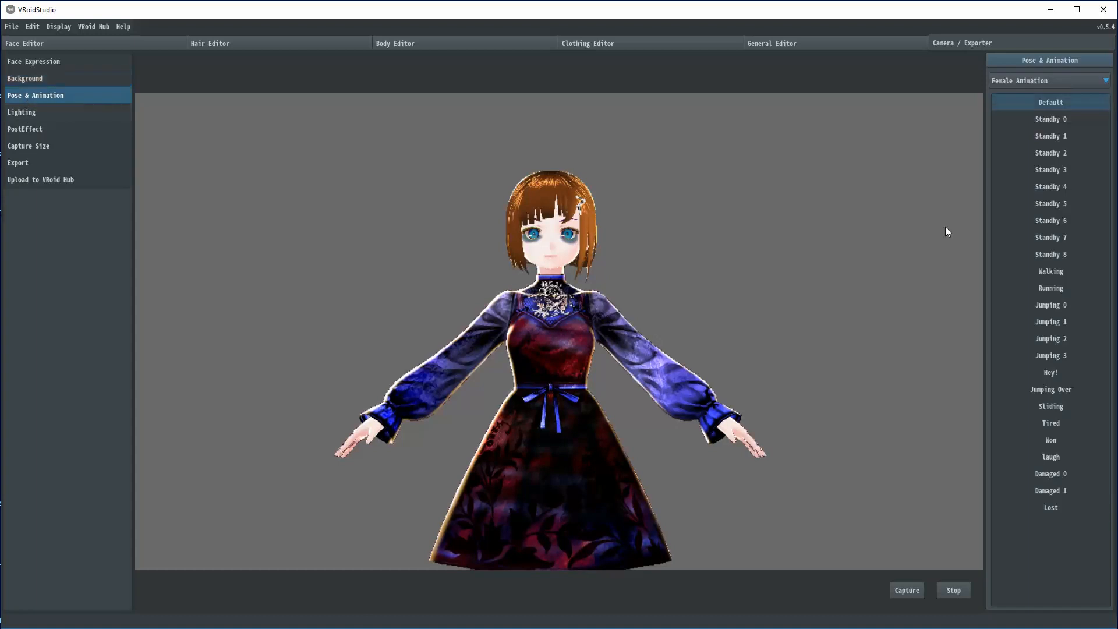
left_click(1052, 273)
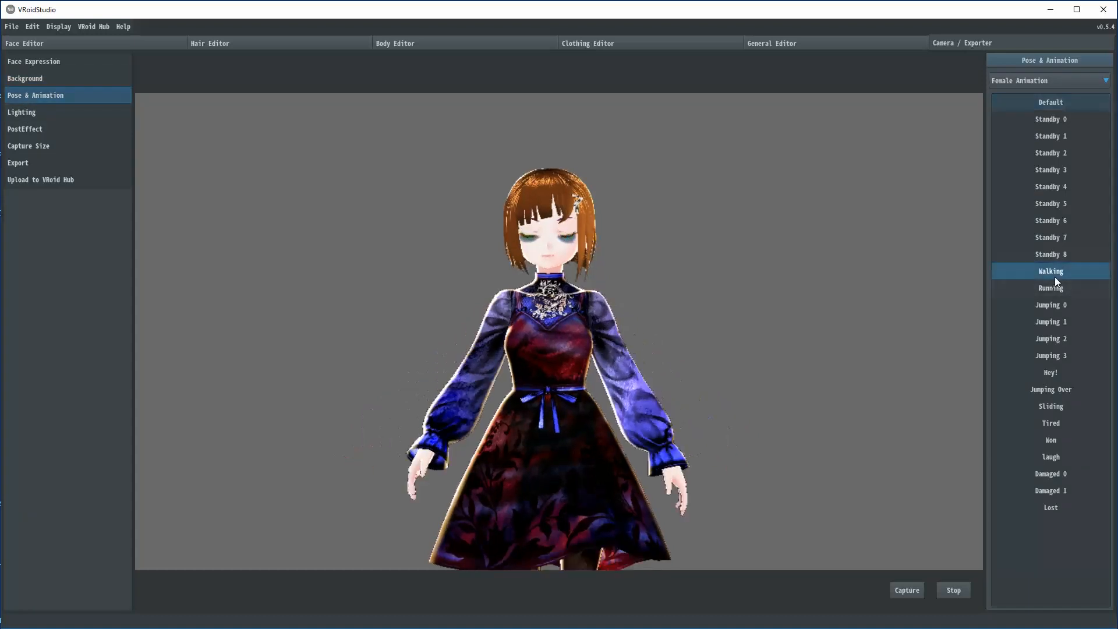
left_click(1041, 324)
left_click(1052, 103)
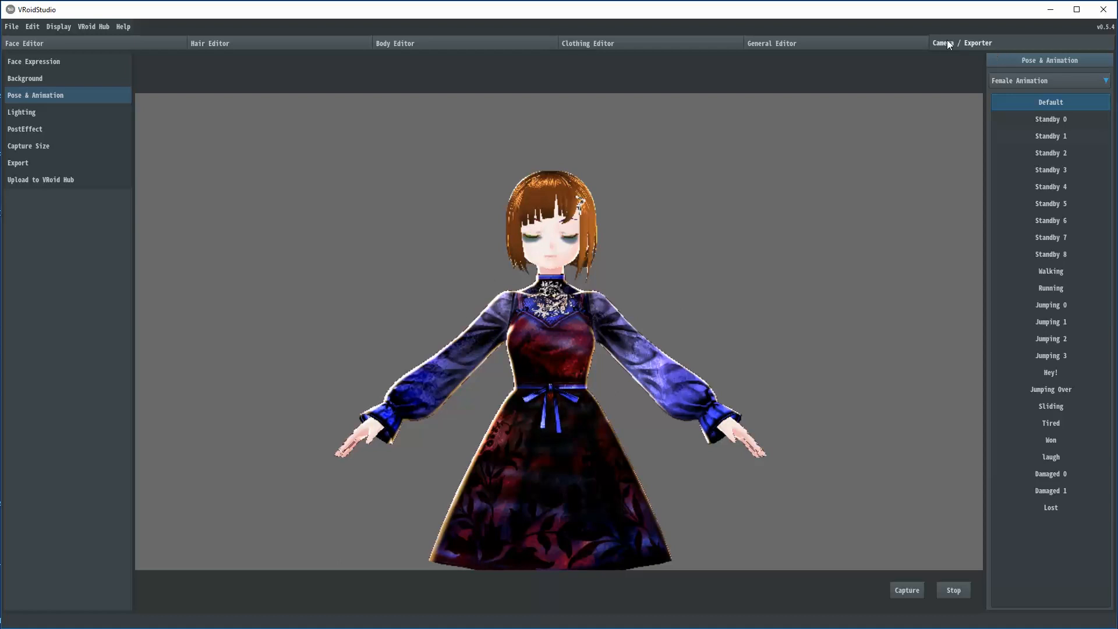
Start a VRM export with Original texture quality, and name the avatar MyTestAvatar in the VRM settings.
left_click(22, 165)
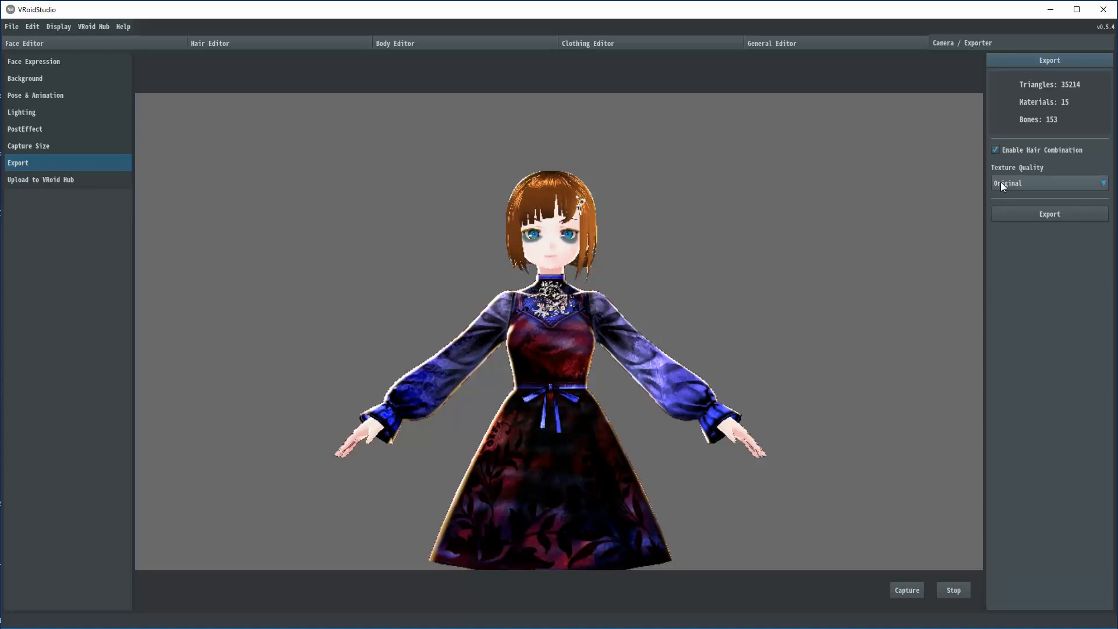
left_click(1056, 185)
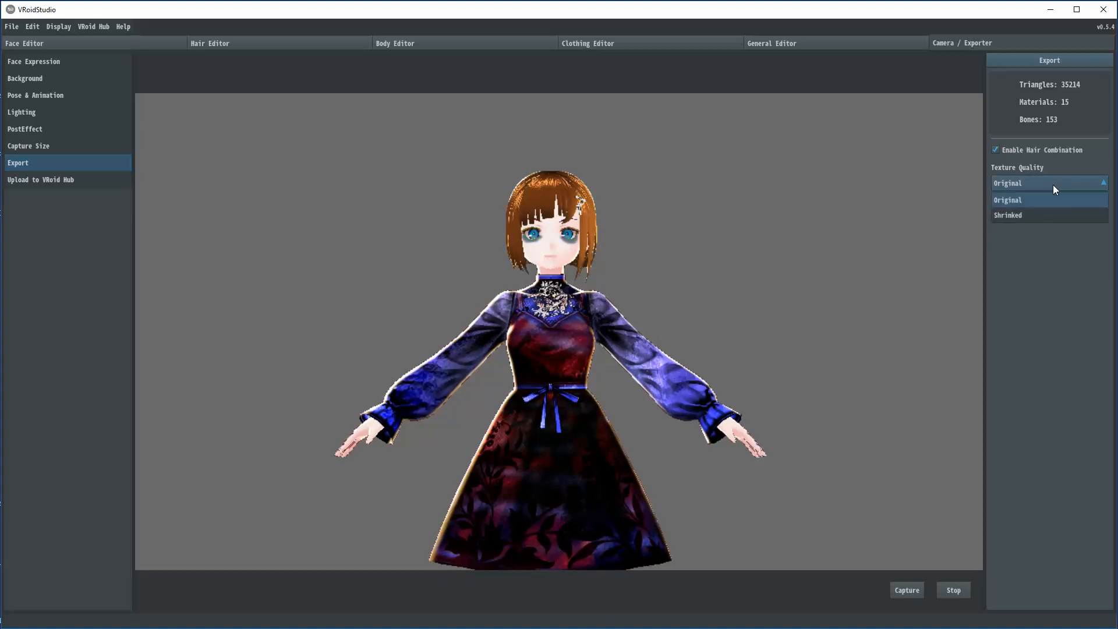
left_click(1019, 200)
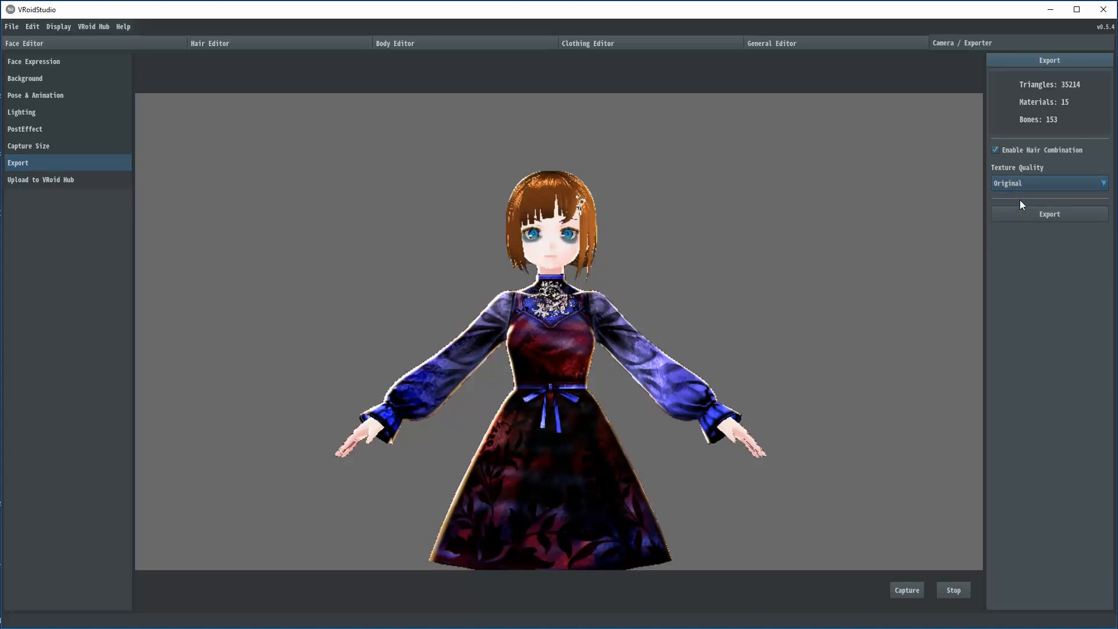
left_click(1053, 215)
left_click(452, 210)
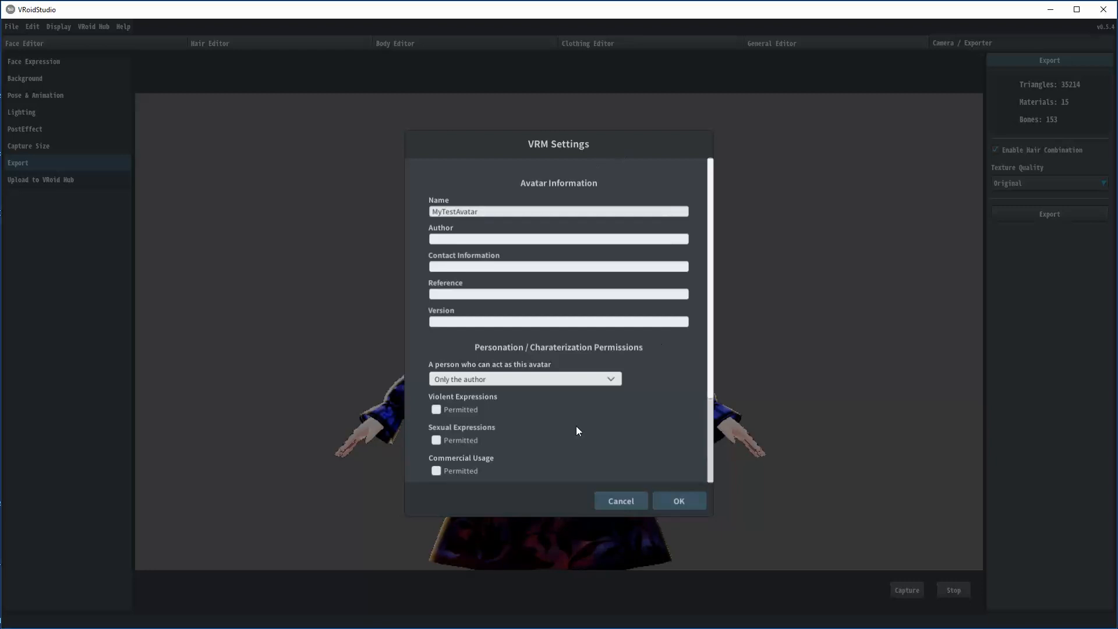
left_click(678, 500)
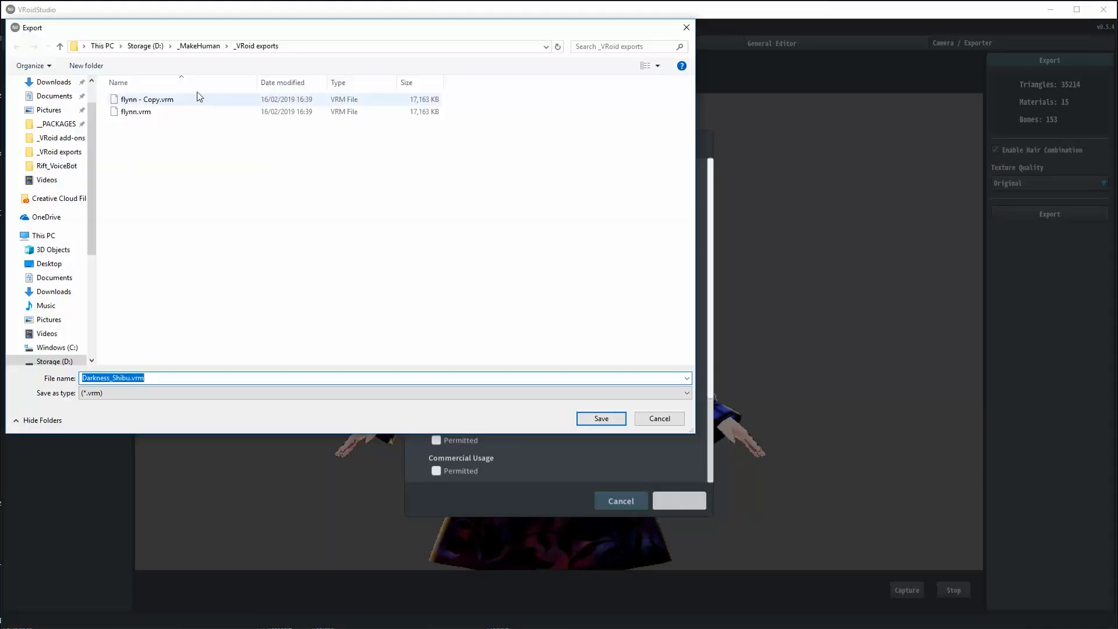
Save the exported avatar as MyAvatarTest.vrm in the _VRoid exports folder.
left_click(200, 46)
double_click(152, 149)
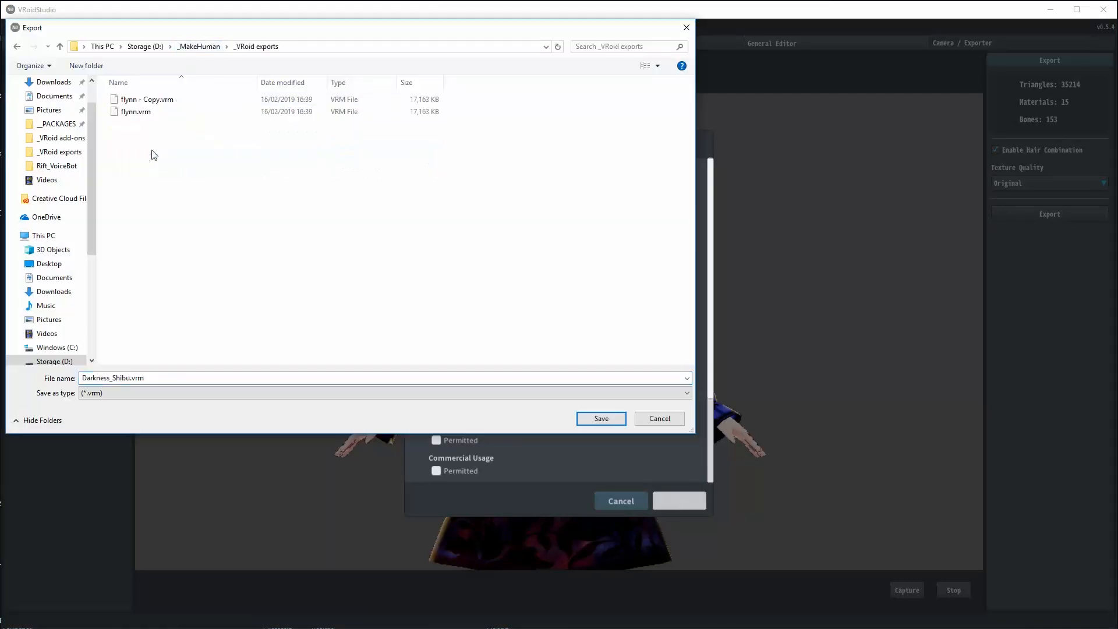
left_click(128, 378)
left_click(128, 378)
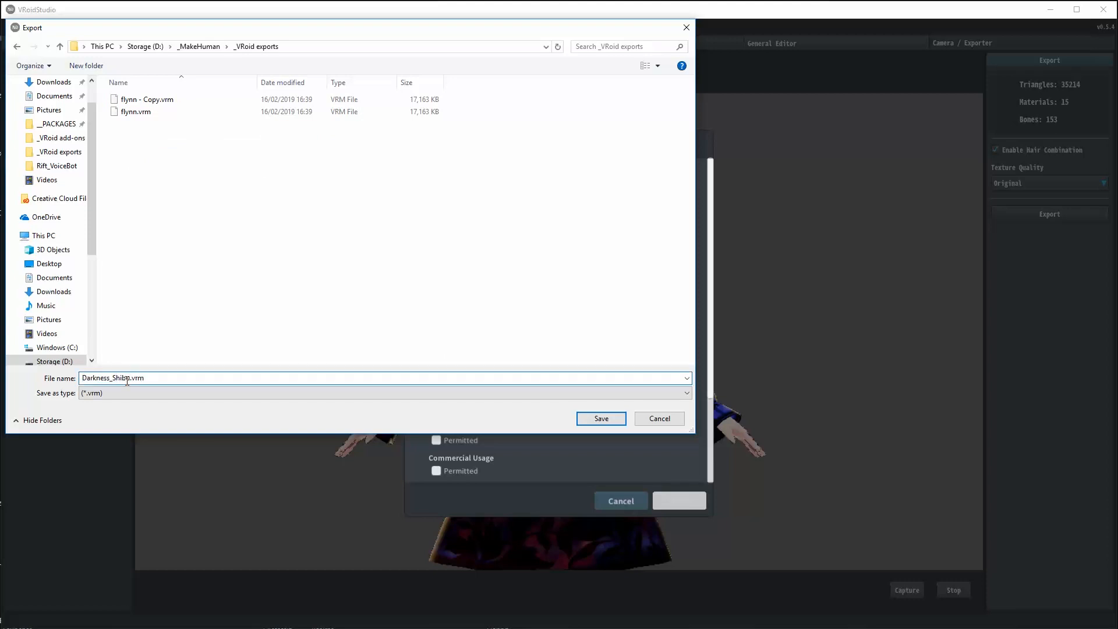
double_click(129, 377)
left_click_drag(319, 38, 473, 85)
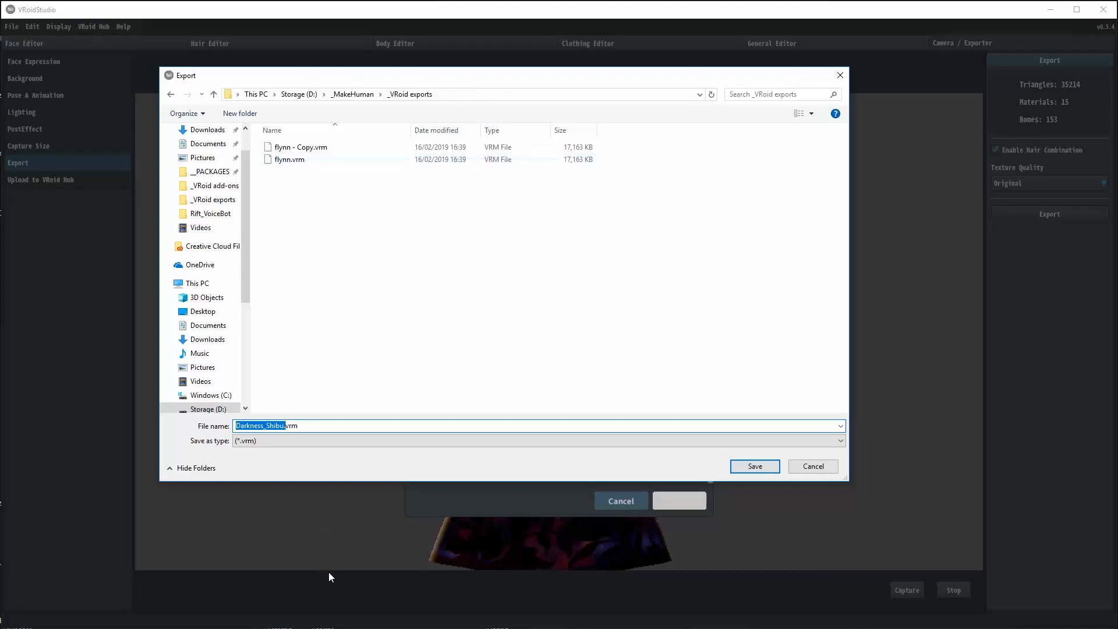
type("MyAvatarTest.")
left_click_drag(283, 427, 297, 427)
left_click(297, 427)
left_click(755, 467)
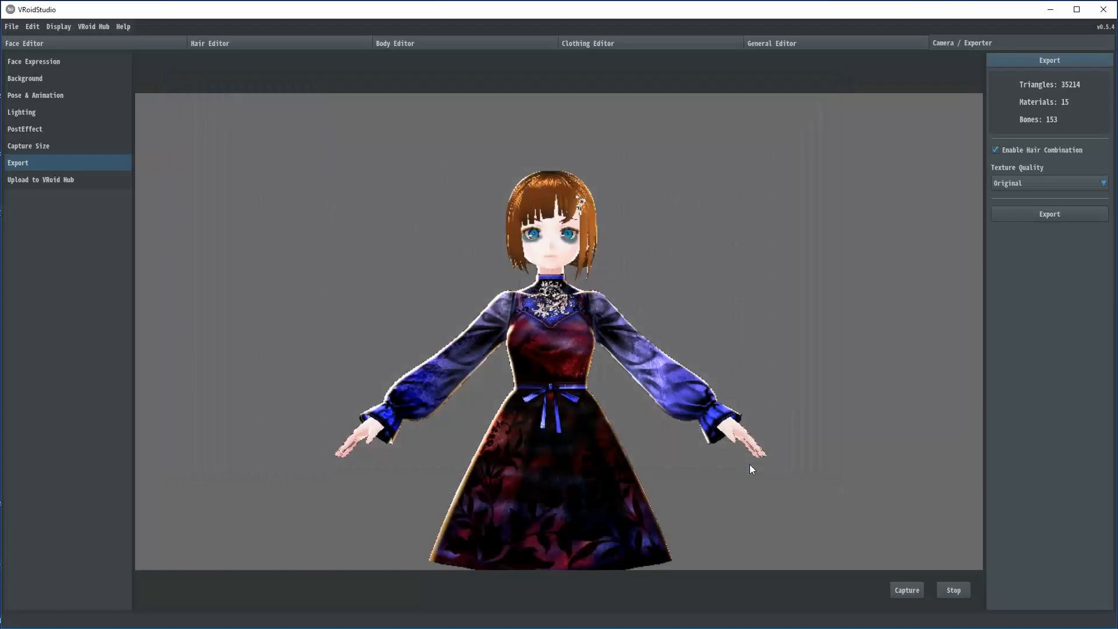
Quit VRoid Studio without saving the avatar changes.
left_click(1104, 10)
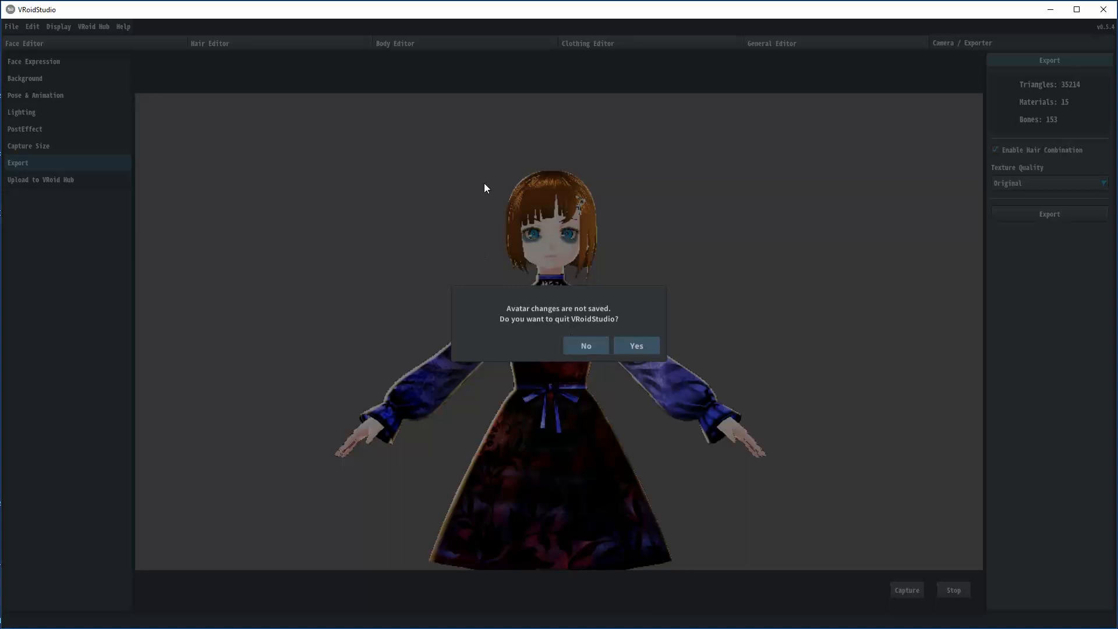
left_click(586, 346)
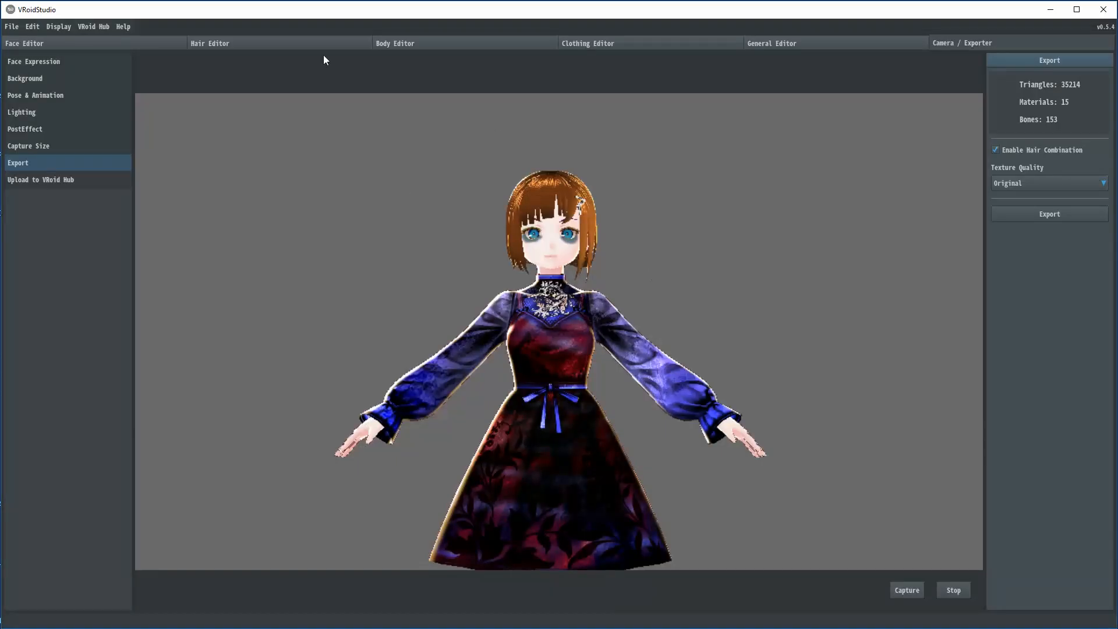
left_click(1105, 10)
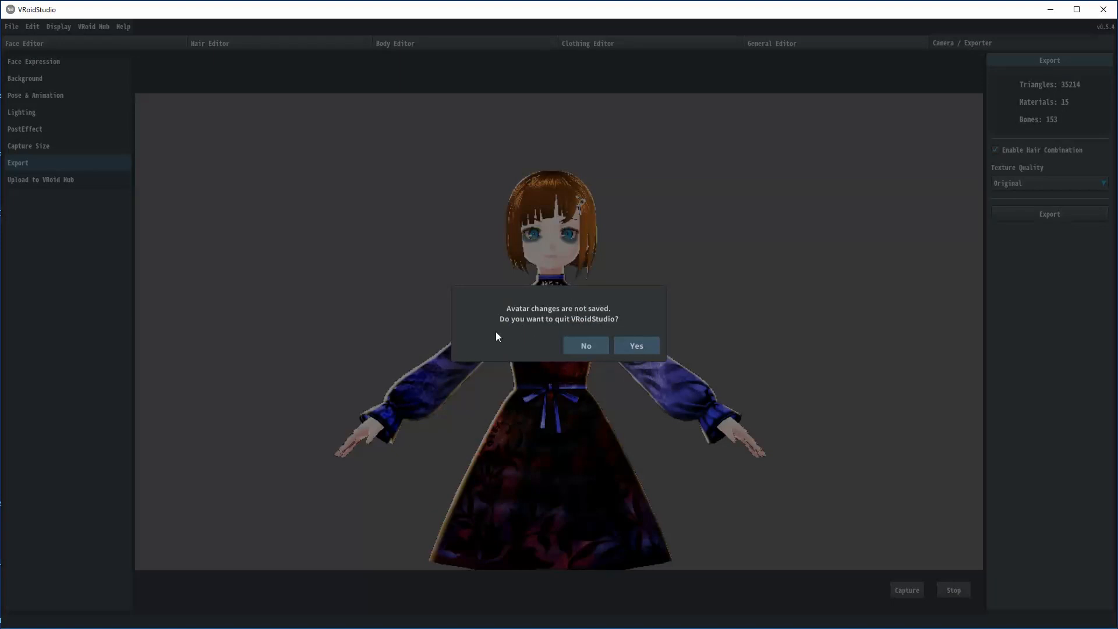
left_click(637, 347)
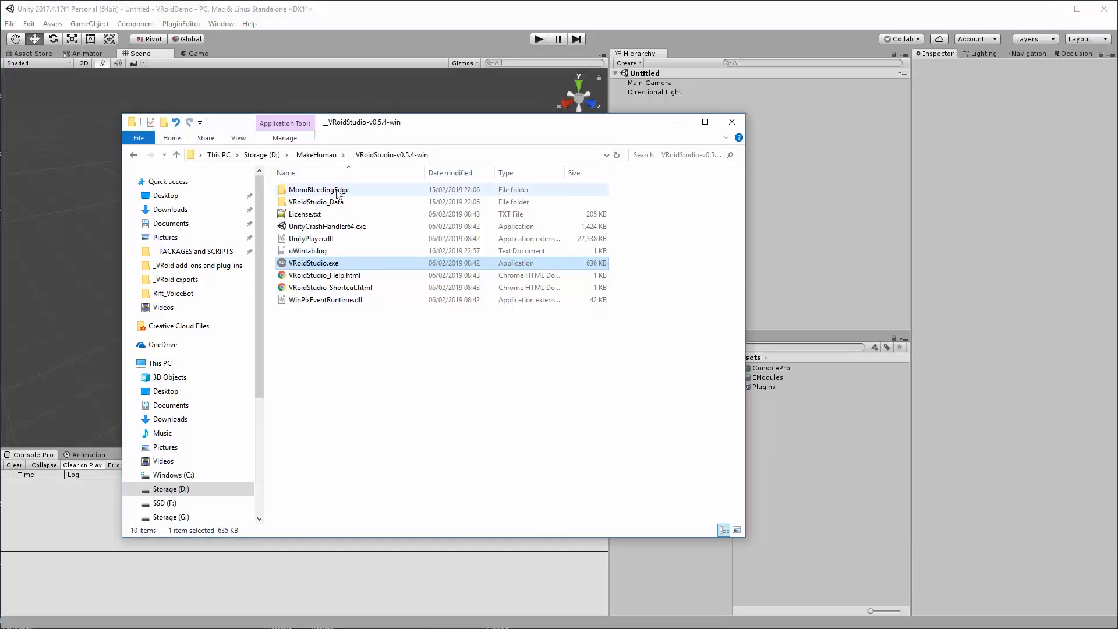
Open the _VRoid add-ons and plug-ins folder inside _MakeHuman in File Explorer, and move the window aside.
left_click(315, 155)
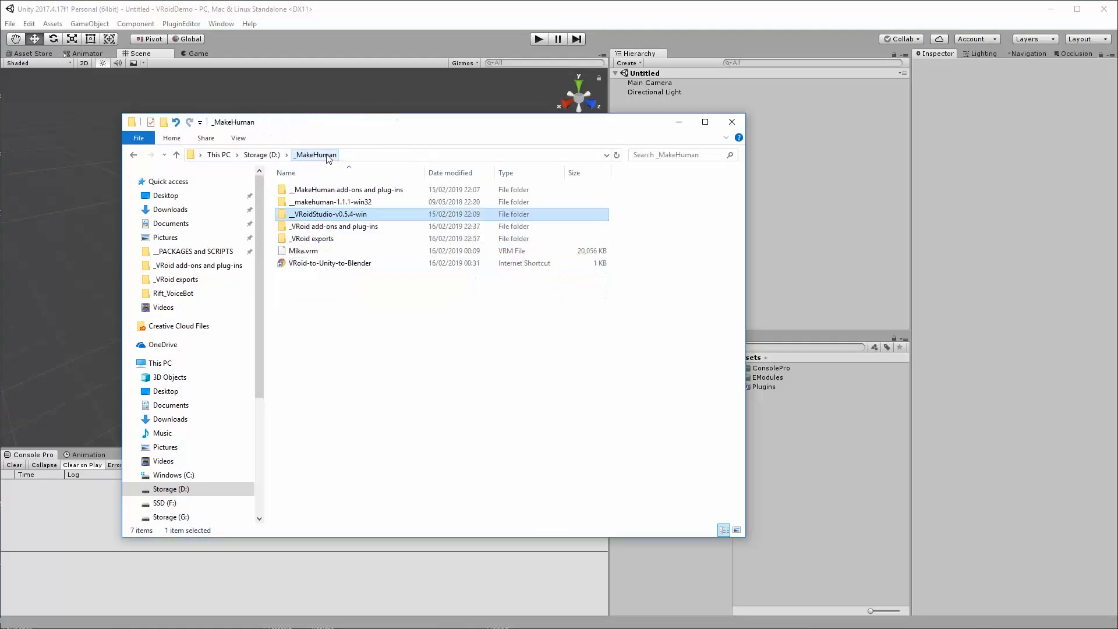
double_click(327, 227)
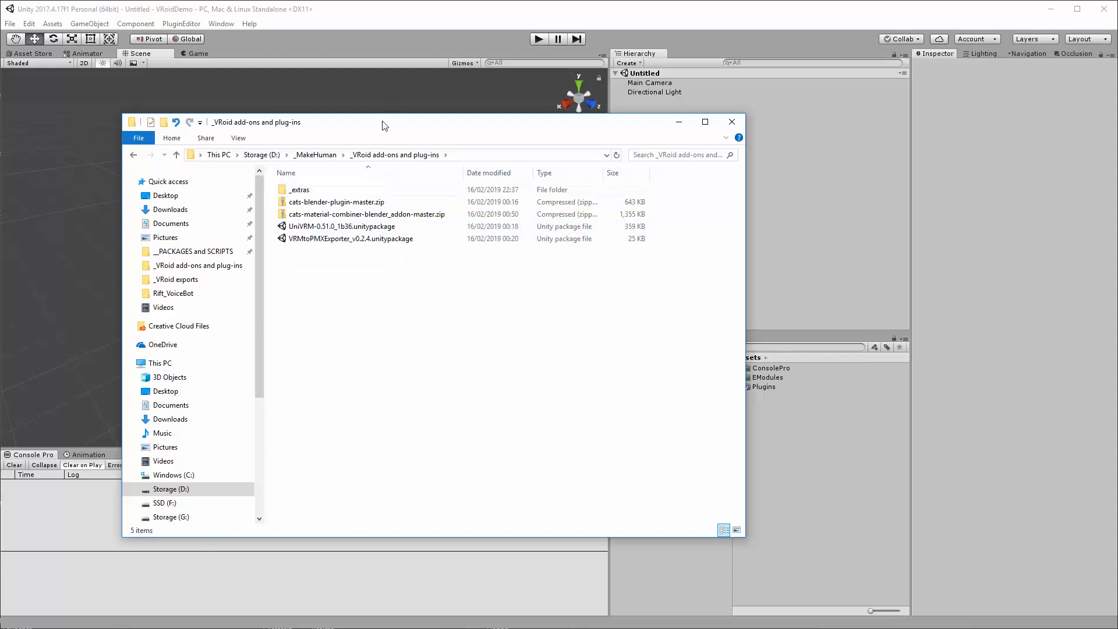
left_click_drag(384, 123, 531, 134)
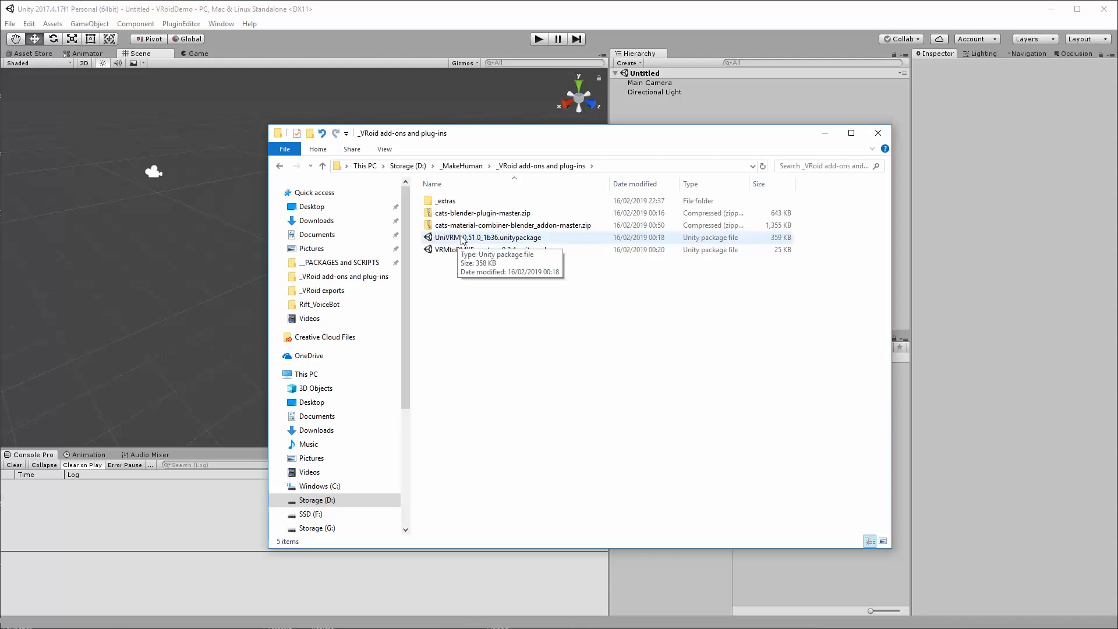
Check the exported avatar files in the _VRoid exports folder, and return to the _MakeHuman folder.
left_click(461, 165)
double_click(457, 250)
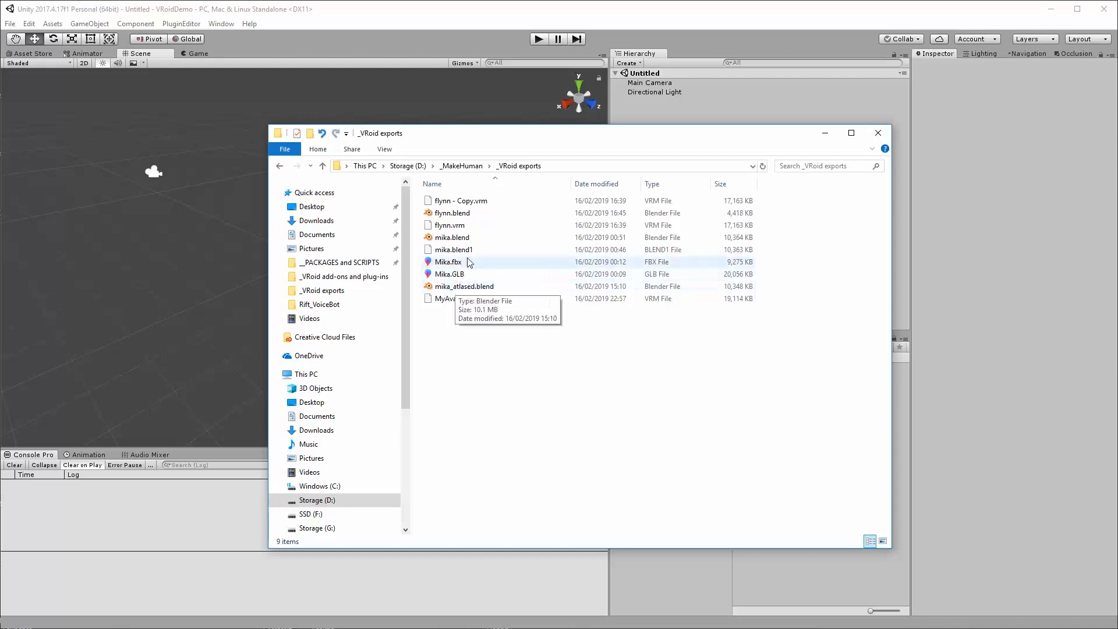
left_click(280, 167)
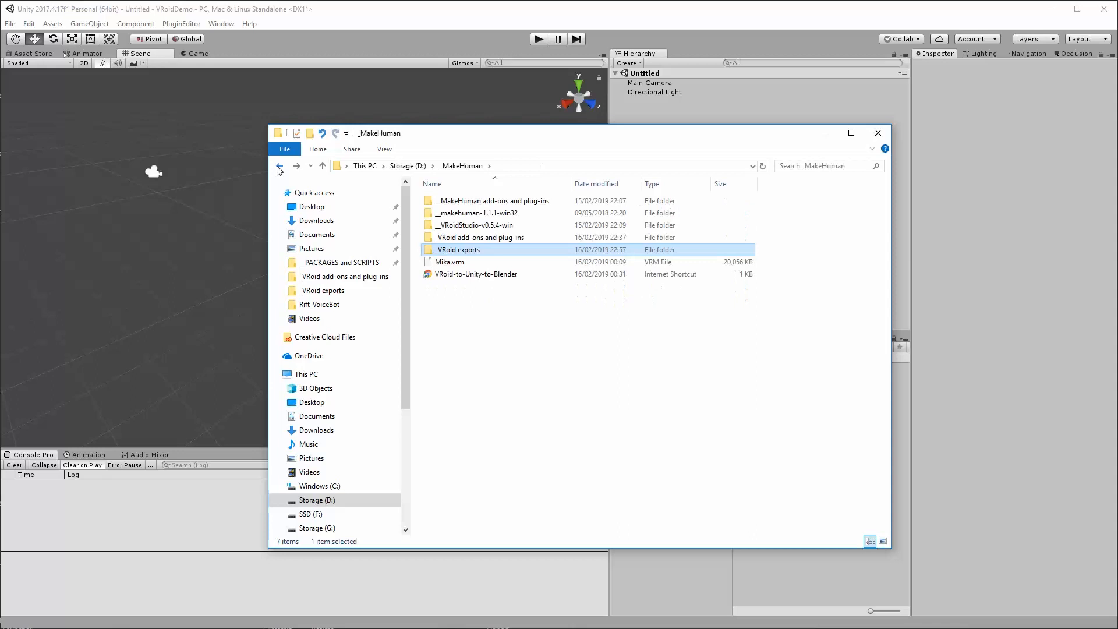
Open the UniVRM-0.51.0_1b36 package from the _VRoid add-ons and plug-ins folder for import into the Unity project.
double_click(489, 239)
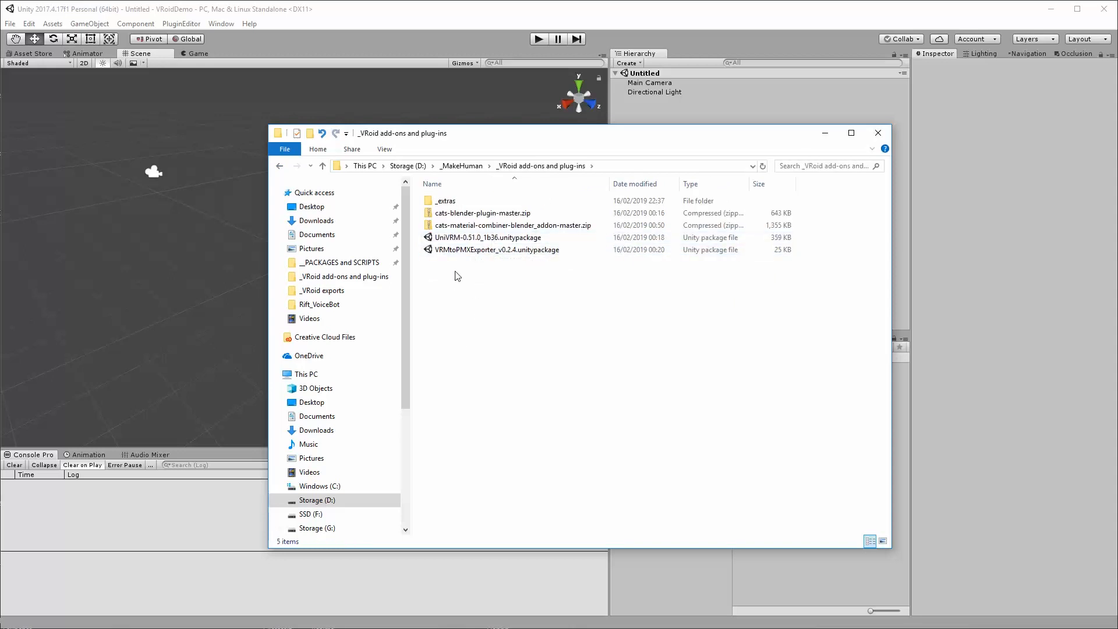
left_click(491, 238)
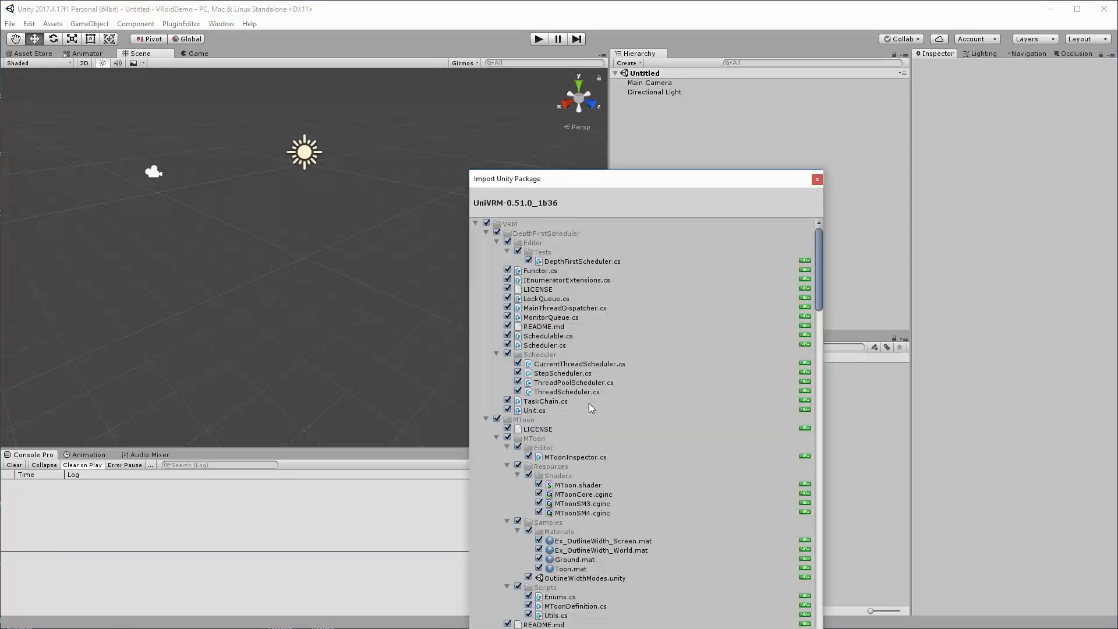
left_click_drag(607, 187, 584, 119)
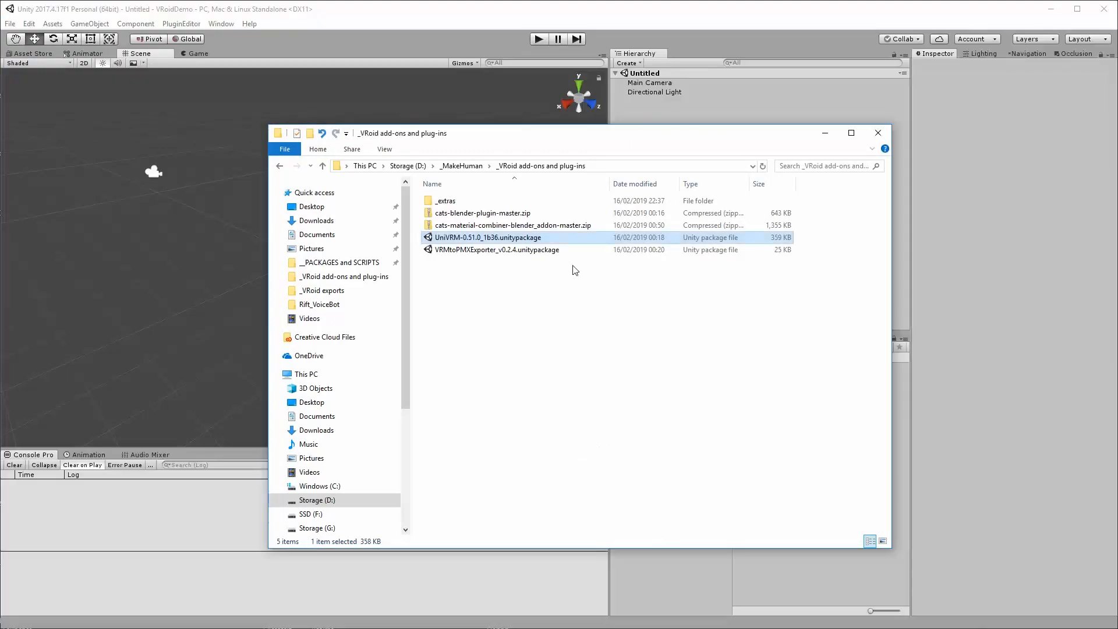
Import all items of the VRMtoPMXExporter_v0.2.4 package into the Unity project, and minimize the File Explorer window.
left_click(462, 256)
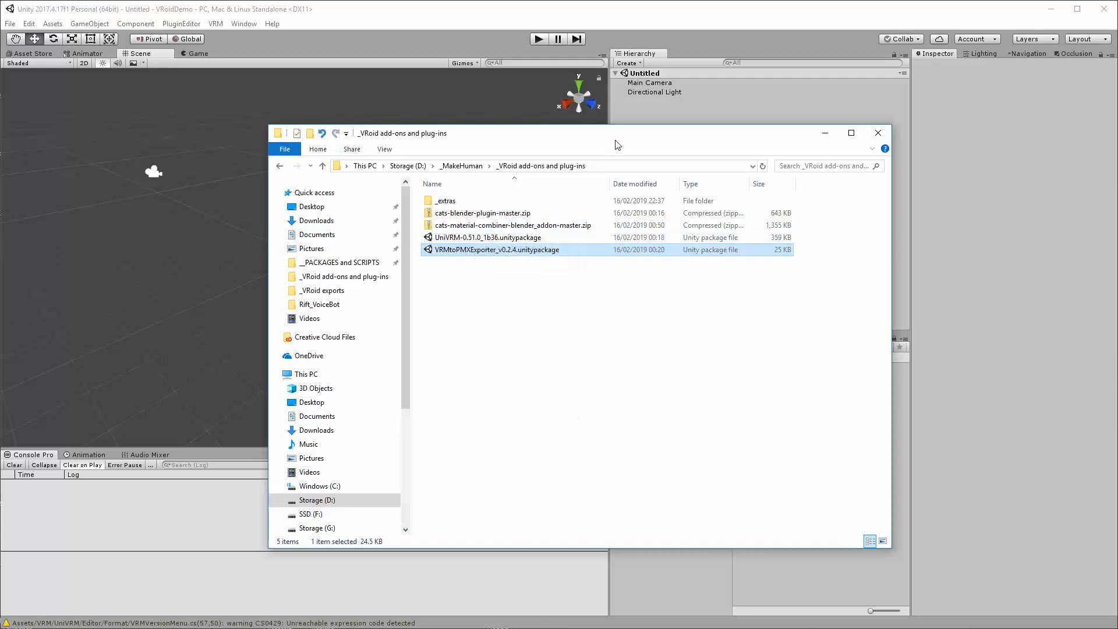
left_click_drag(617, 144, 849, 149)
double_click(693, 256)
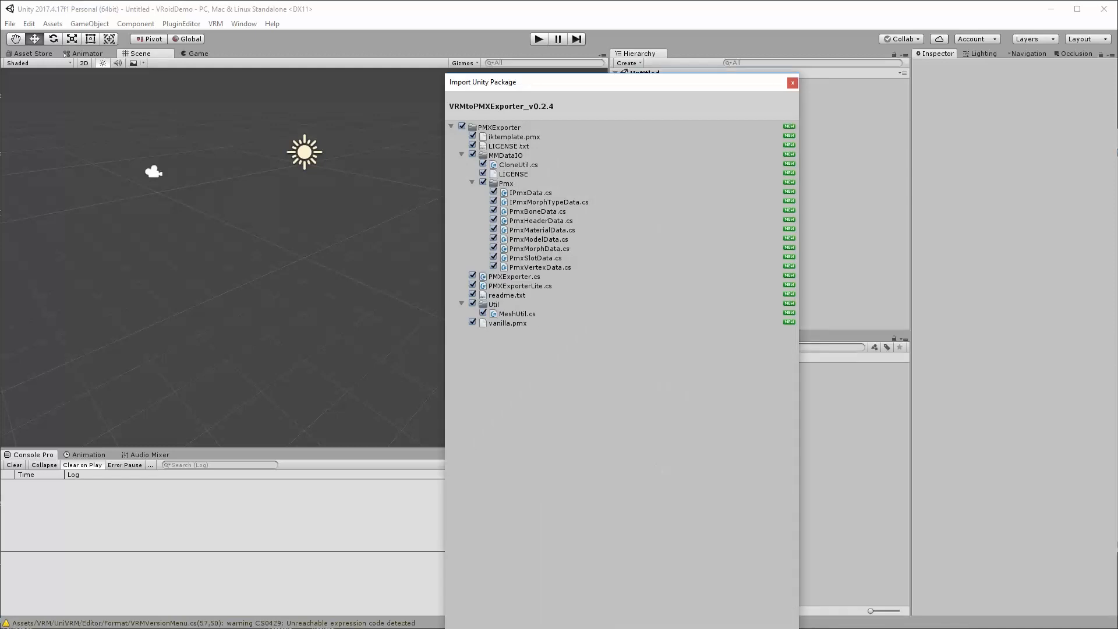
left_click(778, 628)
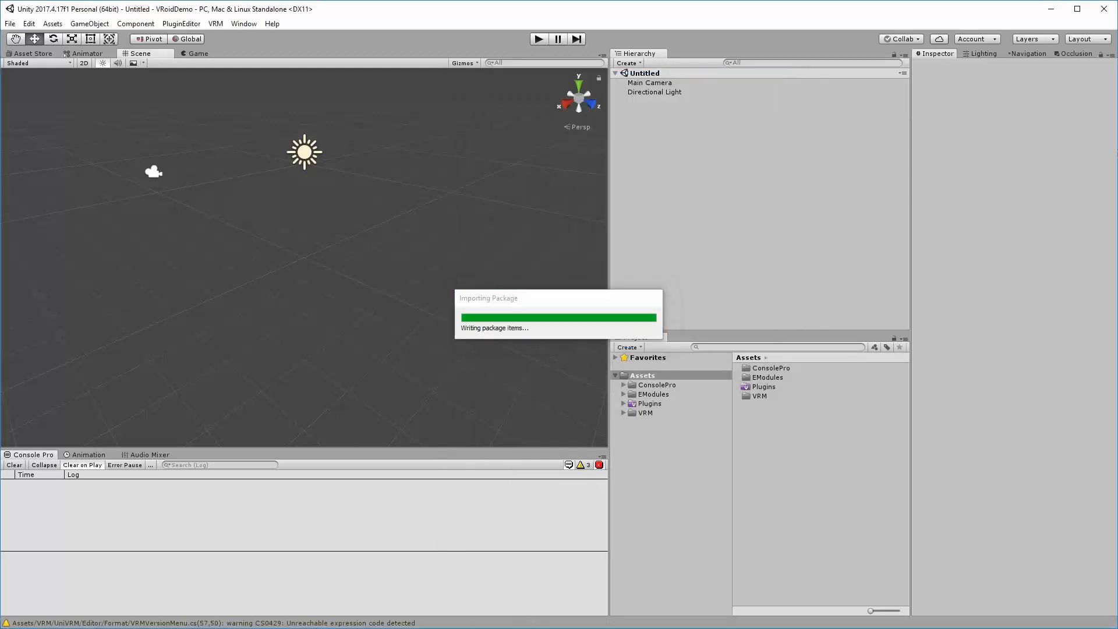
left_click(498, 628)
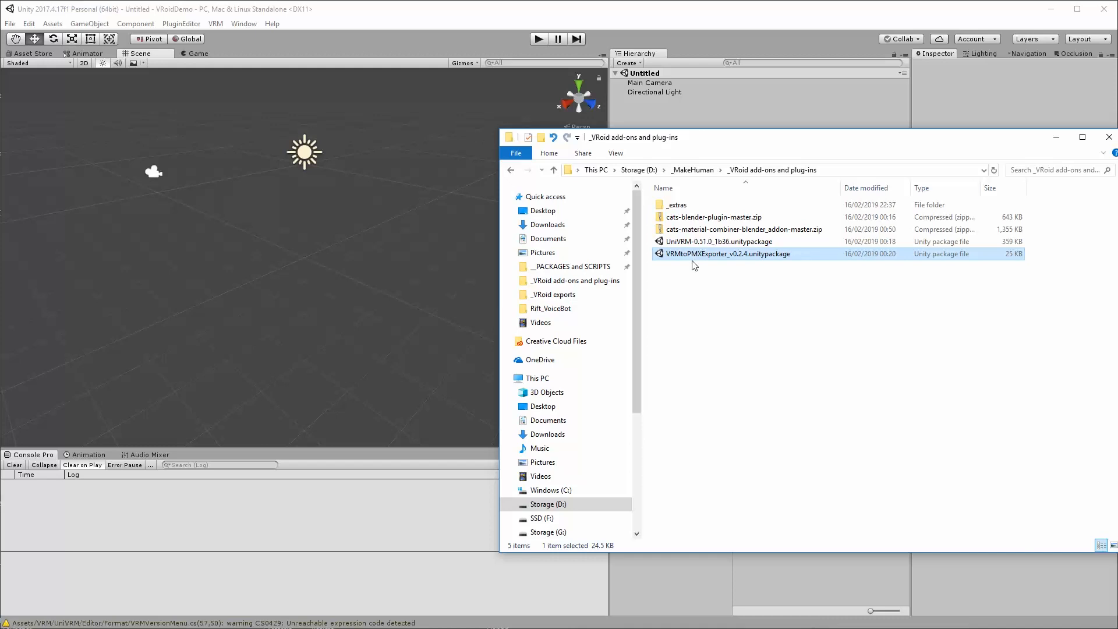
left_click_drag(921, 142, 896, 138)
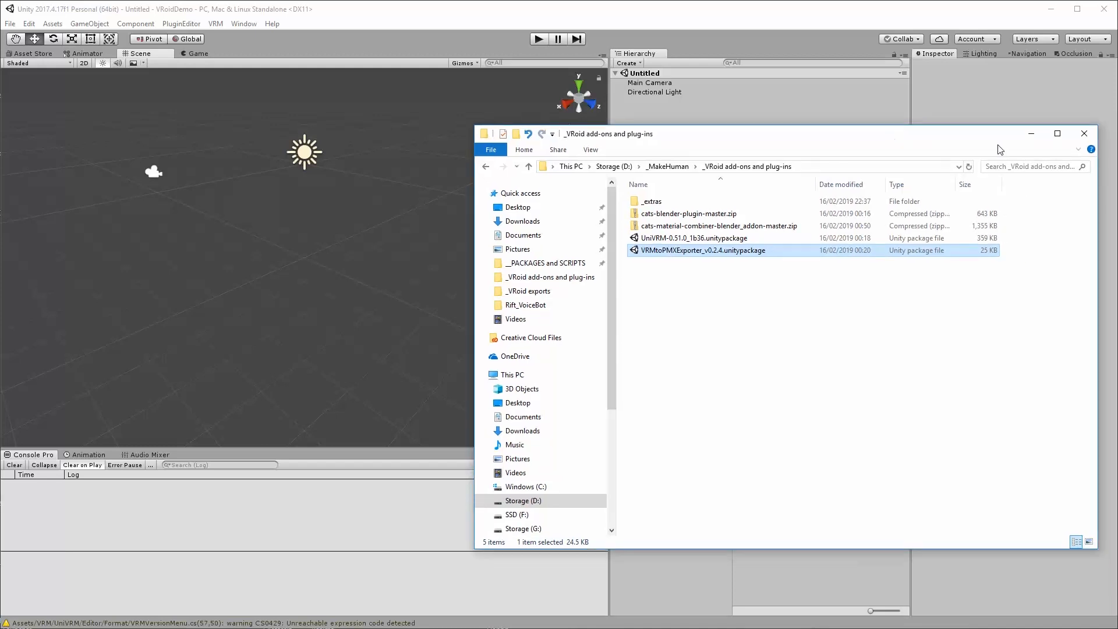
left_click(1034, 136)
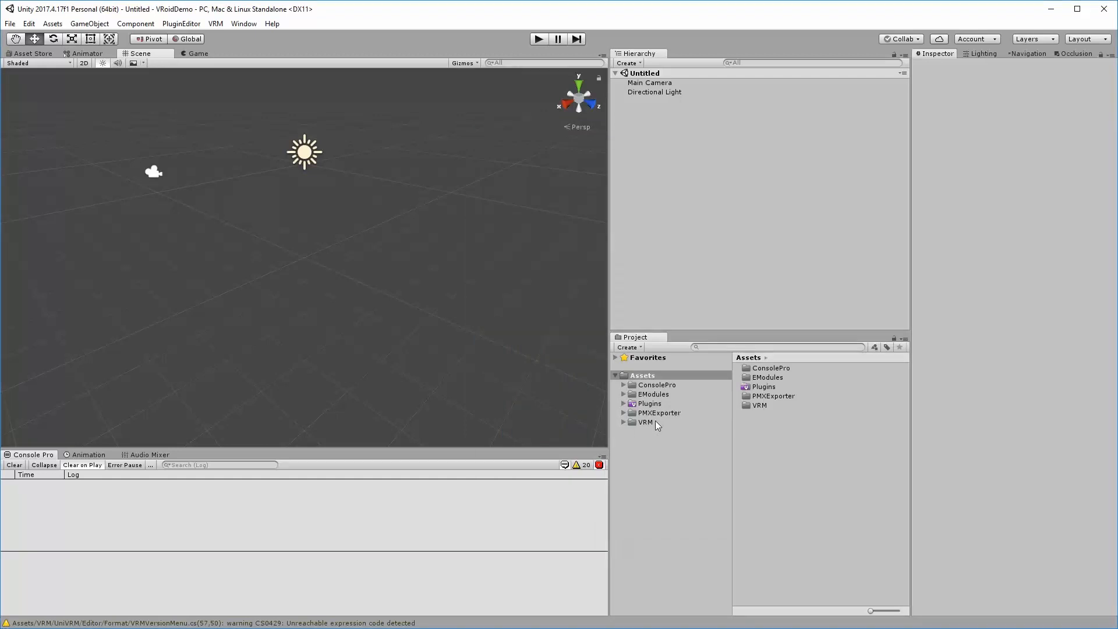
Create a new folder named MyAvatar inside the project's Assets folder.
right_click(645, 374)
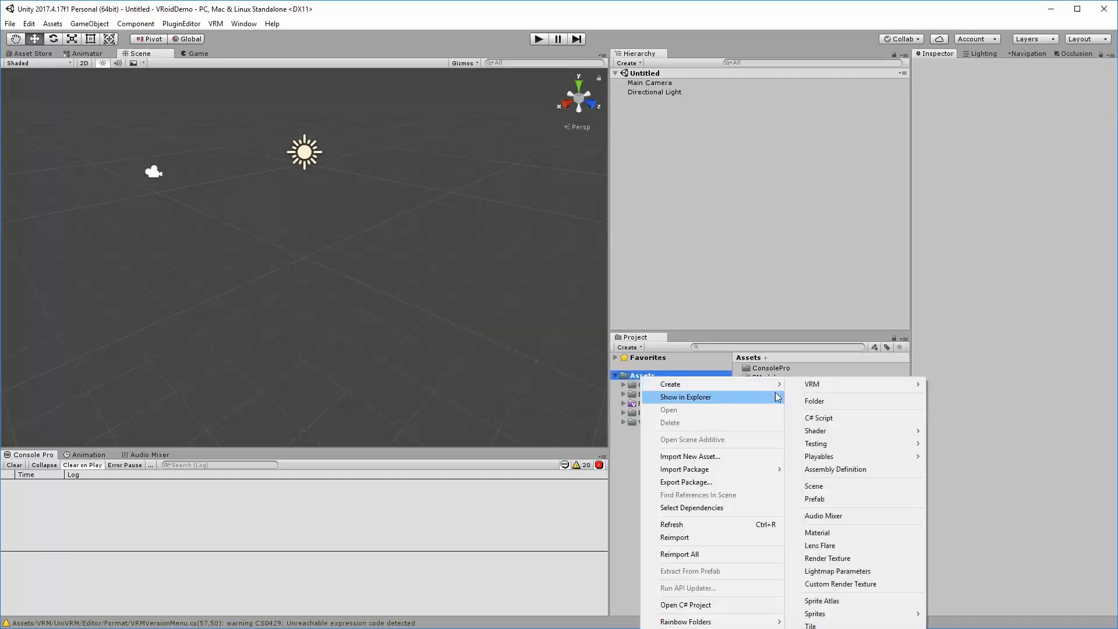
left_click(815, 402)
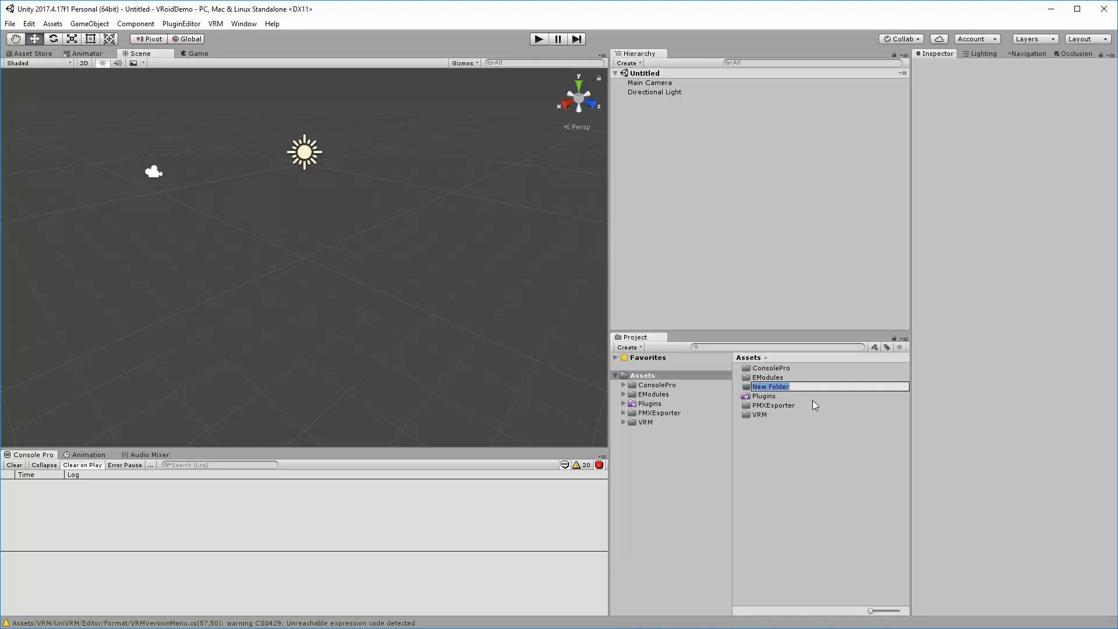
type("MyAvarar")
key("Return")
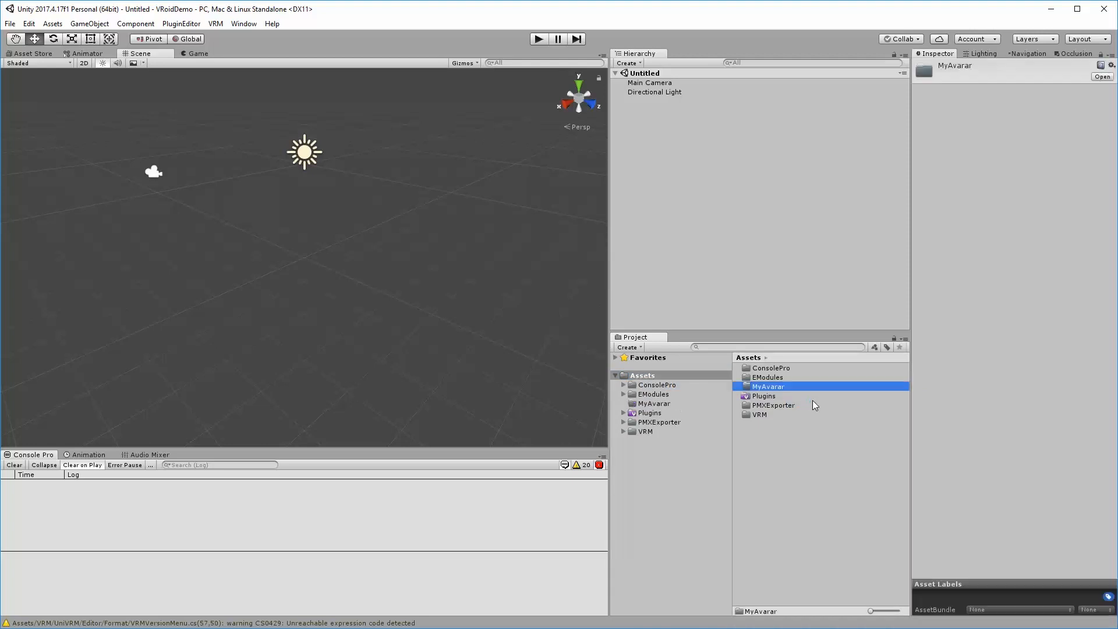
left_click(781, 386)
key("Right")
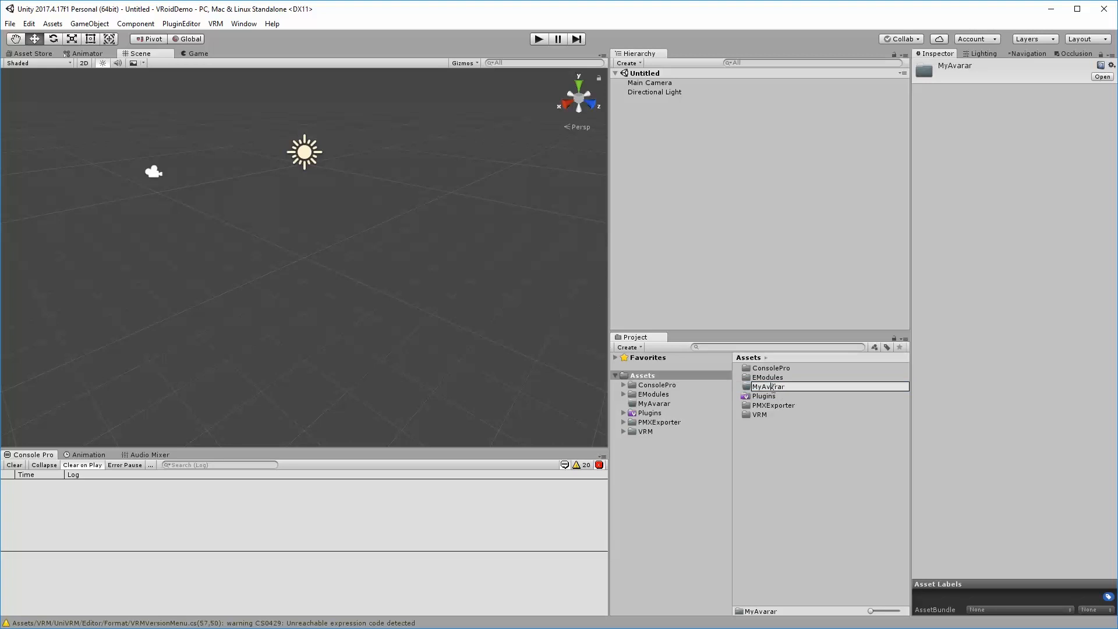
key("Delete")
type("t")
key("Return")
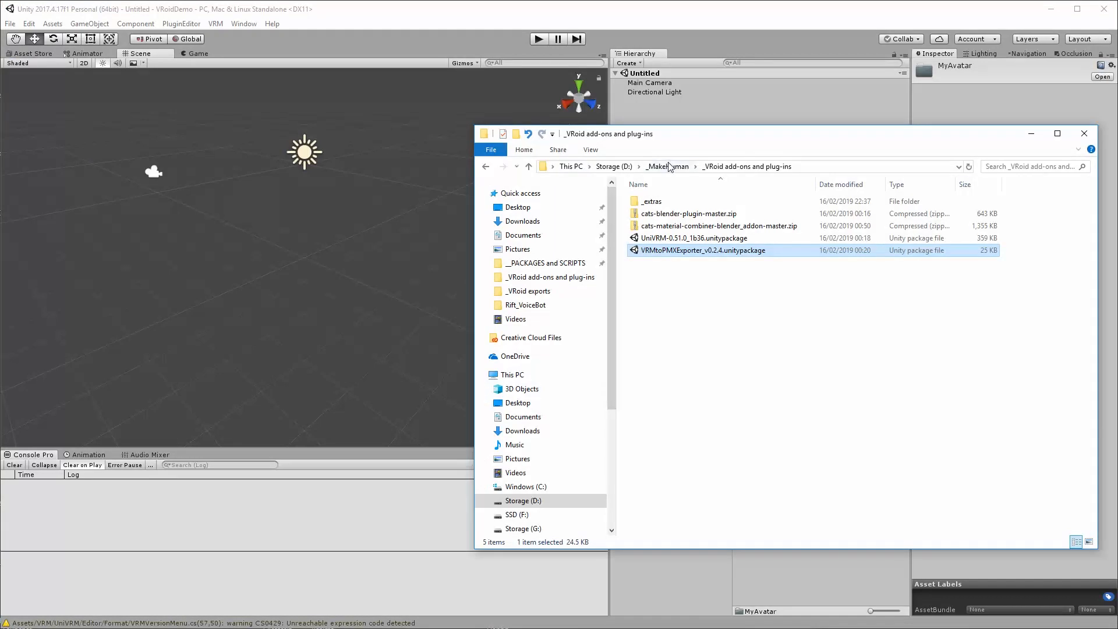
Bring MyAvatarTest.vrm from the _VRoid exports folder inside _MakeHuman into the Unity project's MyAvatar folder.
left_click(670, 167)
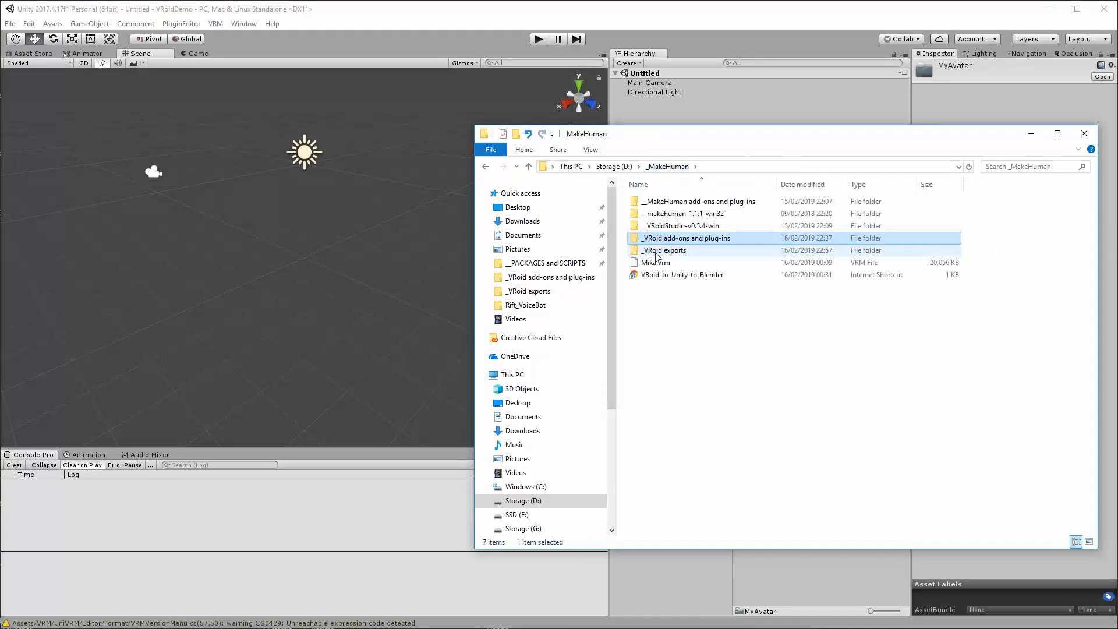
double_click(669, 250)
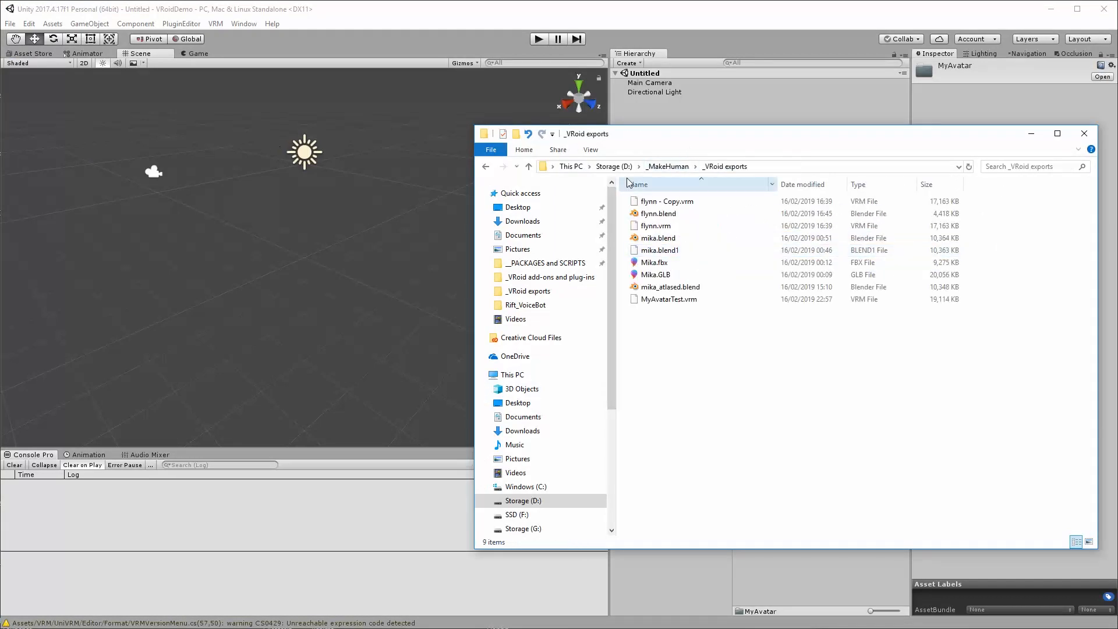
left_click_drag(647, 133, 182, 114)
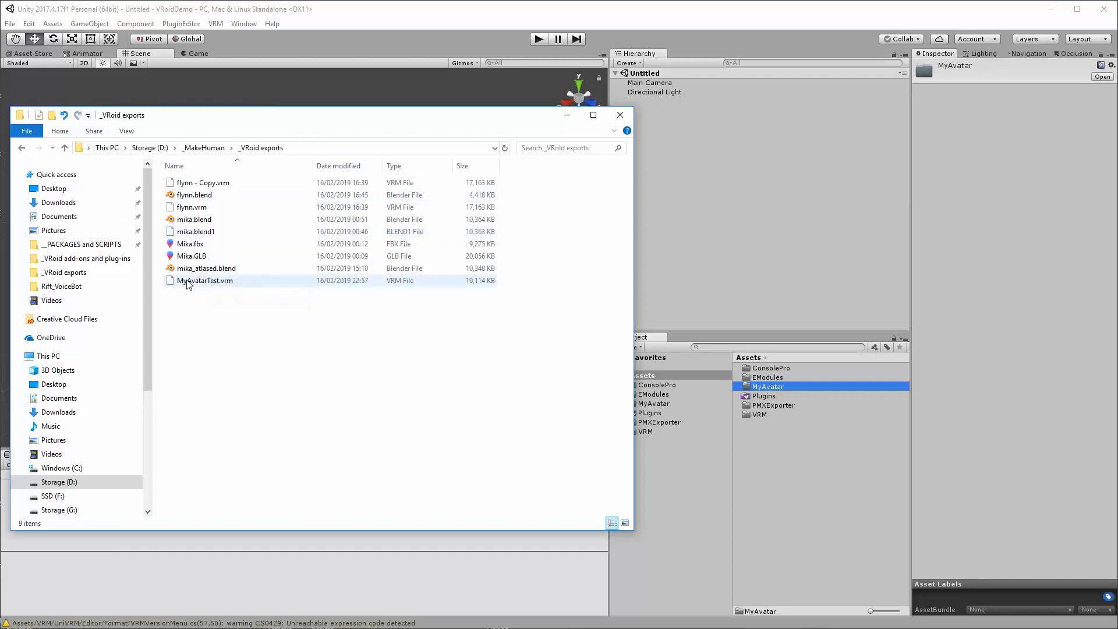
left_click_drag(185, 284, 771, 386)
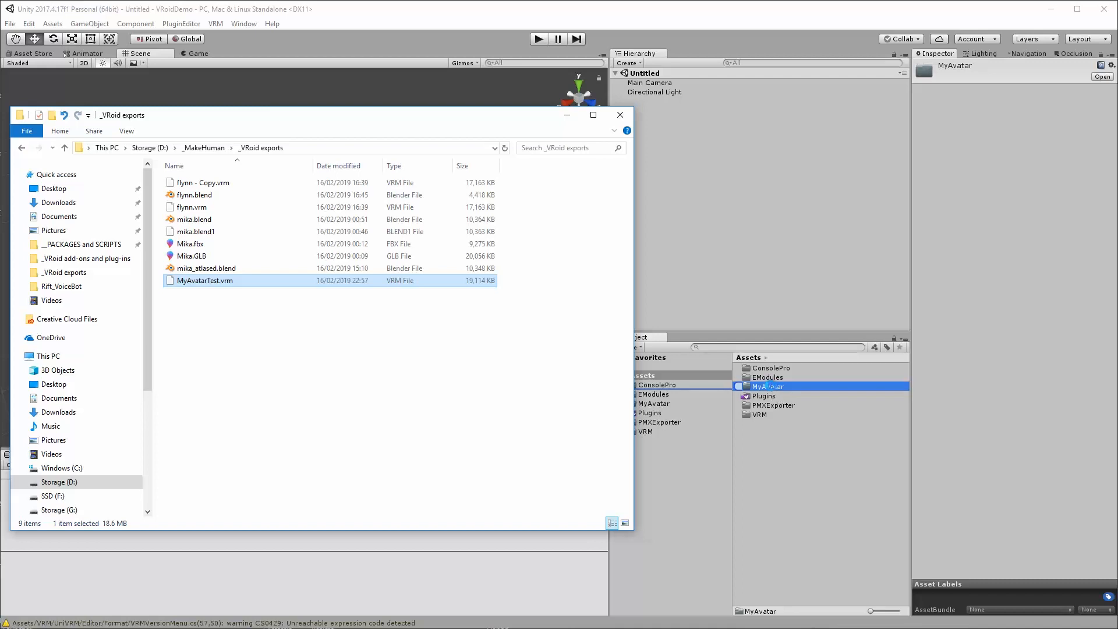
left_click_drag(769, 386, 769, 386)
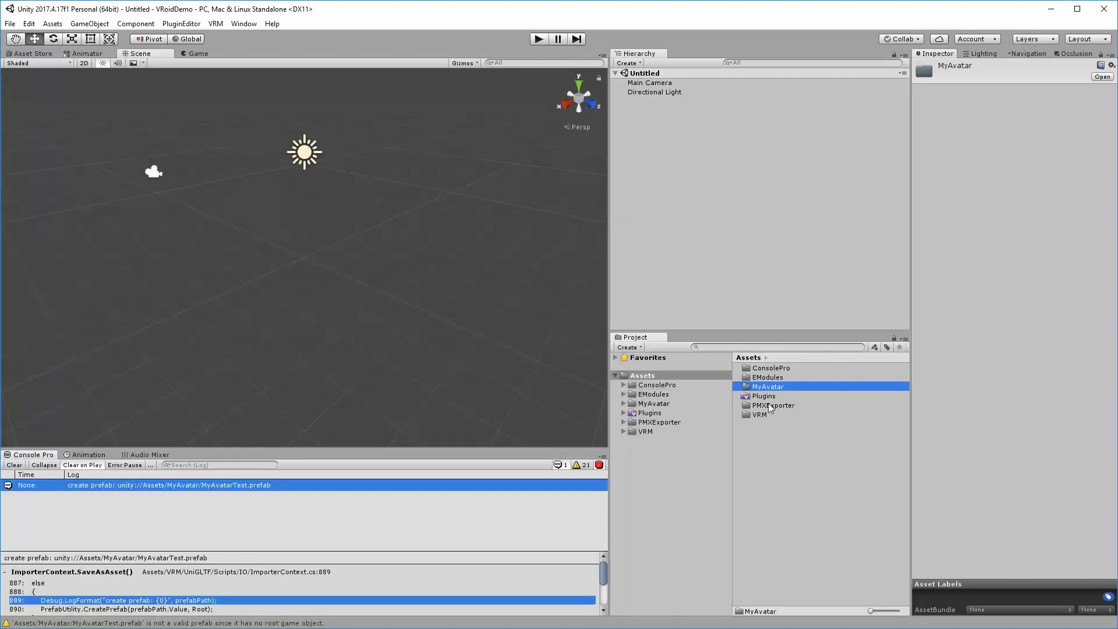
Add the MyAvatarTest prefab from the MyAvatar folder to the scene hierarchy.
double_click(746, 388)
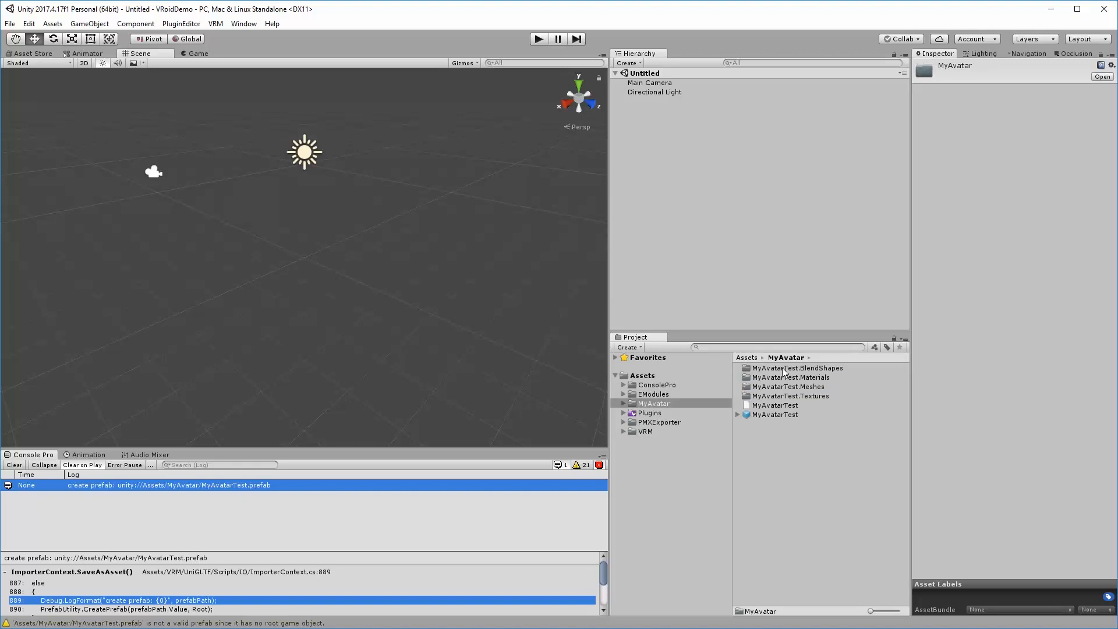
left_click(762, 416)
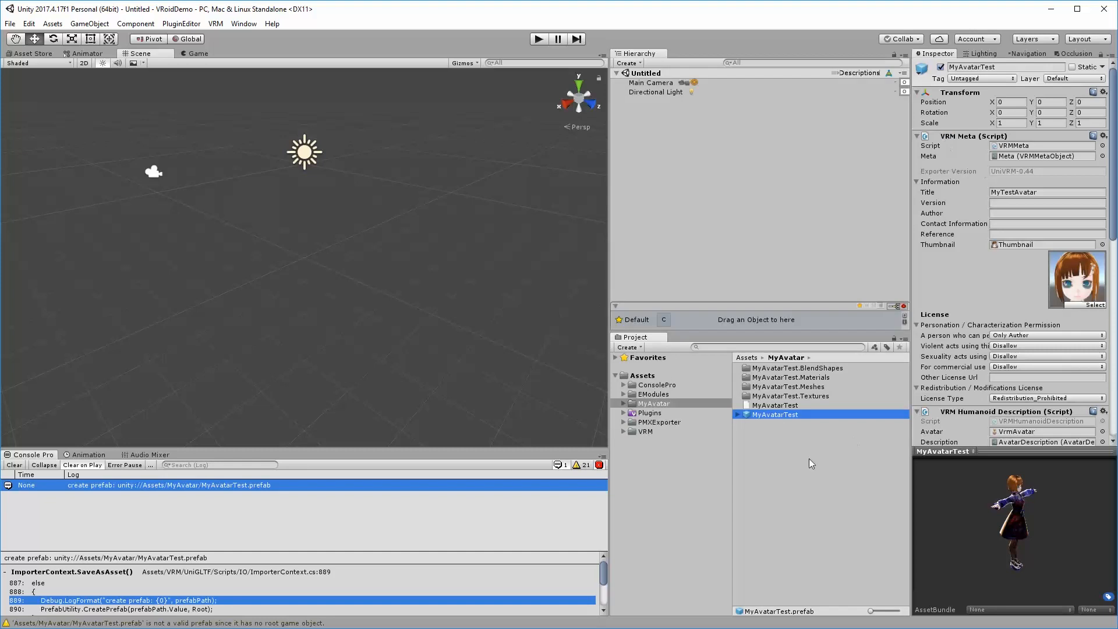
left_click_drag(759, 411, 645, 139)
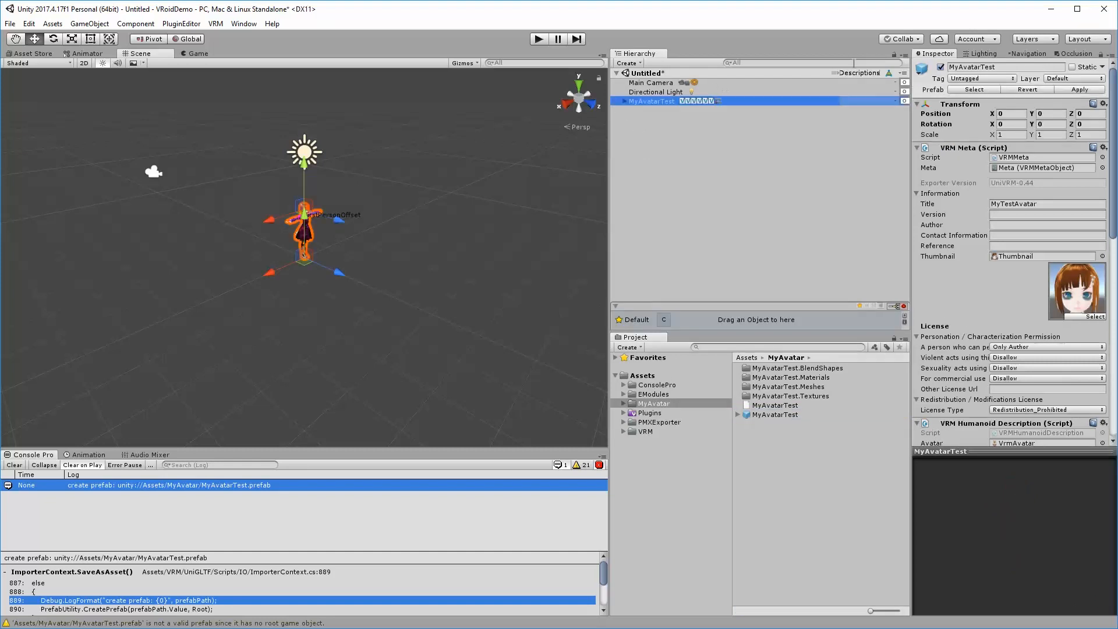
Turn off the Descriptions, Components and Memory Info displays in the scene hierarchy.
left_click(837, 73)
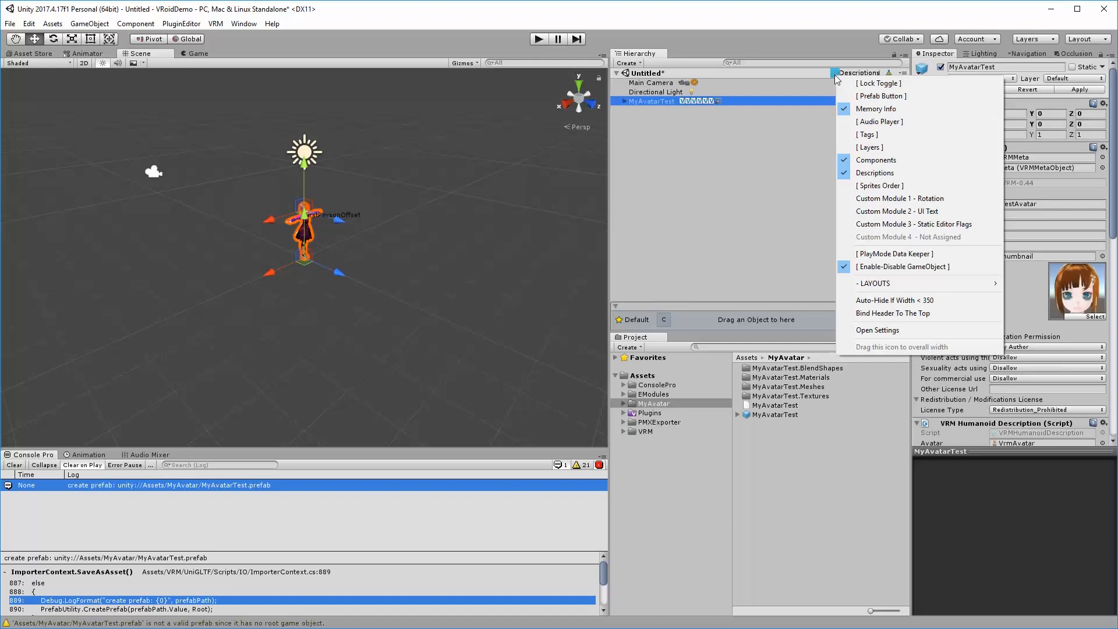
left_click(882, 173)
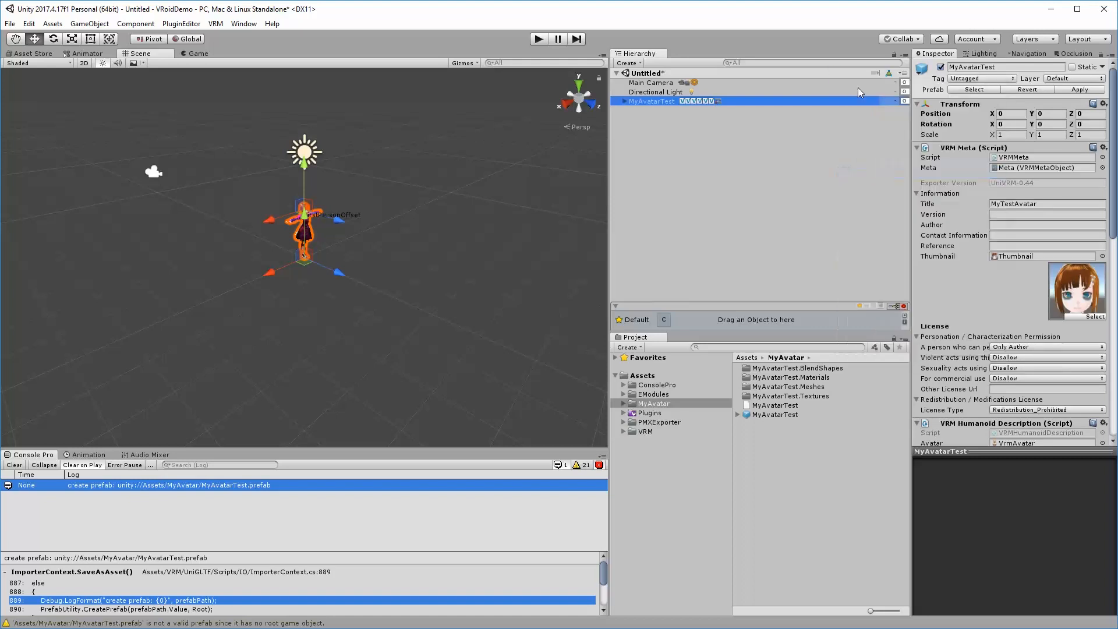
left_click(875, 74)
left_click(882, 155)
left_click(872, 78)
left_click(876, 73)
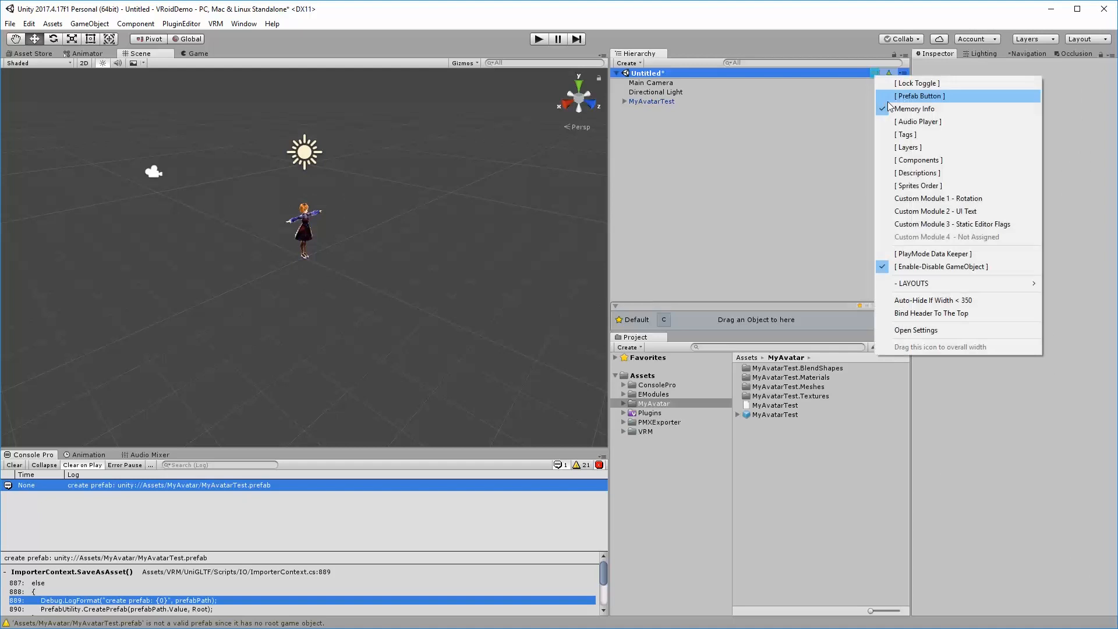
left_click(885, 110)
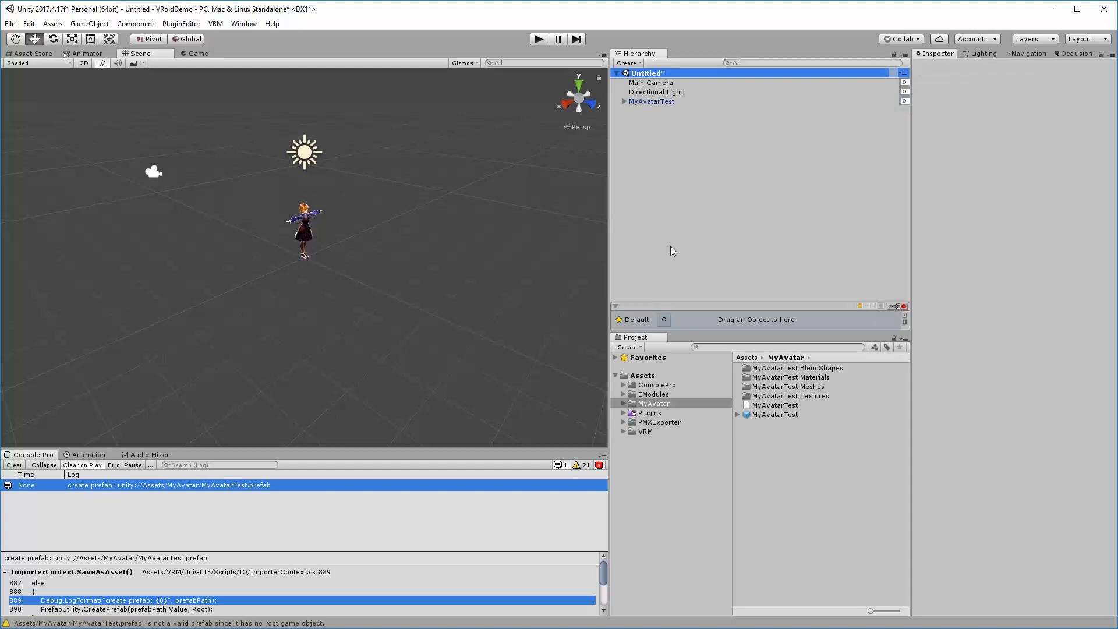
Examine the MyAvatarTest model up close from the front in the scene, and review its VRM and Animator components.
scroll(365, 272, "up", 8)
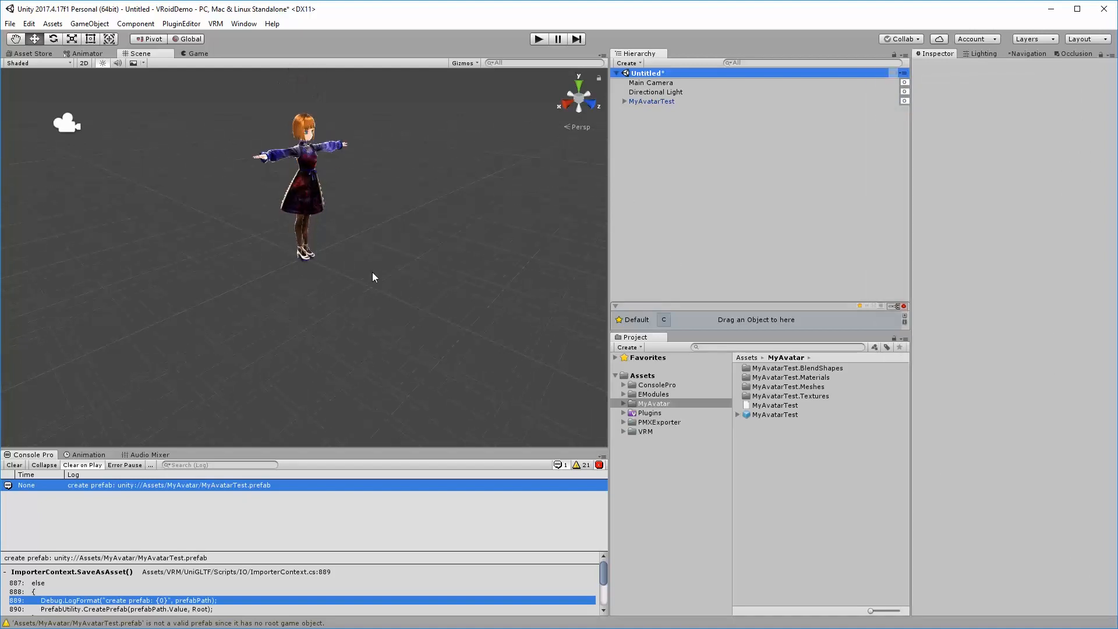
middle_click_drag(424, 240, 399, 299)
left_click_drag(400, 300, 377, 303, "alt")
middle_click_drag(377, 302, 392, 290)
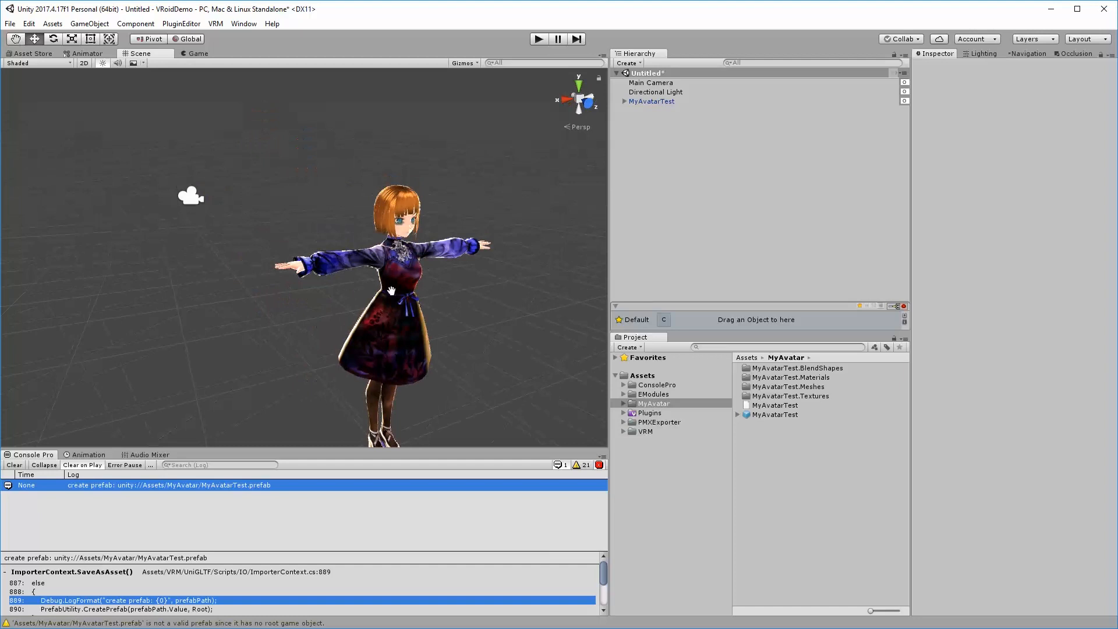
left_click_drag(392, 289, 338, 272, "alt")
middle_click_drag(338, 272, 284, 255)
left_click(660, 101)
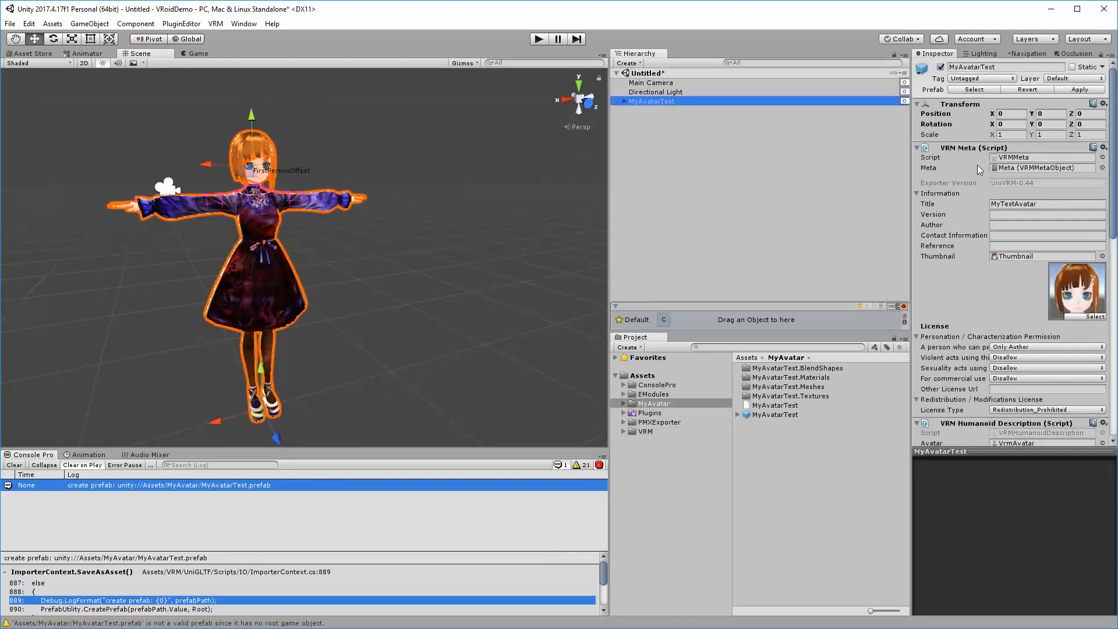
scroll(1032, 319, "down", 15)
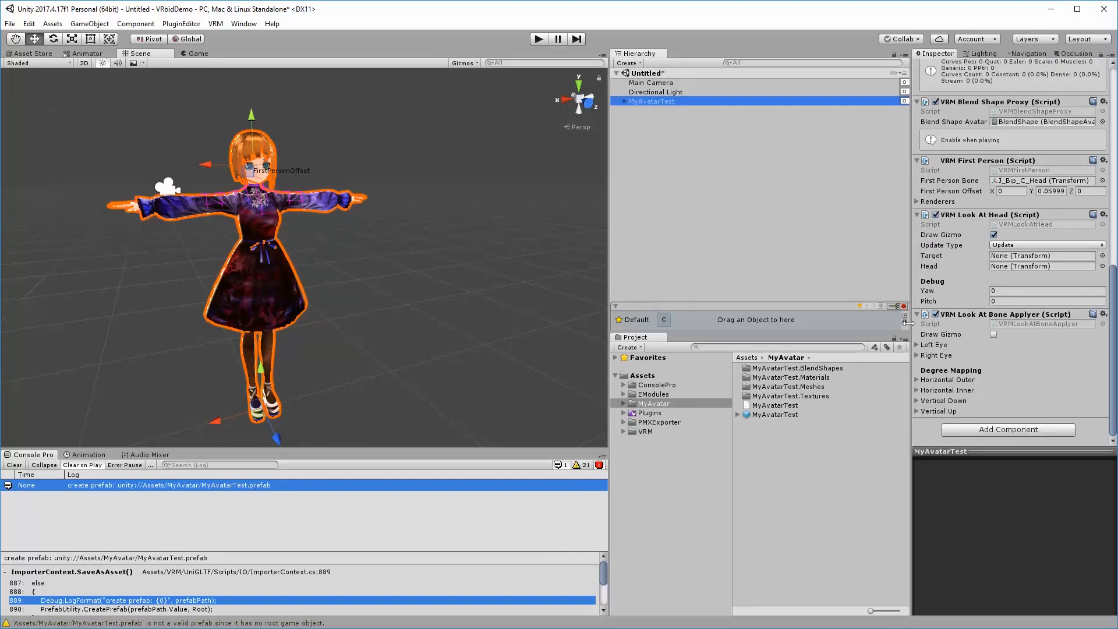
scroll(953, 284, "up", 5)
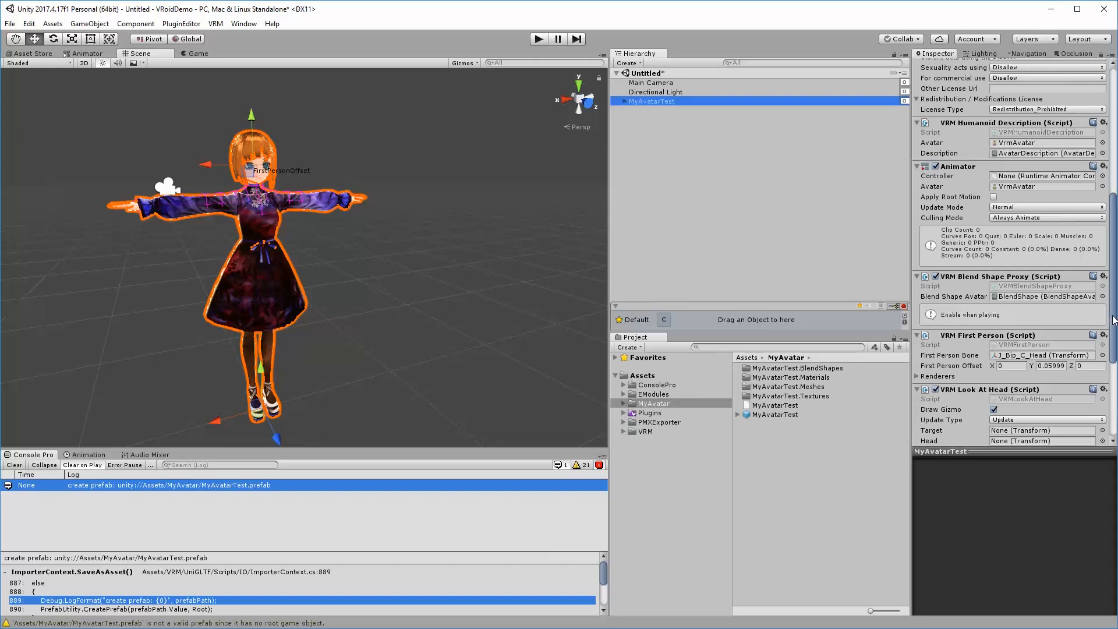
left_click_drag(1113, 319, 1111, 189)
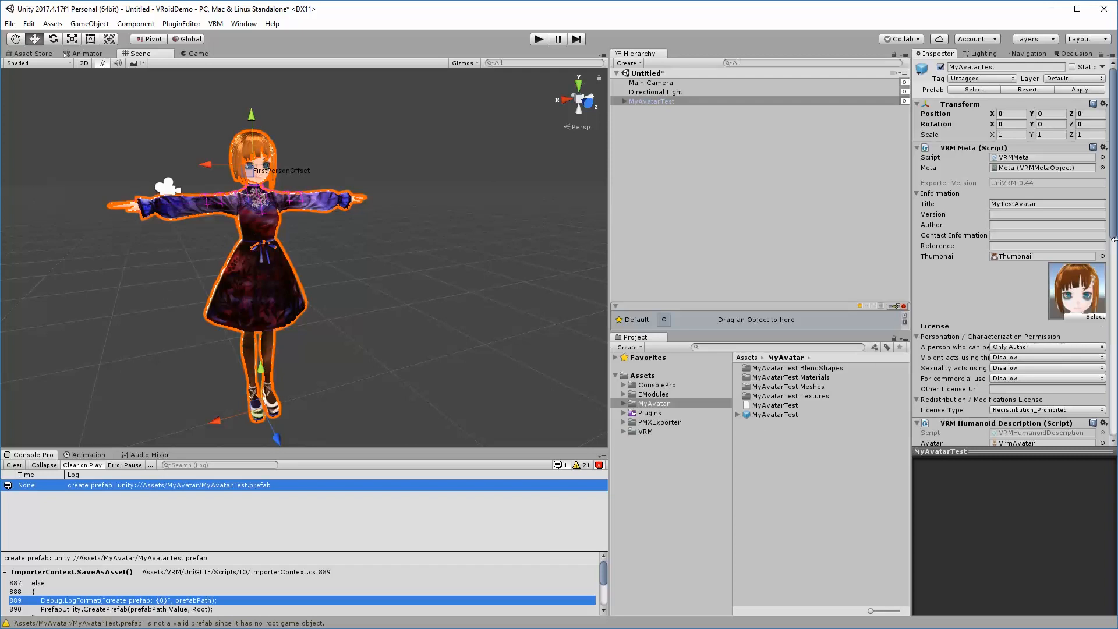
Rename the MyAvatarTest.Textures folder as tex.
left_click(806, 396)
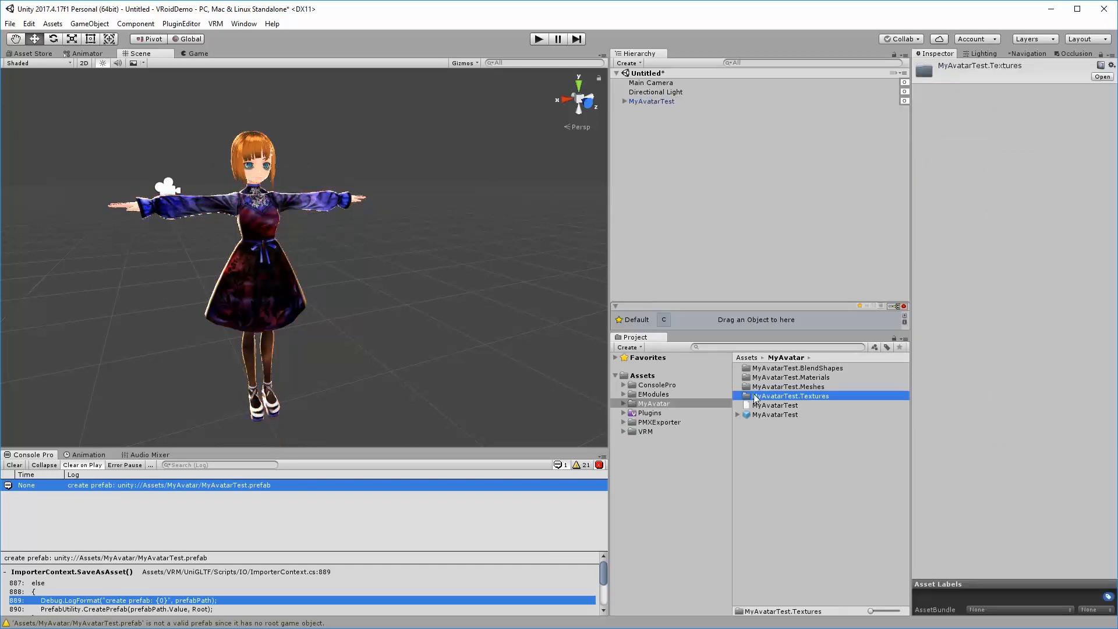
left_click(795, 406)
left_click(807, 397)
left_click(810, 397)
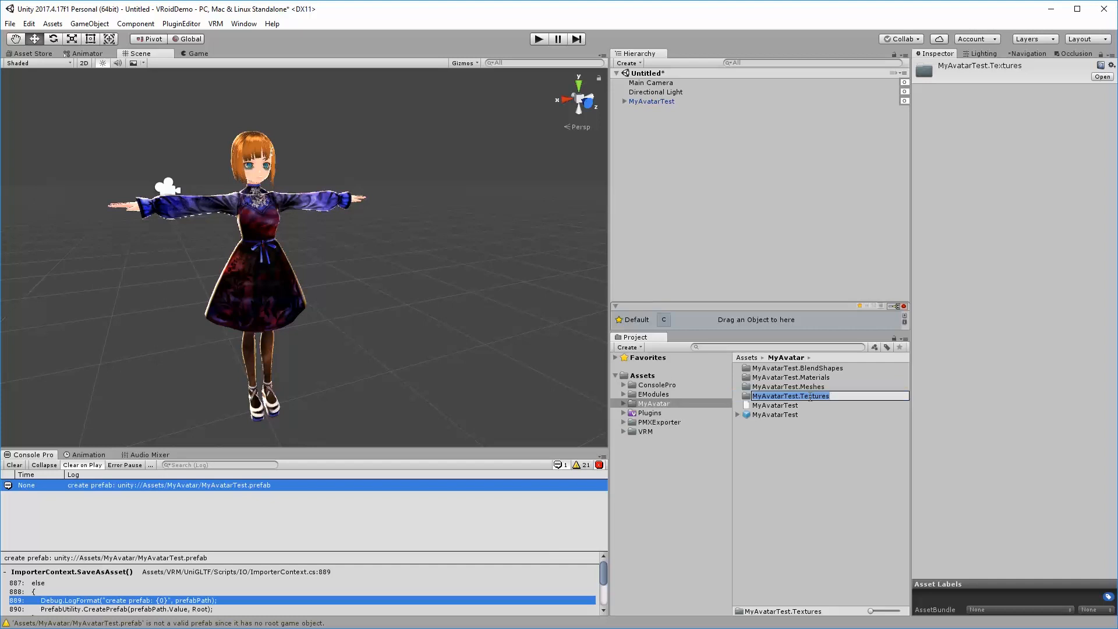
type("tex")
key("Return")
Add the PMX Exporter component to the MyAvatarTest prefab in the MyAvatar folder.
left_click(792, 415)
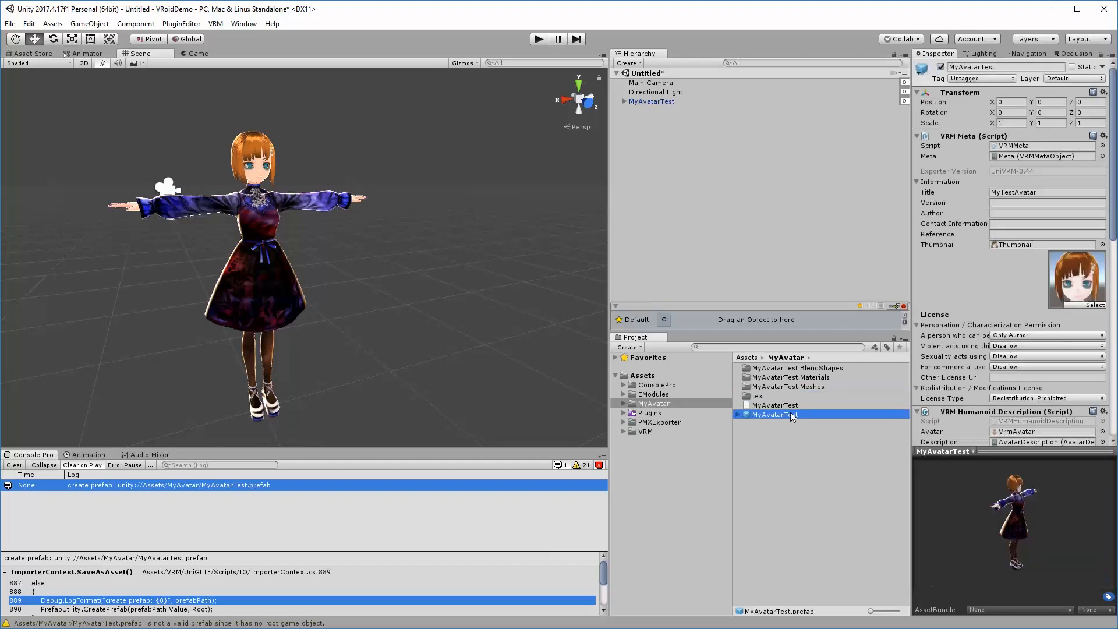
left_click_drag(1114, 233, 1115, 434)
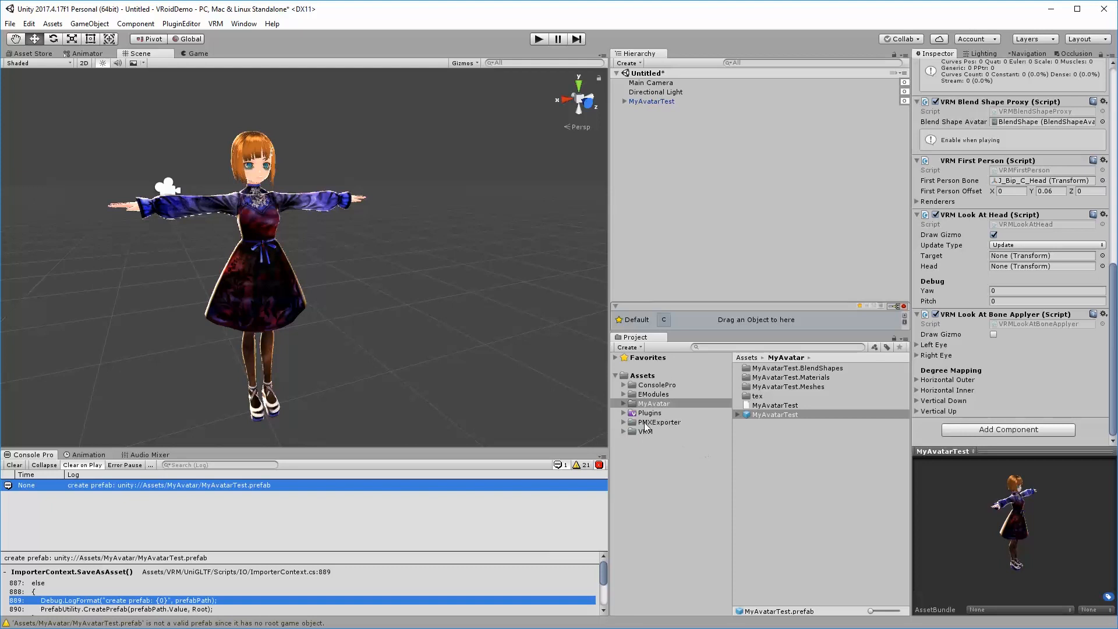
left_click(1008, 431)
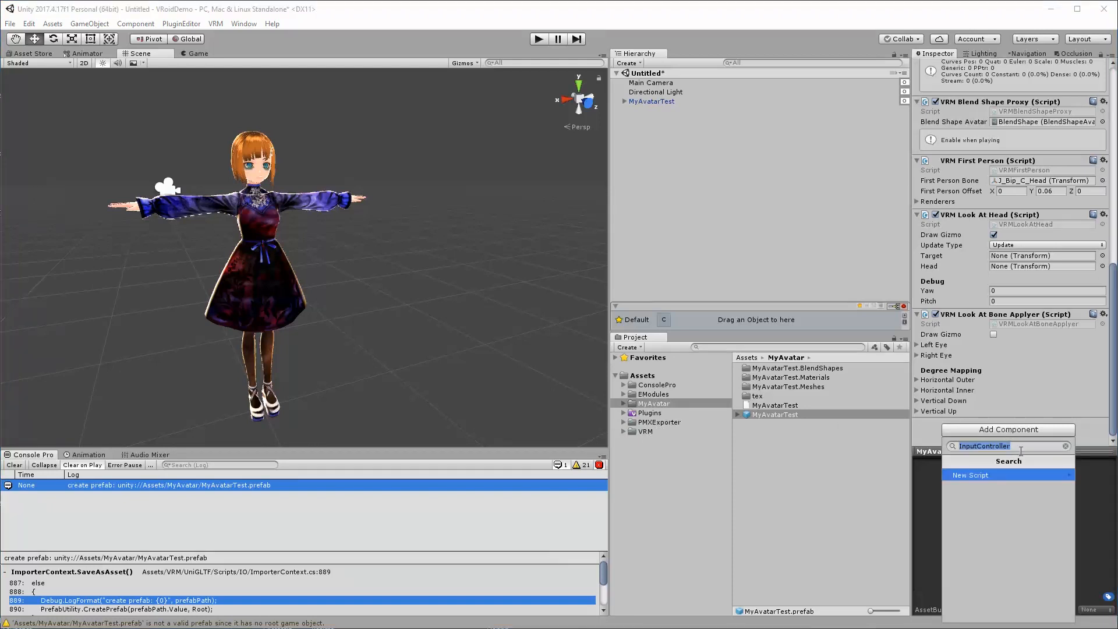
type("V")
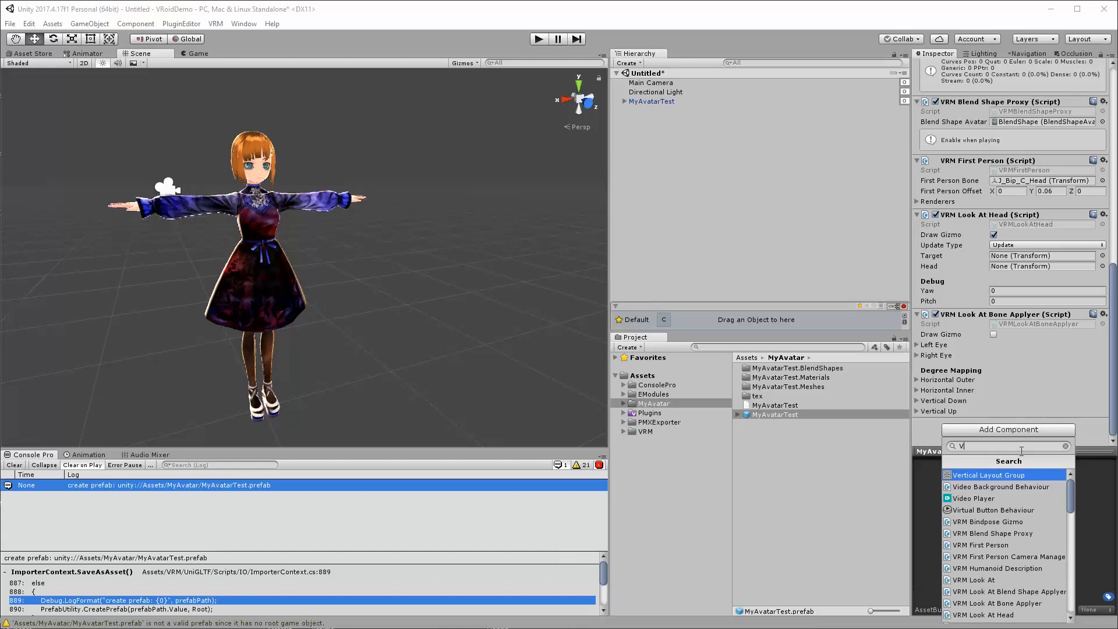
key("BackSpace")
type("PM")
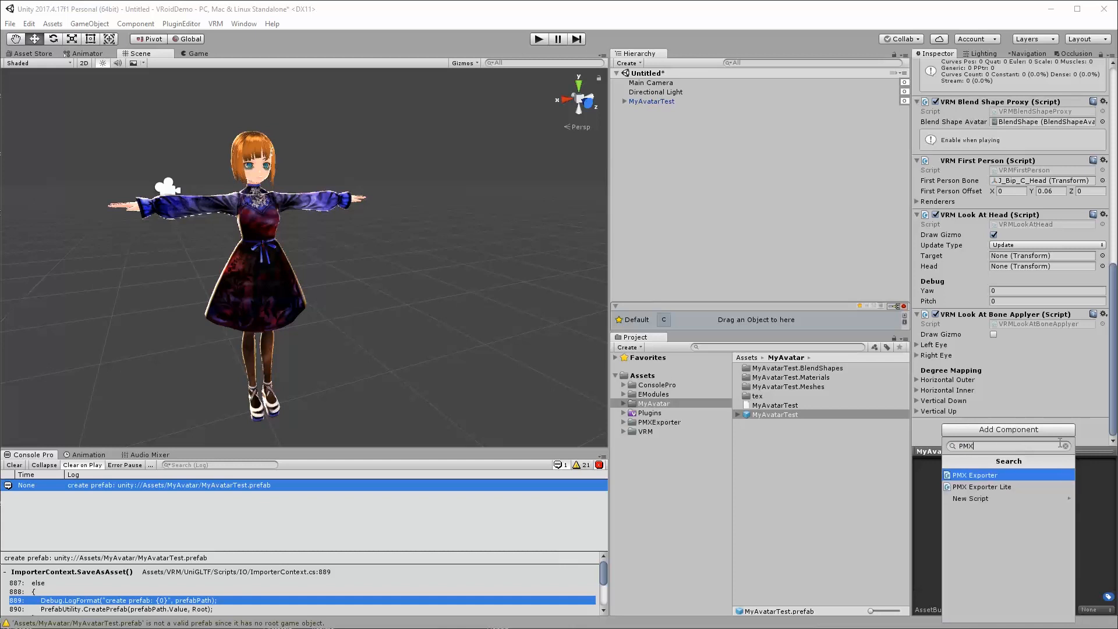
type("X")
left_click(990, 477)
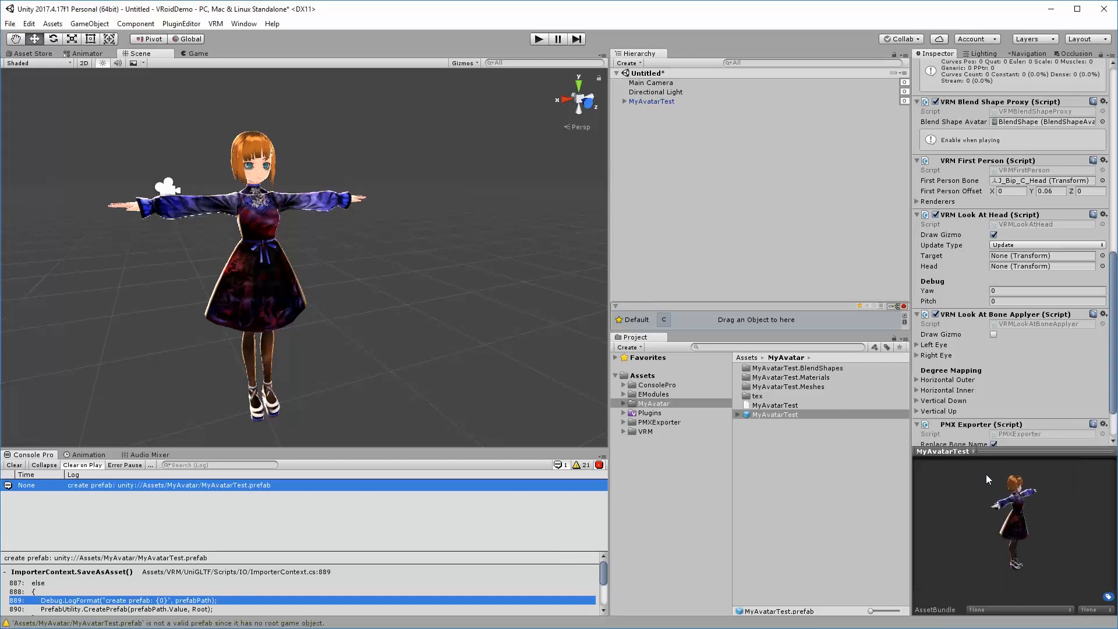
scroll(983, 427, "down", 3)
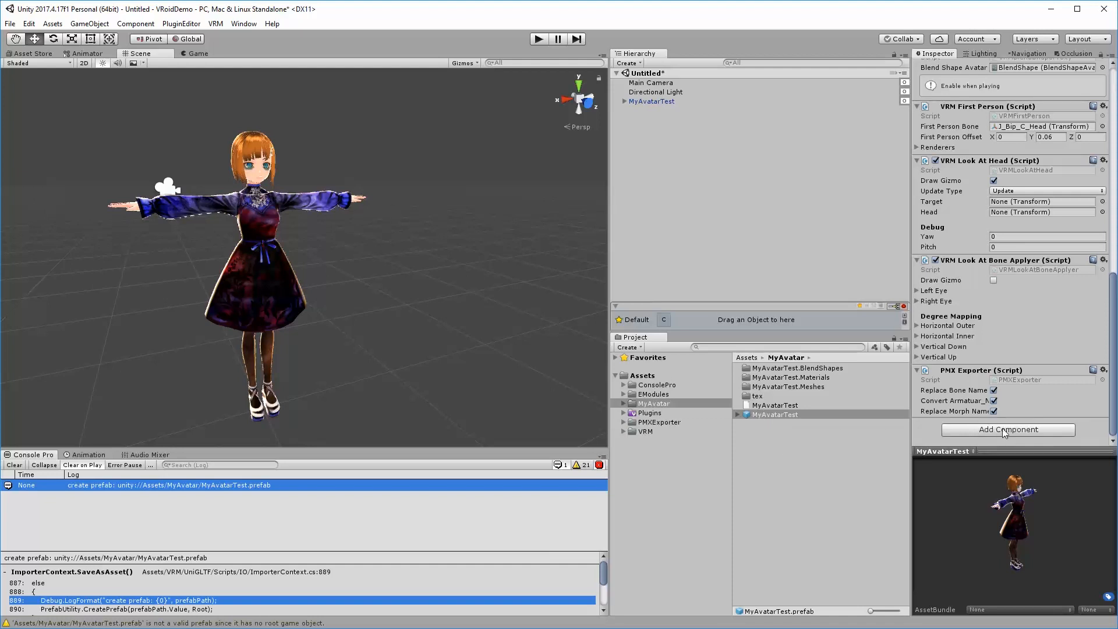
Select the MyAvatarTest object in the scene hierarchy and dock the Inspector between the Scene view and the Hierarchy.
left_click(661, 102)
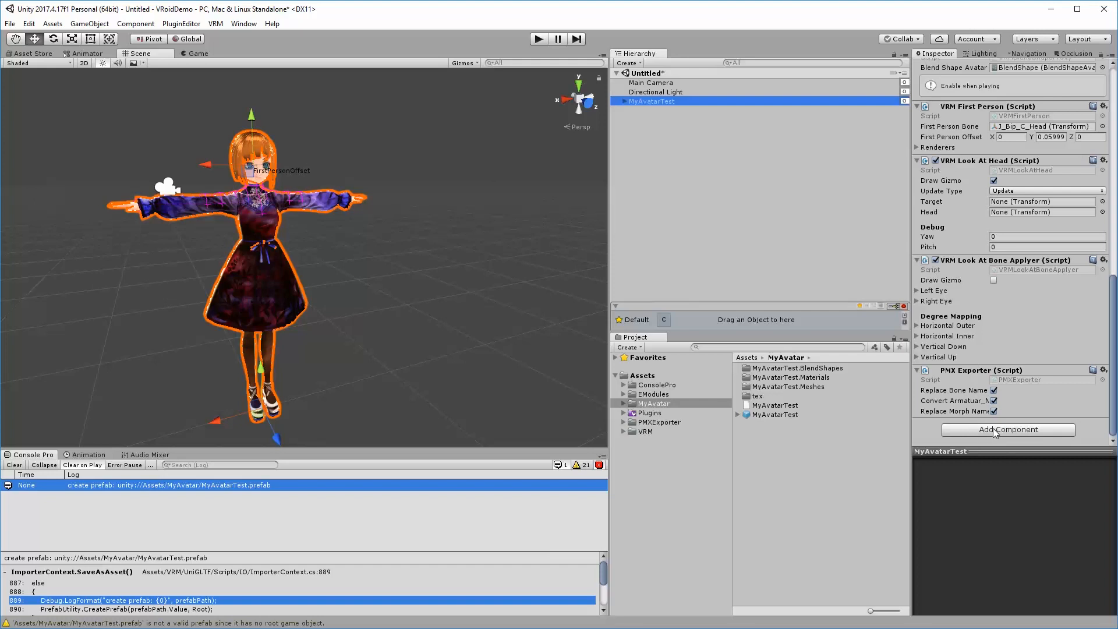
left_click(1103, 371)
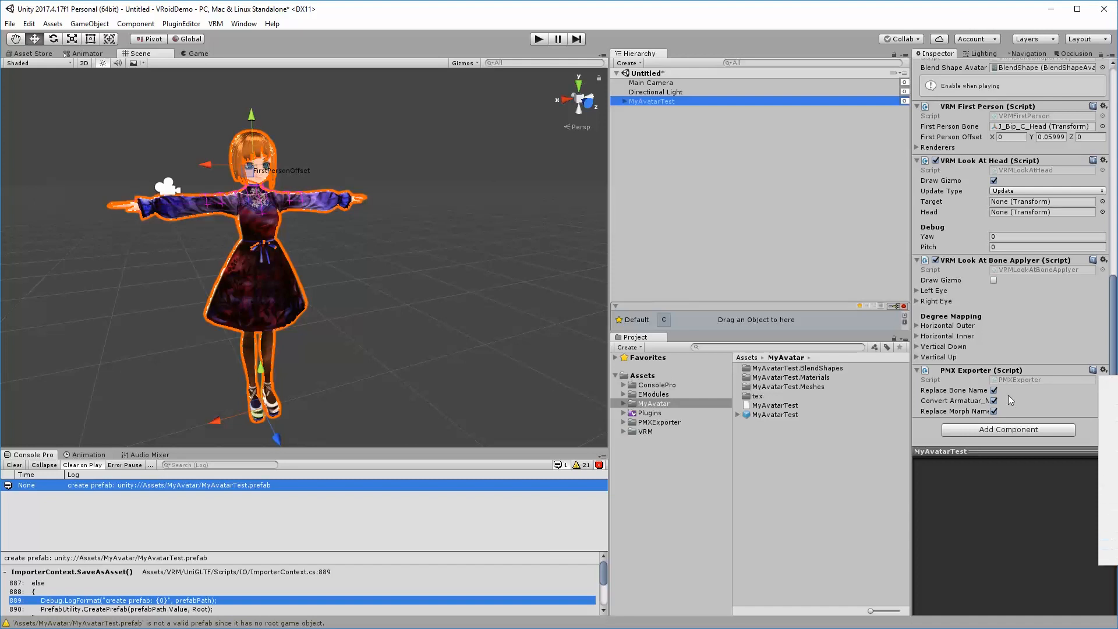
left_click_drag(938, 54, 484, 256)
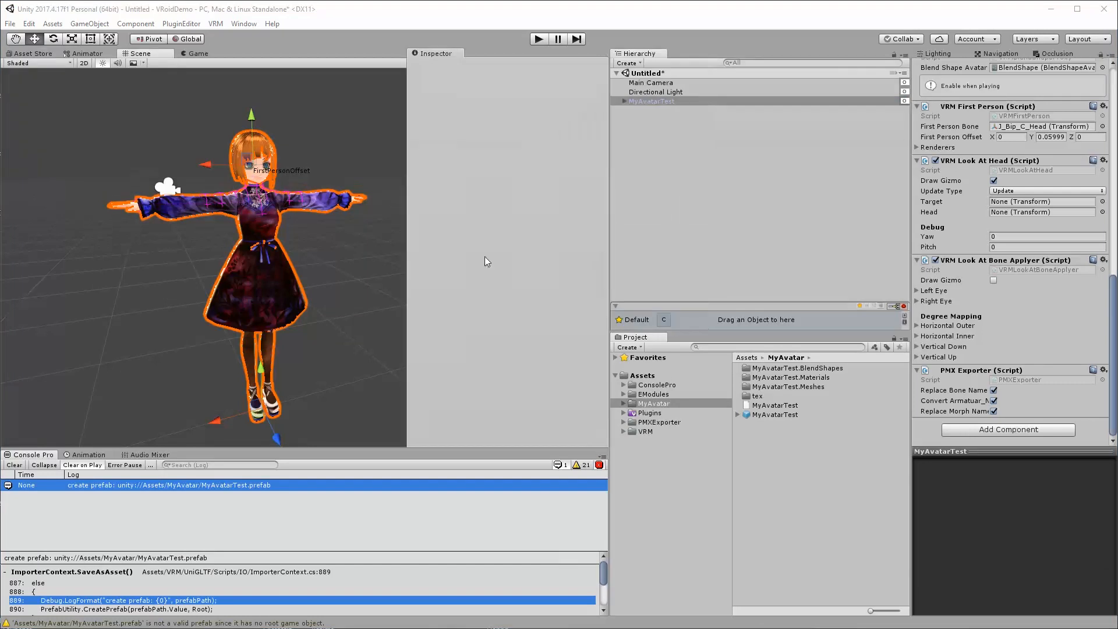
Start the export from the scene avatar's PMX Exporter component and name the file MyAvatarTest-pmx.pmx.
scroll(528, 260, "down", 4)
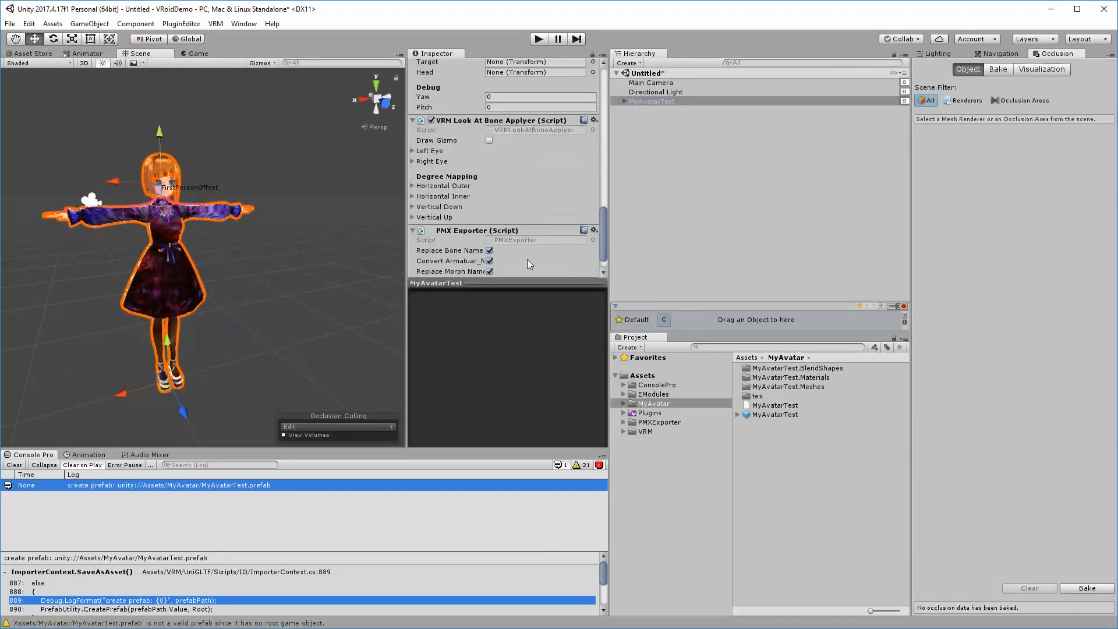
left_click(591, 232)
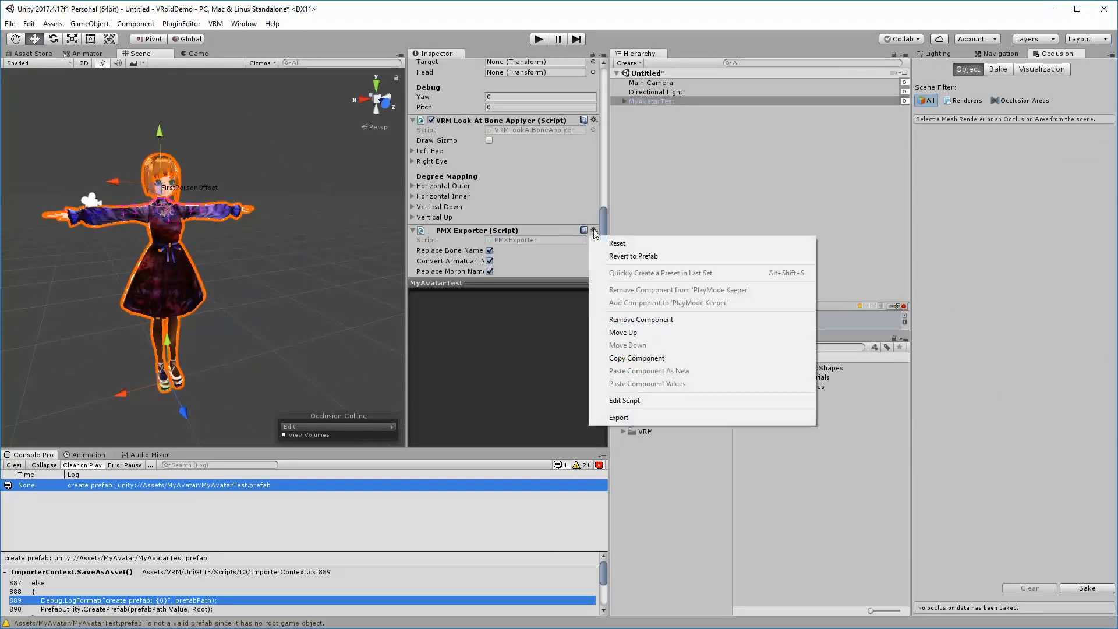
left_click(628, 419)
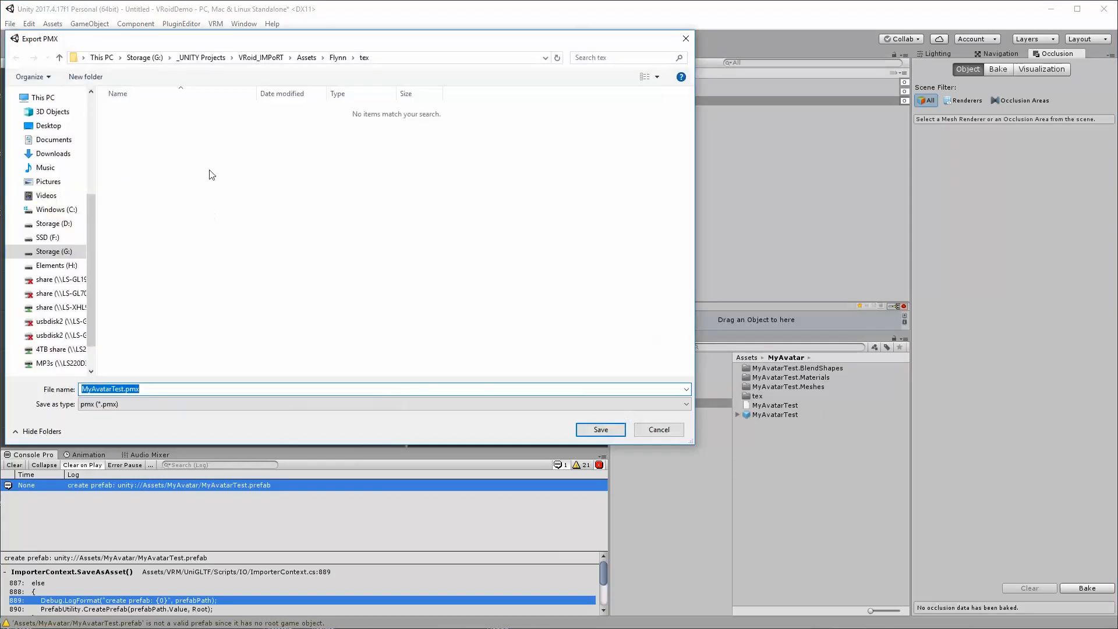
left_click(339, 59)
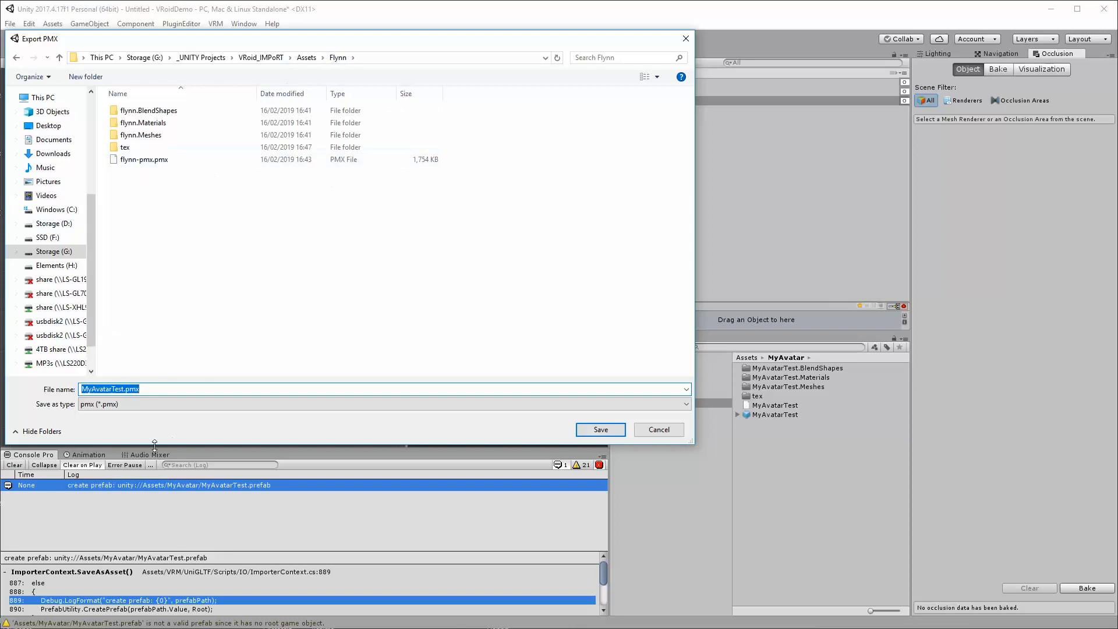
left_click(117, 389)
type("-mpx")
left_click_drag(129, 389, 139, 389)
type("pmx")
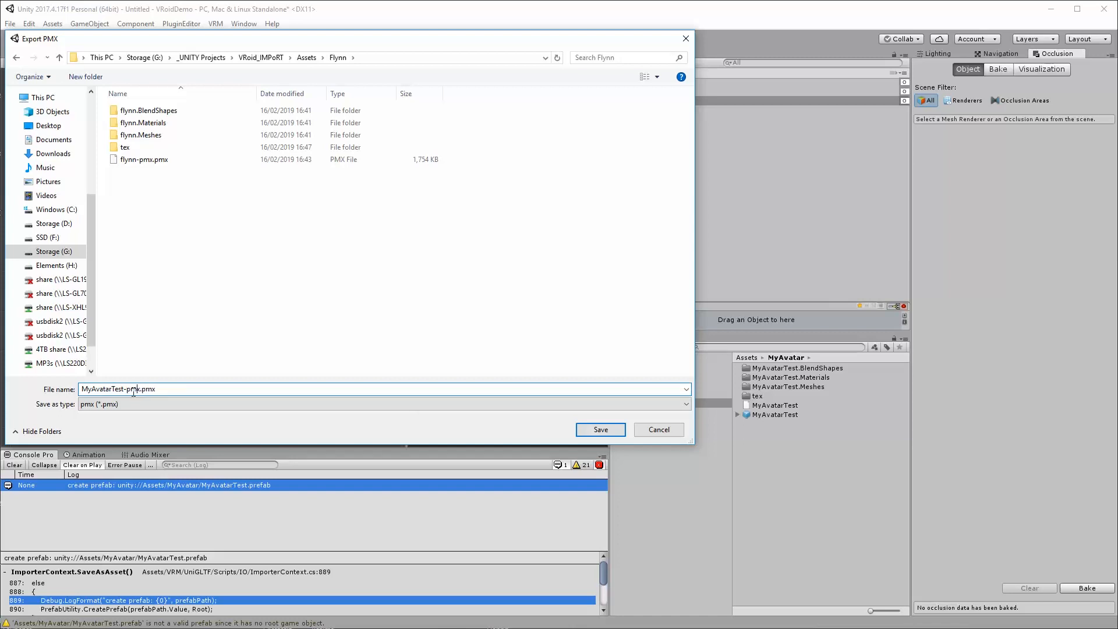
Choose the MyAvatar folder in the VRoidDemo project's Assets as the destination for the PMX export.
left_click(203, 58)
double_click(131, 110)
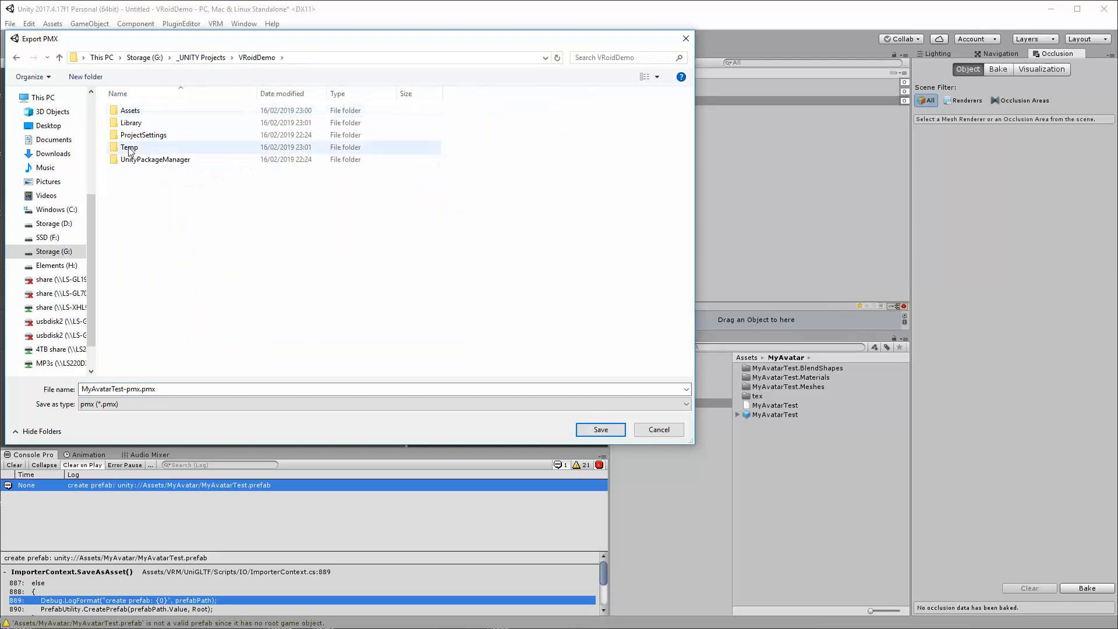
double_click(130, 111)
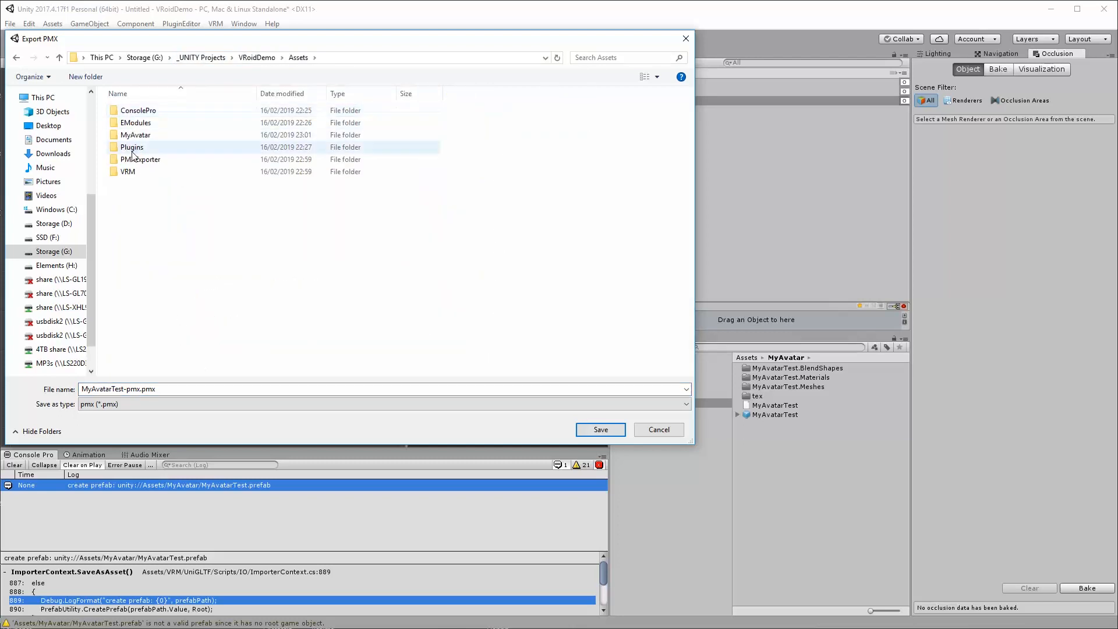
double_click(135, 135)
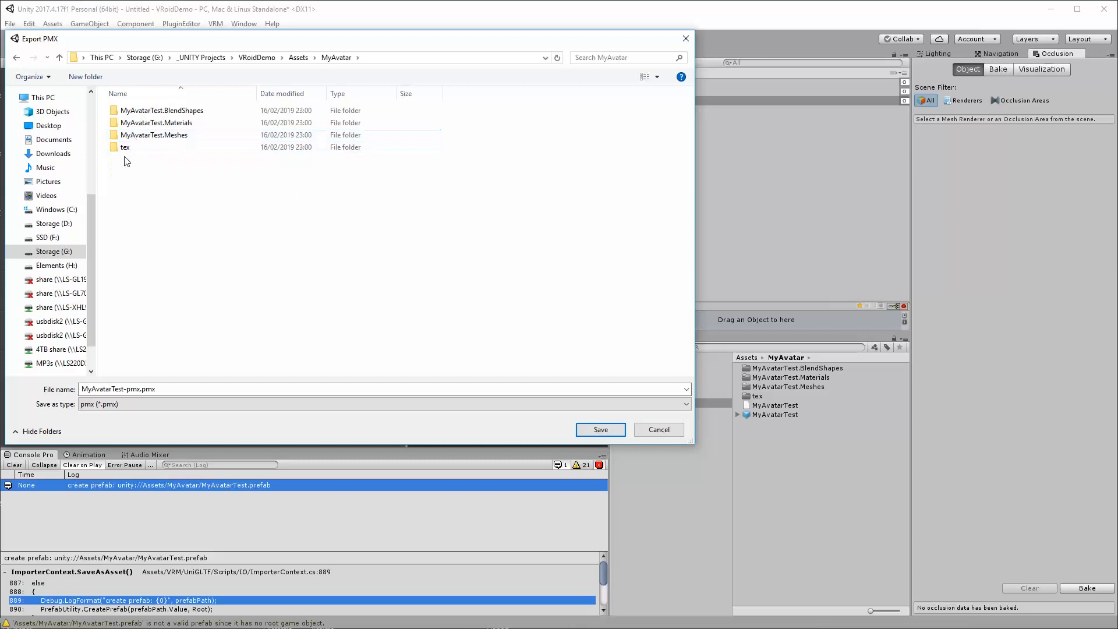
Name the PMX export MyAvatarTest-pmx.pmx and save it in the project's MyAvatar folder.
left_click(124, 389)
key("Delete")
type("-")
left_click(126, 389)
left_click(127, 389)
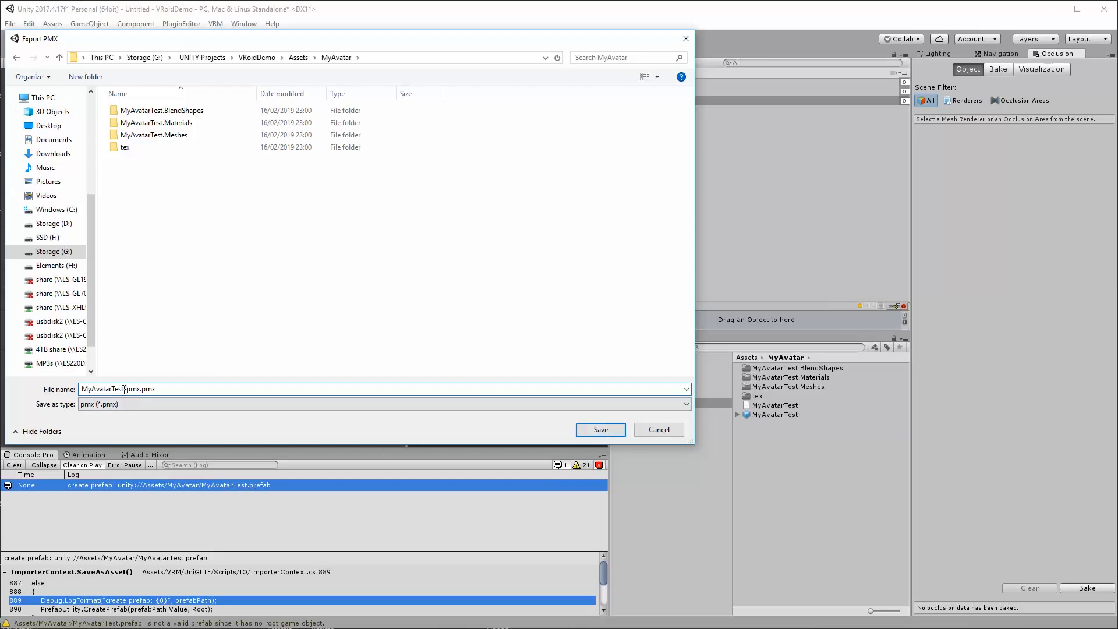
left_click(602, 430)
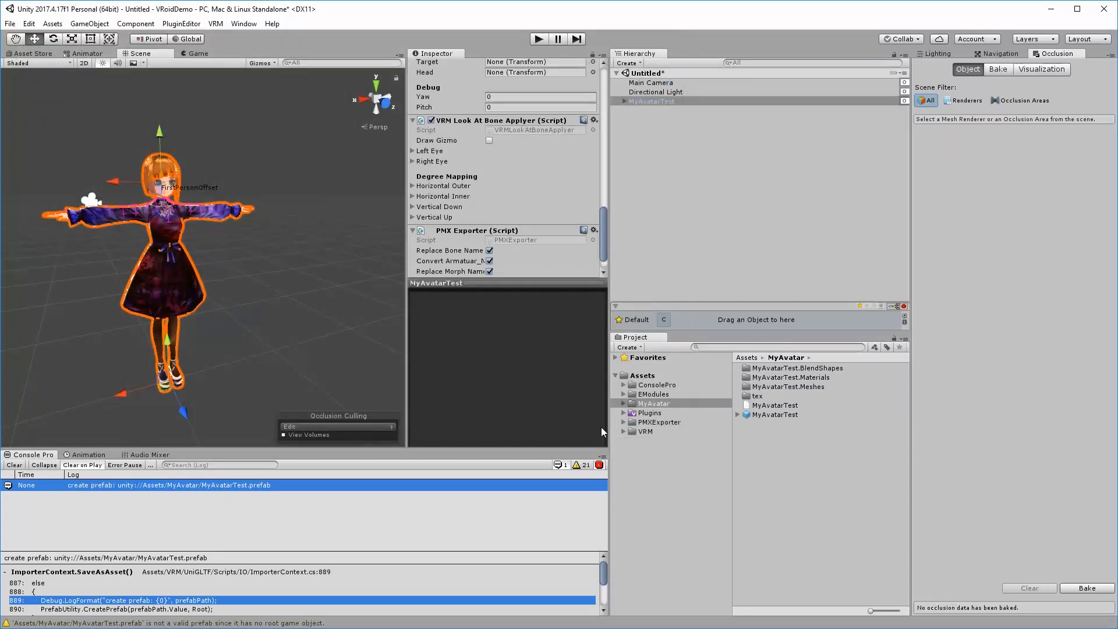
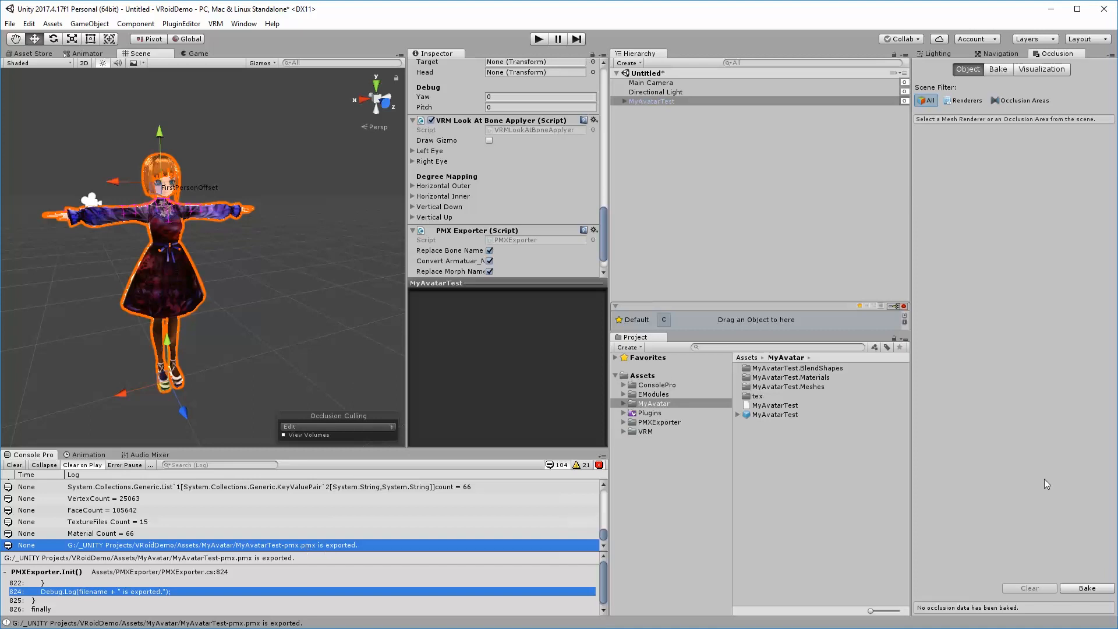
Show the MyAvatar asset folder in File Explorer and check it for the exported PMX file.
left_click(819, 493)
left_click(634, 411)
left_click(647, 405)
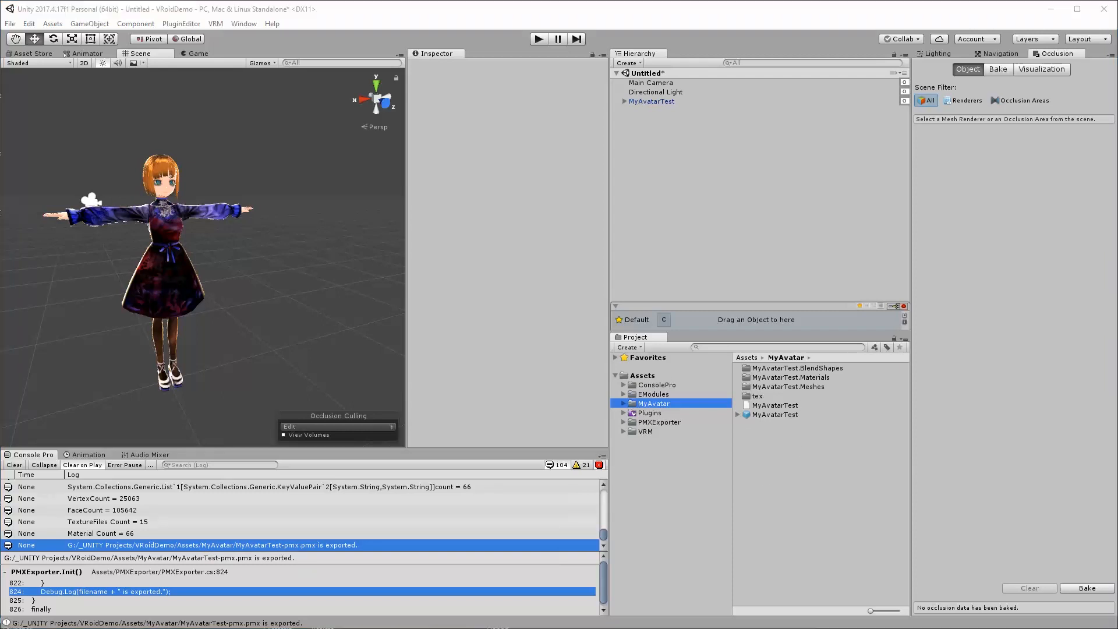
right_click(755, 406)
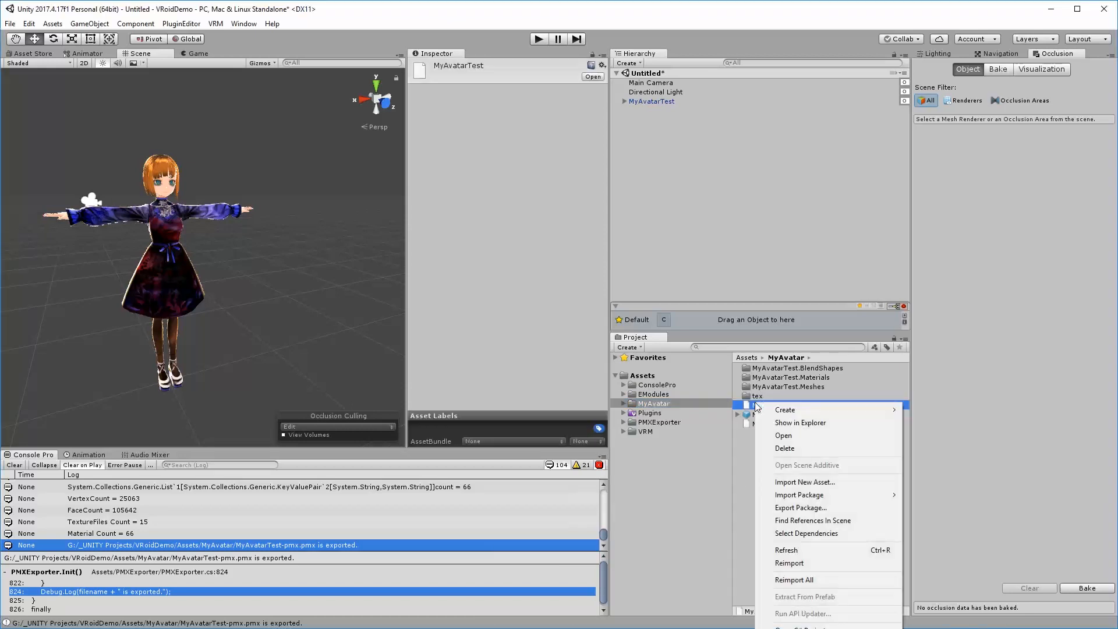
left_click(800, 423)
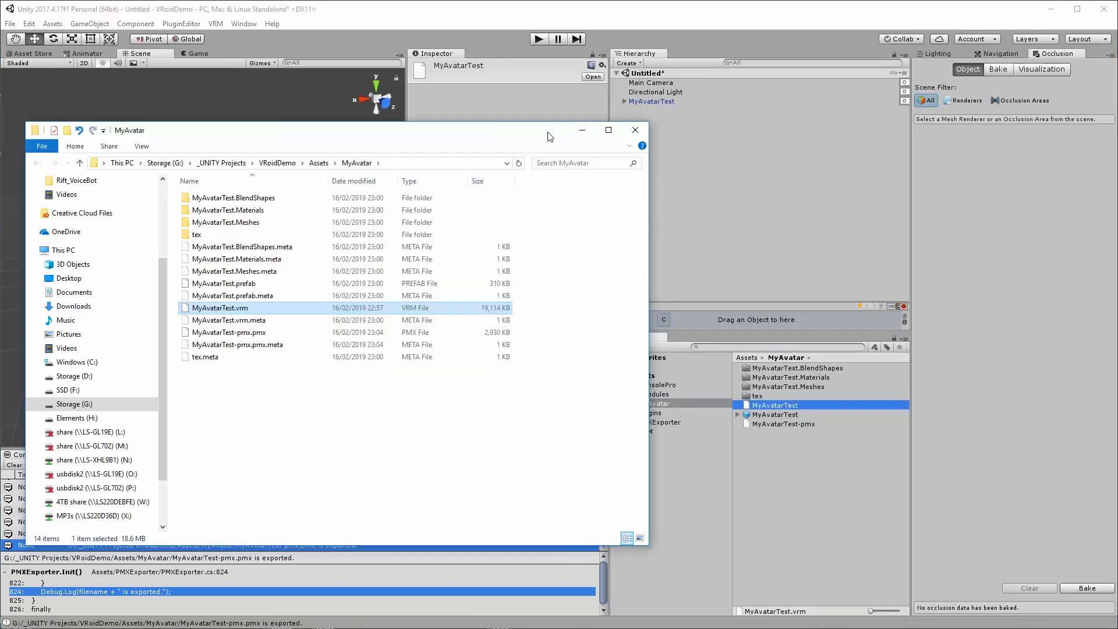
left_click_drag(550, 135, 673, 119)
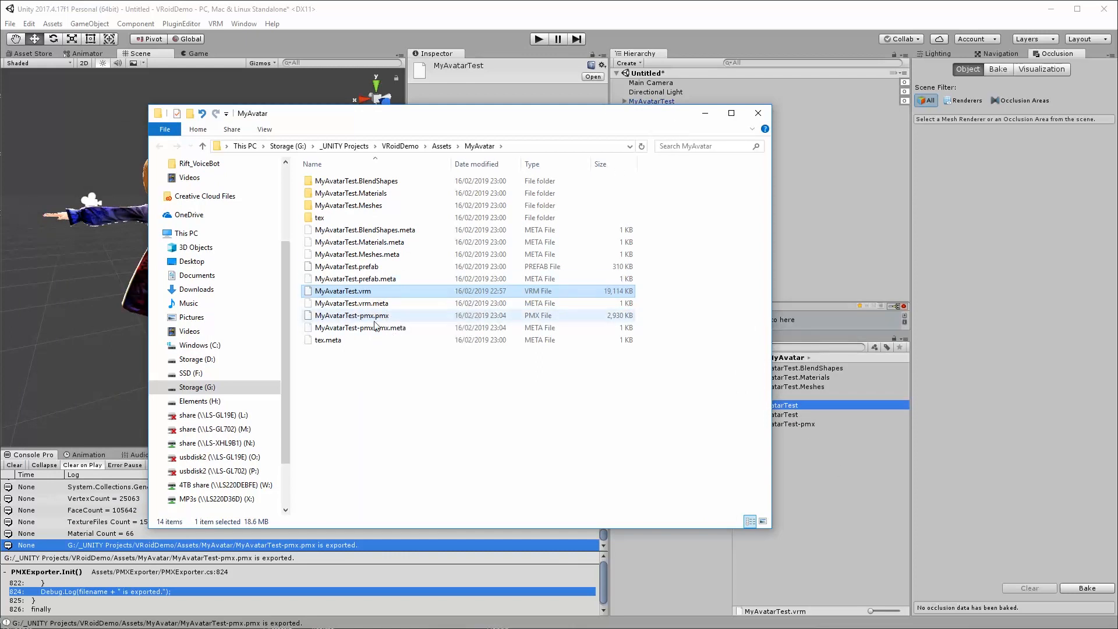
left_click(706, 116)
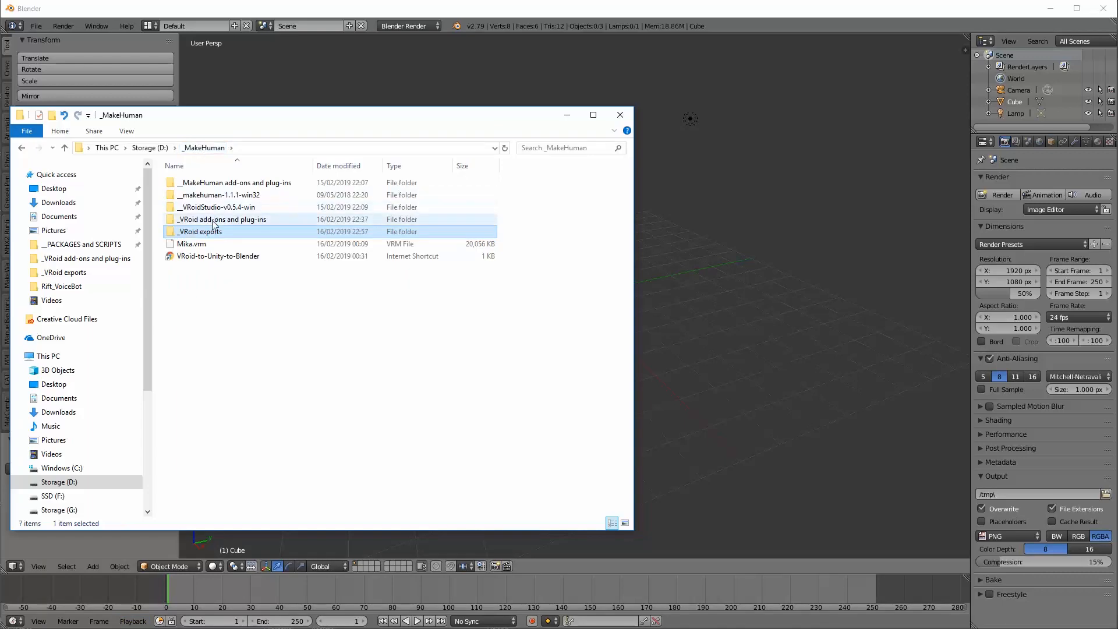
Open the _VRoid add-ons and plug-ins folder in File Explorer and select cats-blender-plugin-master.zip.
double_click(213, 220)
left_click_drag(309, 117, 730, 82)
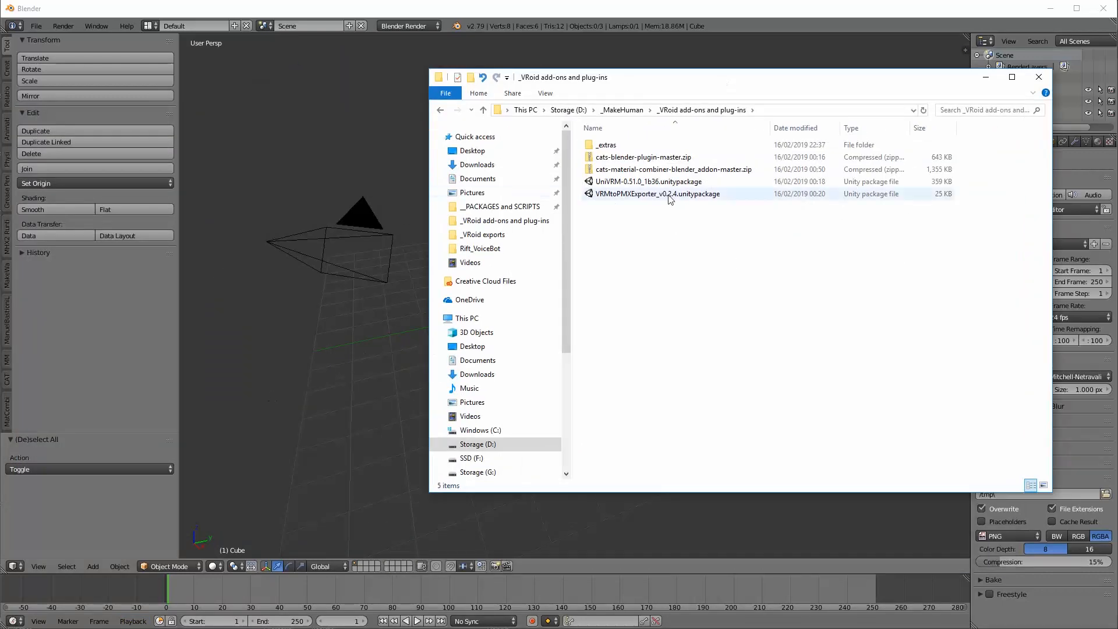
left_click(641, 158)
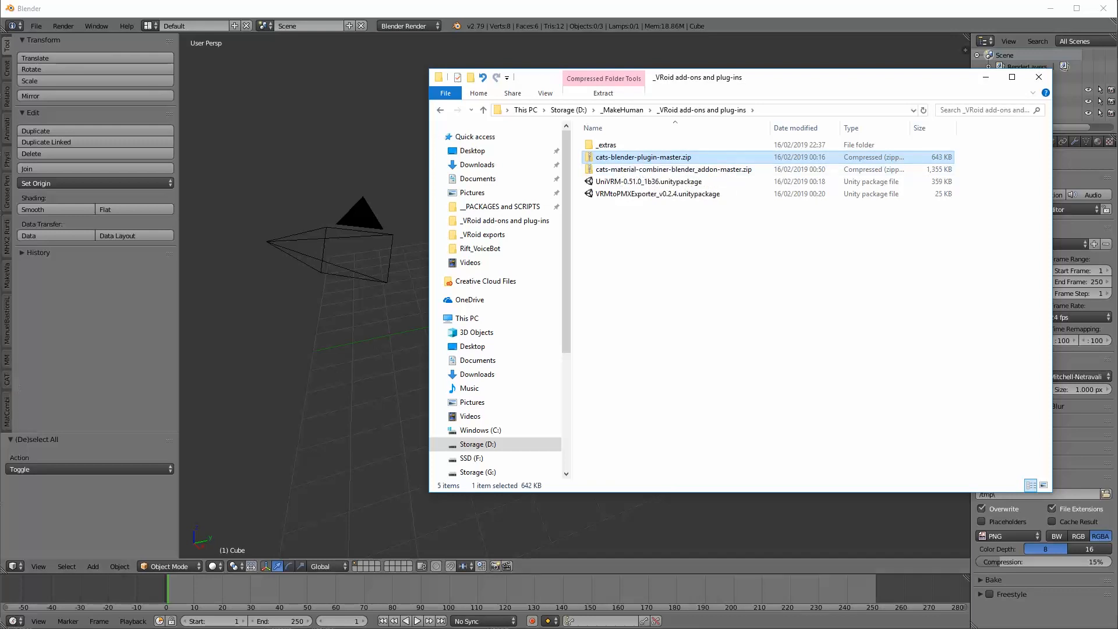
In Blender's add-on installer, select cats-blender-plugin-master.zip from D:\_MakeHuman\_VRoid add-ons and plug-ins, and close the preferences without installing.
left_click(35, 27)
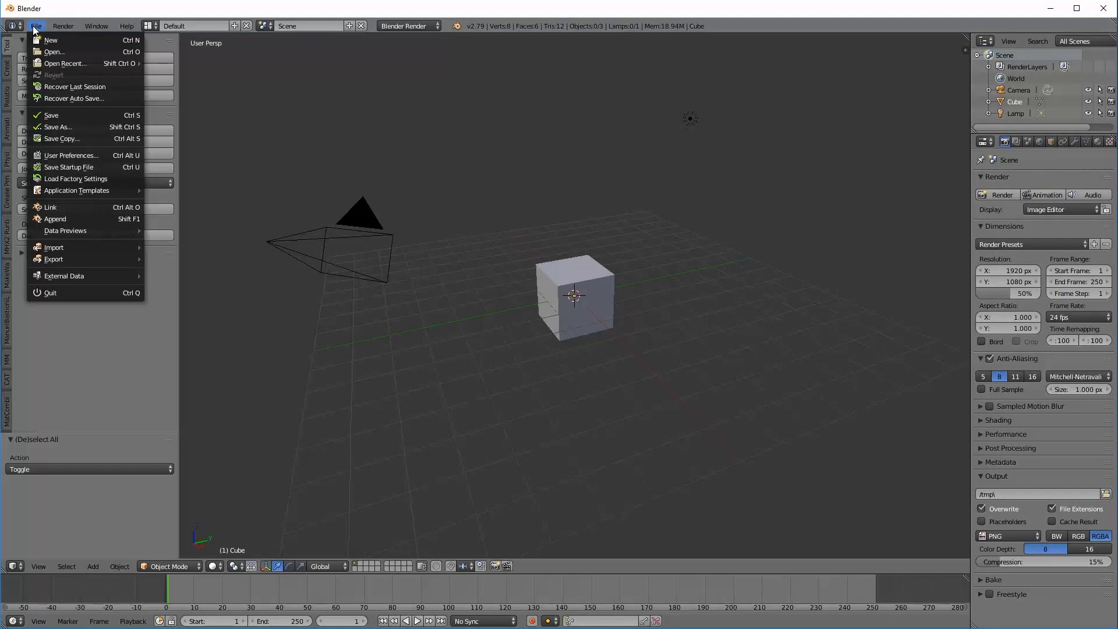
left_click(76, 156)
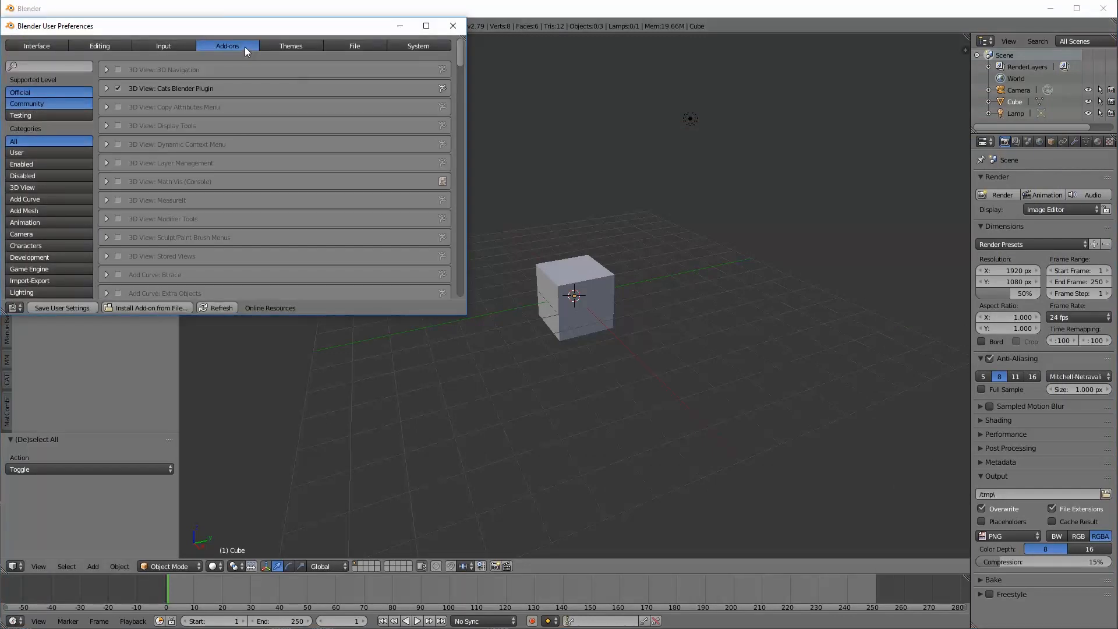
left_click(156, 308)
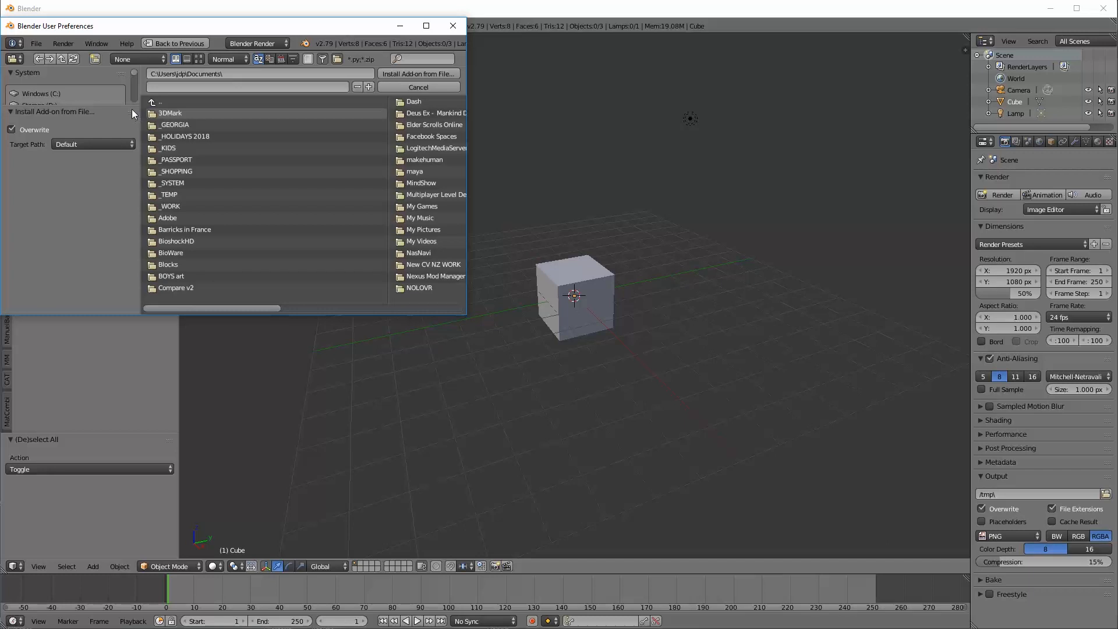
left_click_drag(133, 105, 134, 254)
scroll(104, 213, "down", 5)
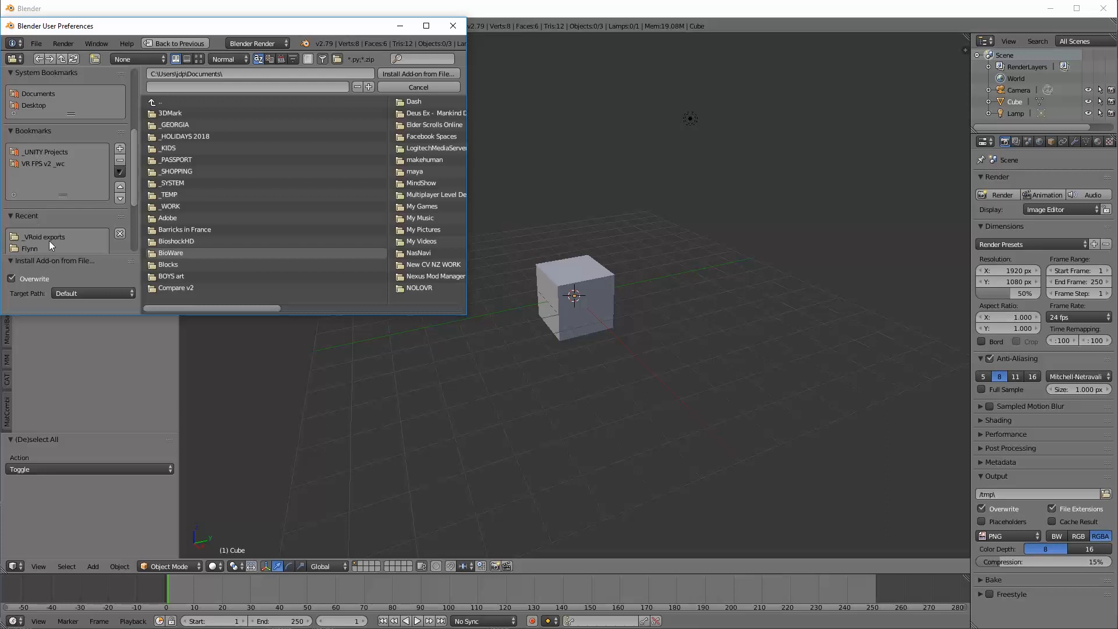
scroll(36, 236, "down", 2)
left_click(33, 202)
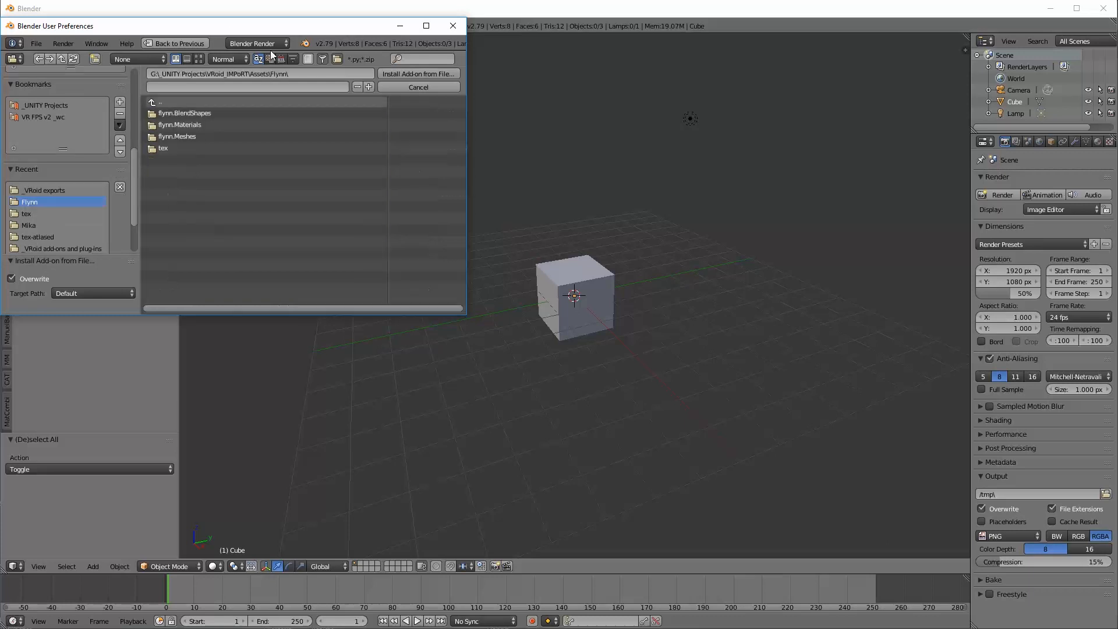
left_click(155, 104)
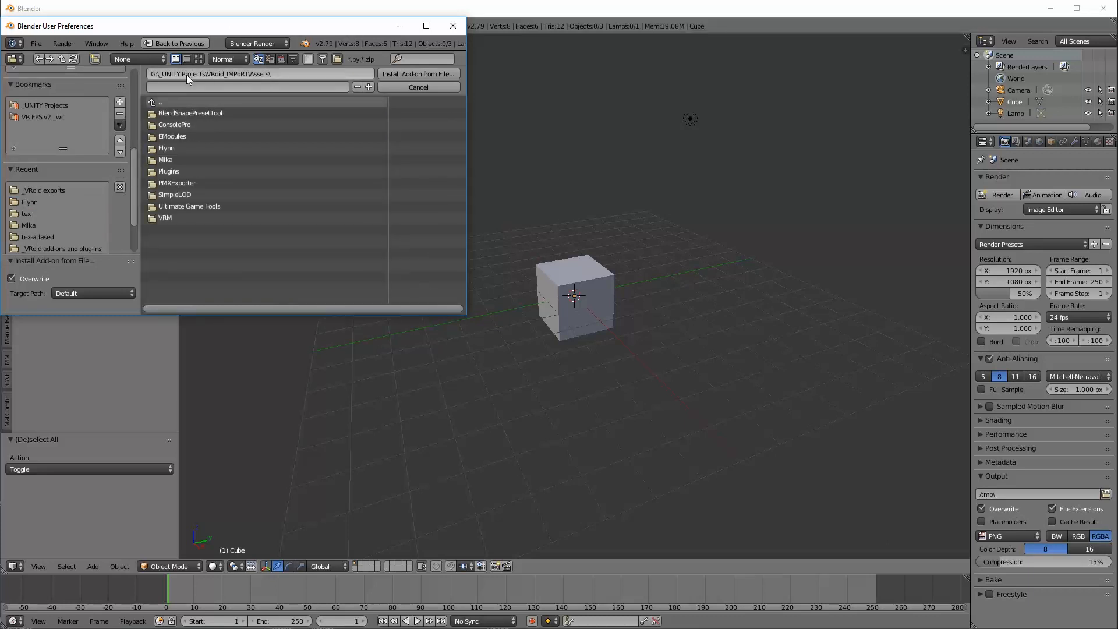
scroll(36, 245, "down", 1)
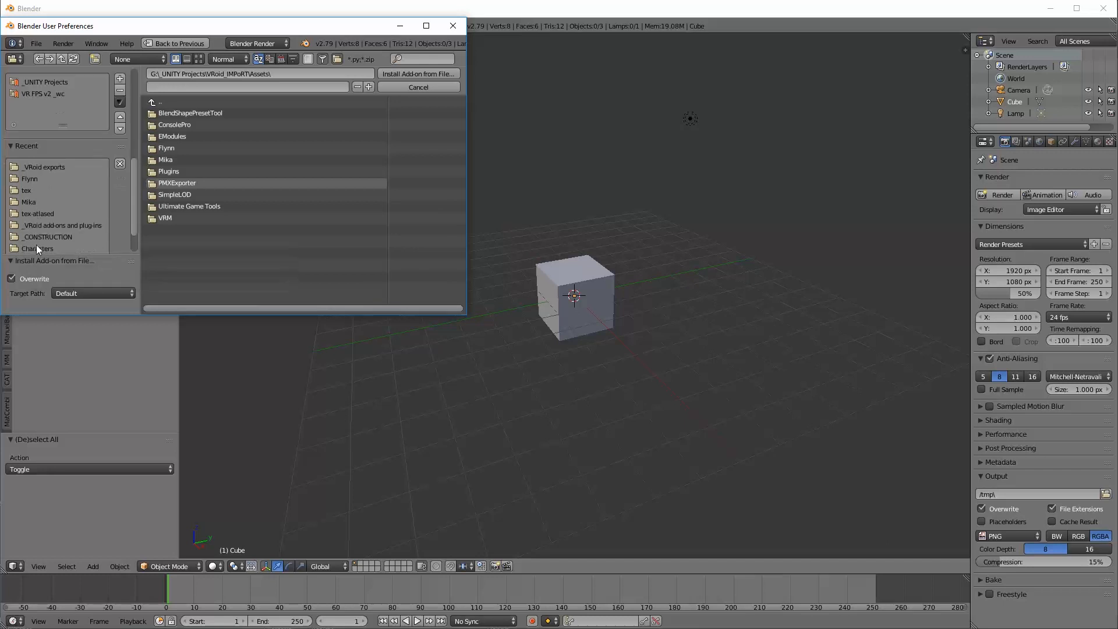
left_click(37, 224)
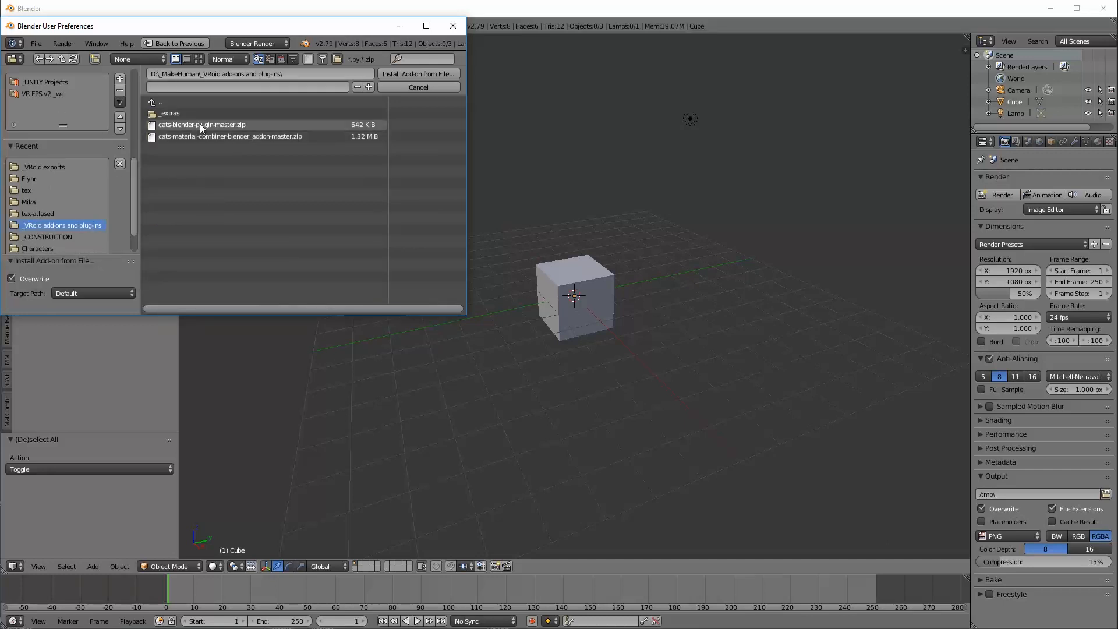
left_click(165, 124)
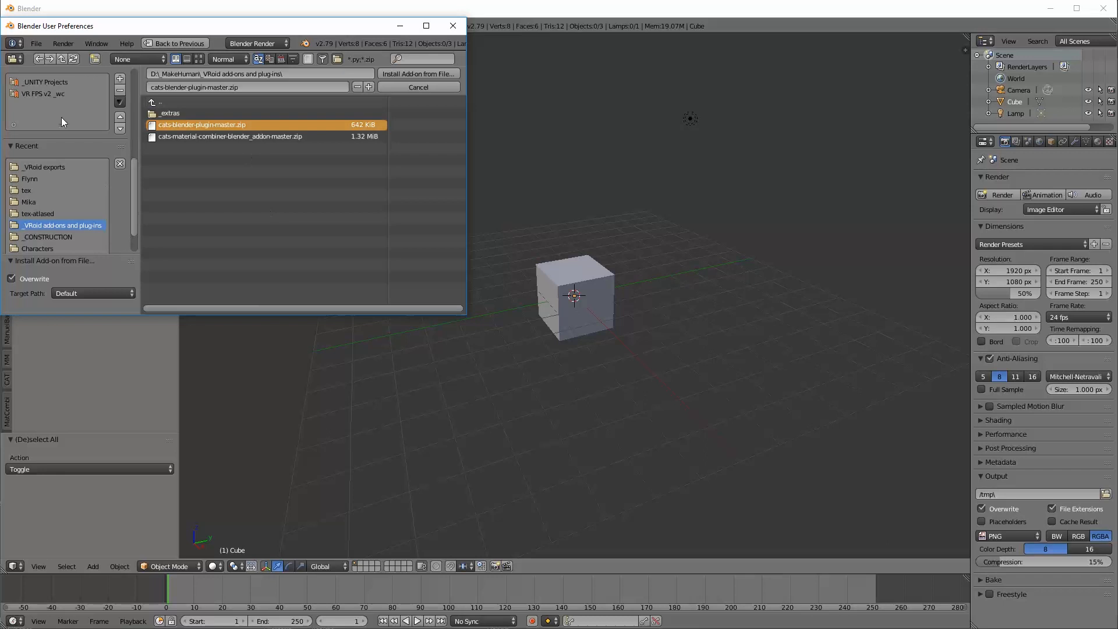
left_click(454, 27)
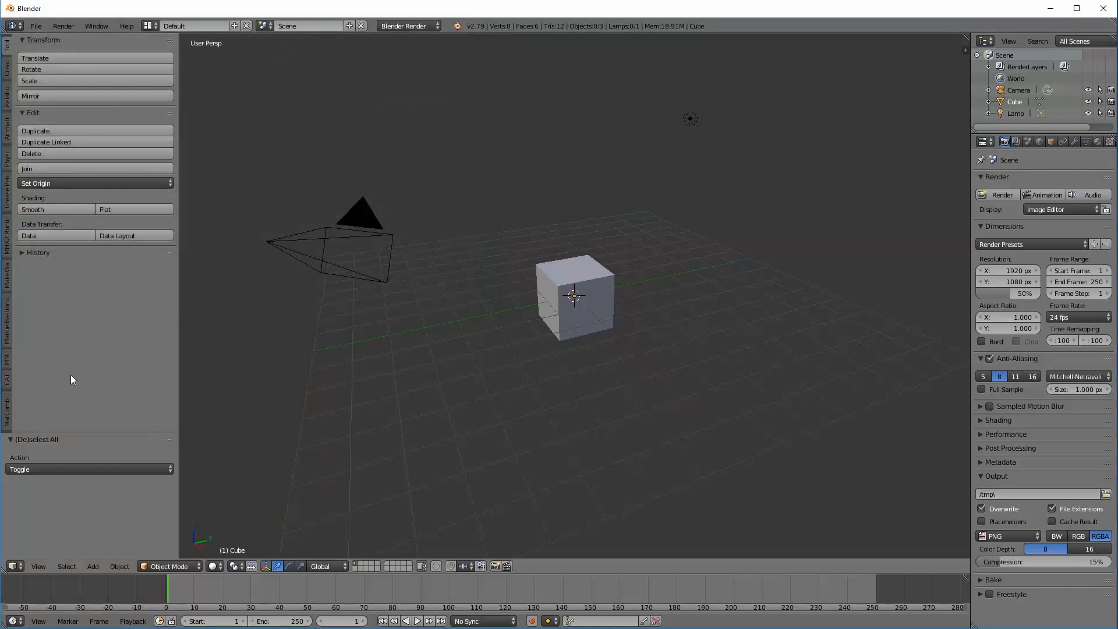
Bring up the CATS plugin tools and look over the Decimation options.
left_click(8, 378)
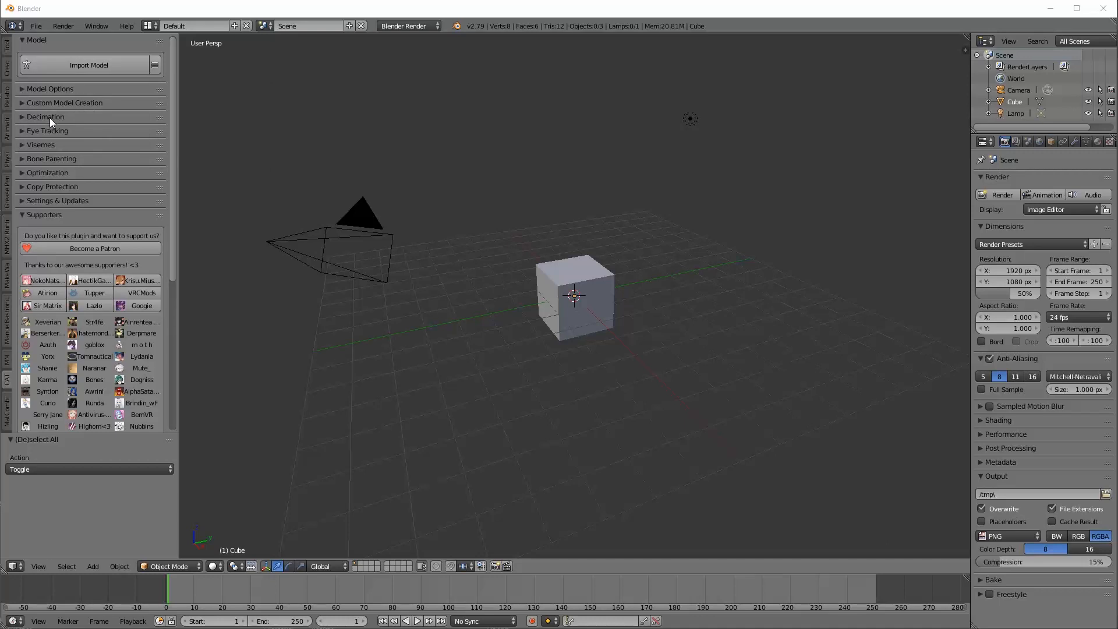
left_click(22, 117)
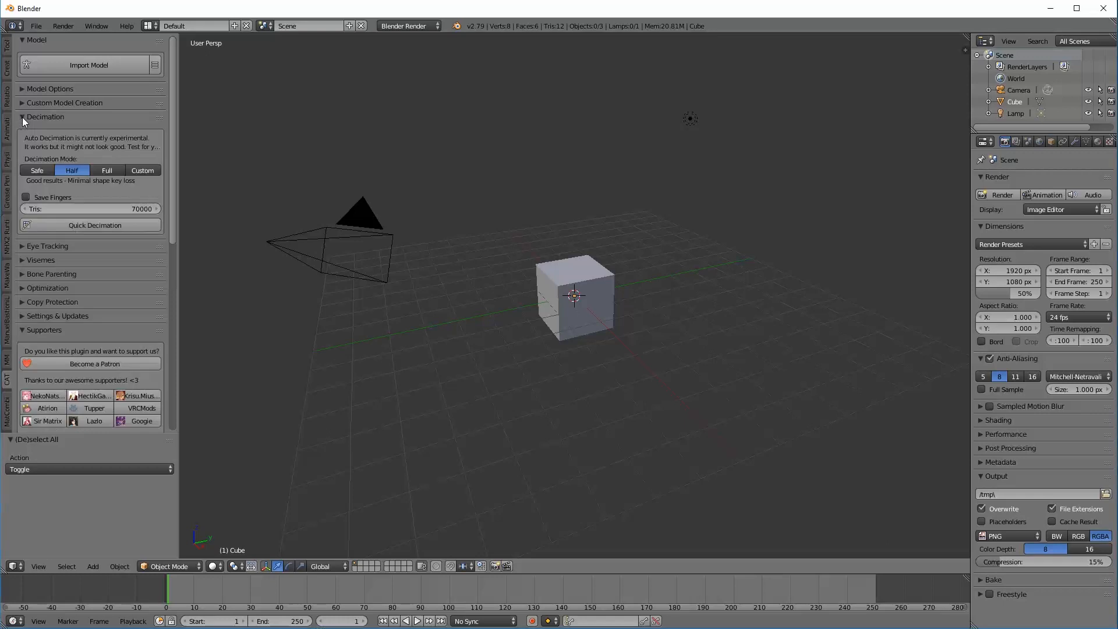
left_click(22, 117)
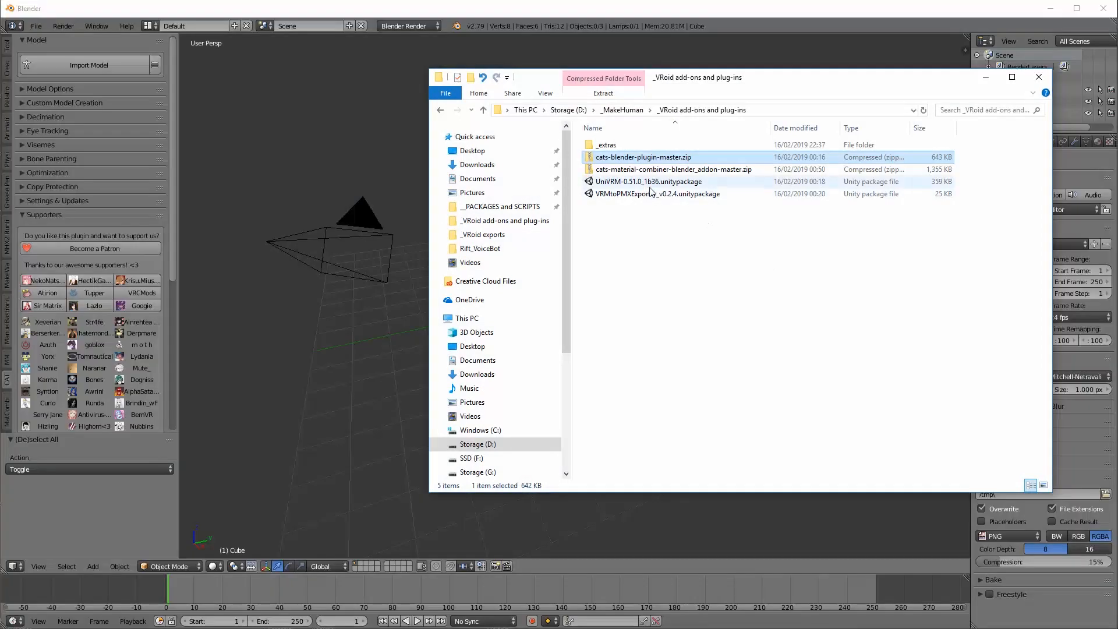
Select cats-material-combiner-blender_addon-master.zip in File Explorer and look over the Optimization options of the CATS tools in Blender.
left_click(647, 170)
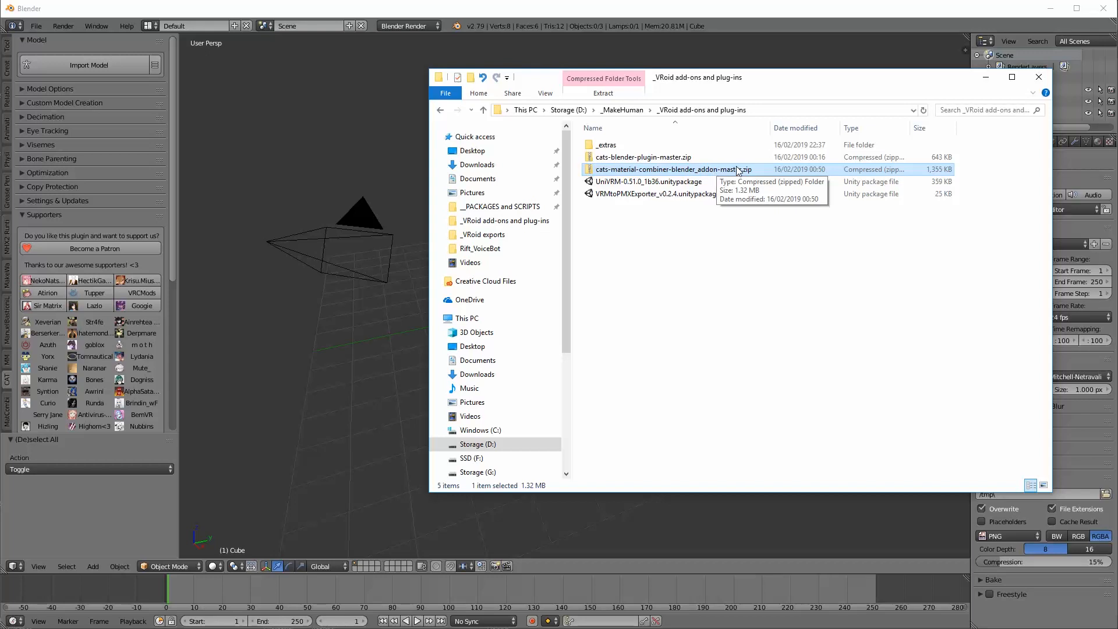
left_click(21, 174)
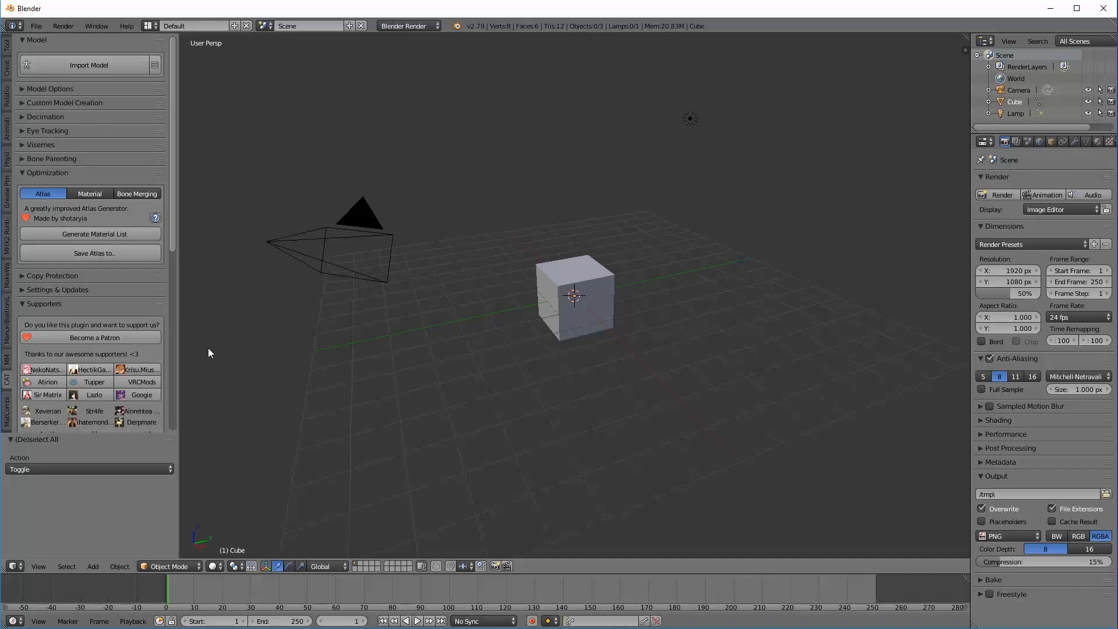
left_click(22, 172)
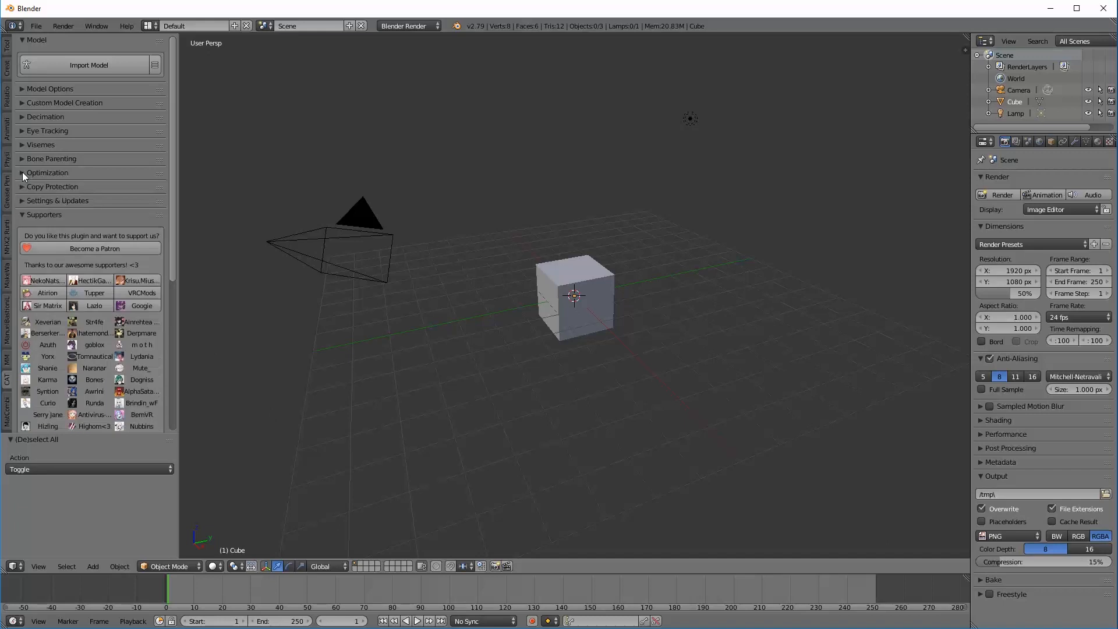
Import the model MyAvatarTest-pmx.pmx with CATS from G:\_UNITY Projects\VRoidDemo\Assets\MyAvatar.
left_click(90, 65)
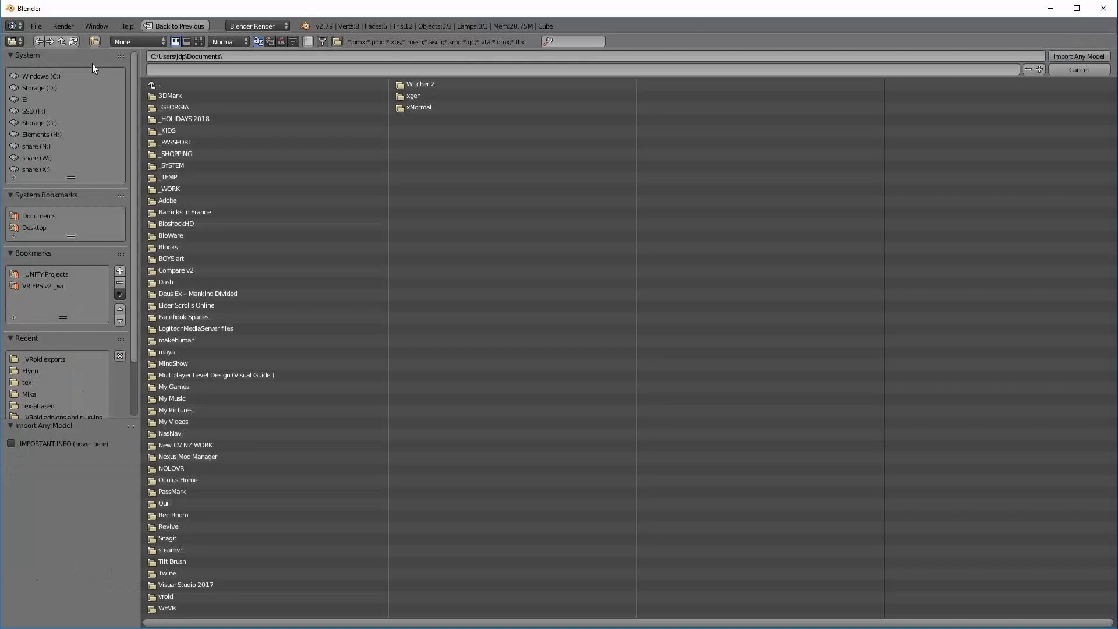
left_click(37, 274)
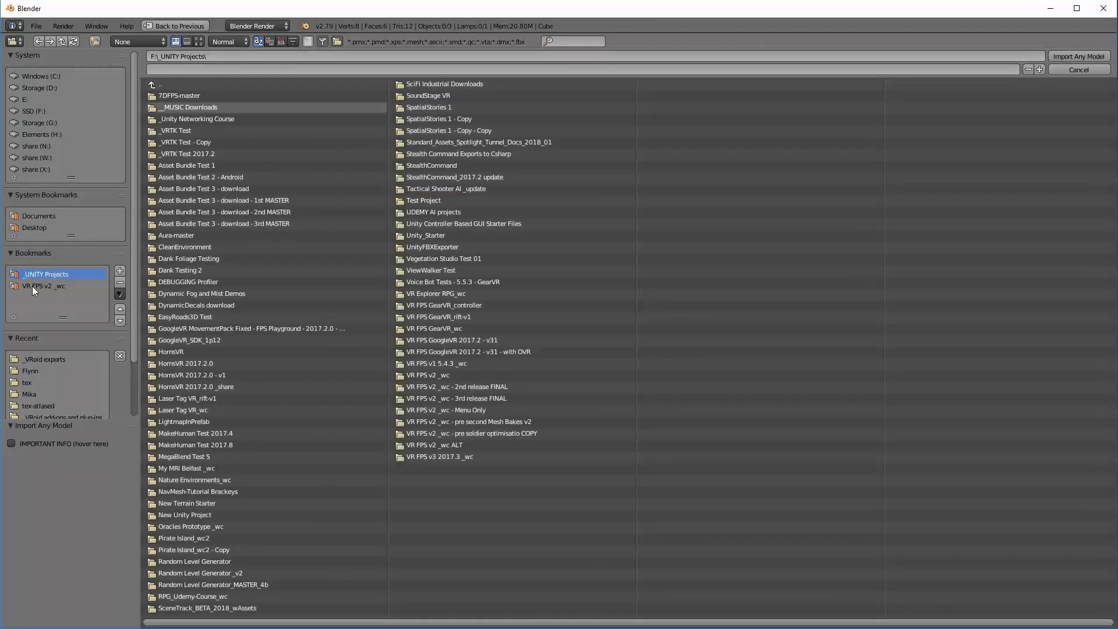
left_click(33, 122)
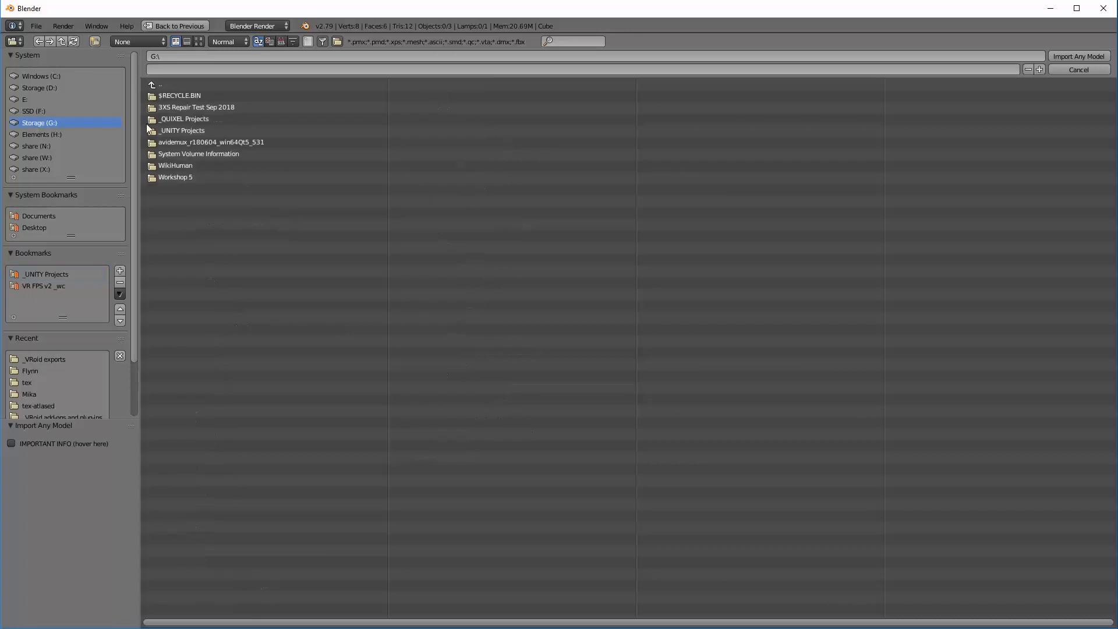
left_click(168, 130)
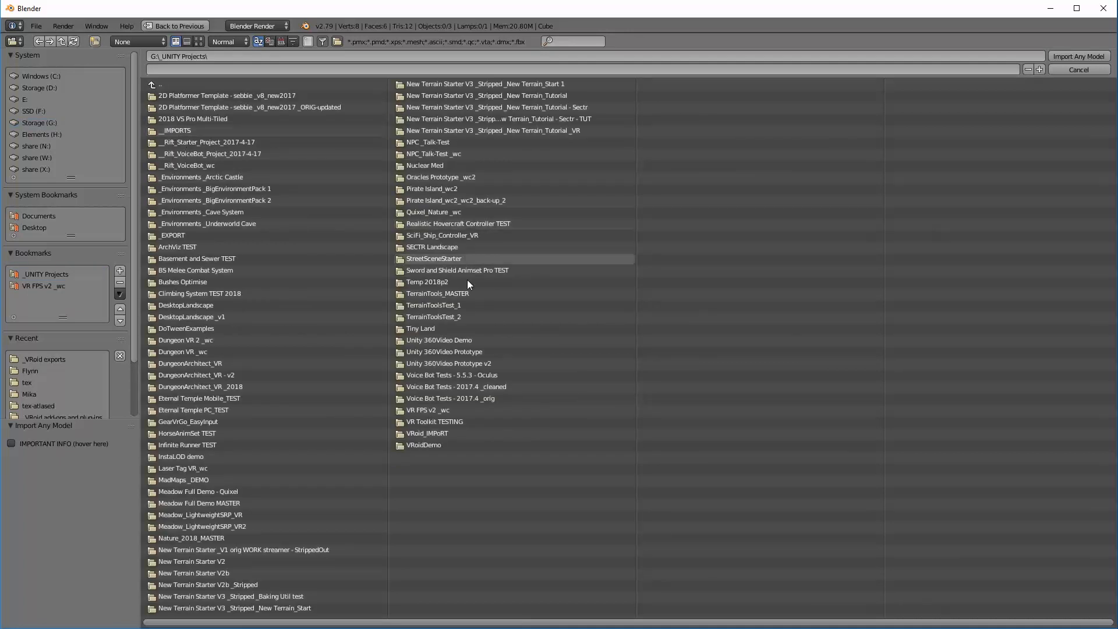
left_click(421, 445)
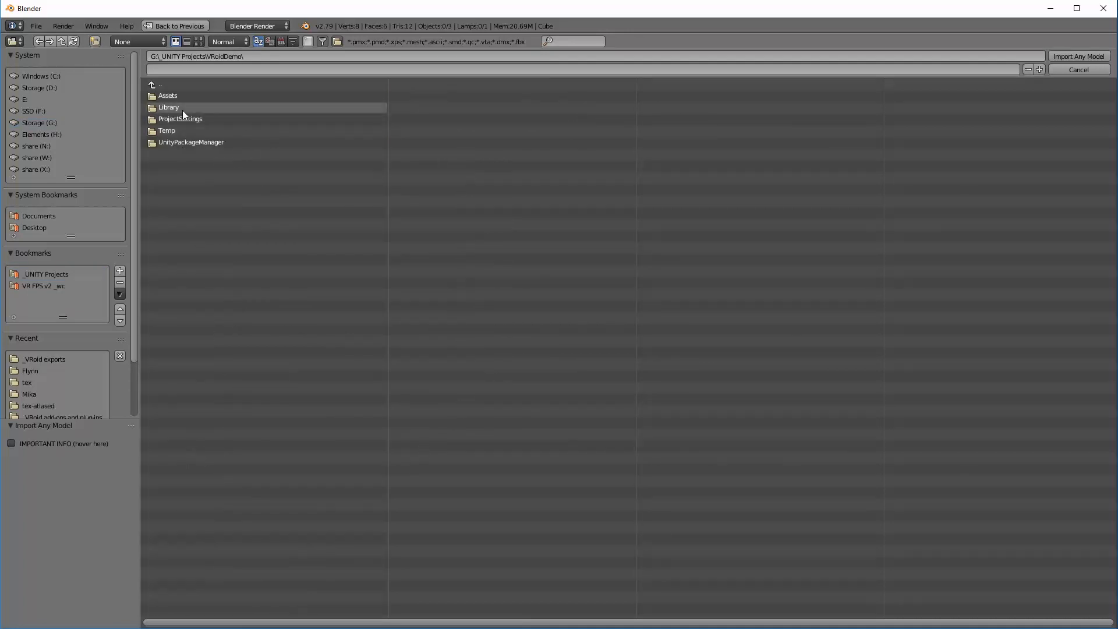
left_click(167, 95)
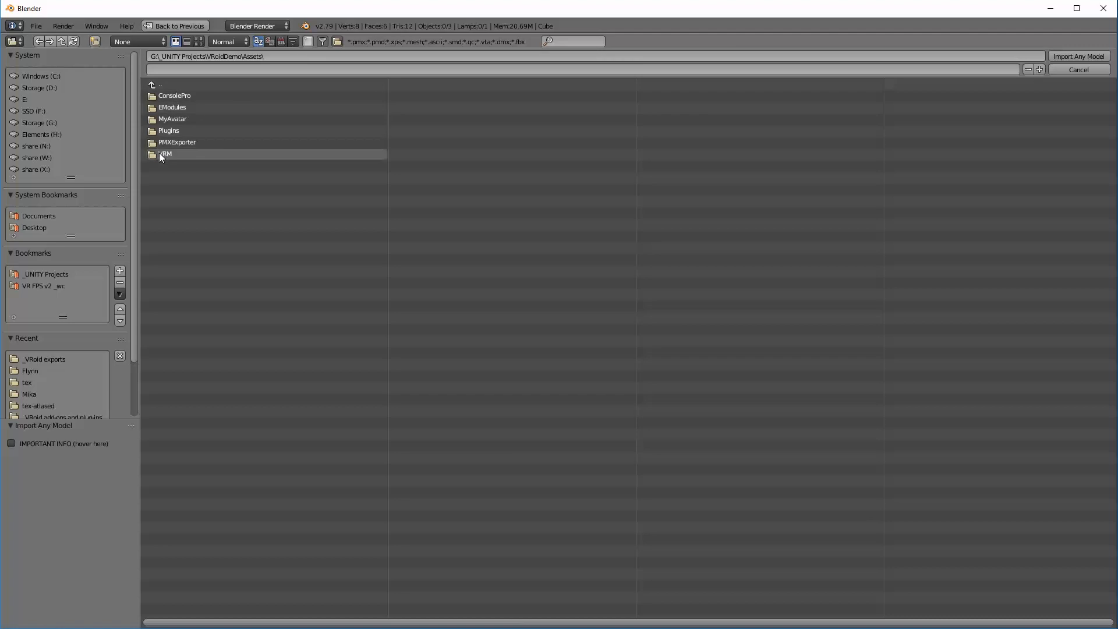
left_click(177, 120)
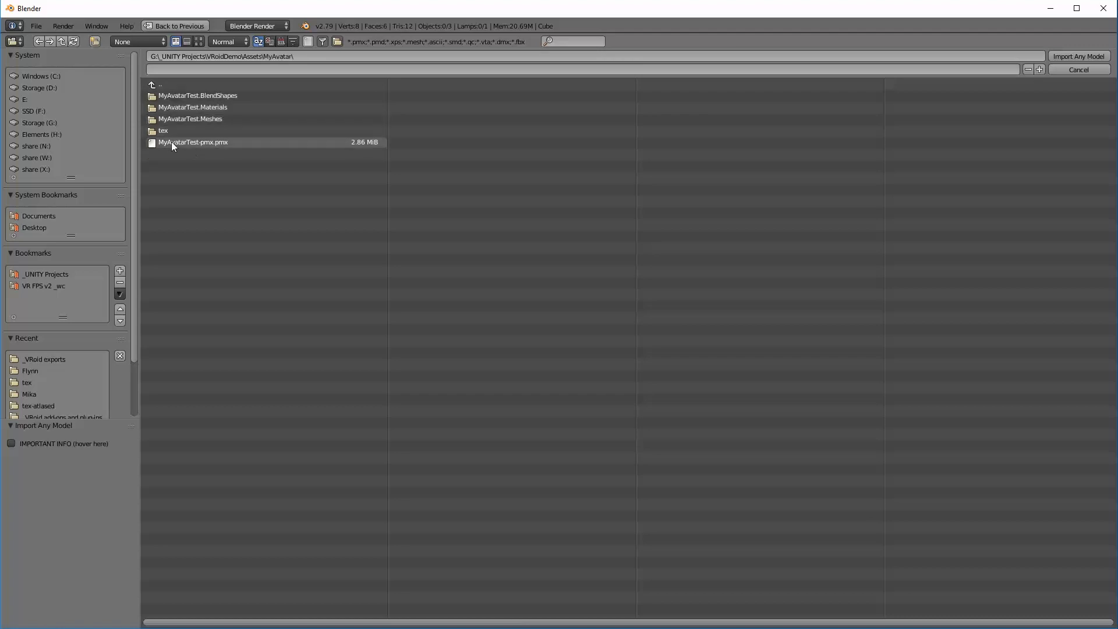
left_click(206, 145)
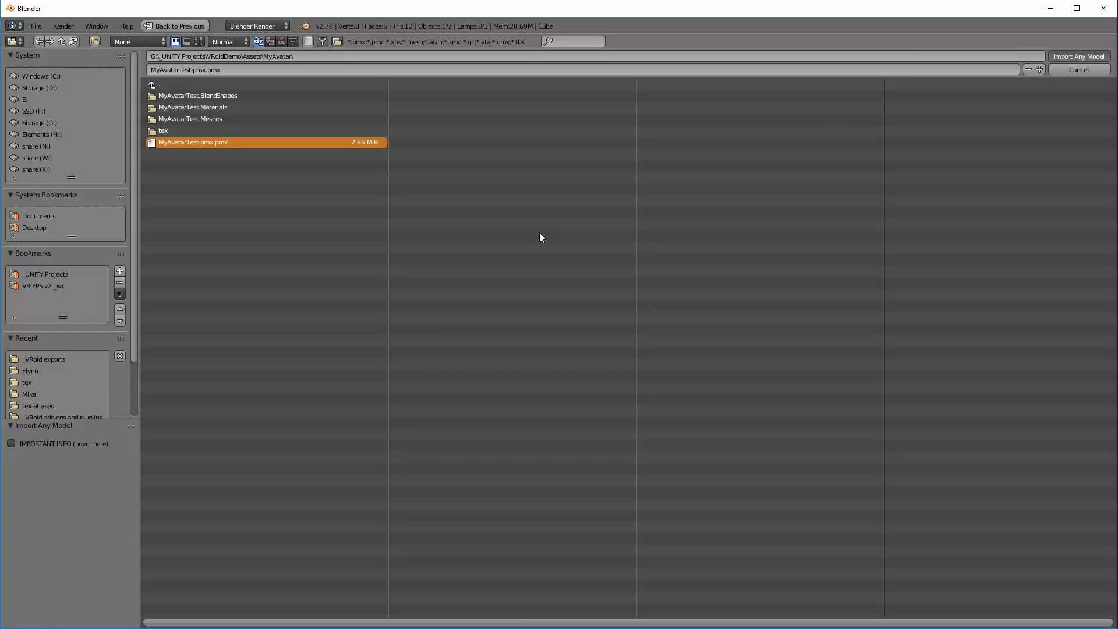
scroll(723, 378, "up", 8)
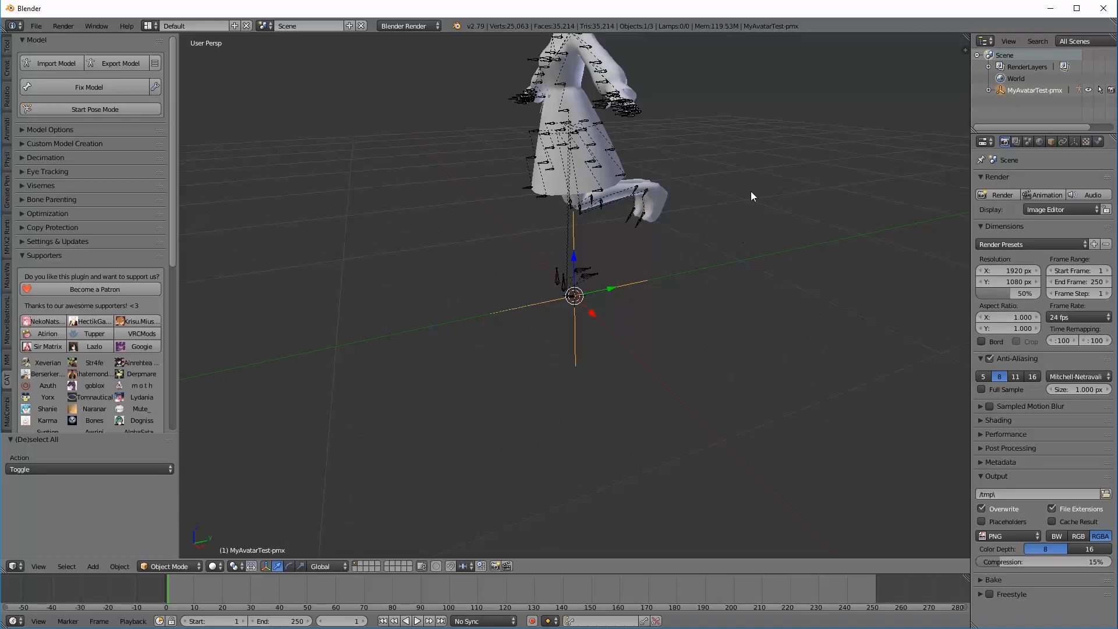
Run CATS Fix Model on the imported avatar and inspect its textures and armature from several sides.
middle_click_drag(750, 190, 799, 307)
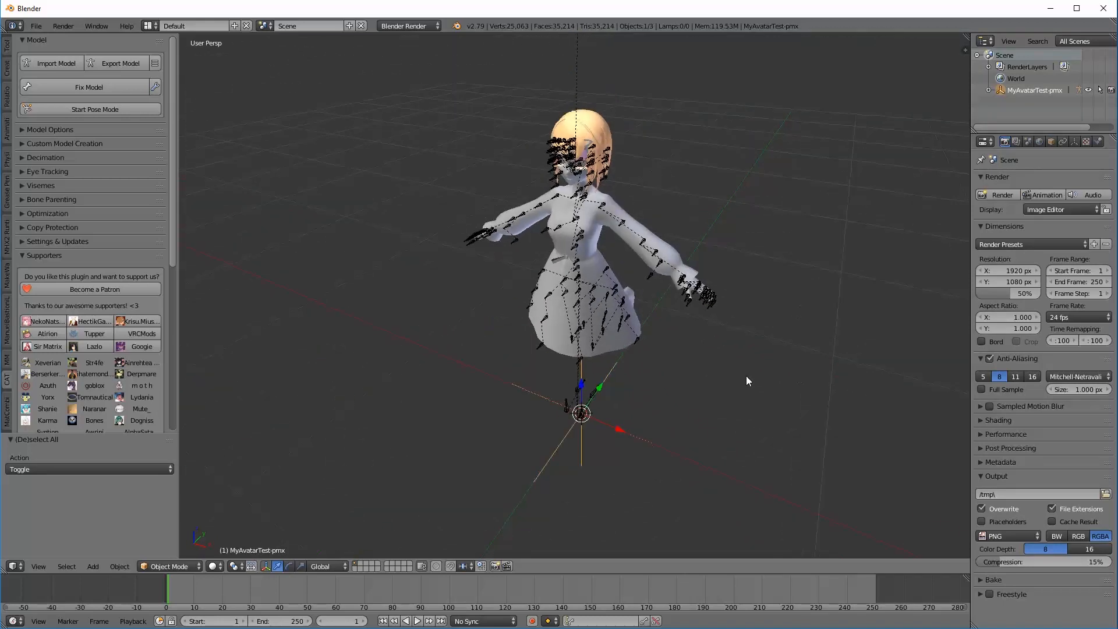
middle_click_drag(756, 383, 795, 367)
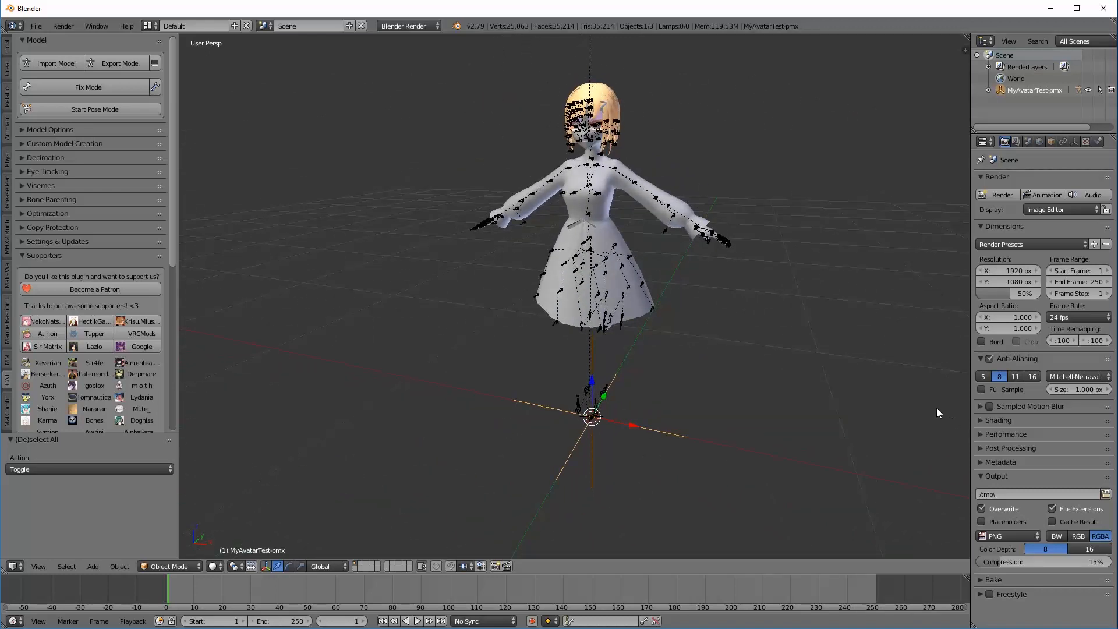
left_click(92, 88)
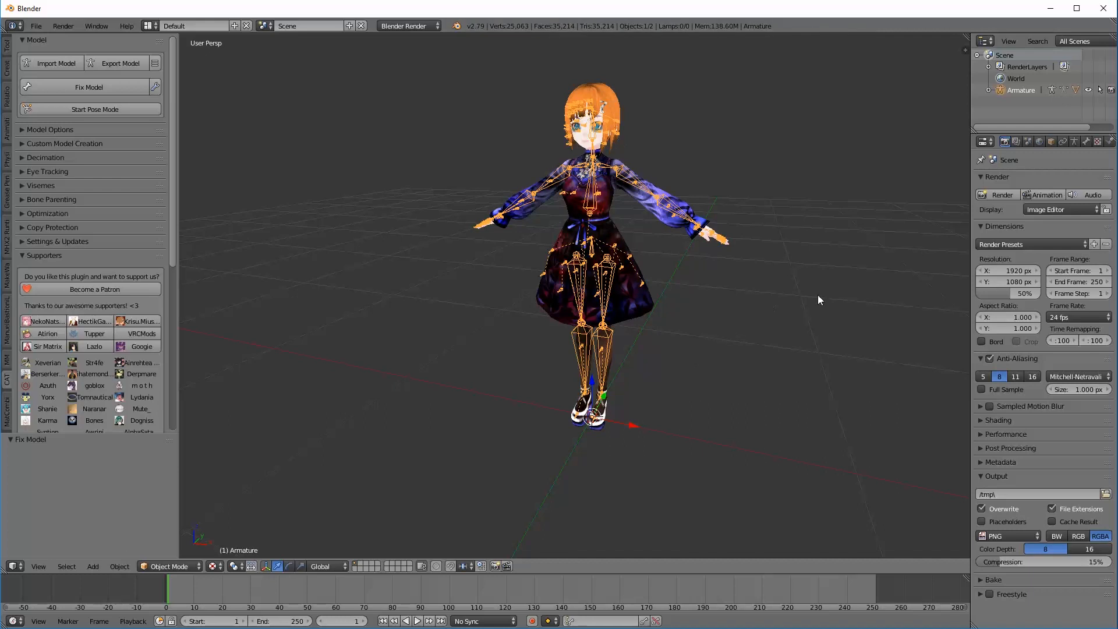
middle_click_drag(817, 299, 644, 246)
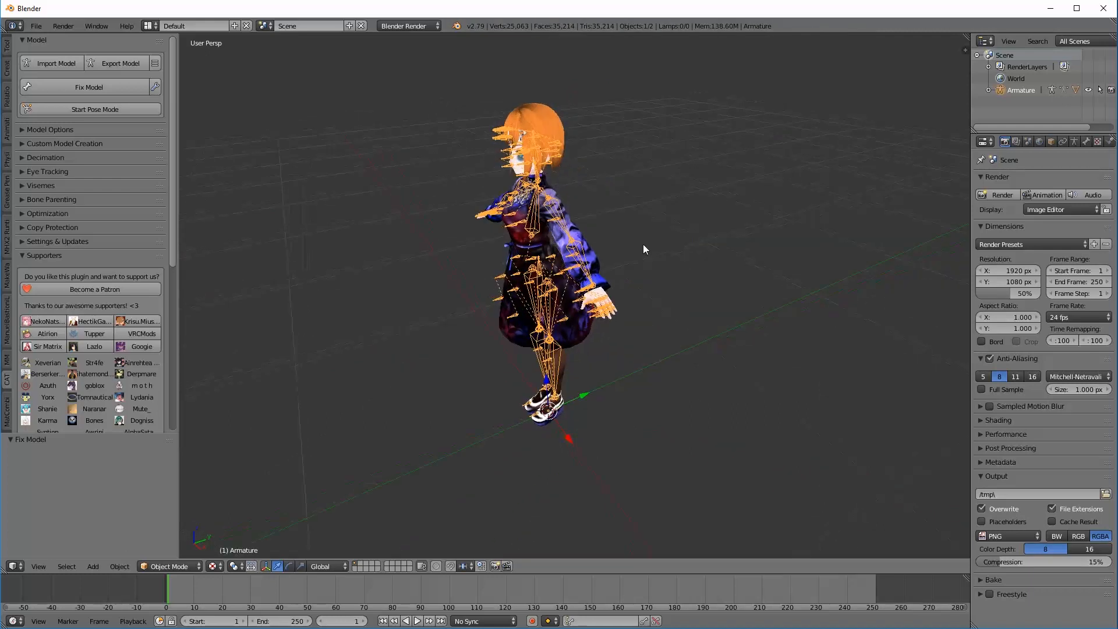
middle_click_drag(806, 321, 856, 318)
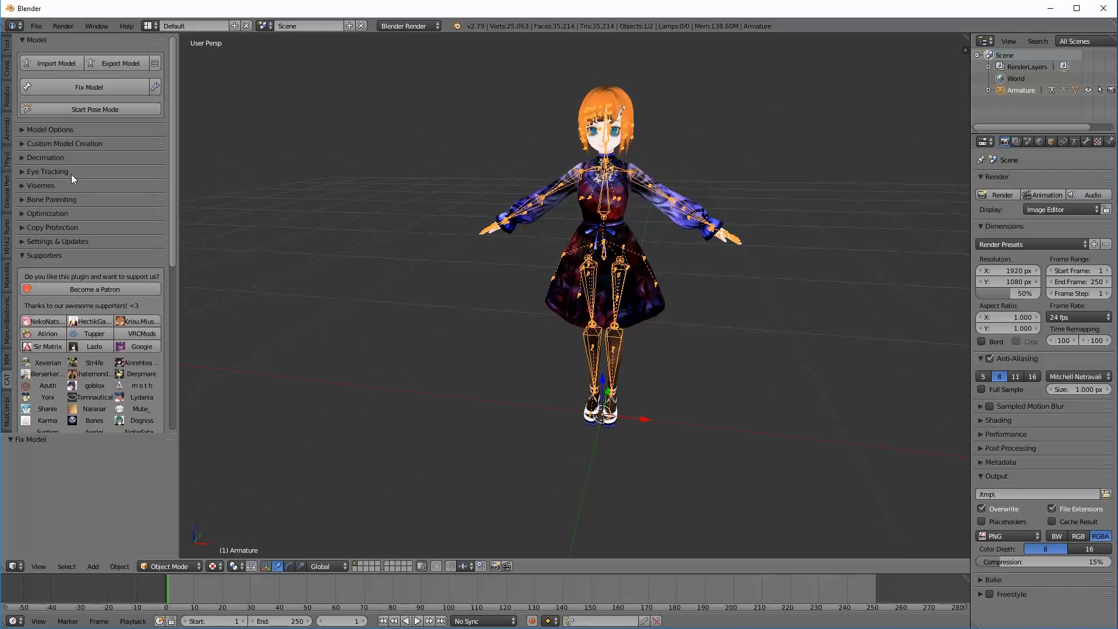
Translate the model's shape keys with CATS and check the Body mesh's contents under the Armature in the outliner.
left_click(22, 129)
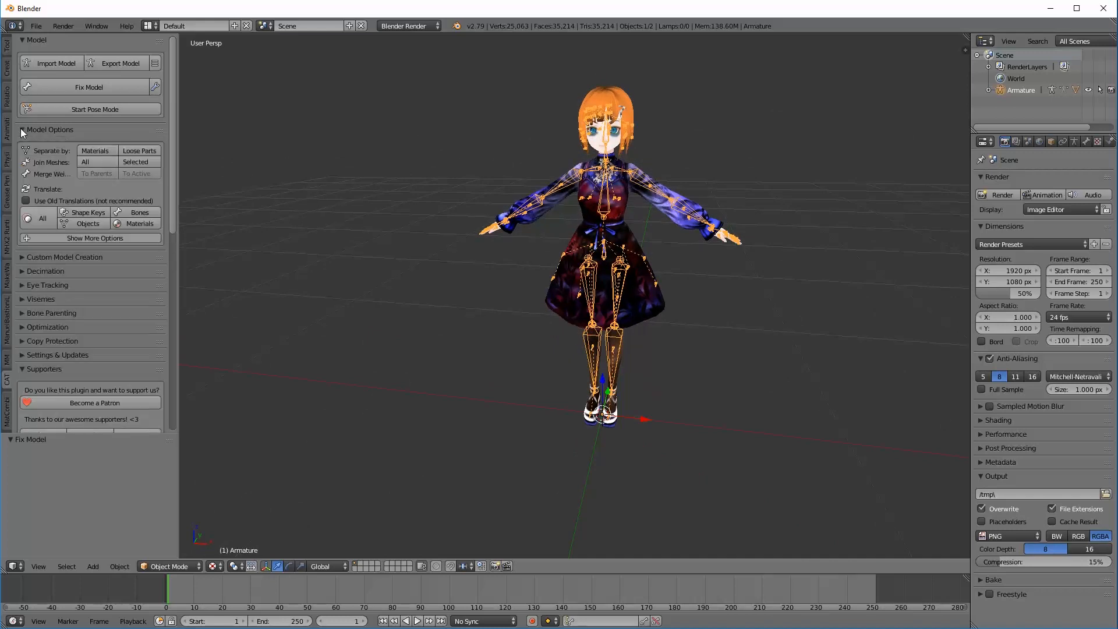
left_click(83, 211)
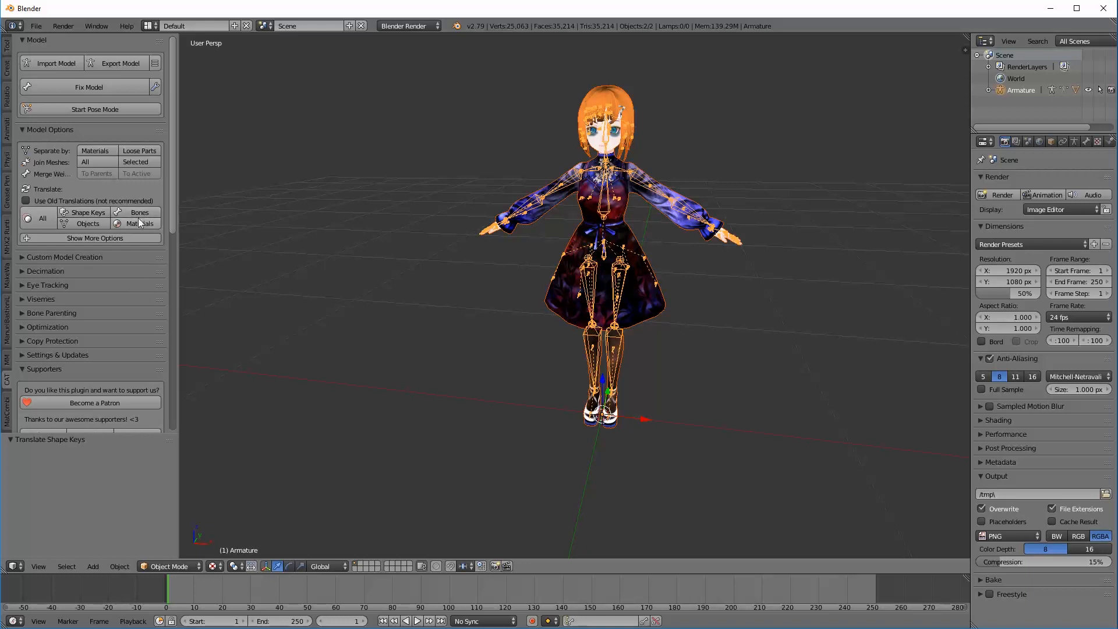
left_click(989, 89)
scroll(1003, 120, "down", 1)
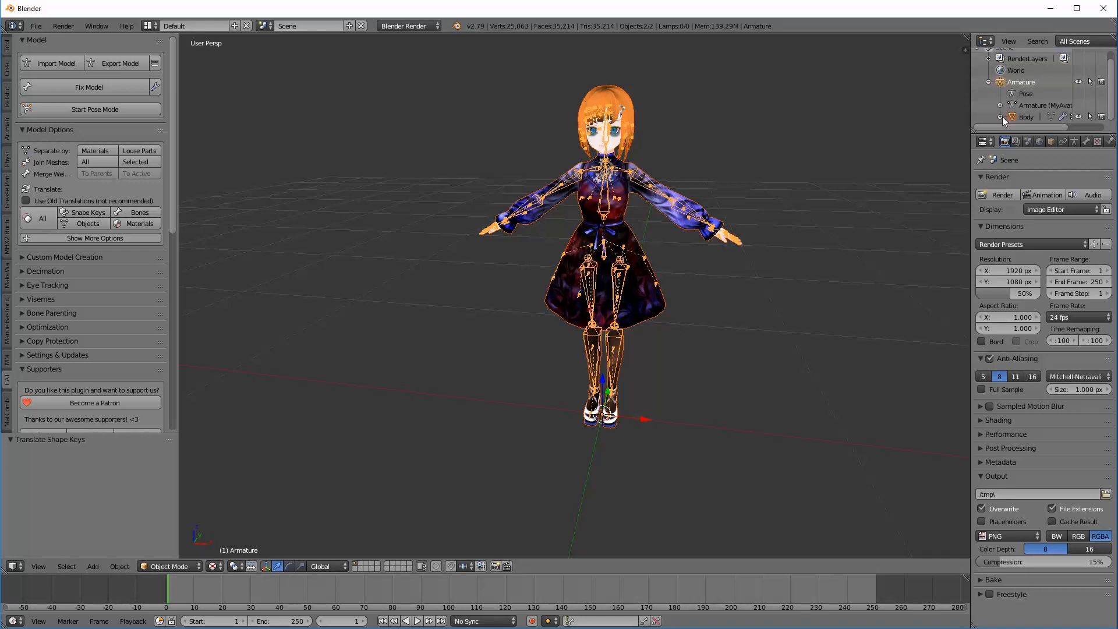
left_click(1000, 118)
scroll(1003, 117, "down", 2)
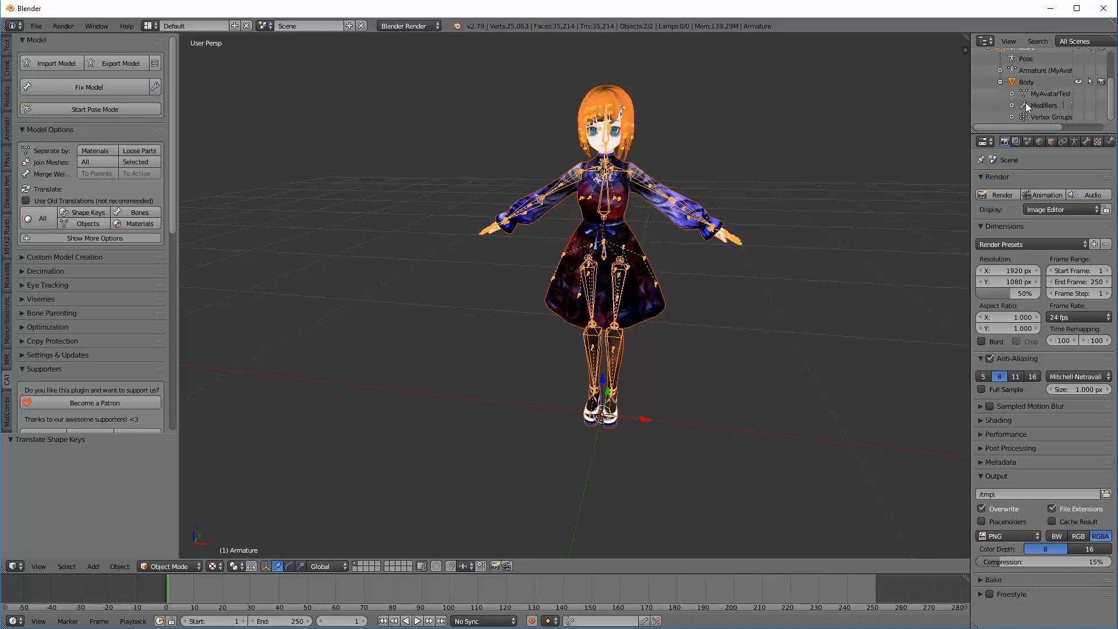
left_click(1000, 83)
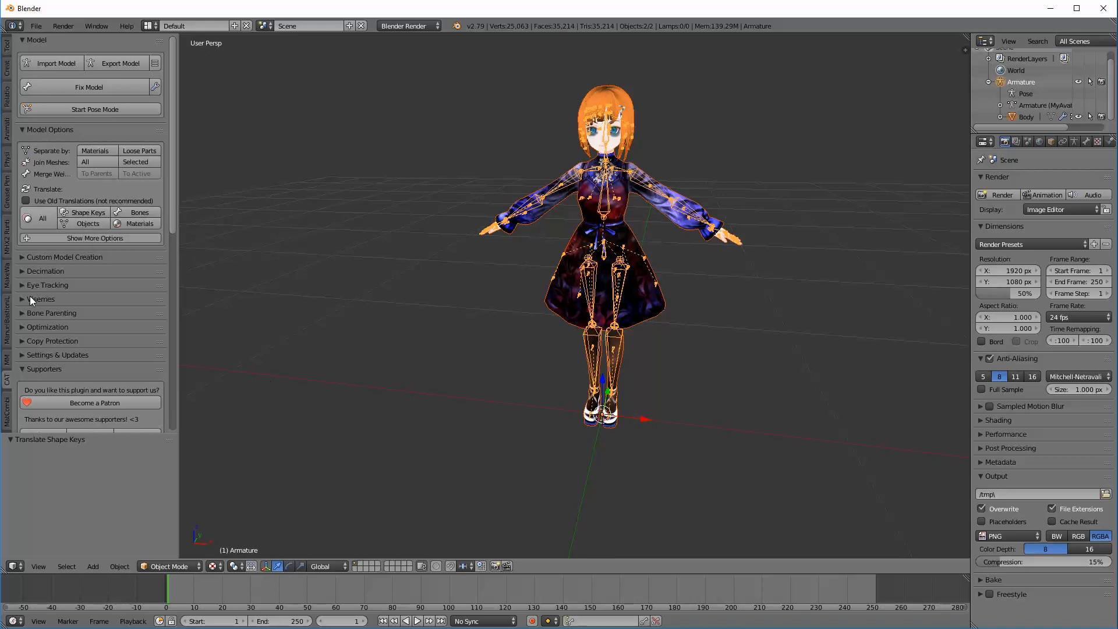
Generate the Body mesh's atlas material list and combine all its materials into one atlas saved in the MyAvatar\tex folder.
left_click(22, 327)
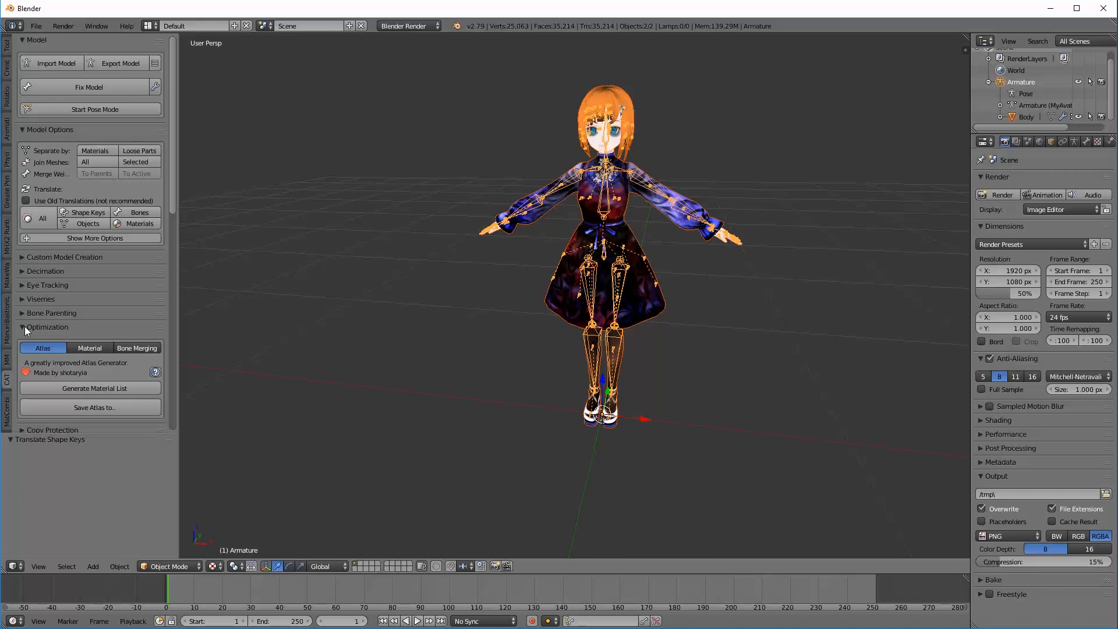
scroll(48, 298, "down", 5)
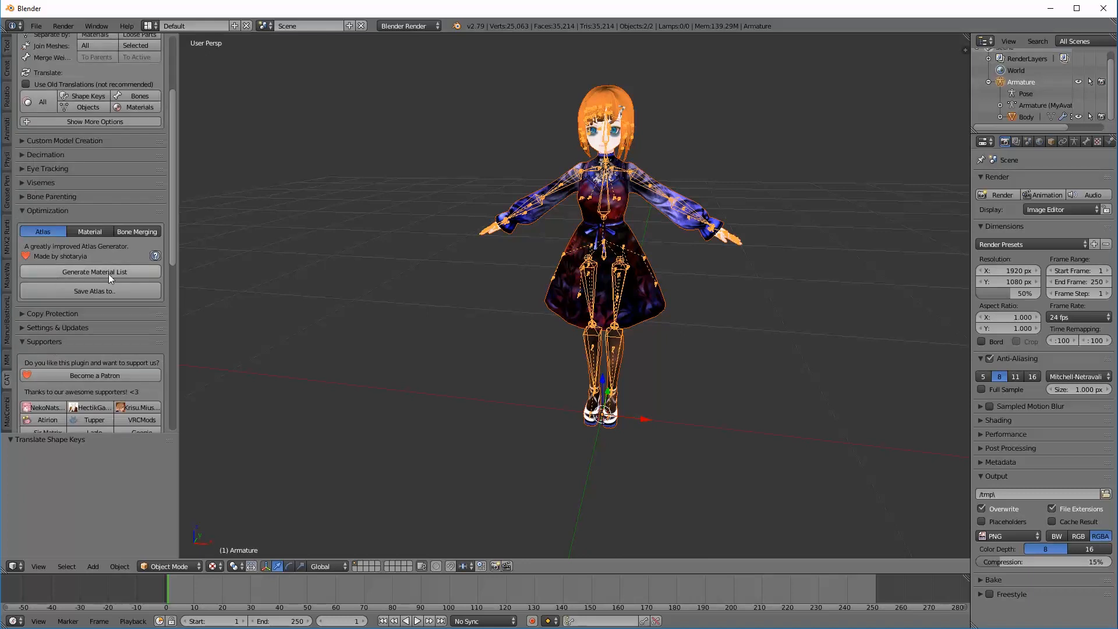
scroll(111, 273, "down", 1)
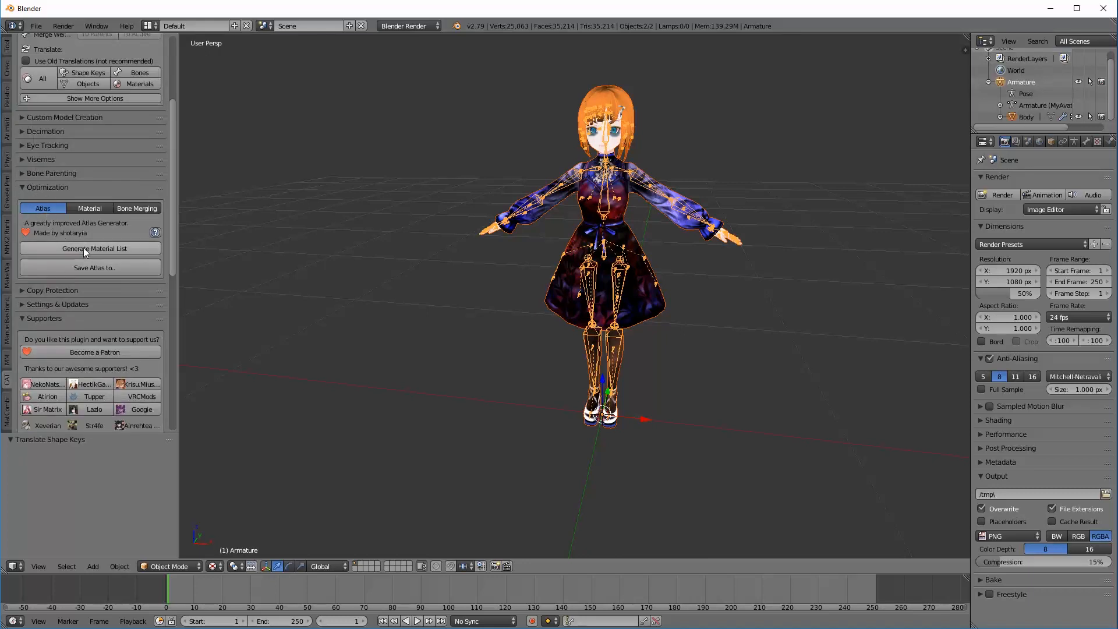
left_click(98, 249)
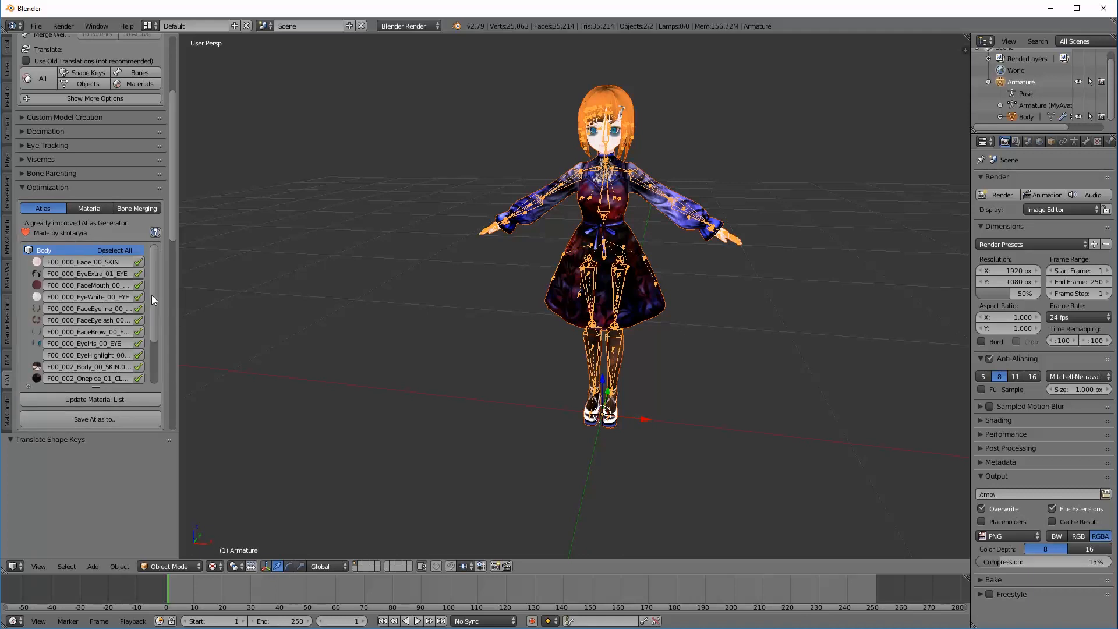
scroll(148, 335, "down", 4)
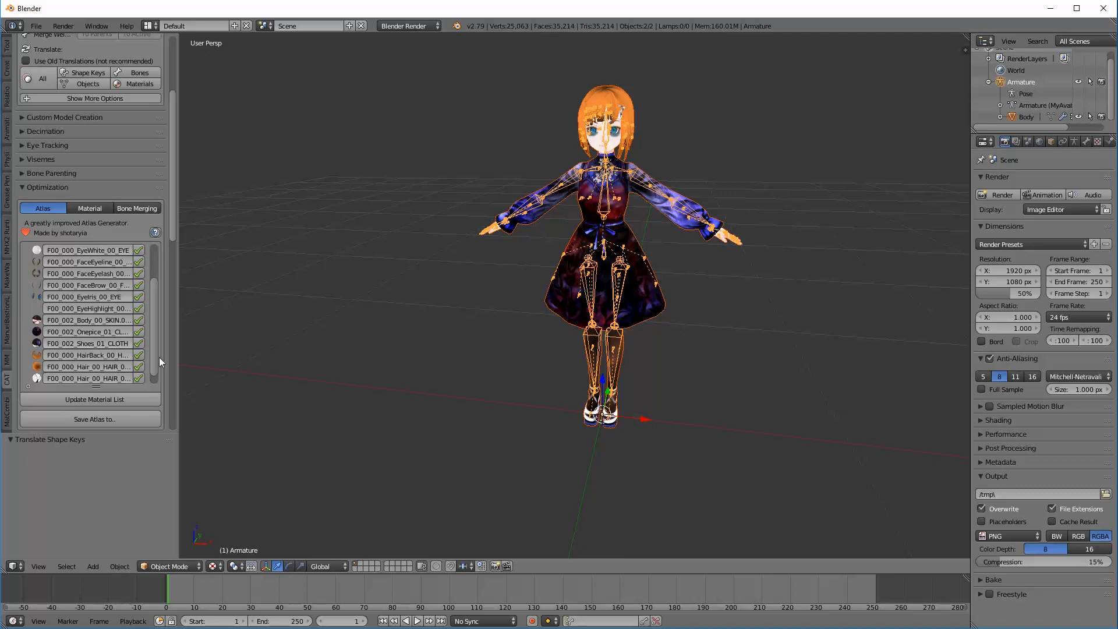
scroll(155, 361, "down", 1)
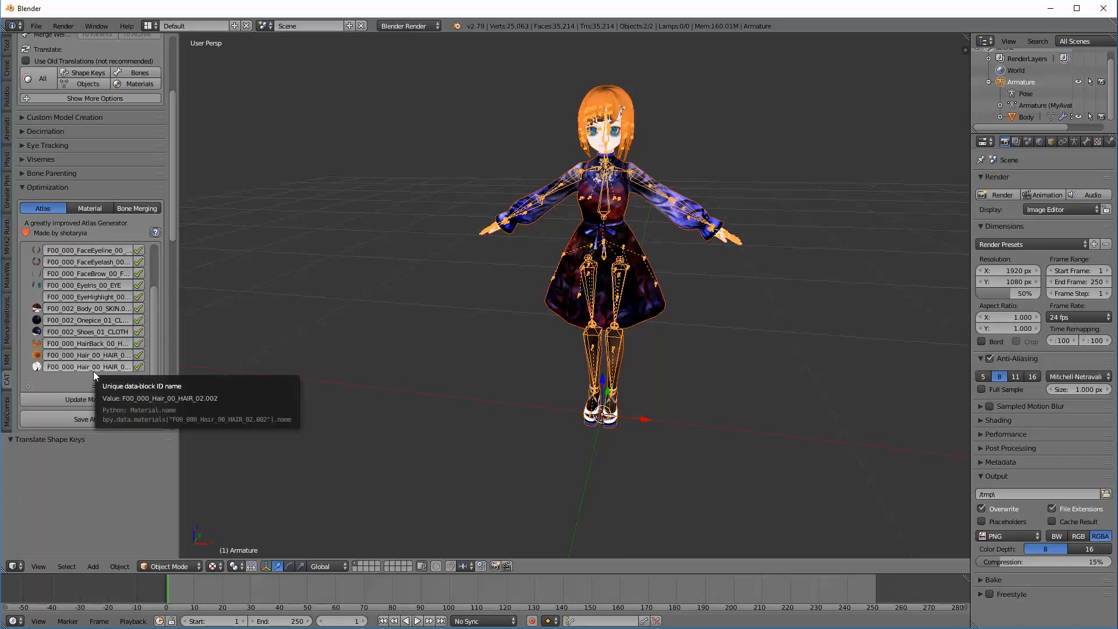
left_click(90, 418)
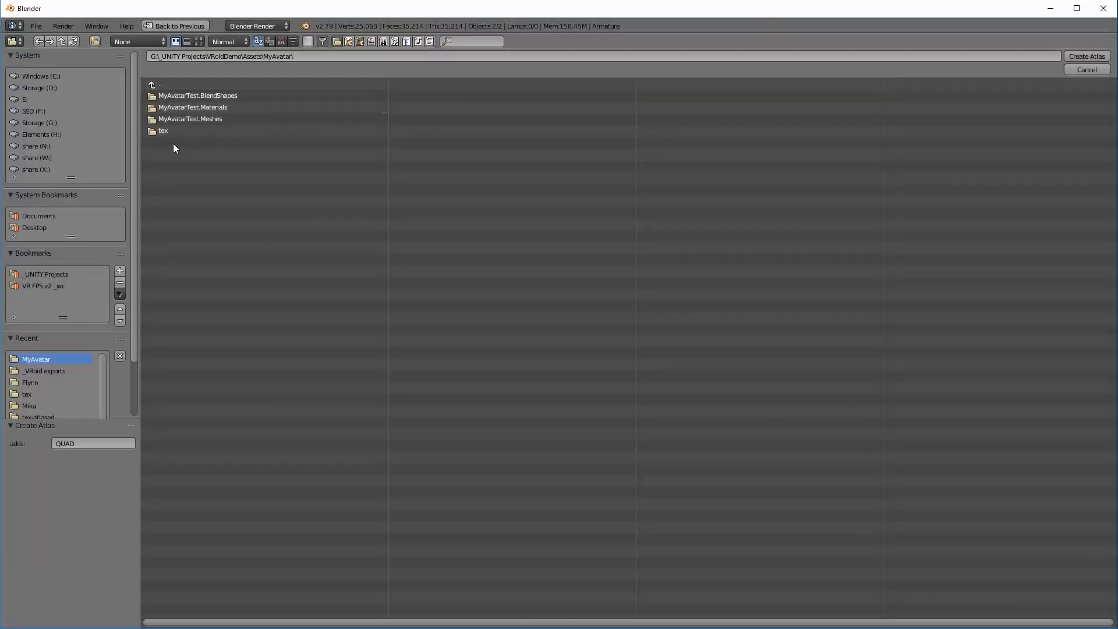
left_click(162, 131)
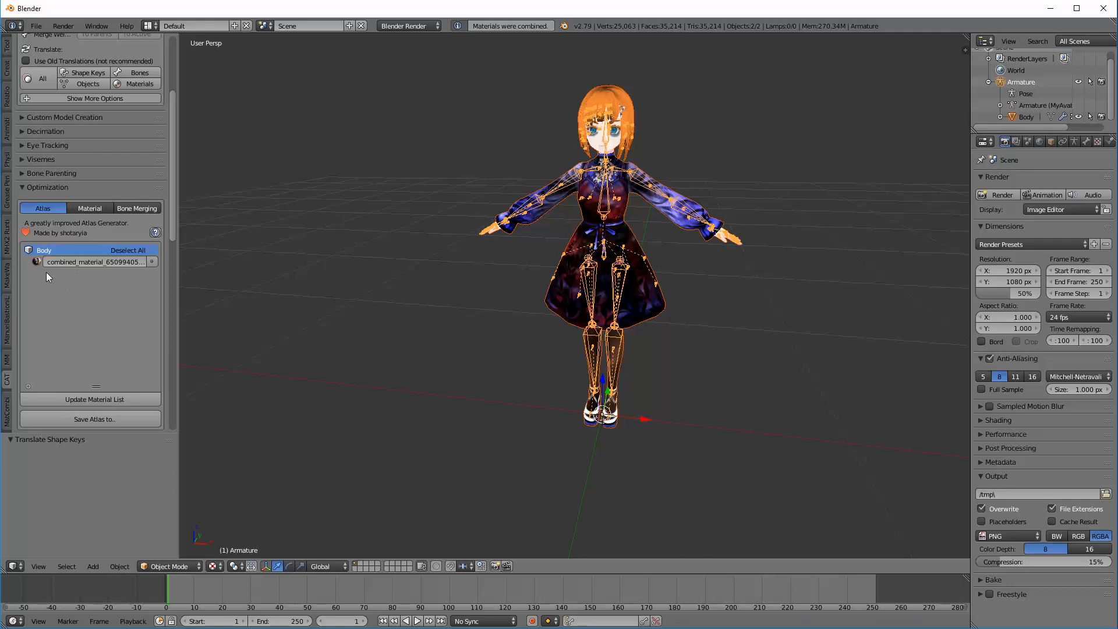
Export the model with CATS as the FBX file myAvatar-fbx into G:\_UNITY Projects\VRoidDemo\Assets\MyAvatar.
scroll(149, 212, "up", 5)
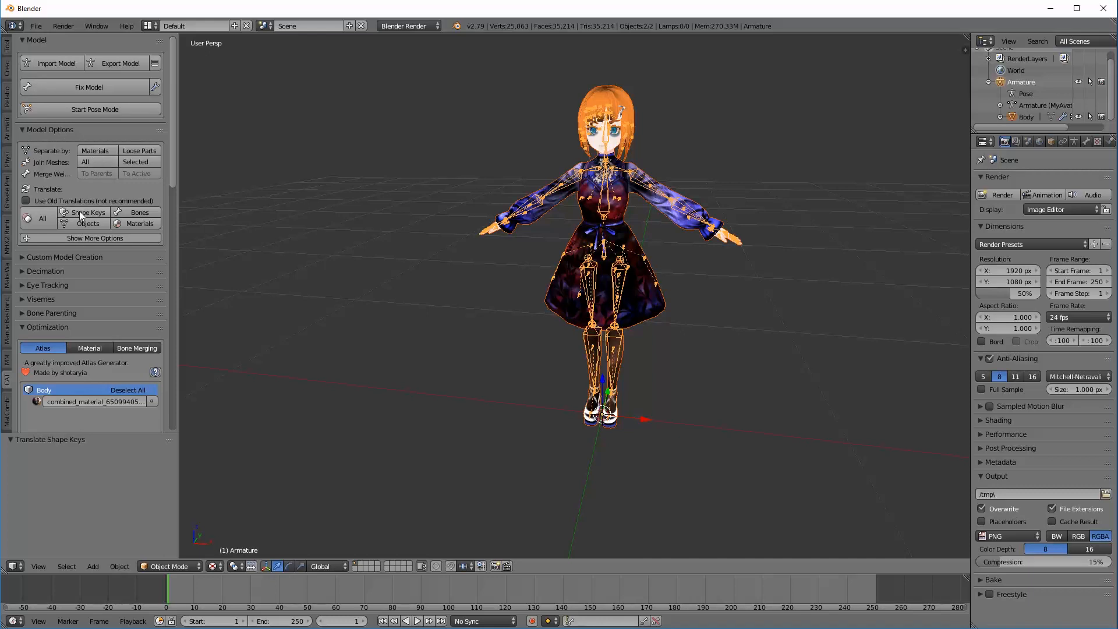
left_click(114, 63)
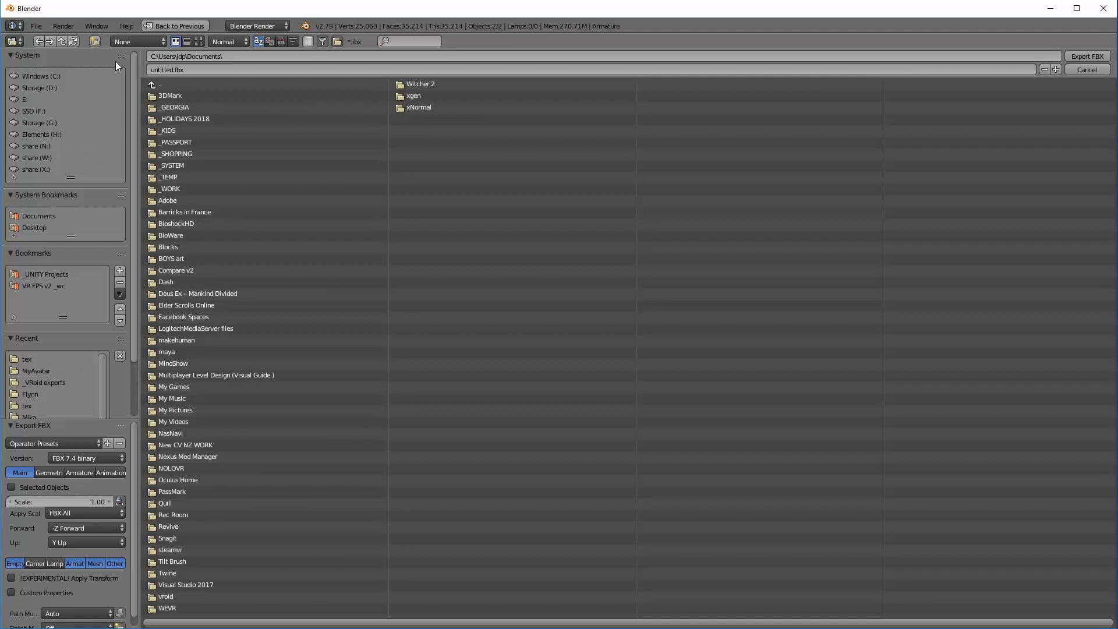
left_click(29, 359)
left_click(156, 85)
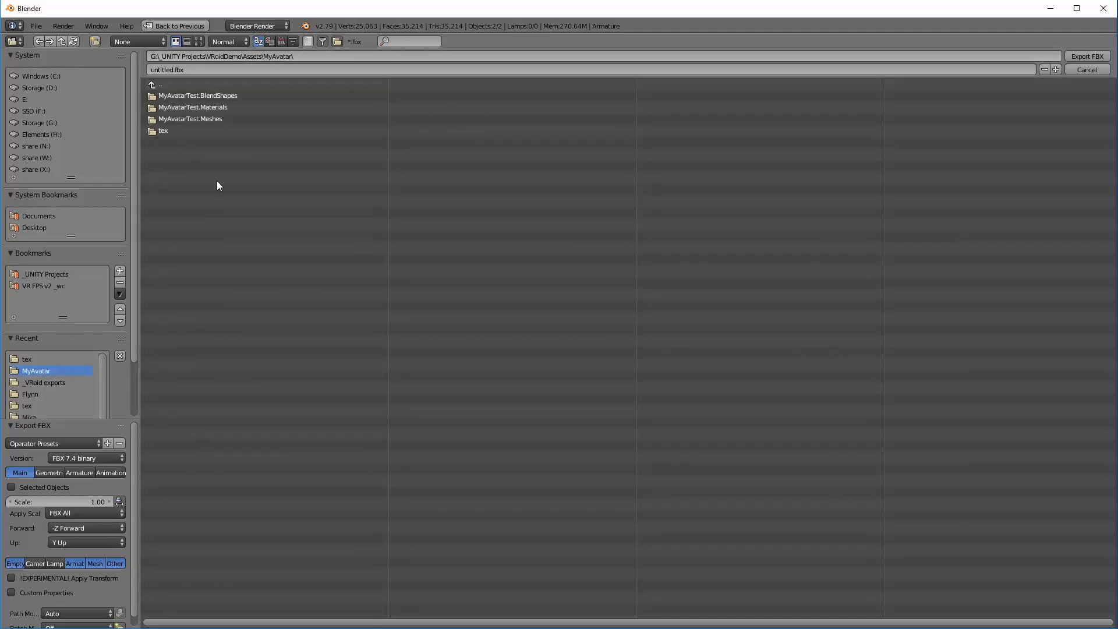
left_click(179, 69)
left_click_drag(174, 70, 110, 77)
type("myAvatar-fbx")
left_click(1095, 58)
left_click(1088, 54)
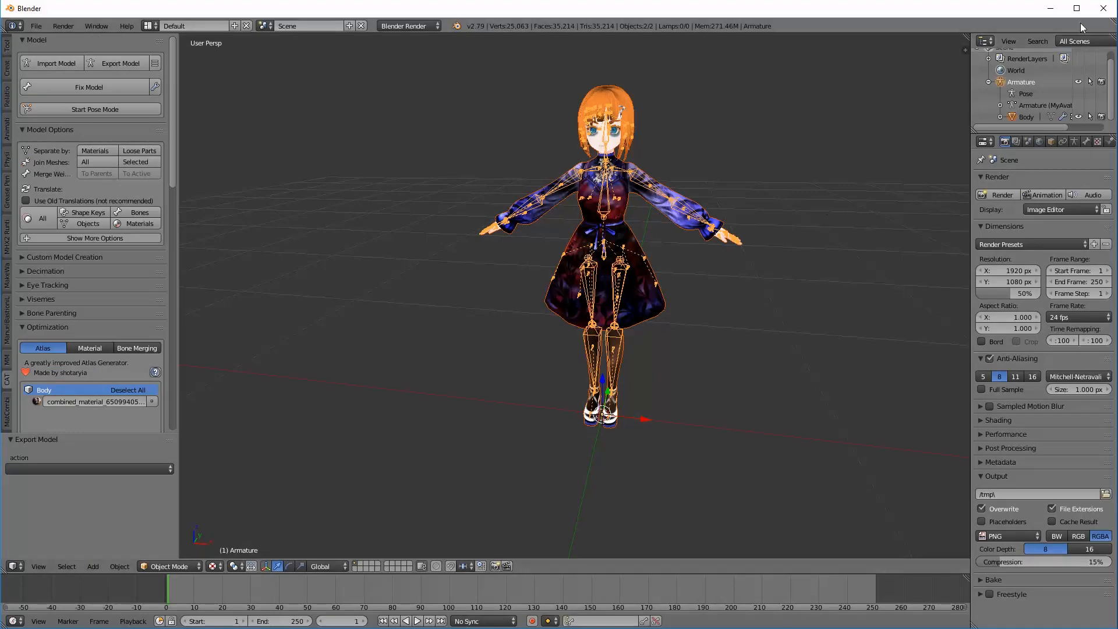
Switch to Unity, select the myAvatar-fbx asset and dock the Inspector in front of the Lighting, Navigation and Occlusion panels.
left_click(1051, 8)
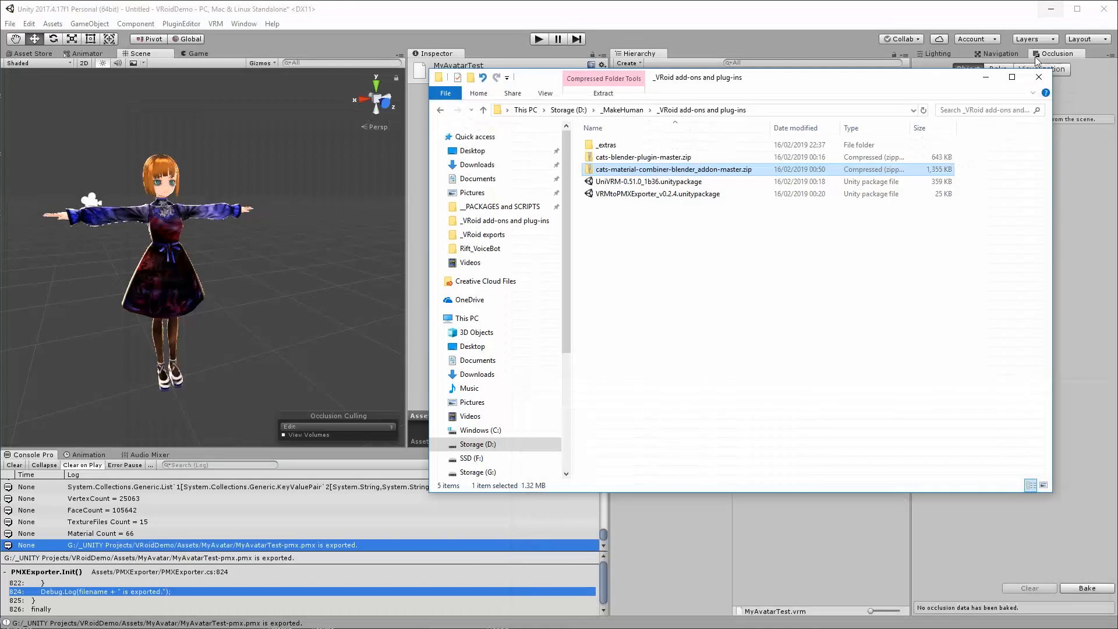
left_click(432, 10)
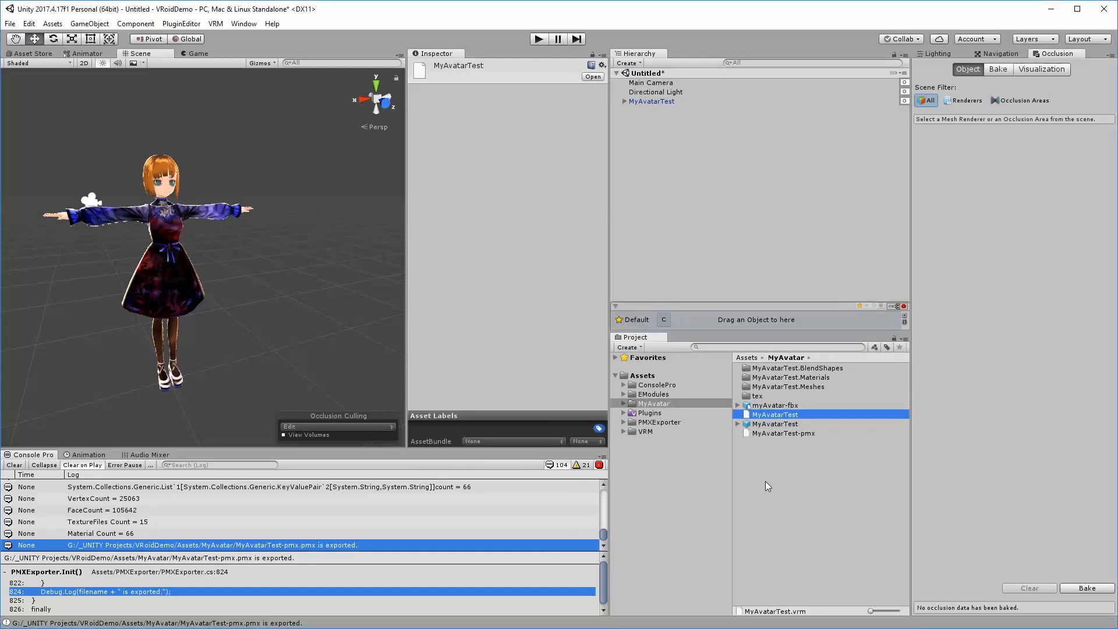
left_click(773, 408)
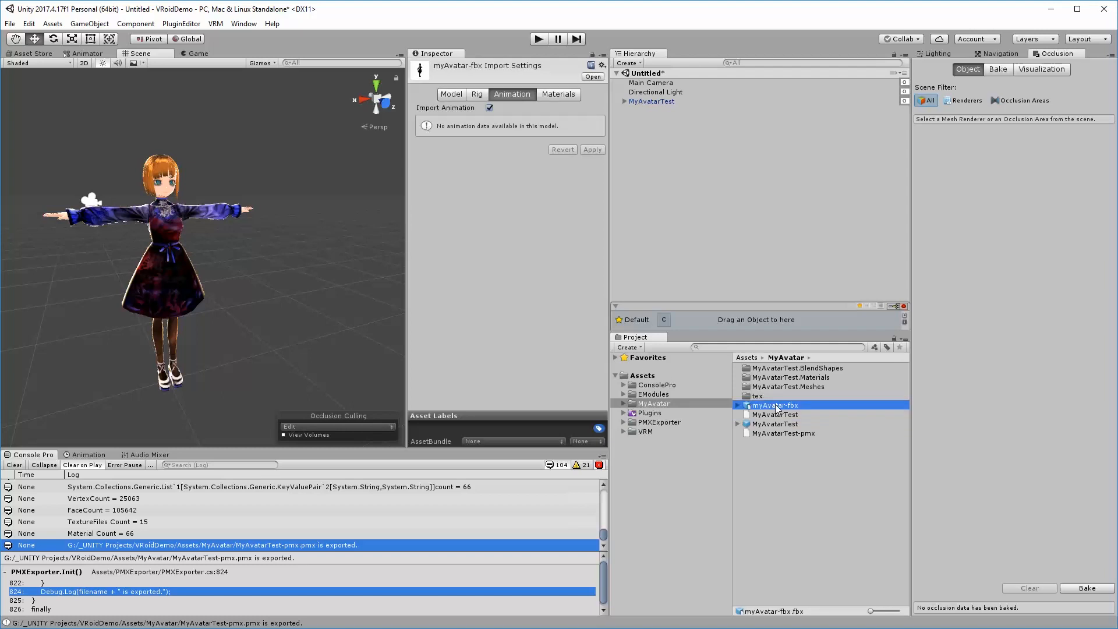
left_click_drag(441, 53, 917, 69)
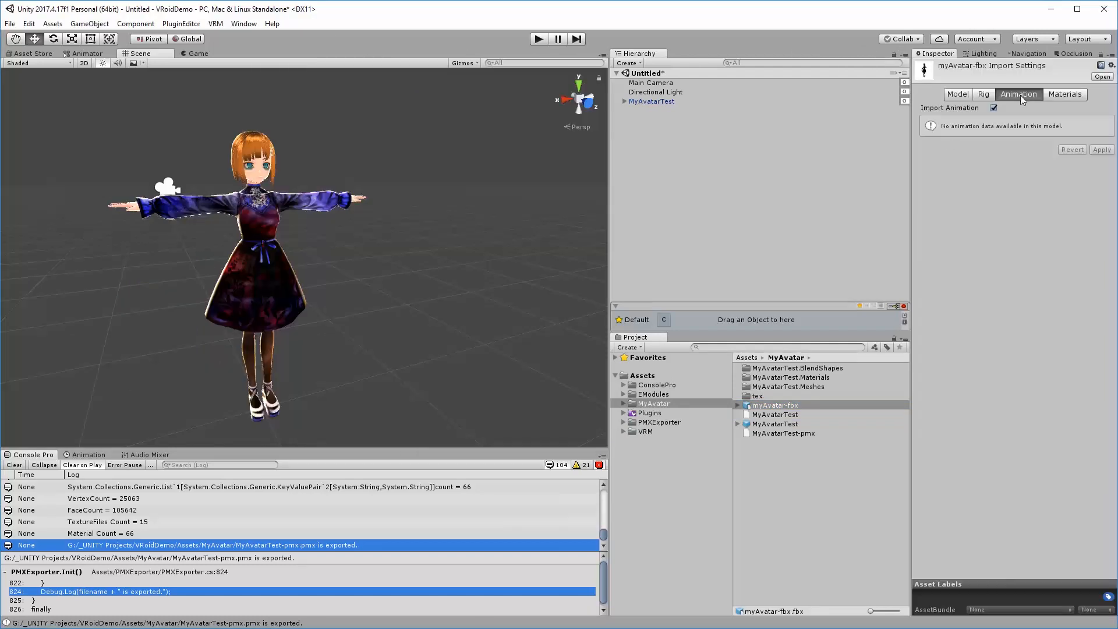
Set the rig animation type of myAvatar-fbx to Humanoid and apply the import settings.
left_click(984, 97)
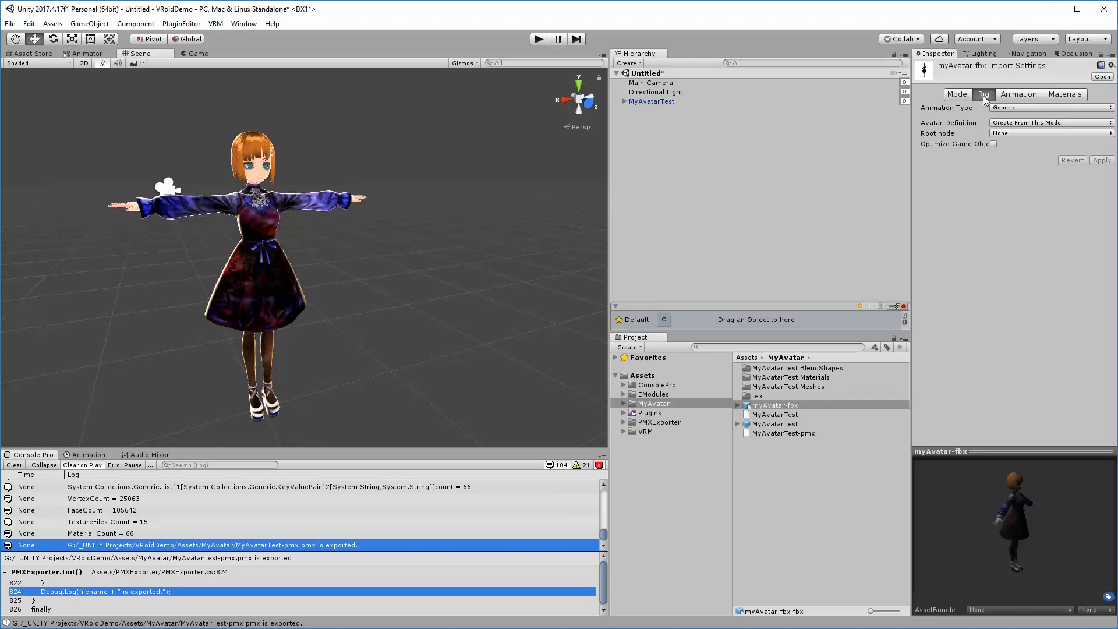
left_click(1018, 110)
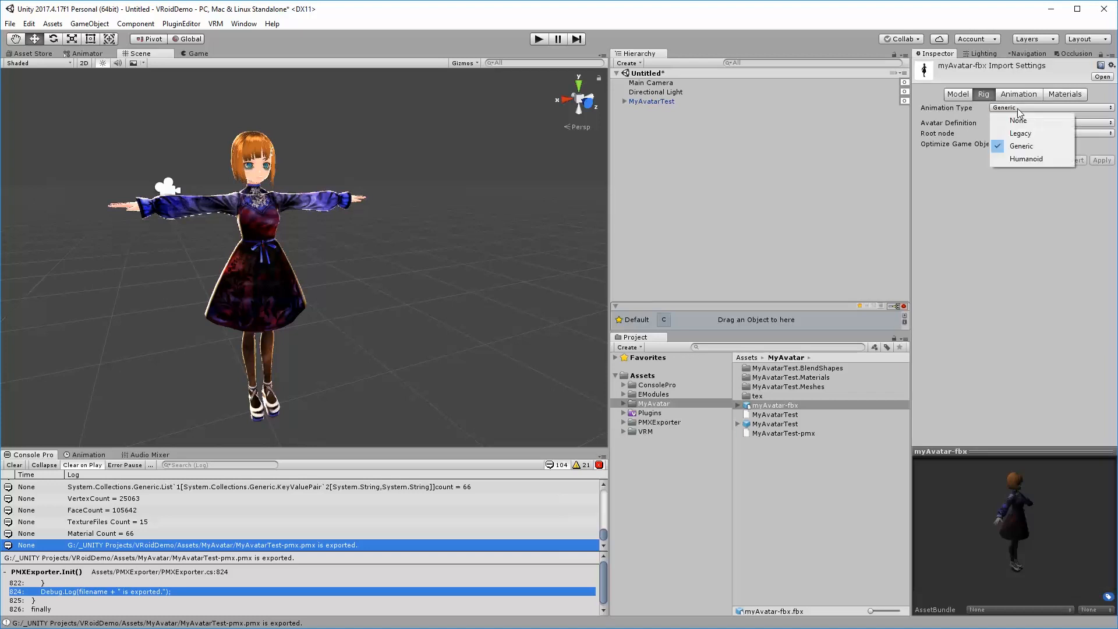
left_click(1024, 160)
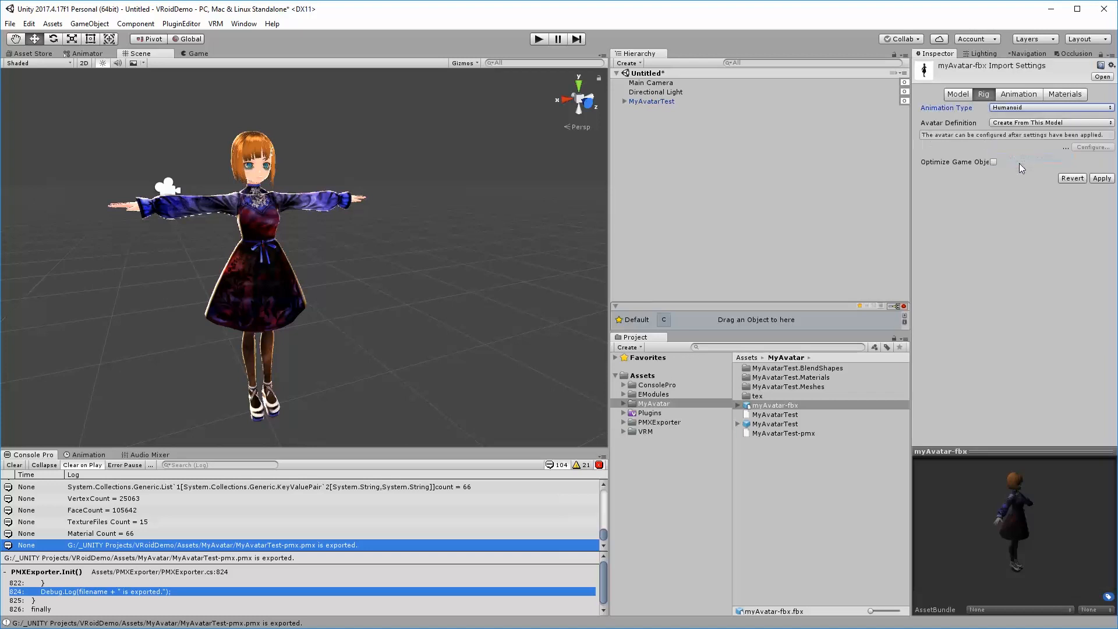
left_click(1098, 182)
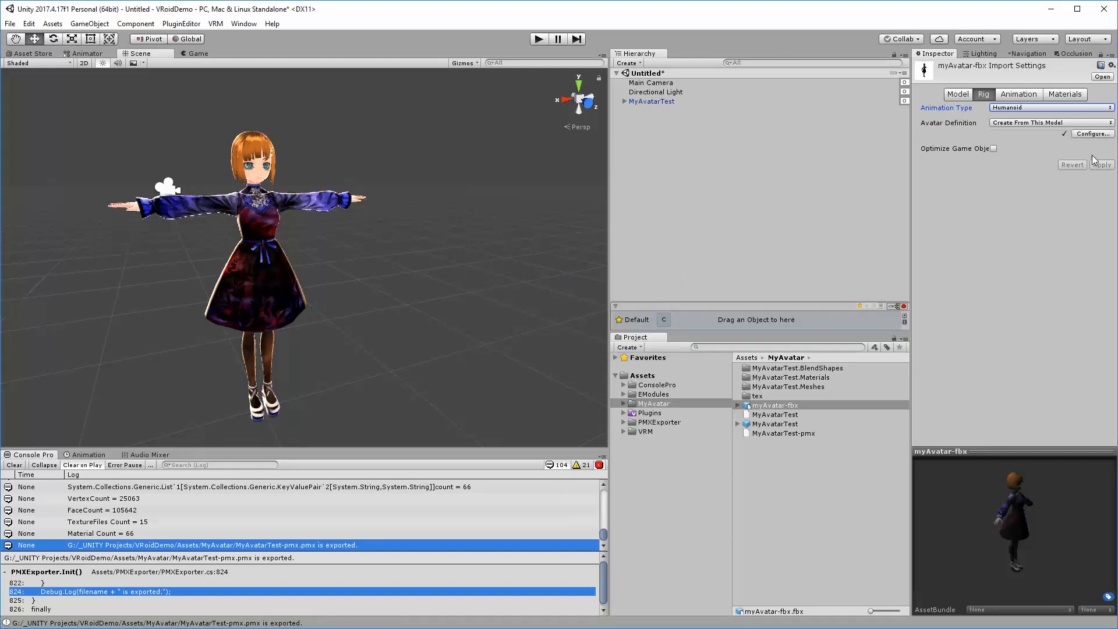
Open the avatar configuration of myAvatar-fbx, saving the modified scene as demo-scene in the Assets folder.
left_click(1087, 134)
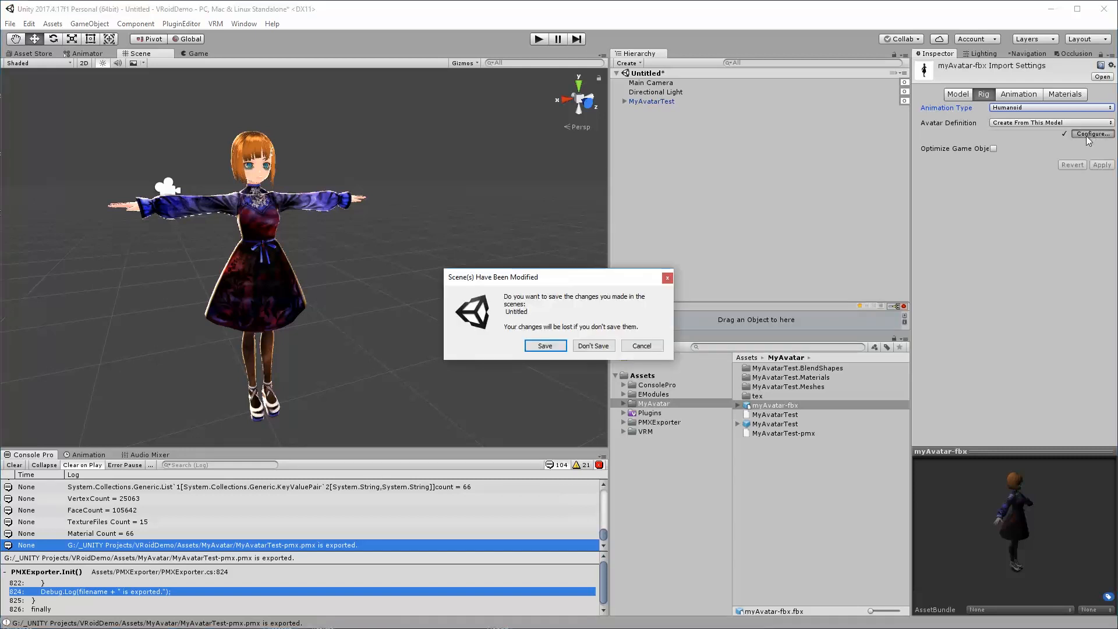
left_click(545, 346)
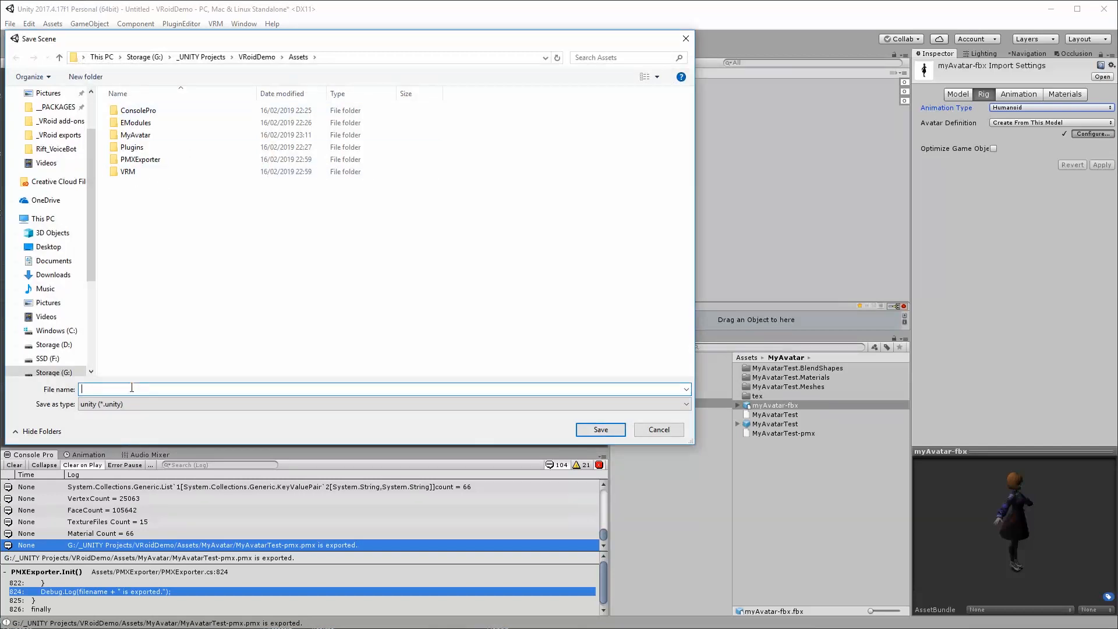
type("demo-scene")
key("Return")
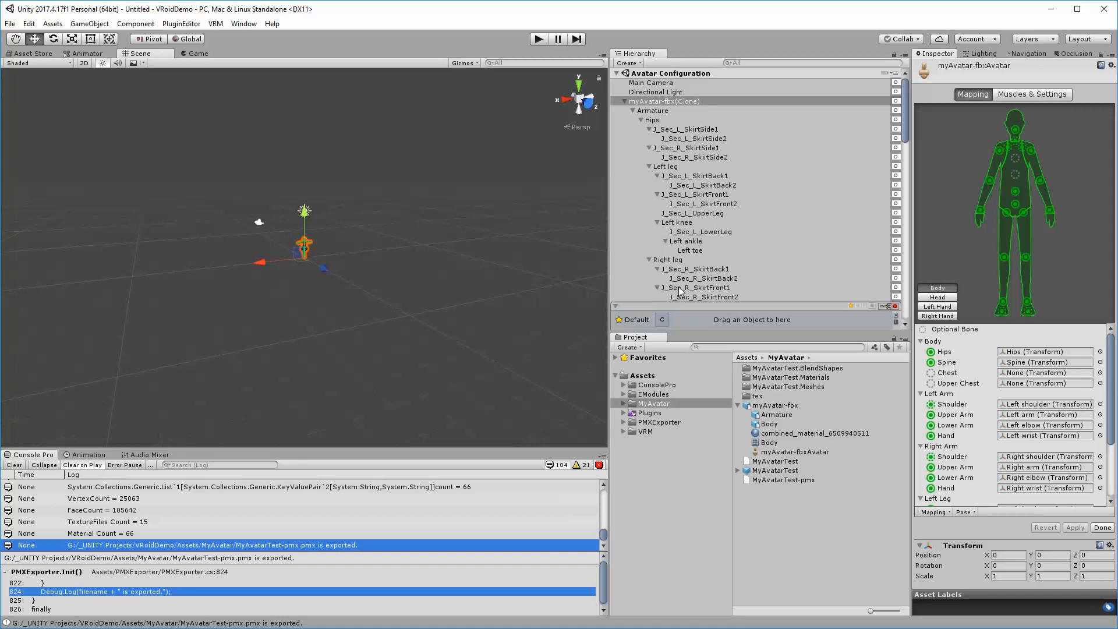
Assign the armature's Chest bone to the empty Chest slot in the avatar's body mapping.
scroll(680, 247, "down", 6)
left_click_drag(672, 188, 1019, 374)
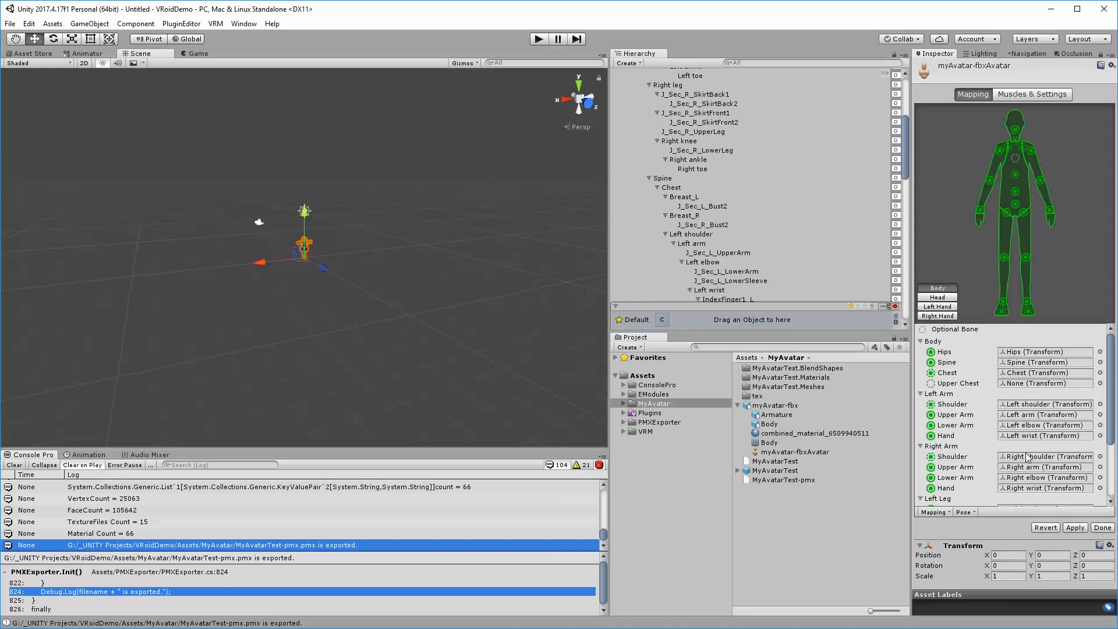
scroll(358, 278, "up", 6)
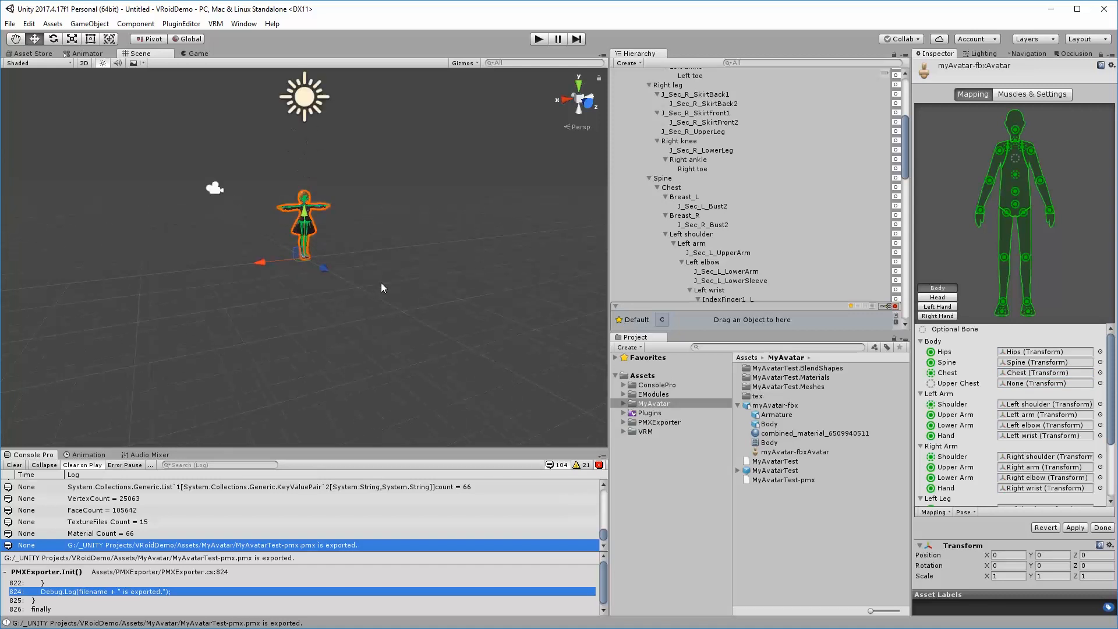
Apply the changed bone mapping of the myAvatar-fbx avatar configuration.
scroll(383, 280, "up", 7)
middle_click_drag(455, 139, 426, 304)
scroll(438, 331, "down", 5)
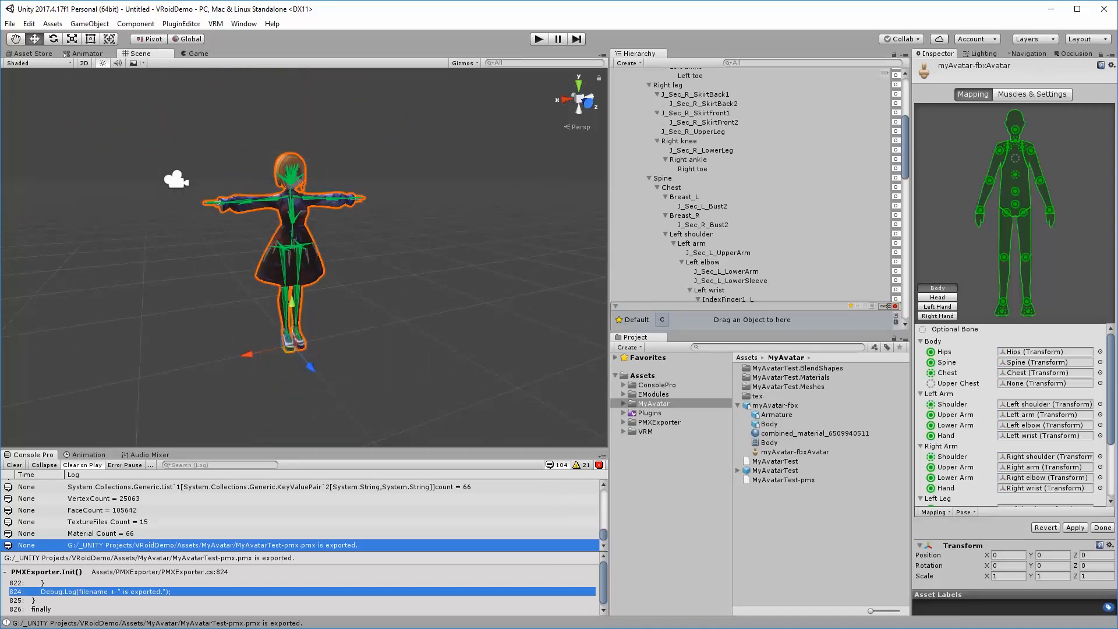
left_click(1075, 527)
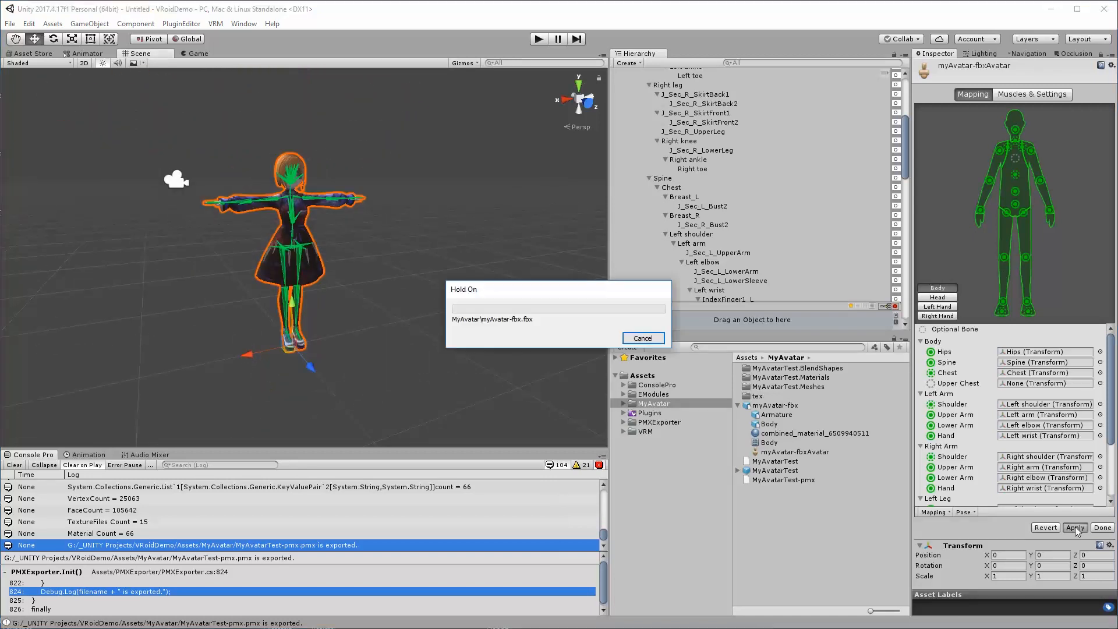
Set the Jaw bone in the avatar's head mapping to None, apply the change and finish the avatar configuration.
left_click(938, 298)
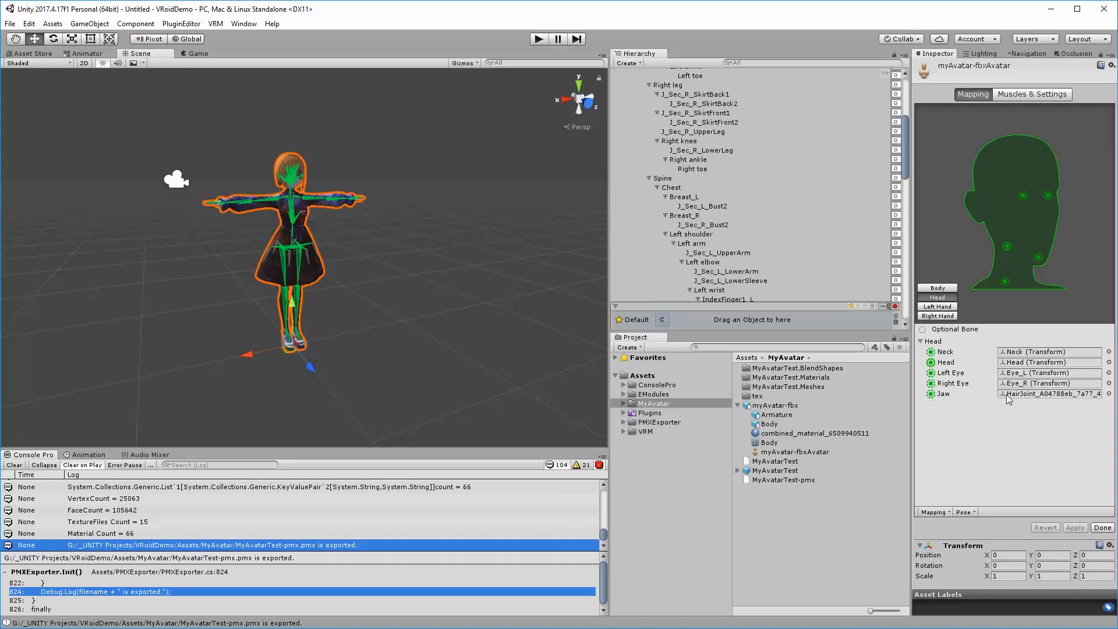
left_click(1026, 395)
left_click(1109, 395)
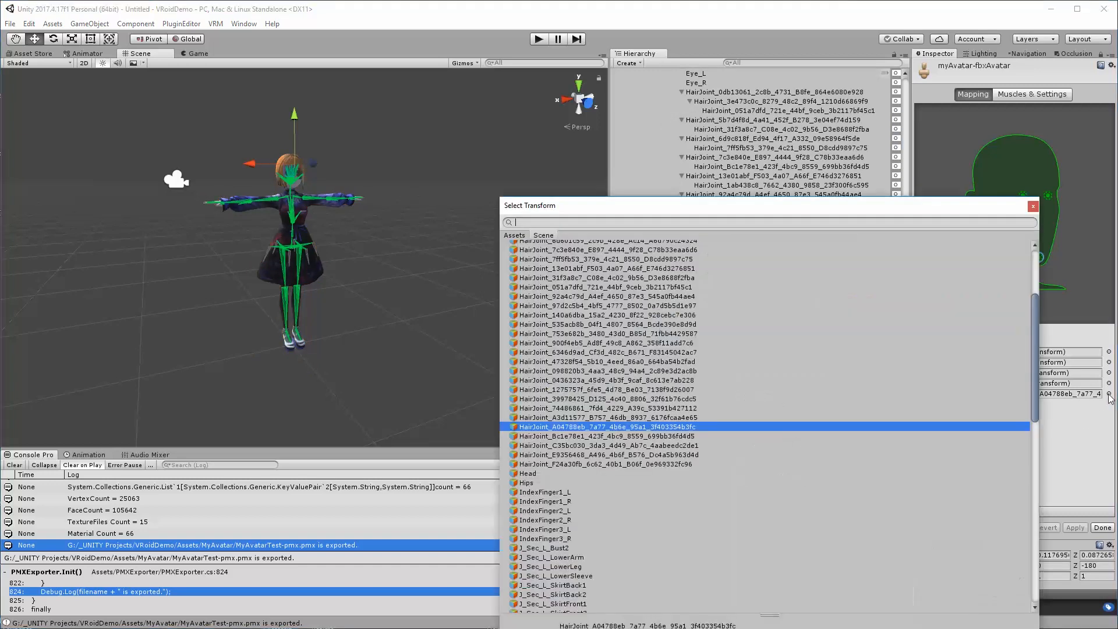
scroll(1041, 364, "up", 5)
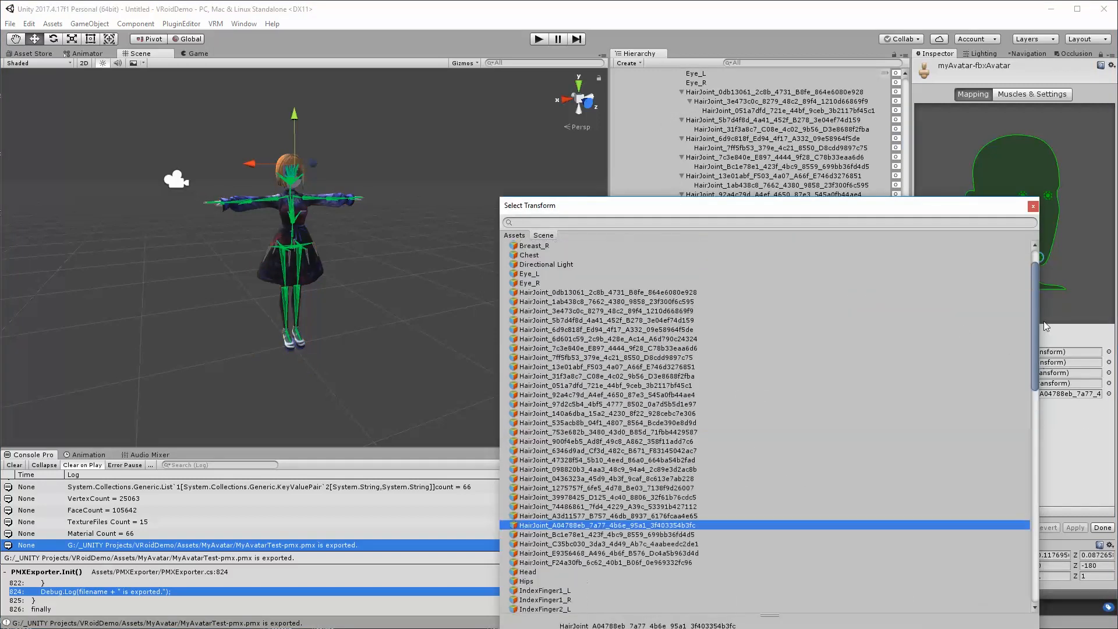
left_click(526, 246)
double_click(525, 246)
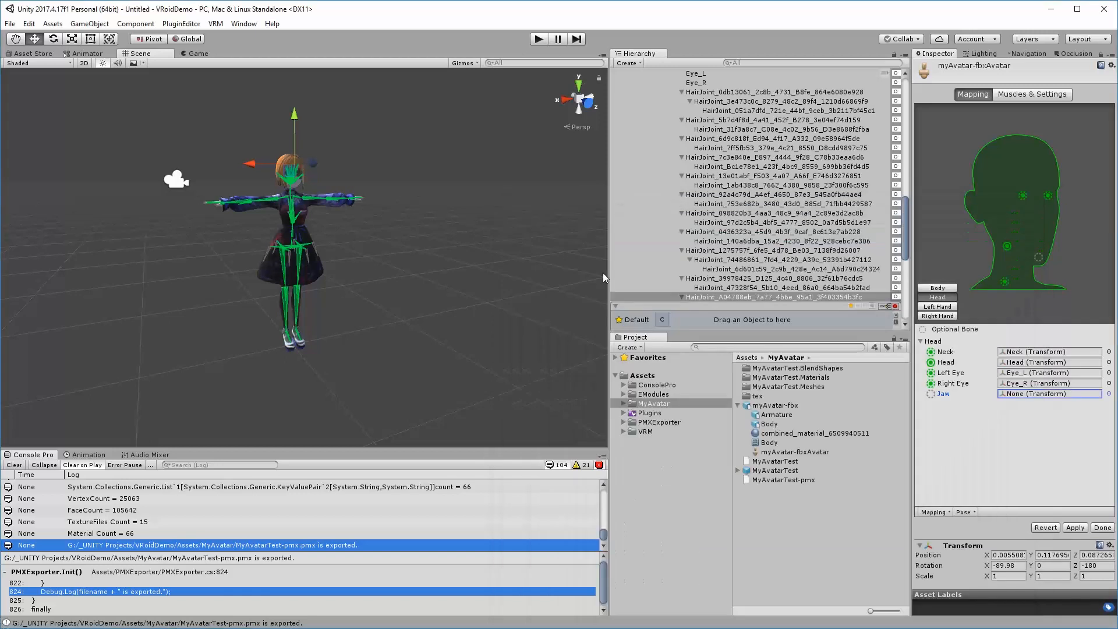
left_click(1076, 529)
left_click(1102, 527)
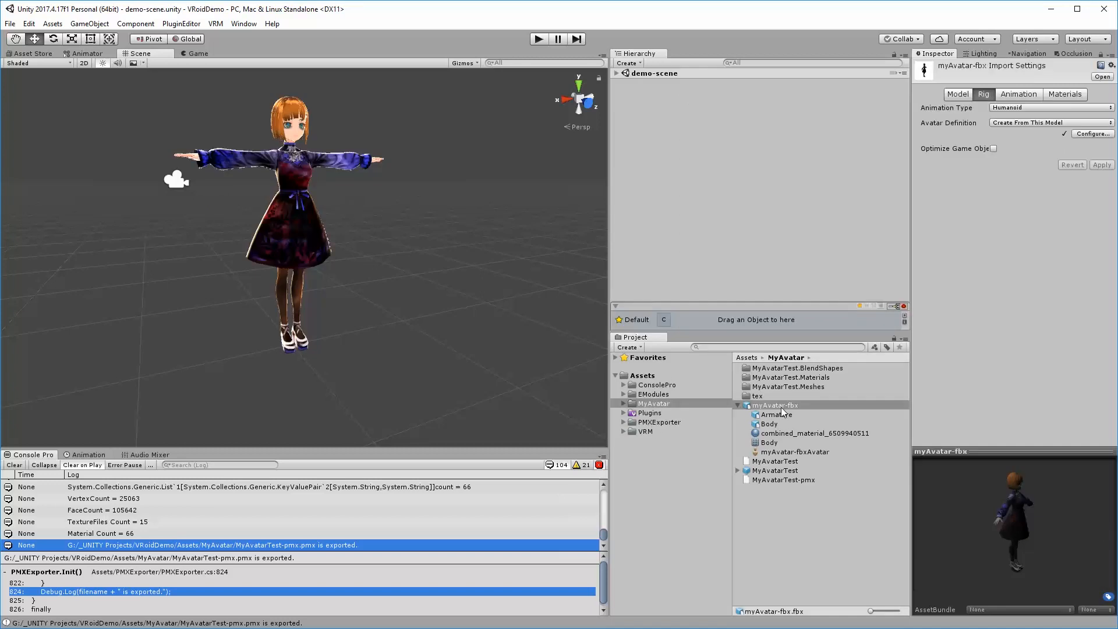
Place the myAvatar-fbx model in demo-scene and set its scale to 1.25 on X, Y and Z.
left_click_drag(783, 406, 697, 195)
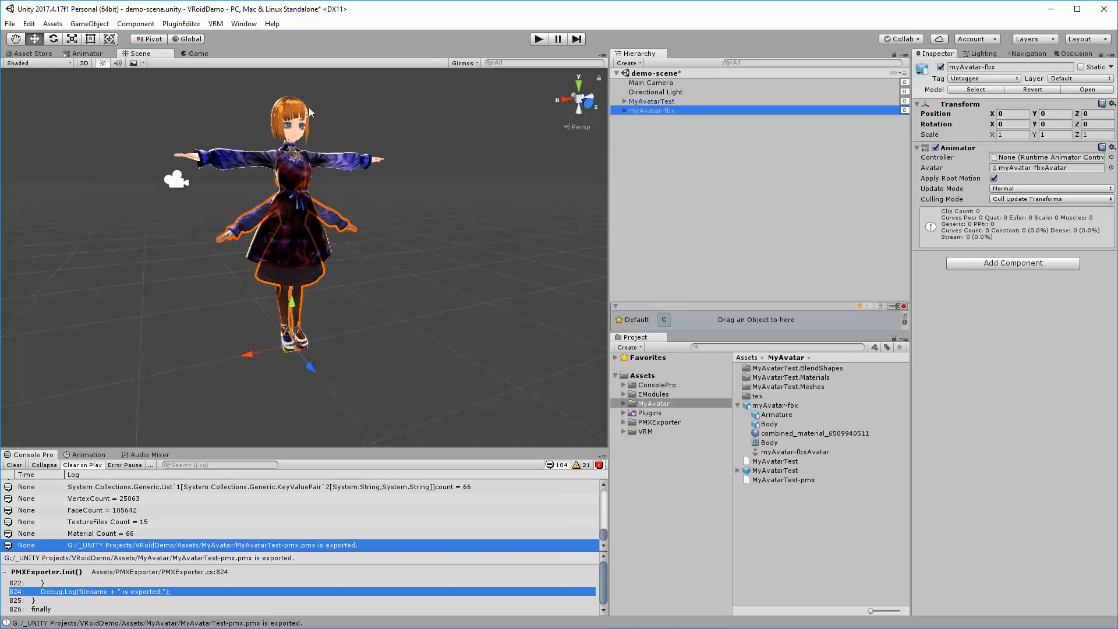
left_click(1013, 134)
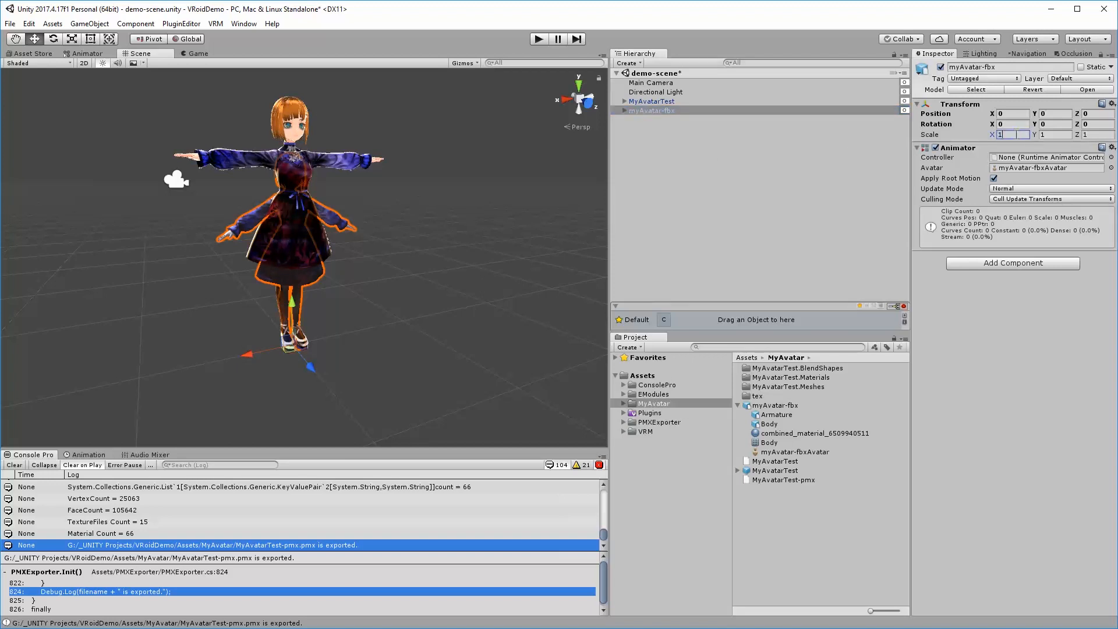
type("1.25")
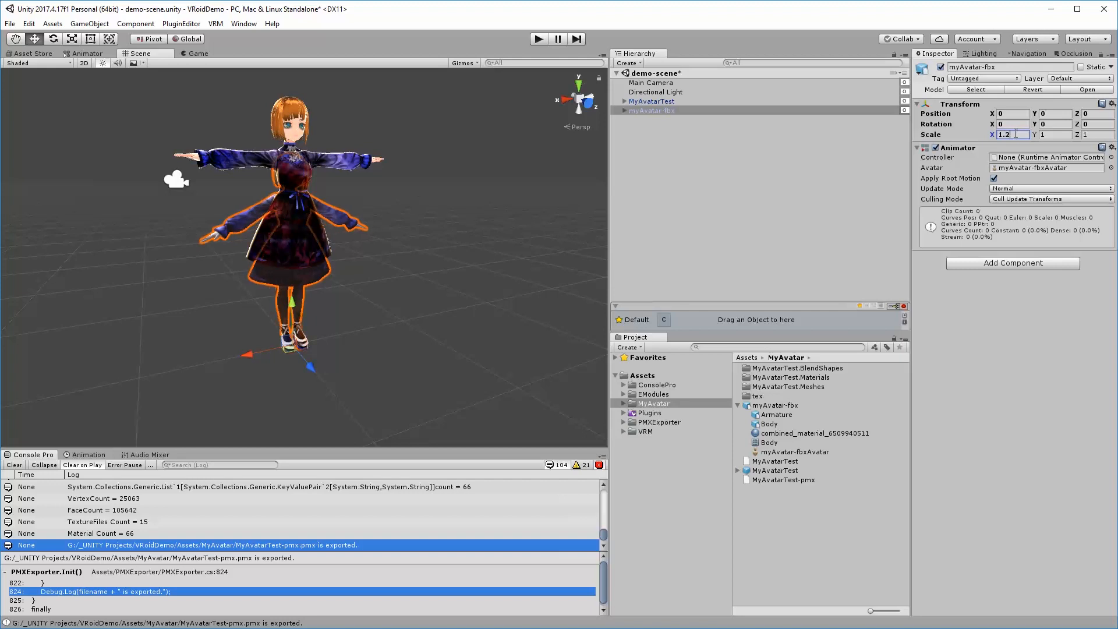
left_click(1061, 135)
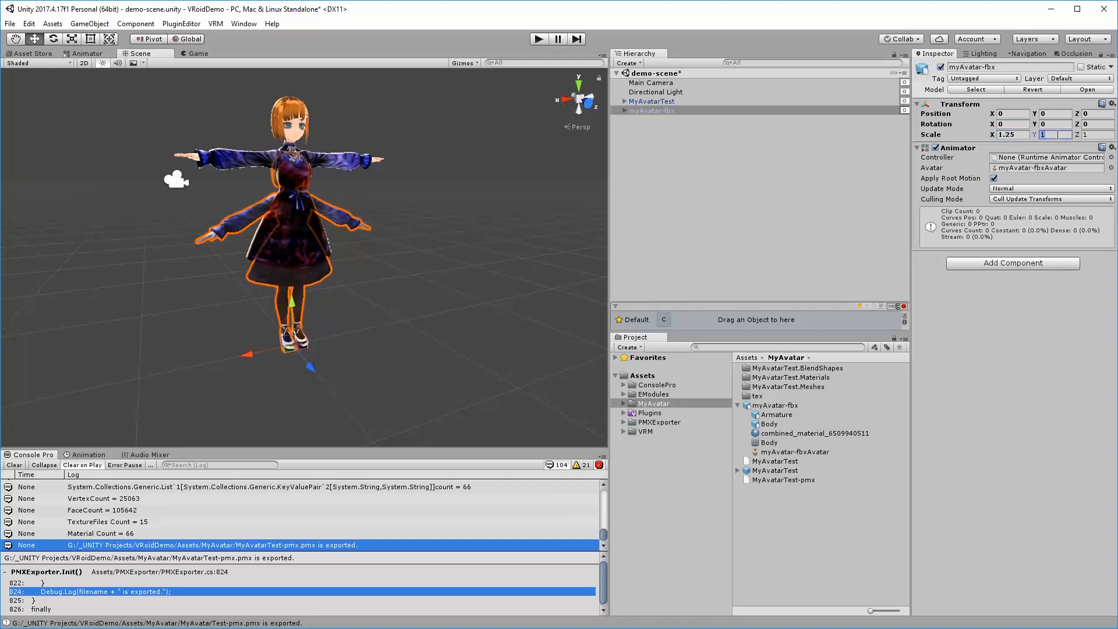
type("1.25")
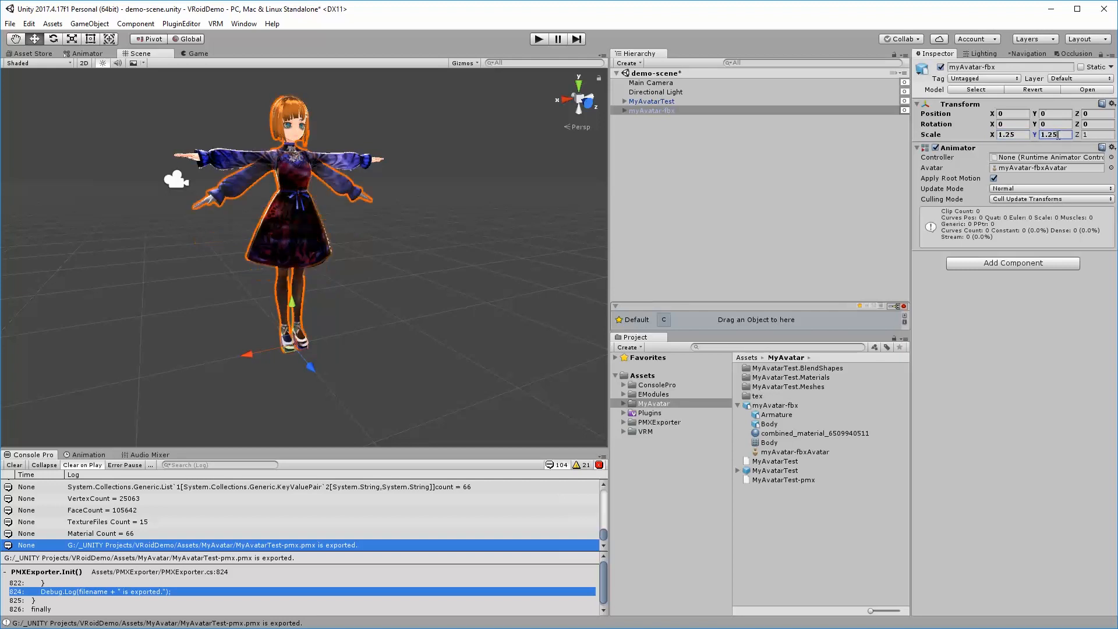
left_click(1086, 134)
type(".25")
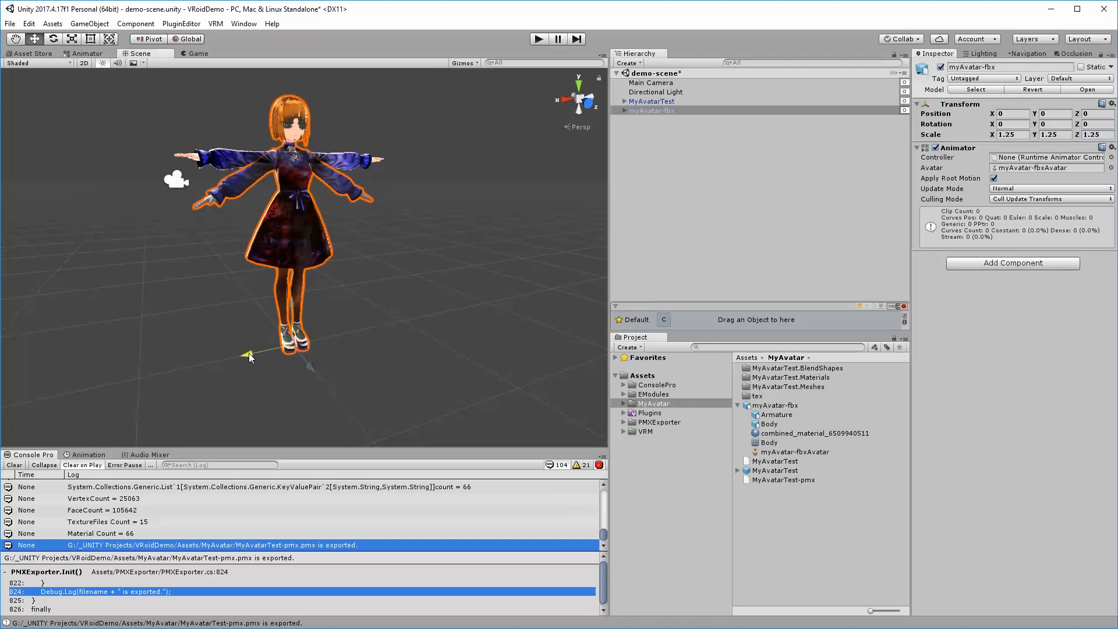
Move myAvatar-fbx along the X axis to about -1.09 so it stands beside the MyAvatarTest model.
left_click_drag(249, 353, 373, 343)
right_click_drag(371, 339, 304, 340)
middle_click_drag(571, 367, 380, 362)
scroll(393, 358, "up", 3)
middle_click_drag(503, 316, 482, 344)
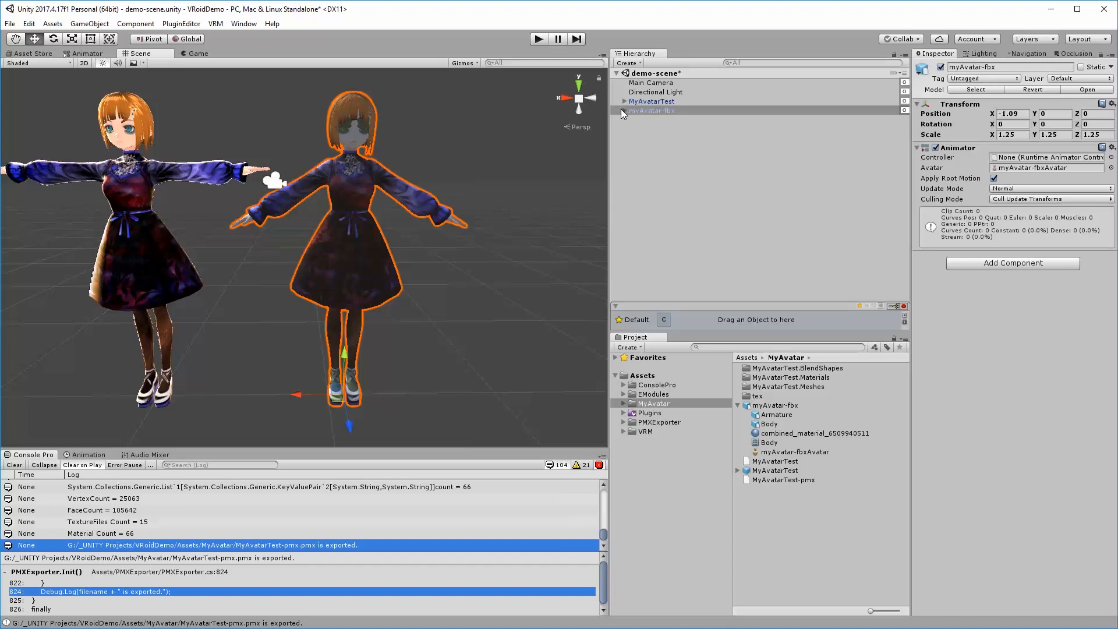
Extract the embedded materials of myAvatar-fbx into the tex folder and locate the remapped combined material.
left_click(767, 406)
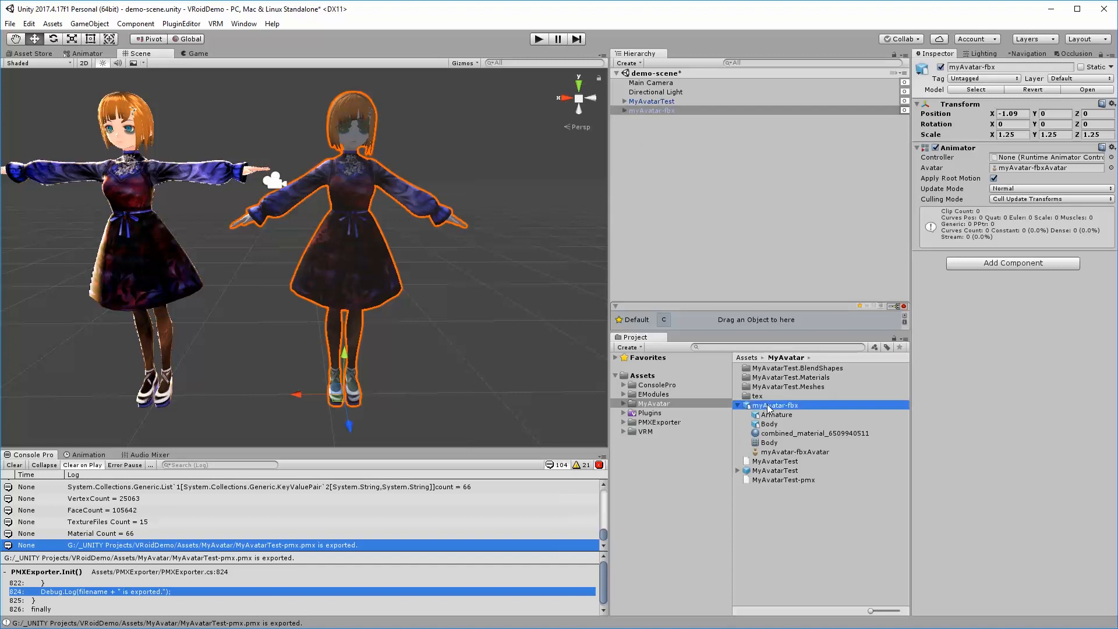
left_click(1018, 97)
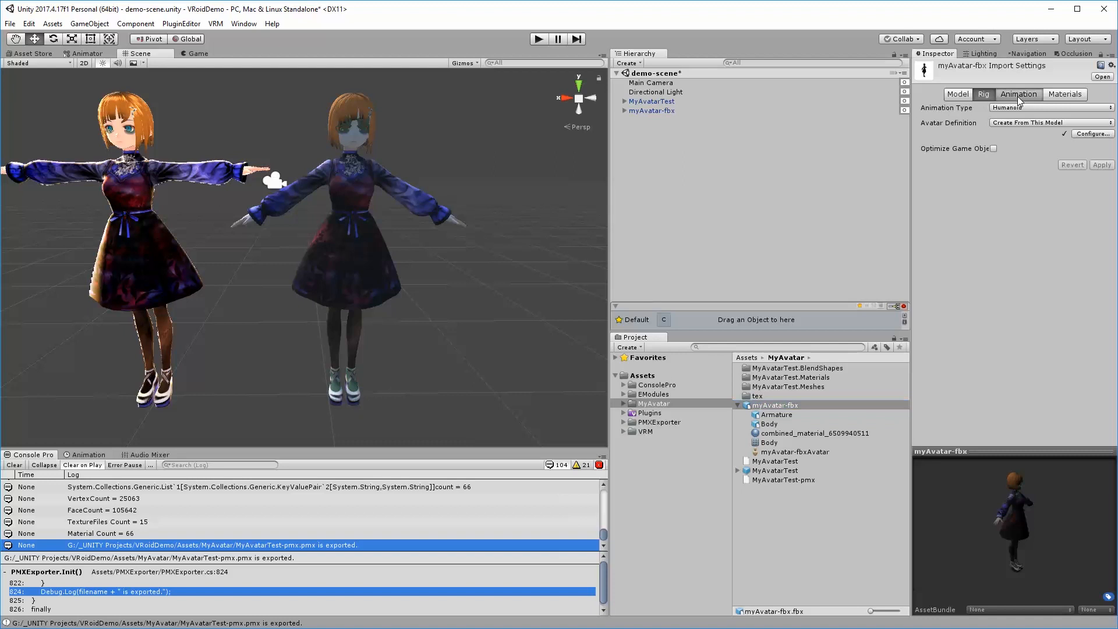
left_click(1068, 93)
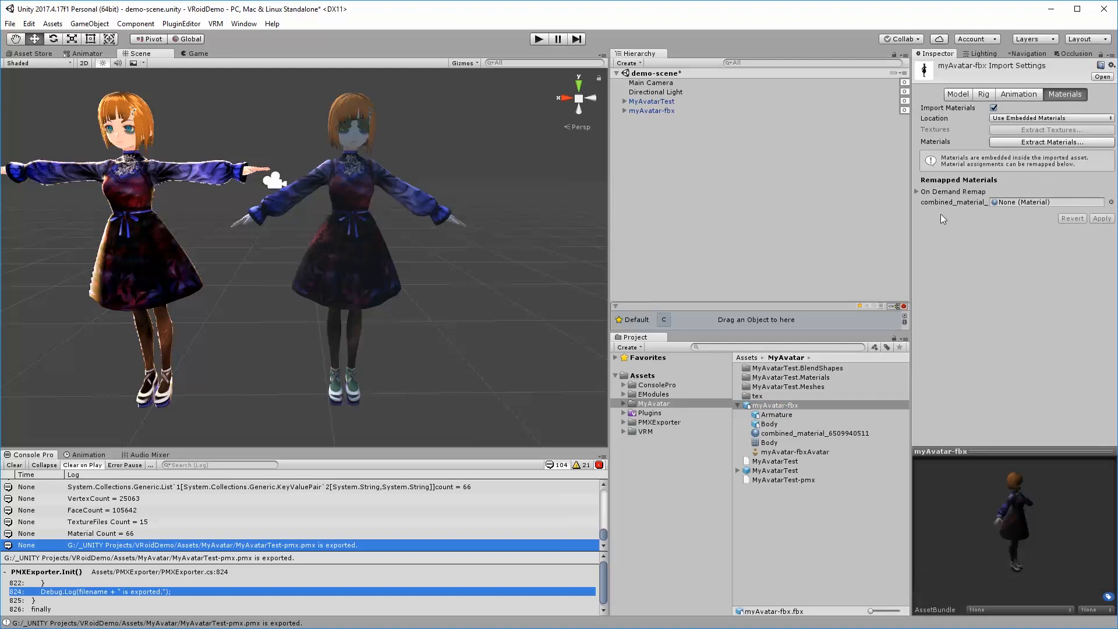
left_click(1037, 141)
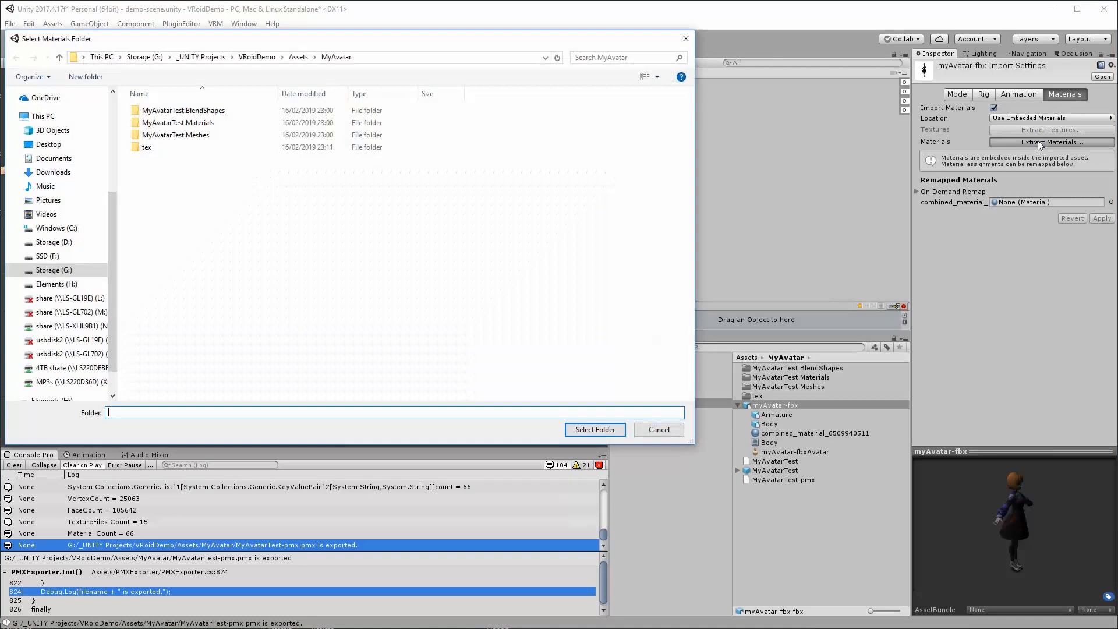
double_click(147, 147)
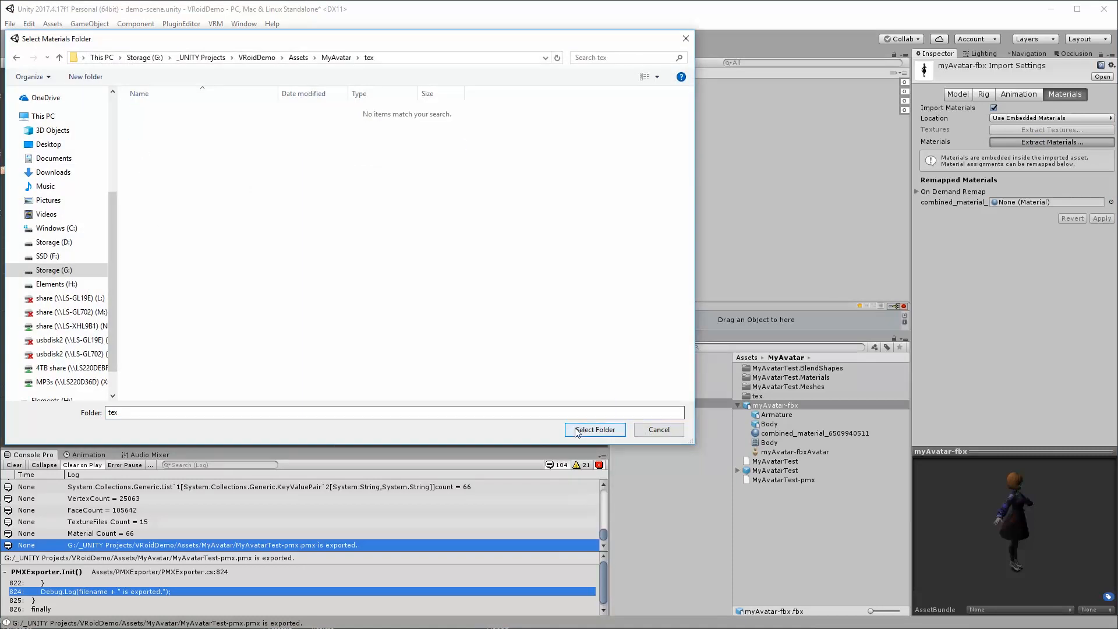
left_click(595, 429)
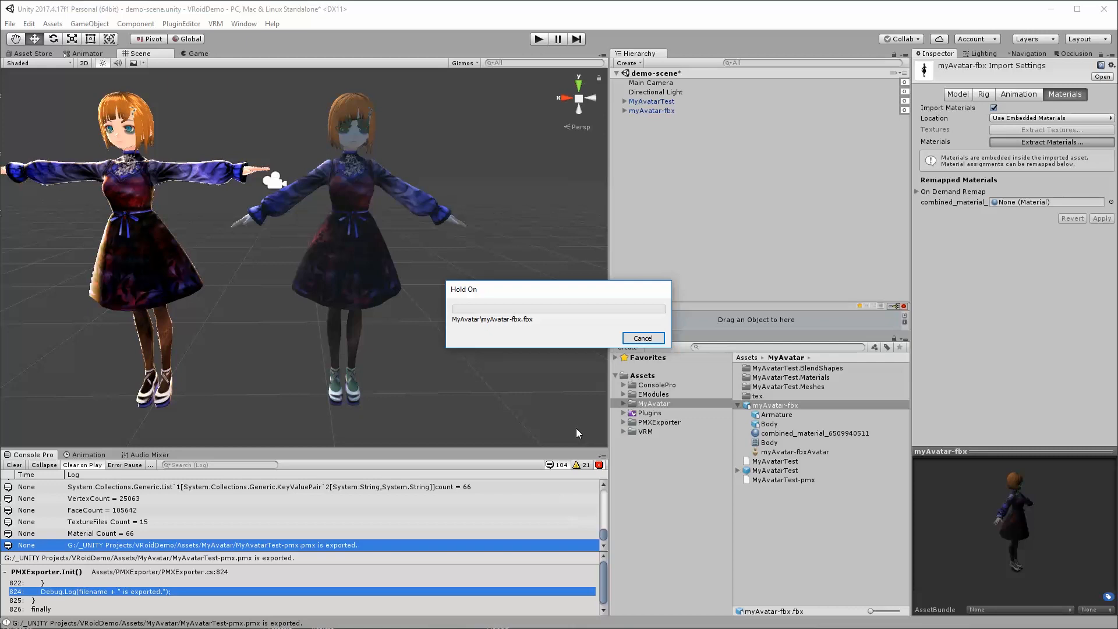
left_click(1028, 204)
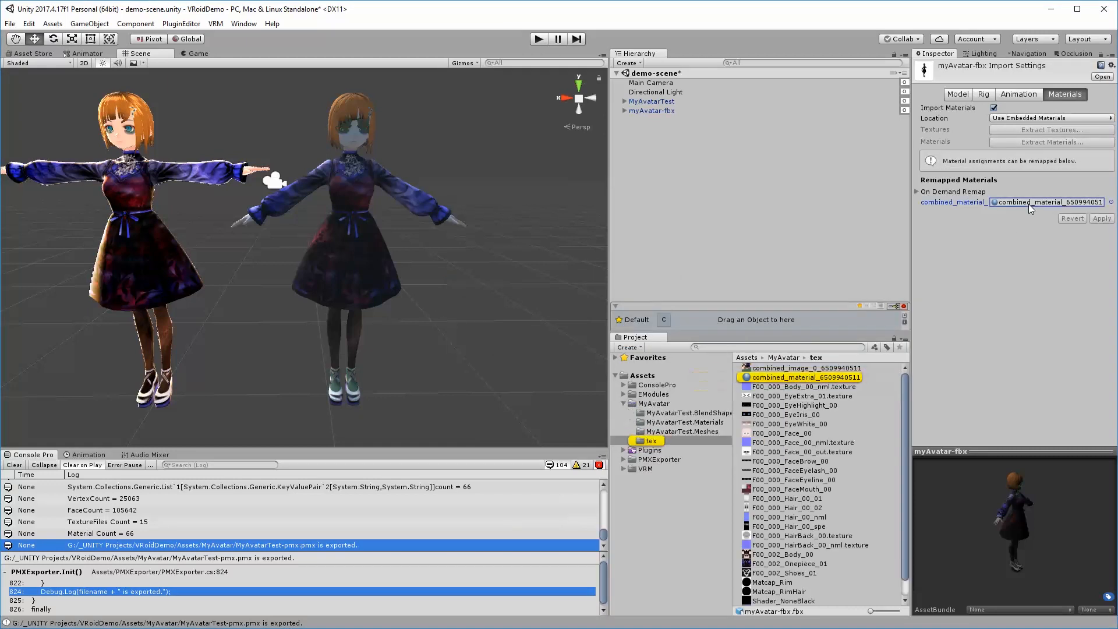
Examine the extracted combined material, its atlas image and the individual source textures in the tex folder.
left_click(748, 378)
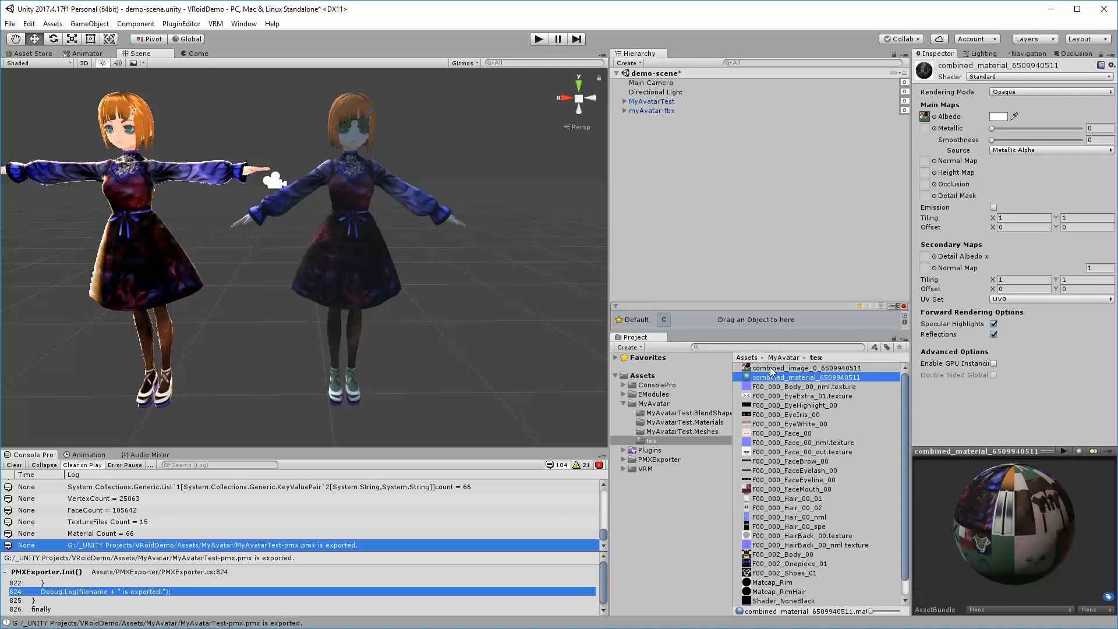
left_click(772, 369)
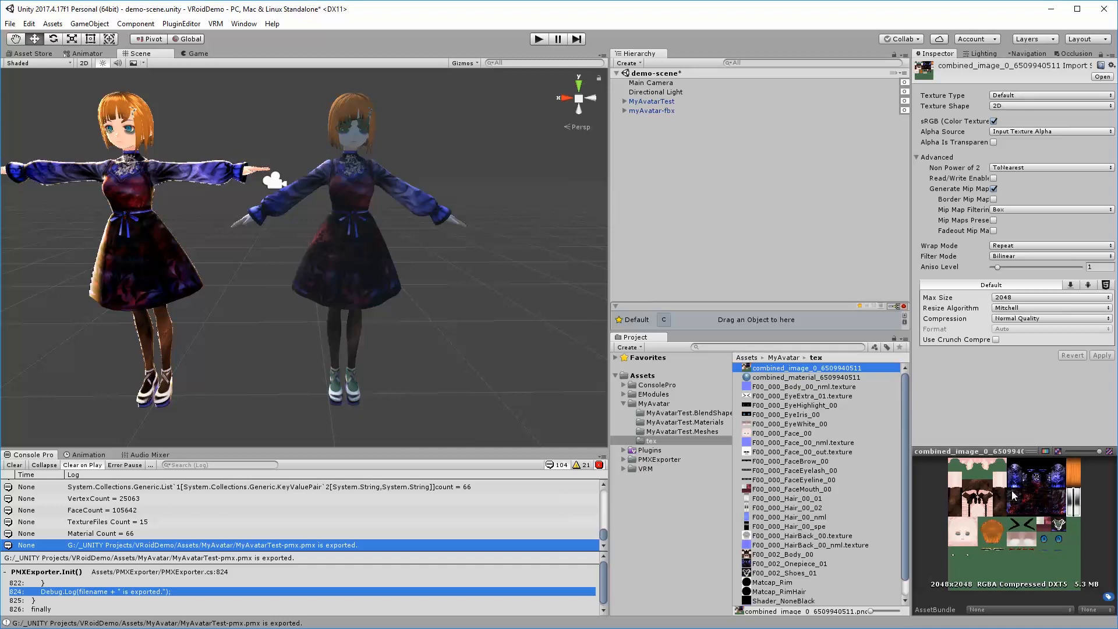
left_click(779, 406)
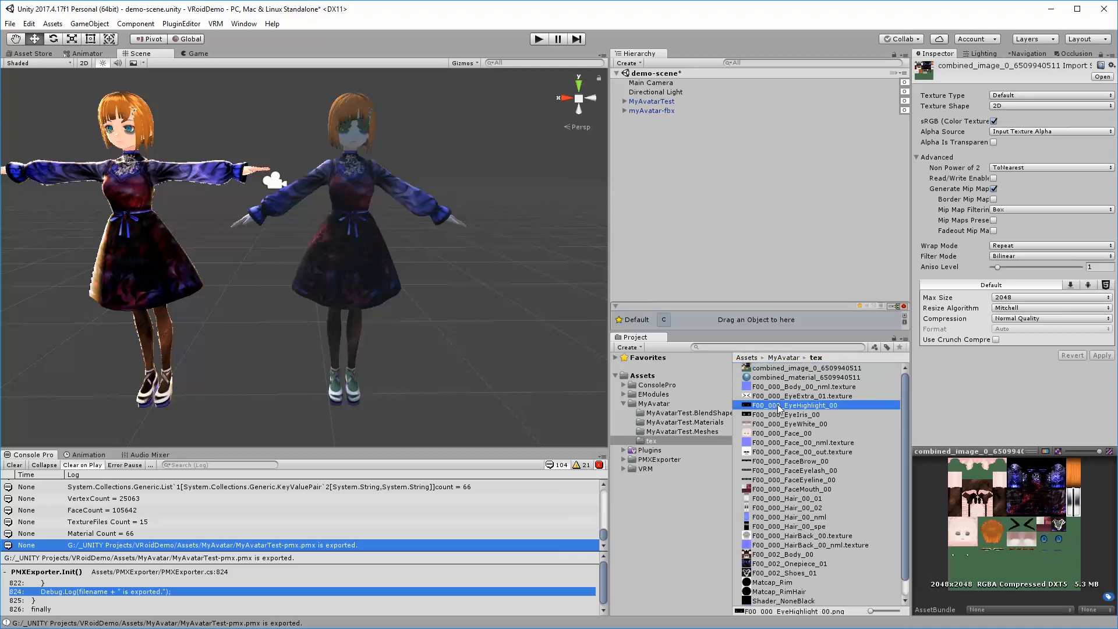
left_click(781, 415)
left_click(778, 424)
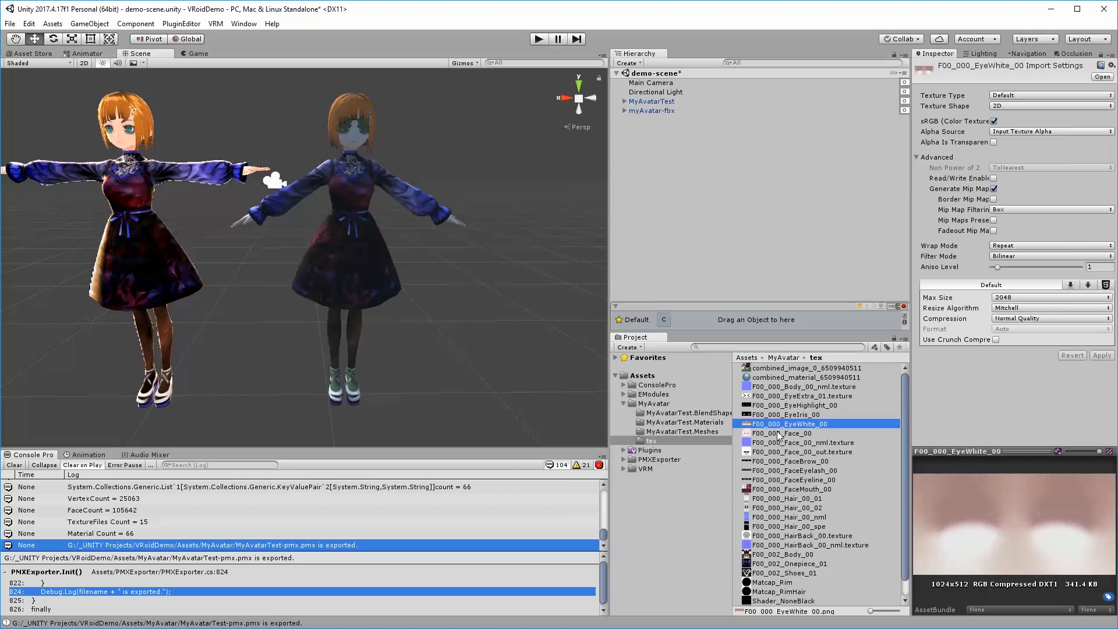
left_click(778, 434)
left_click(778, 443)
left_click(777, 452)
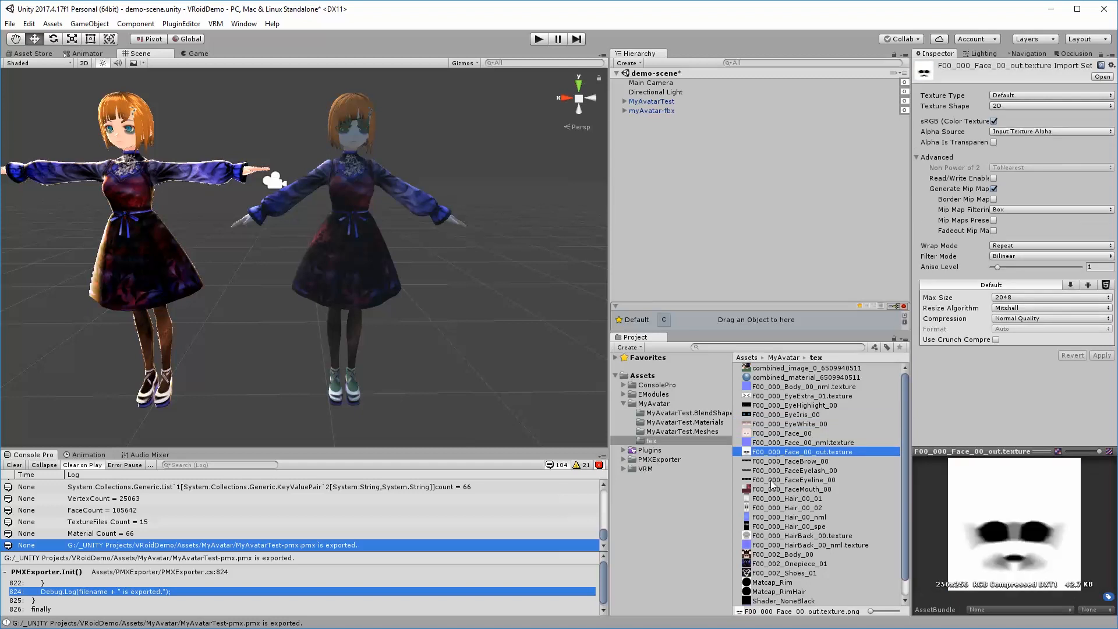
left_click(765, 480)
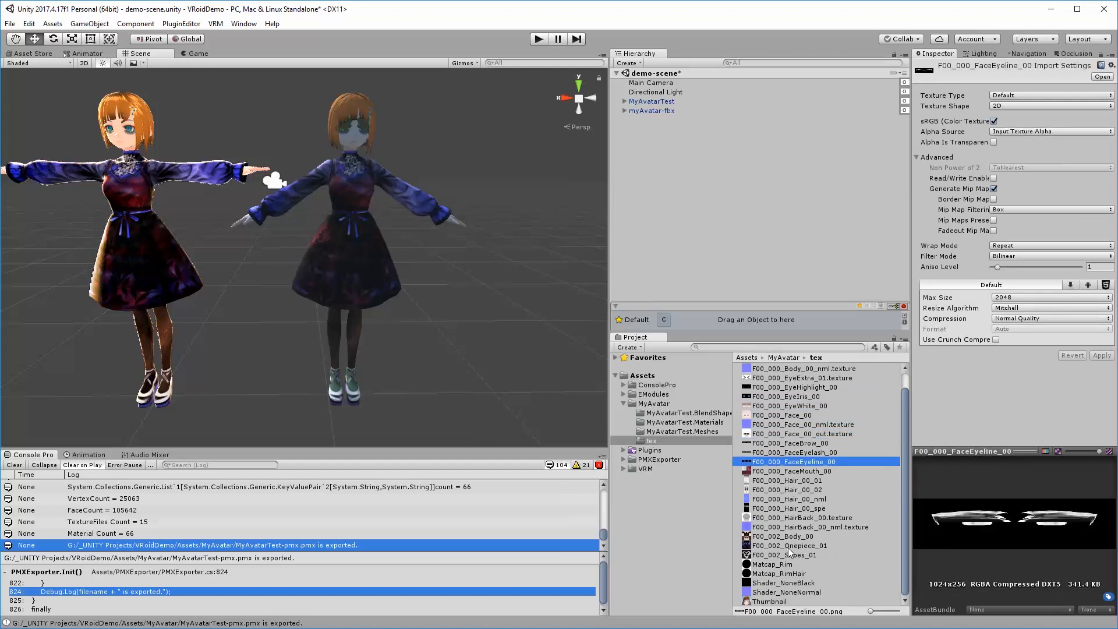
left_click(780, 378)
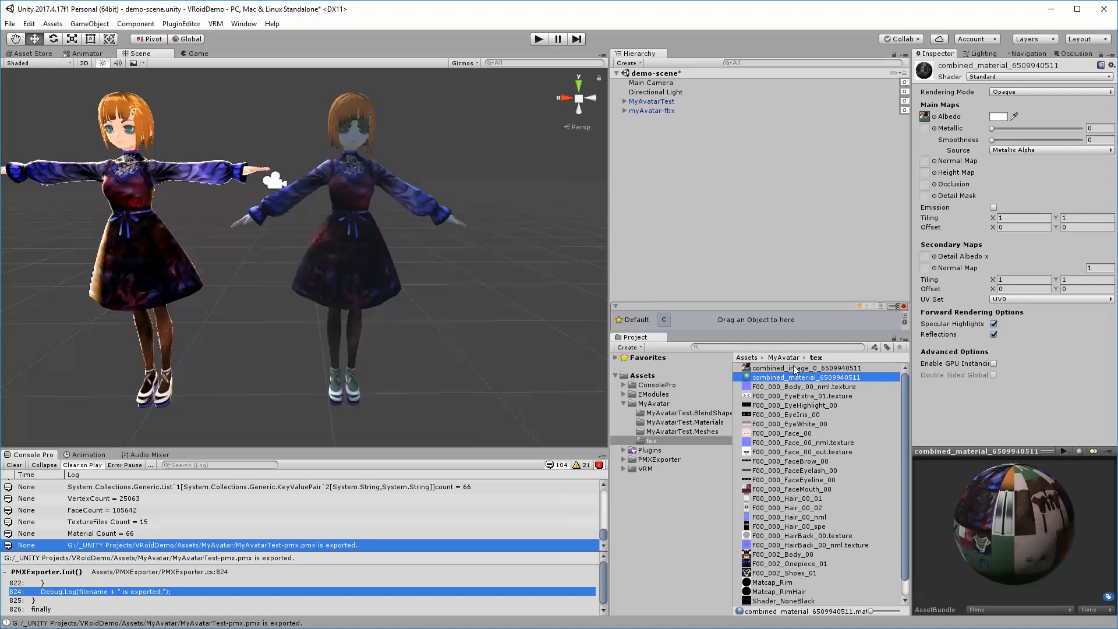
left_click(794, 368)
Select the combined material and dock the Inspector between the Scene view and the Hierarchy.
left_click(798, 378)
left_click(994, 78)
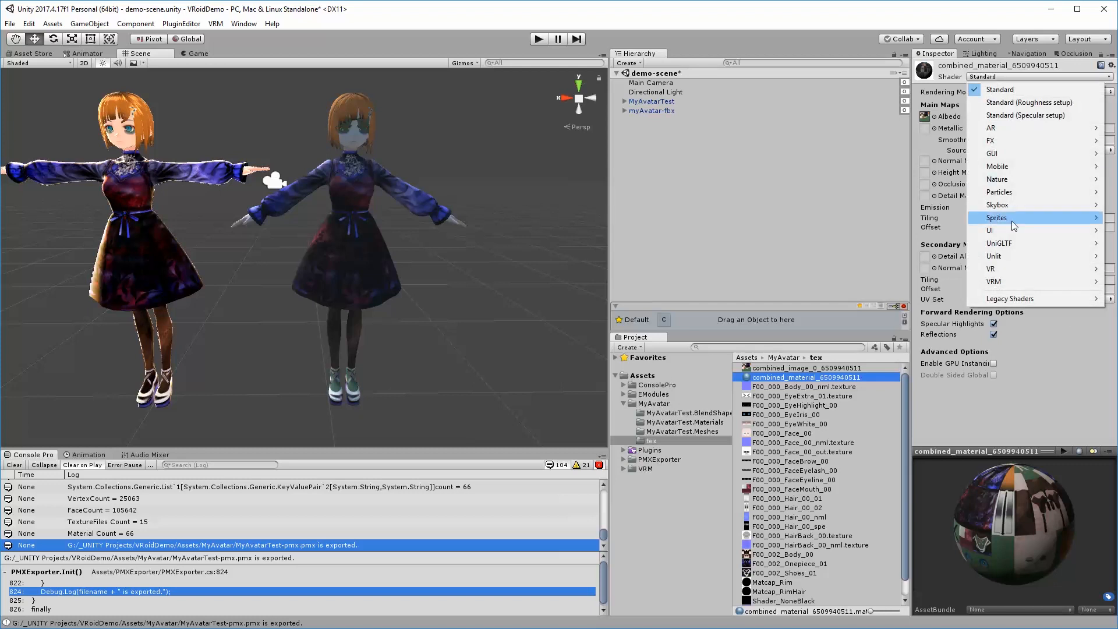
mouse_move(1007, 288)
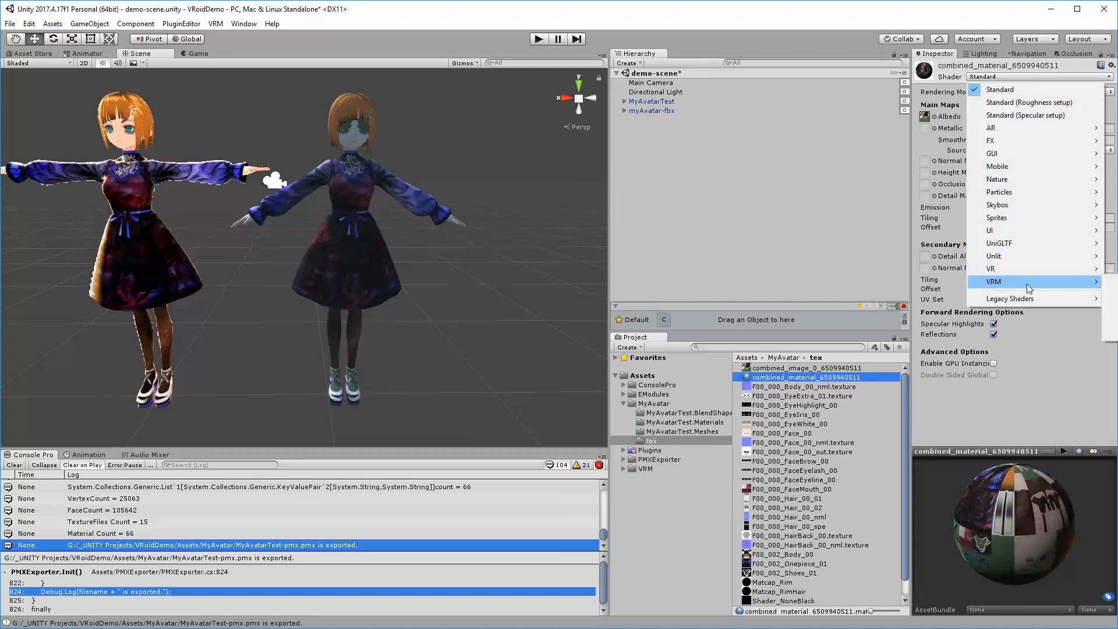
left_click_drag(942, 51, 573, 157)
scroll(487, 233, "down", 3)
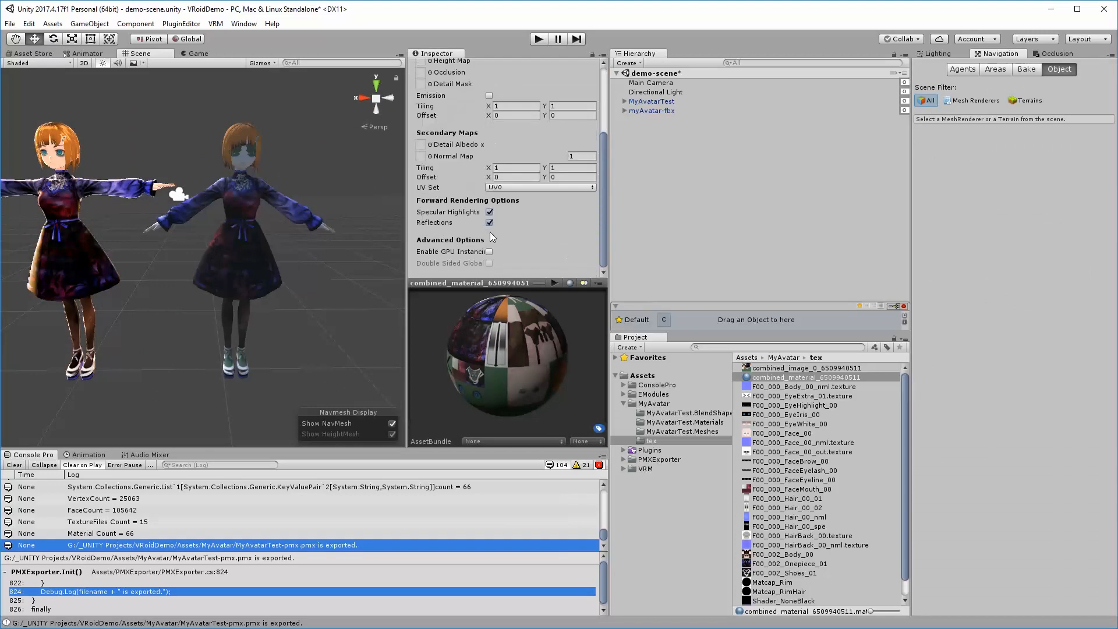
scroll(498, 236, "up", 3)
Change the combined material's shader to VRM/MToon and set its rendering type to Cutout.
left_click(486, 76)
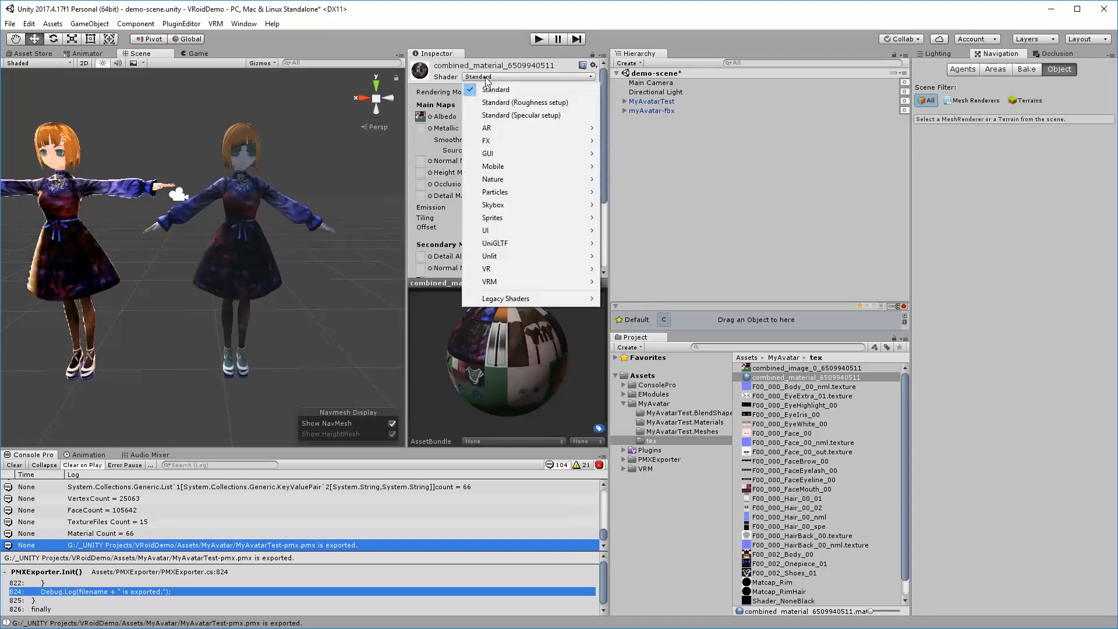
mouse_move(506, 284)
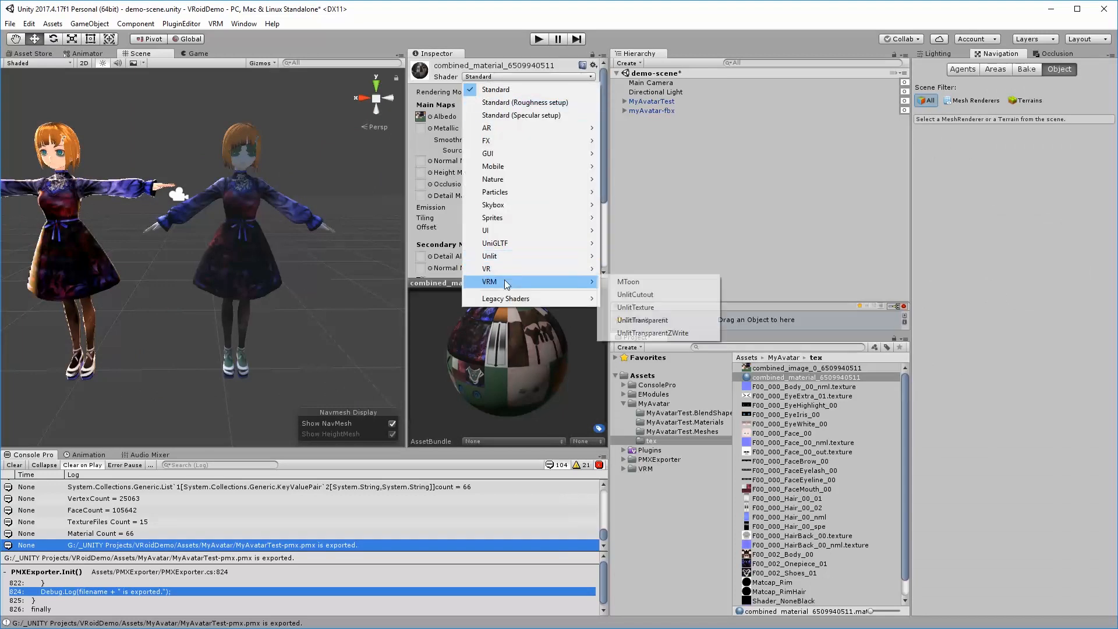
left_click(629, 283)
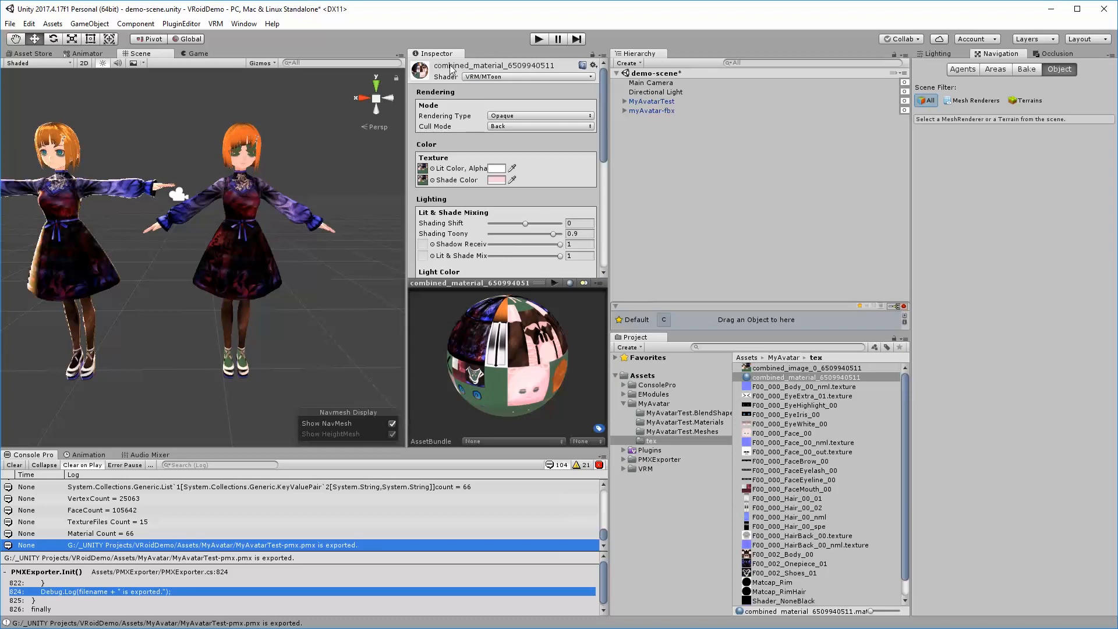
left_click(499, 116)
left_click(516, 142)
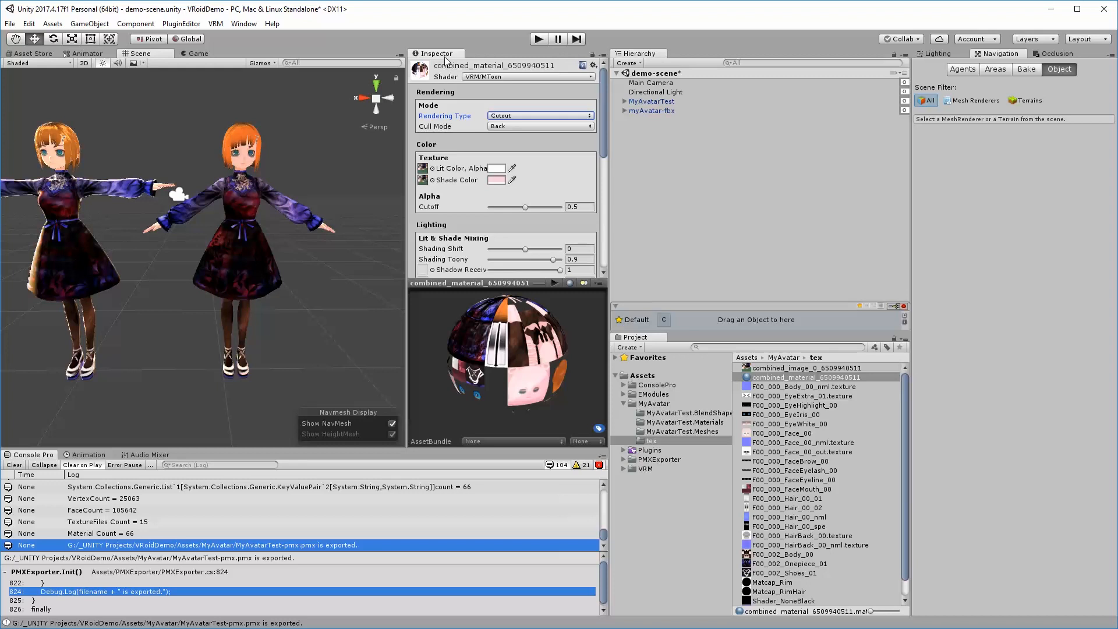
Dock the Inspector in the same tab group as Lighting, Navigation and Occlusion.
left_click_drag(438, 54, 921, 142)
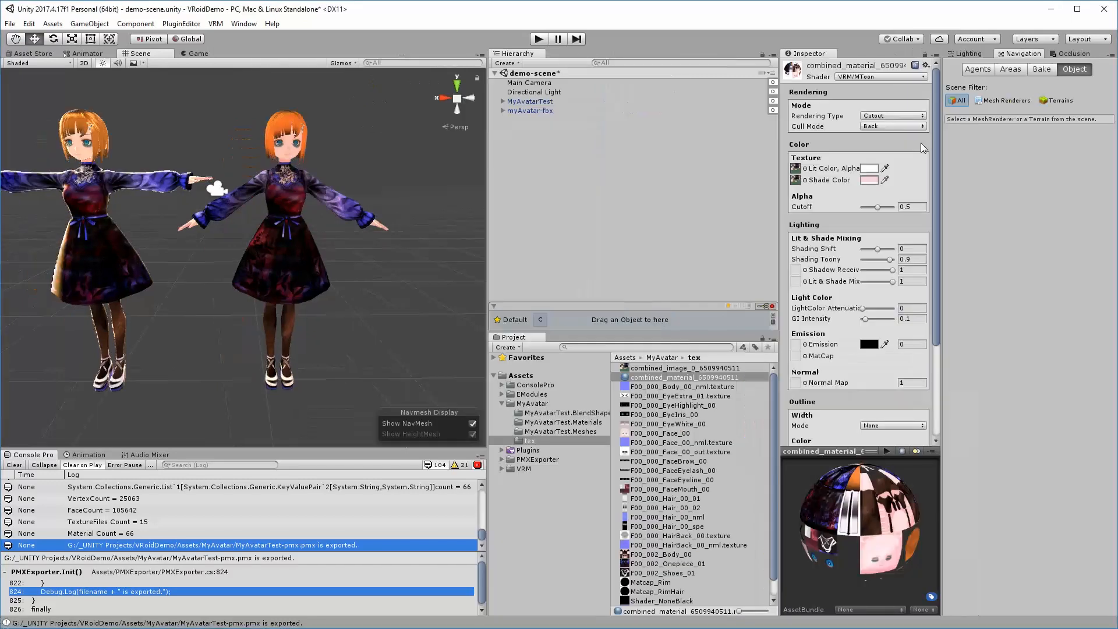
left_click_drag(945, 53, 958, 49)
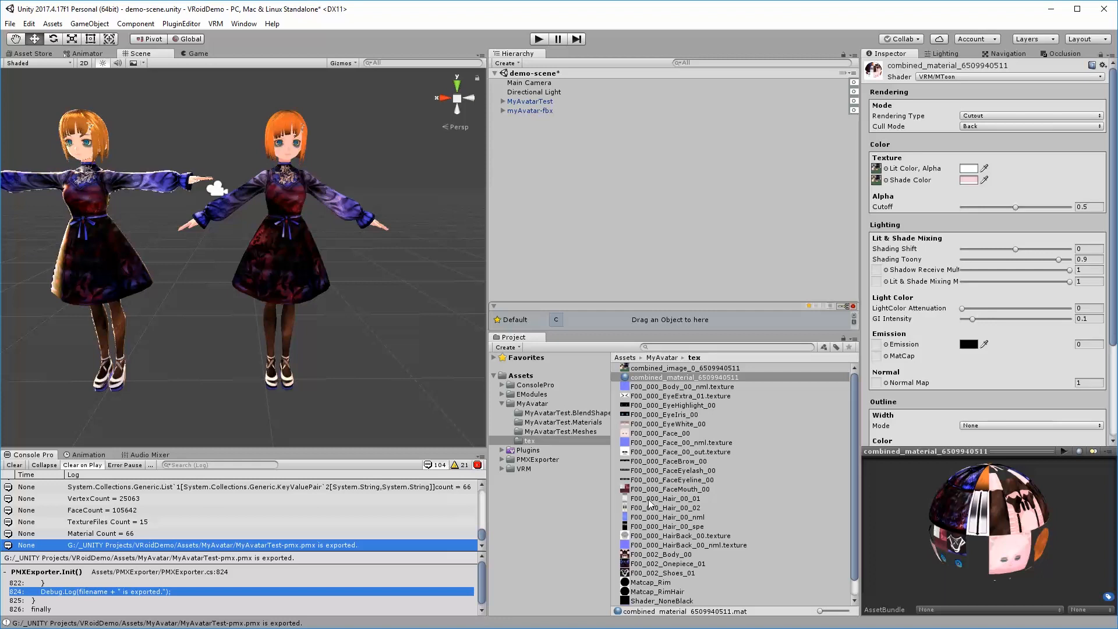
Review the F00_000_Face_00_out texture and the rendering type options of the combined material.
left_click(657, 453)
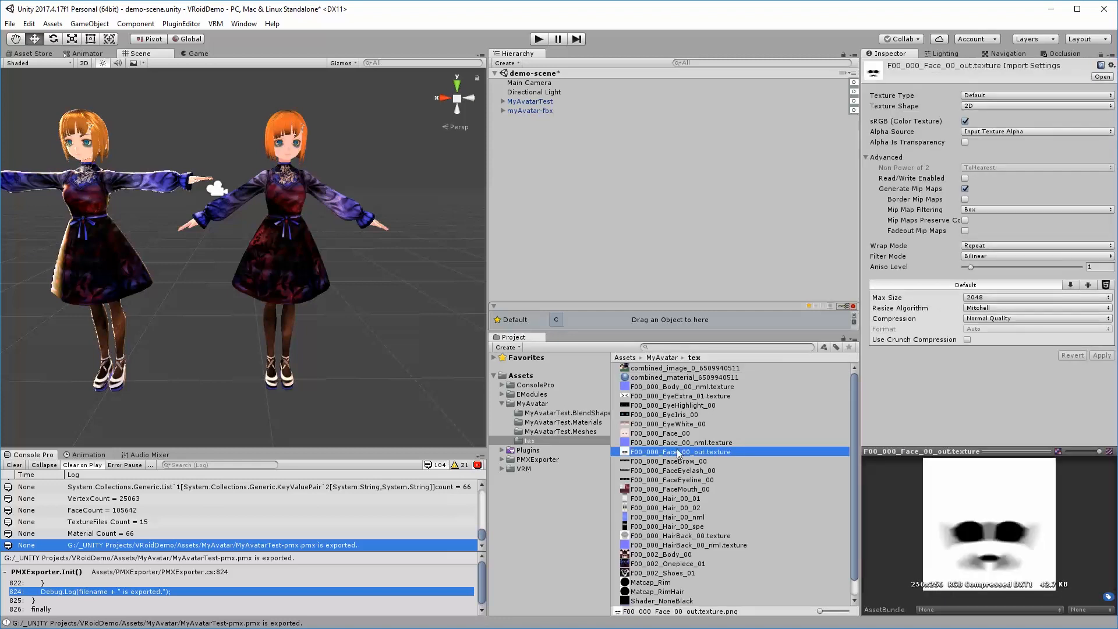
left_click(656, 379)
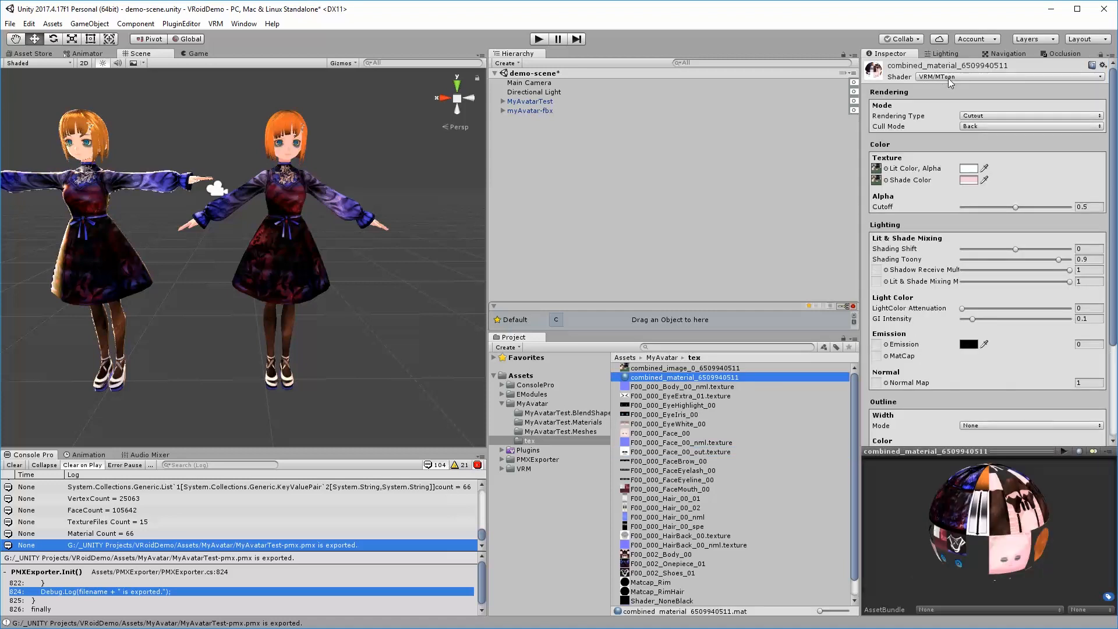
left_click(971, 118)
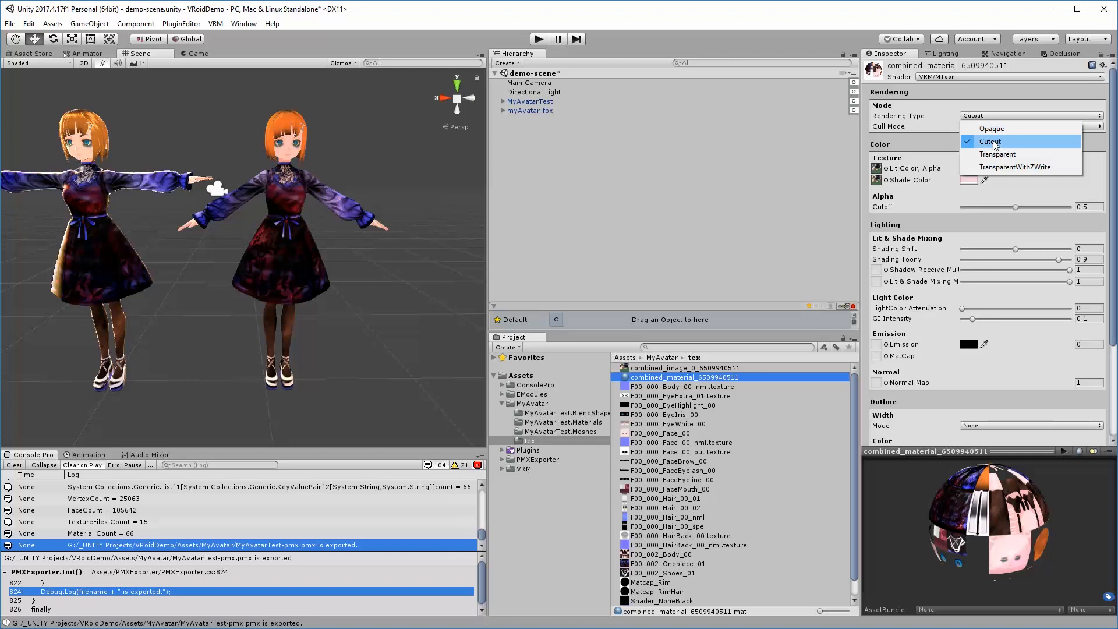
left_click(779, 44)
Examine the face shading of the FBX avatar up close and compare it with the original MyAvatarTest avatar.
scroll(359, 212, "up", 9)
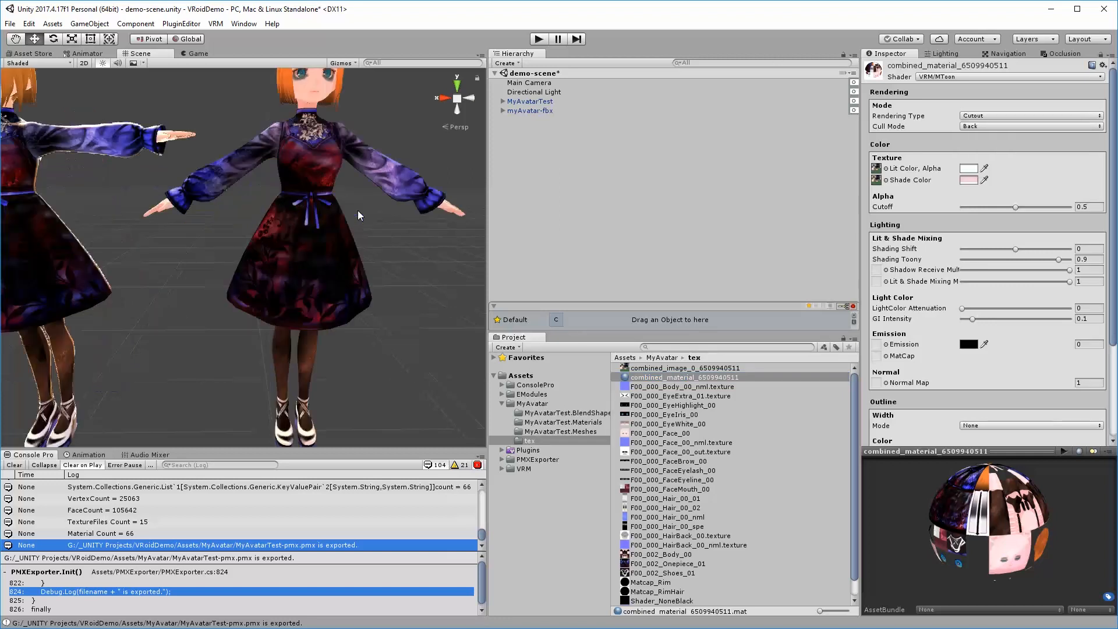
scroll(368, 206, "down", 5)
middle_click_drag(371, 169, 337, 301)
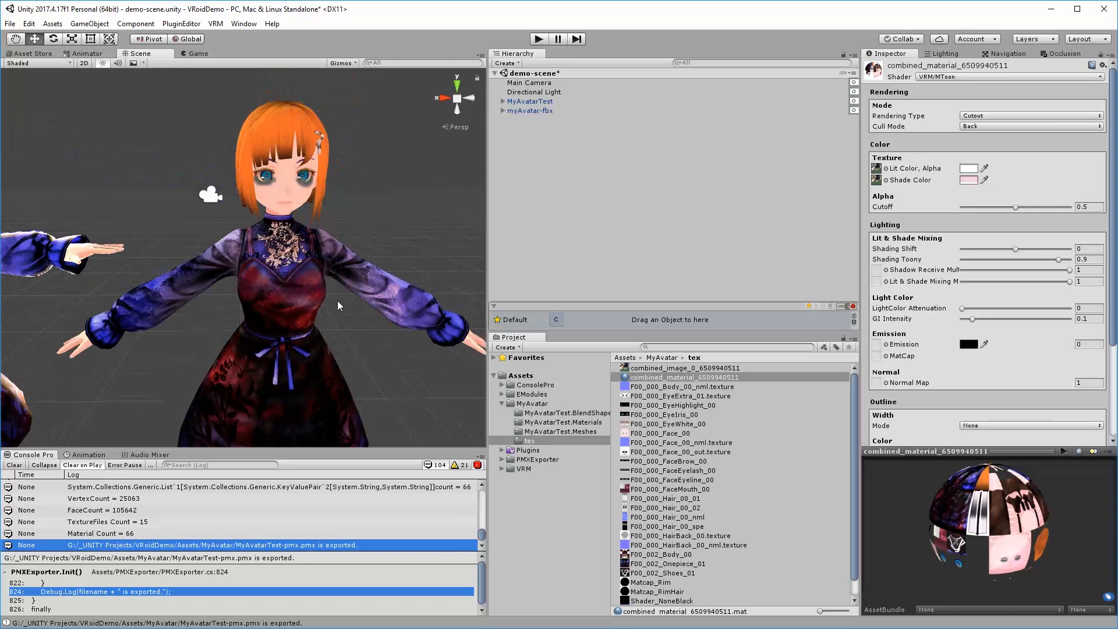
scroll(337, 254, "up", 4)
left_click_drag(382, 268, 267, 256, "alt")
scroll(256, 271, "down", 8)
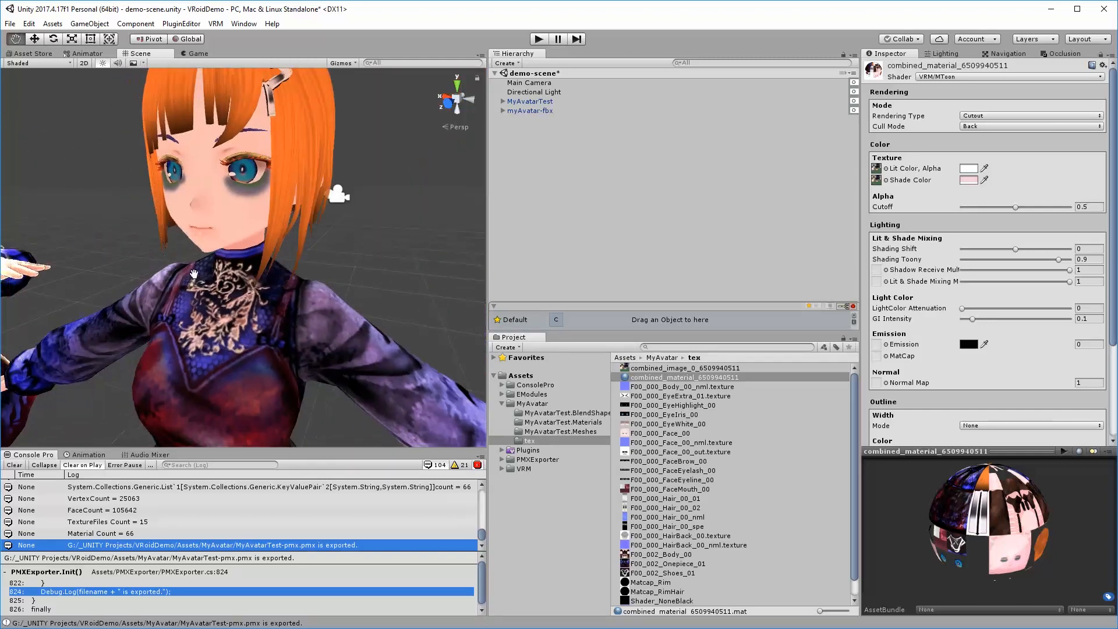
middle_click_drag(246, 288, 303, 274)
scroll(198, 235, "up", 3)
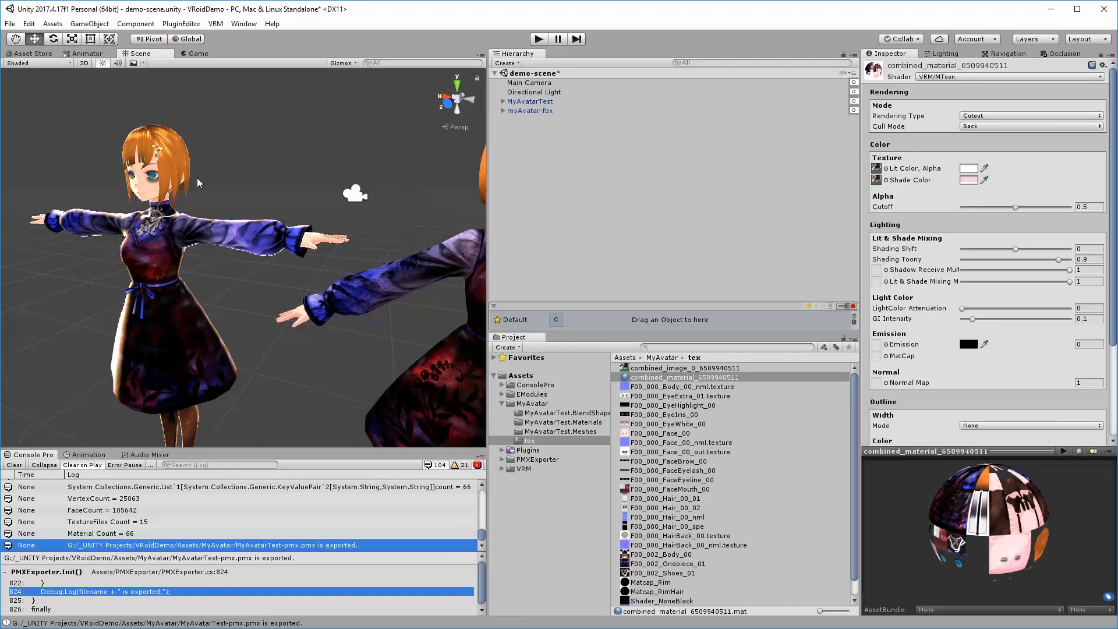
middle_click_drag(154, 211, 199, 185)
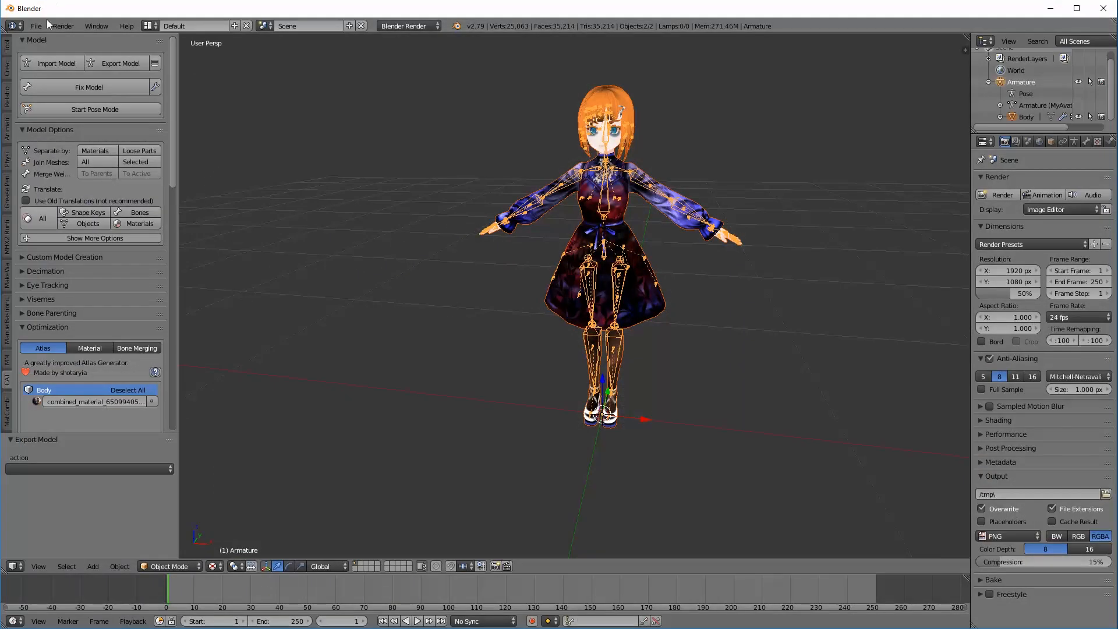
Switch to Blender and start a new scene from the start-up file.
left_click(35, 26)
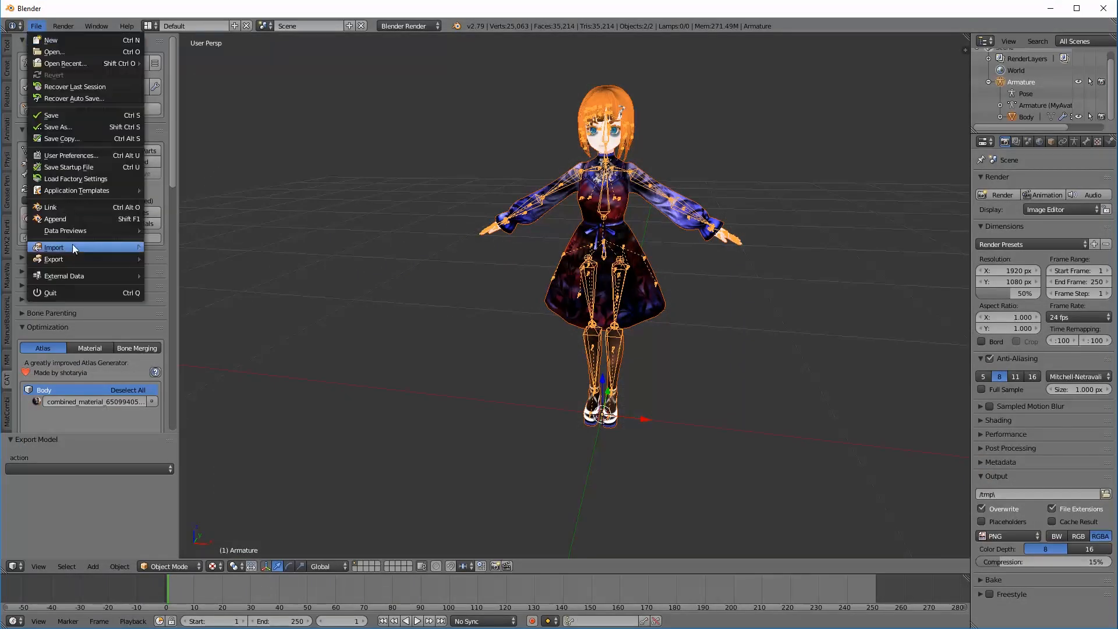
left_click(37, 27)
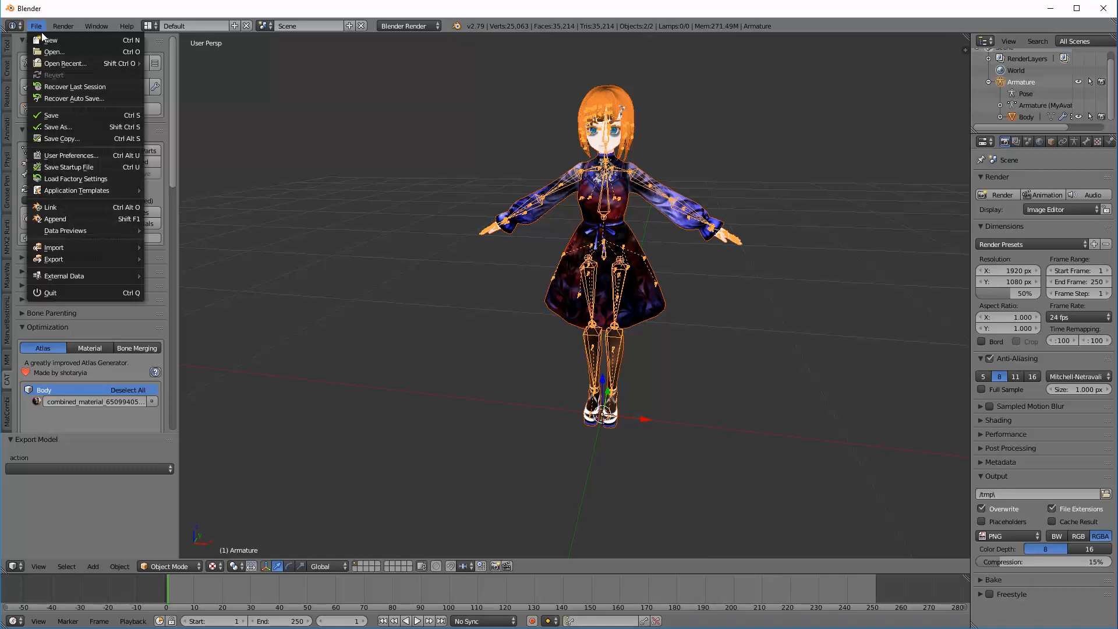
left_click(51, 37)
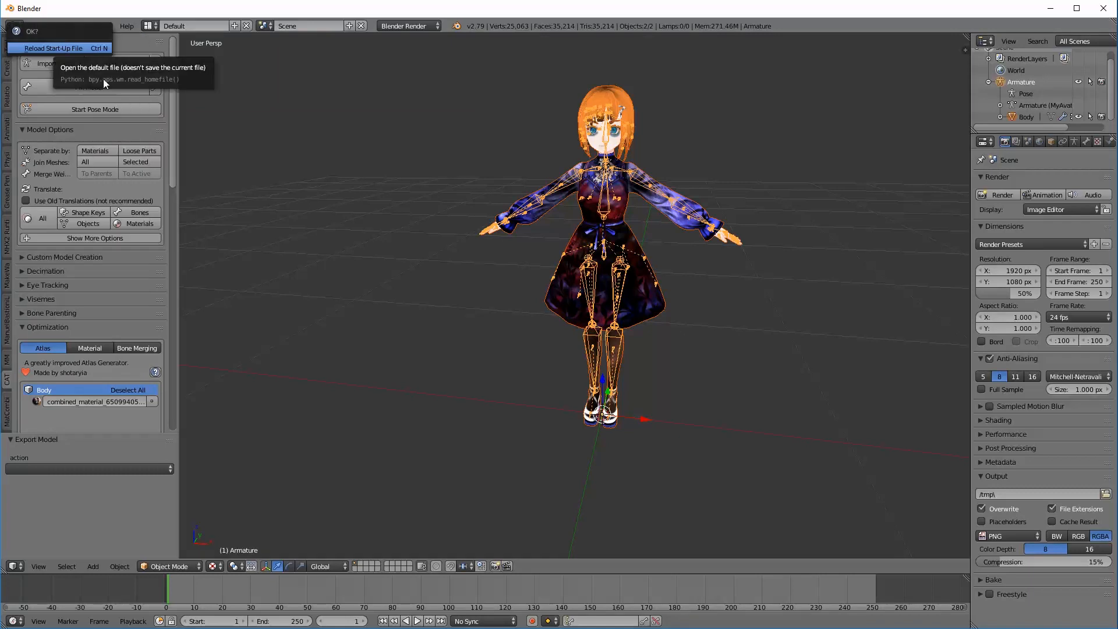
left_click(44, 47)
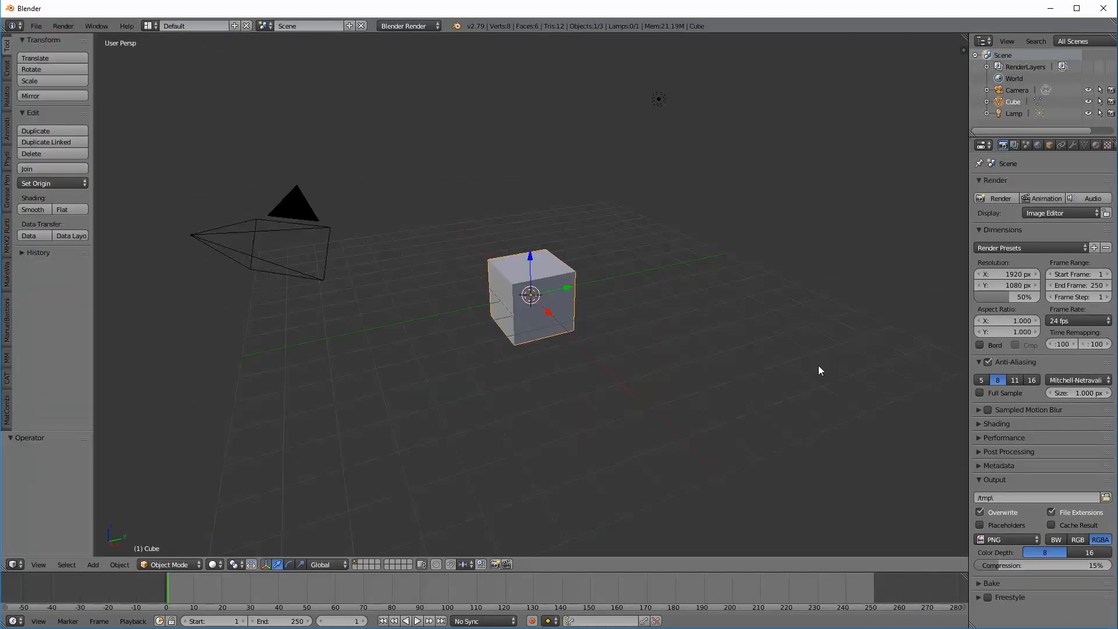
Delete the default cube, camera and lamp from the scene.
key("a")
key("a")
key("x")
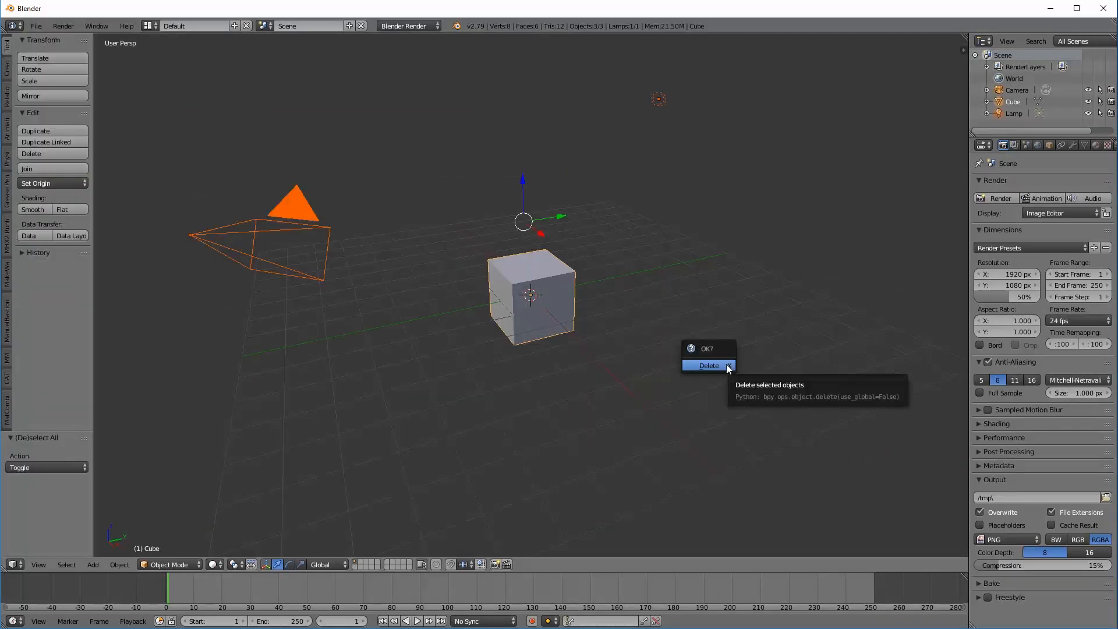
left_click(708, 365)
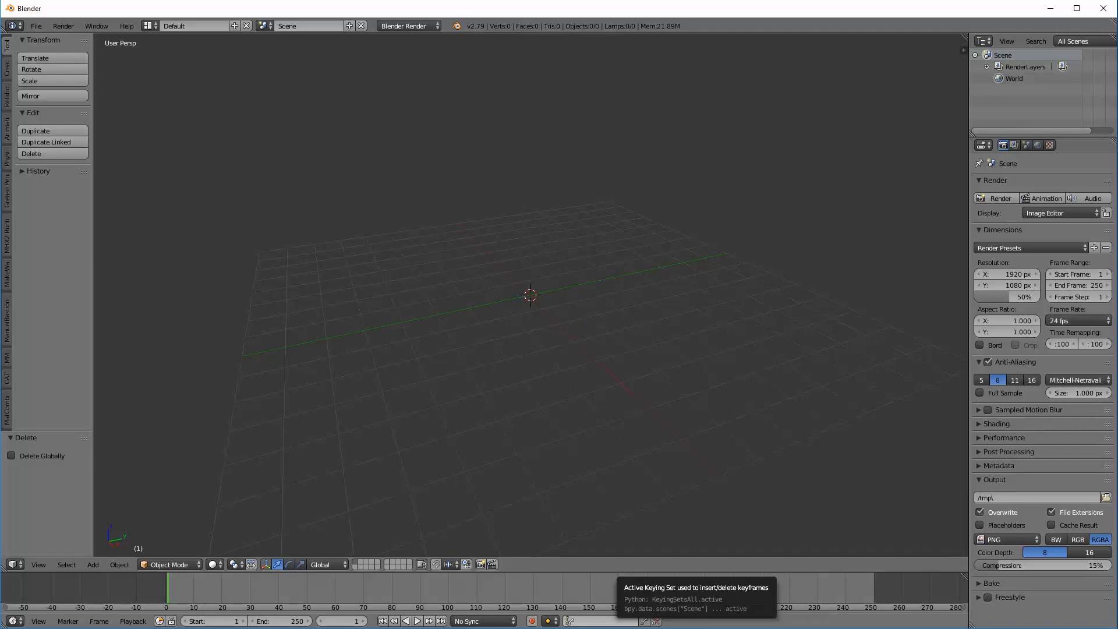
Import MyAvatarTest-pmx.pmx from the MyAvatar project folder with the CATS plugin.
left_click(36, 26)
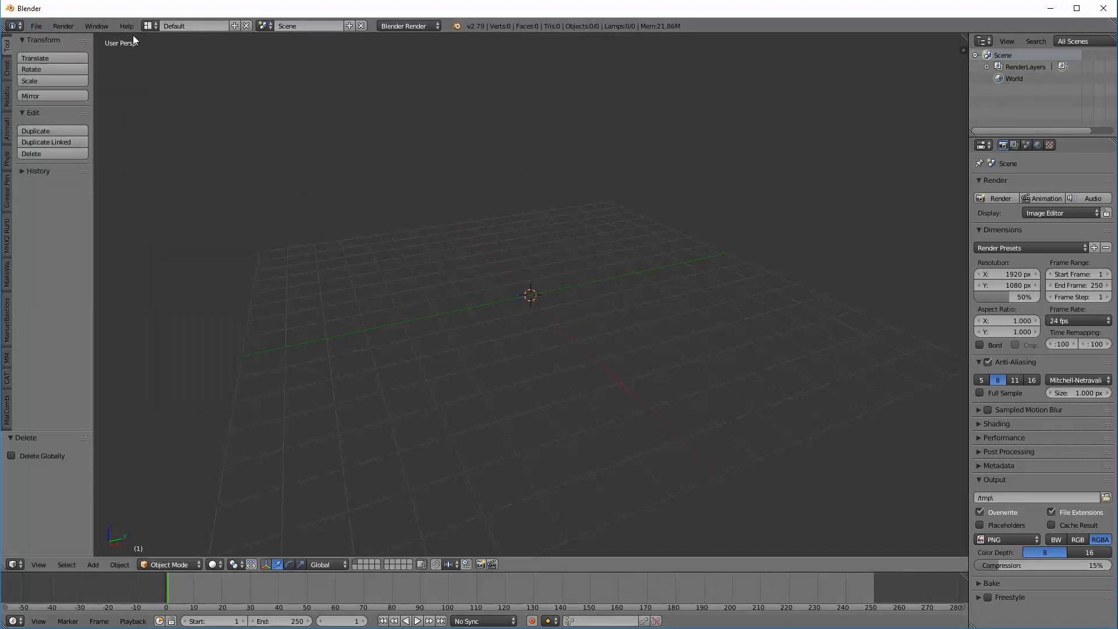
left_click(7, 385)
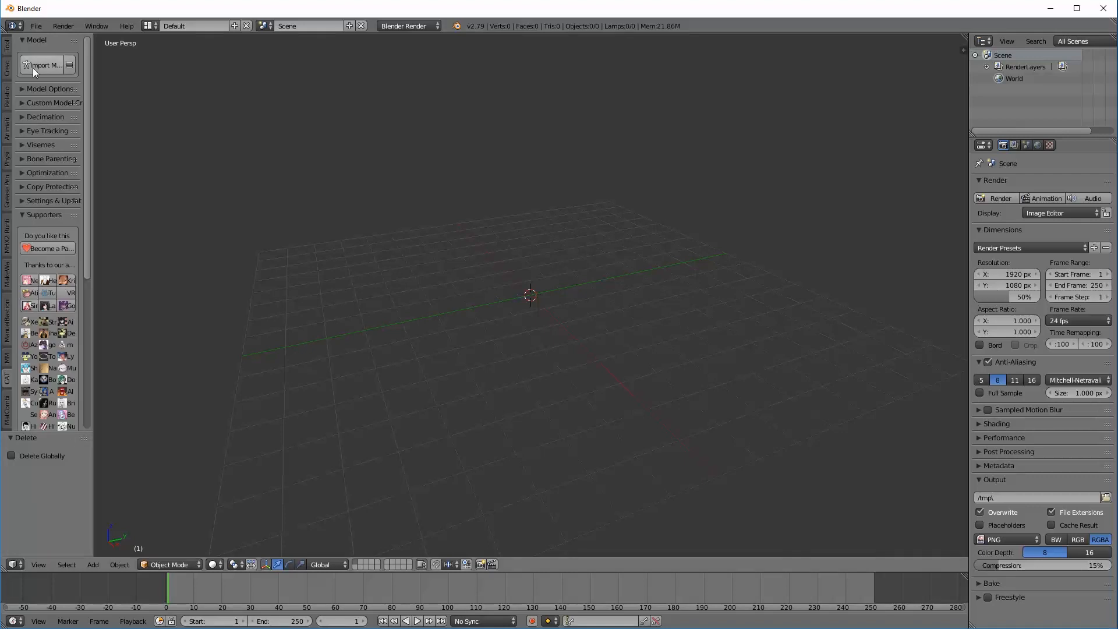
left_click_drag(92, 116, 183, 116)
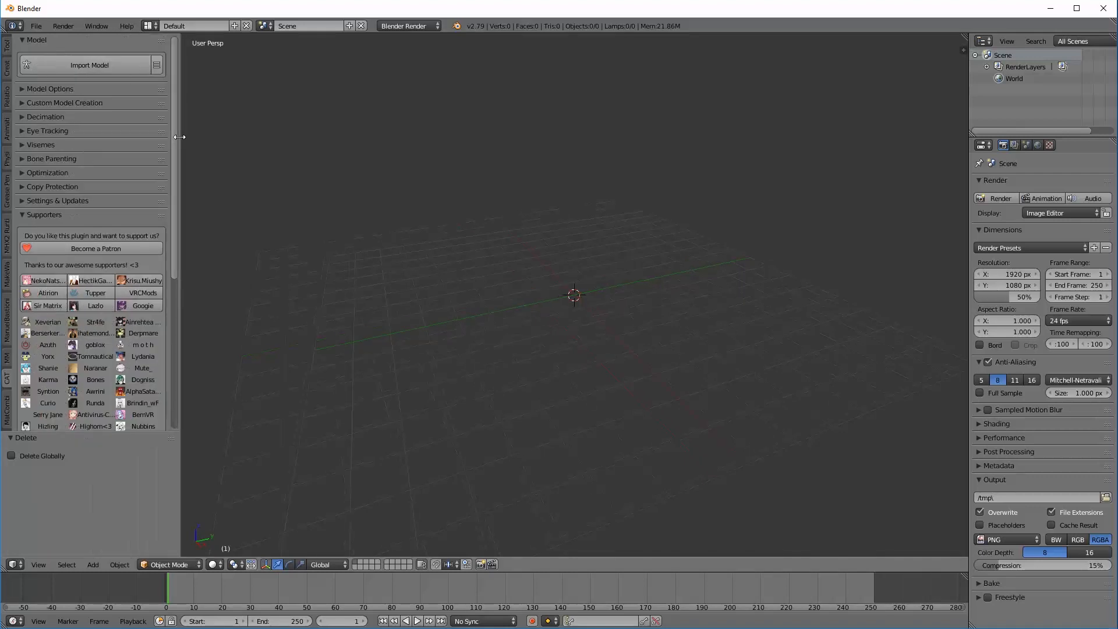
left_click(107, 67)
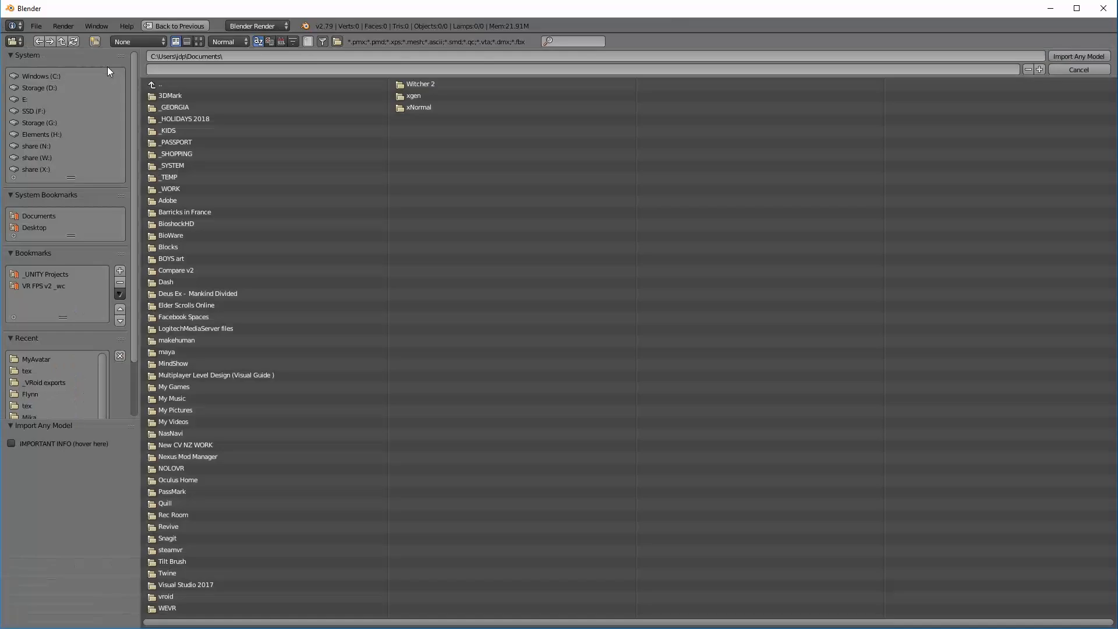
left_click(38, 359)
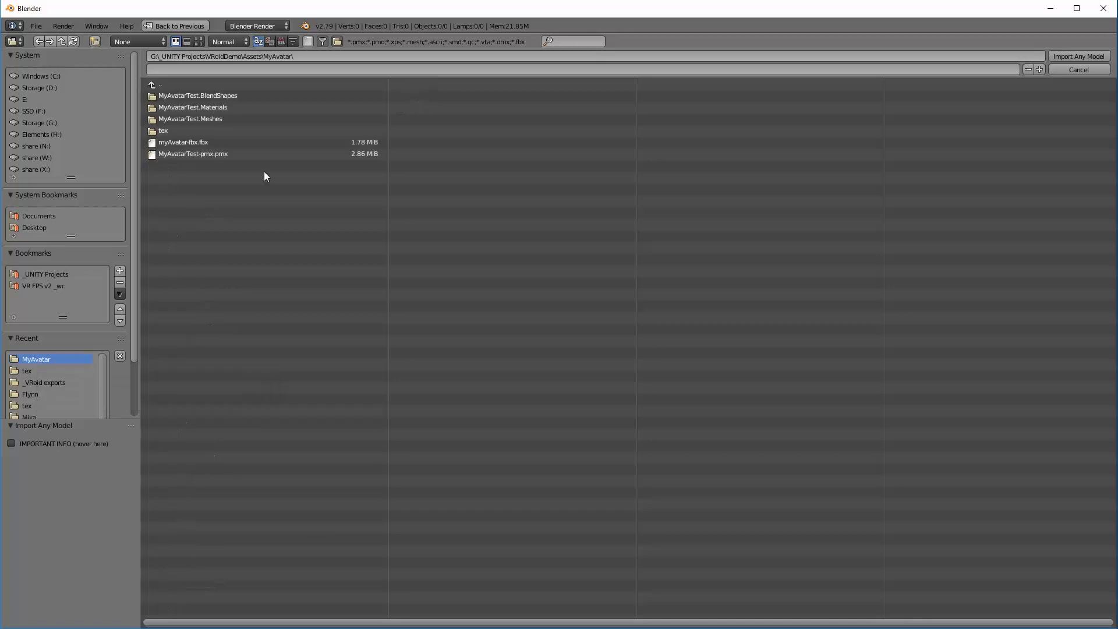
left_click(171, 155)
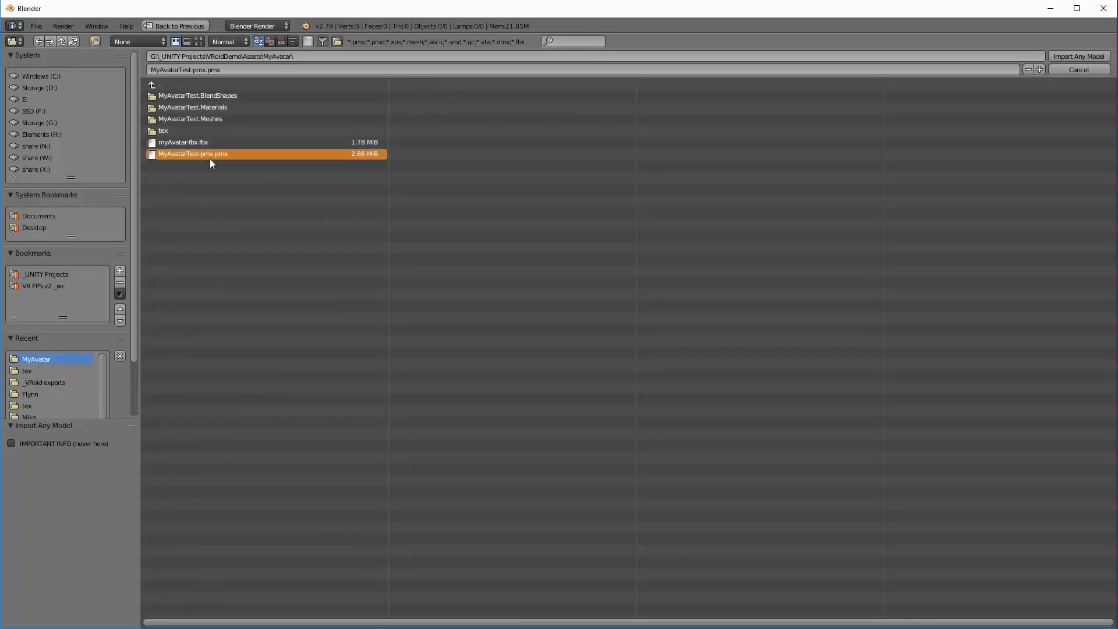
left_click(1075, 57)
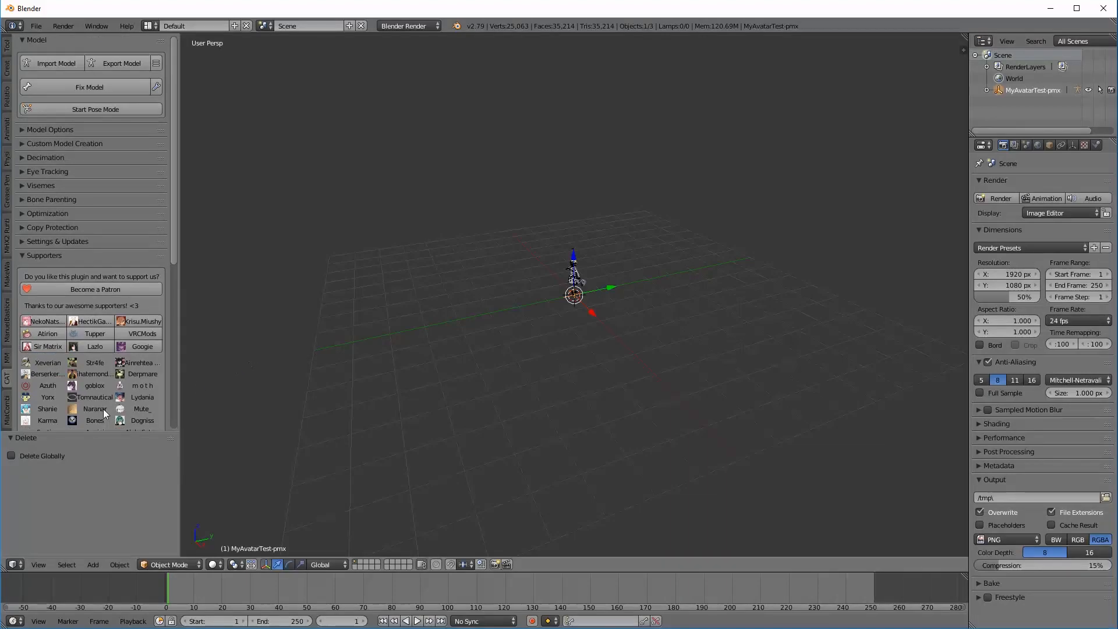
Run Fix Model on the imported avatar and translate its shape keys.
scroll(631, 369, "up", 10)
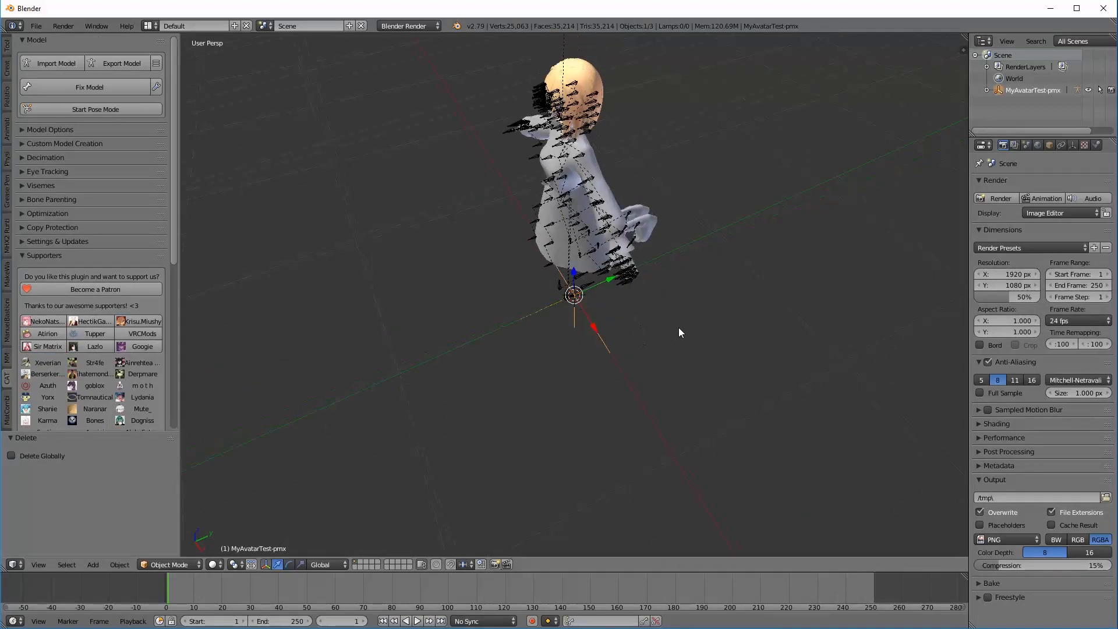
left_click(89, 90)
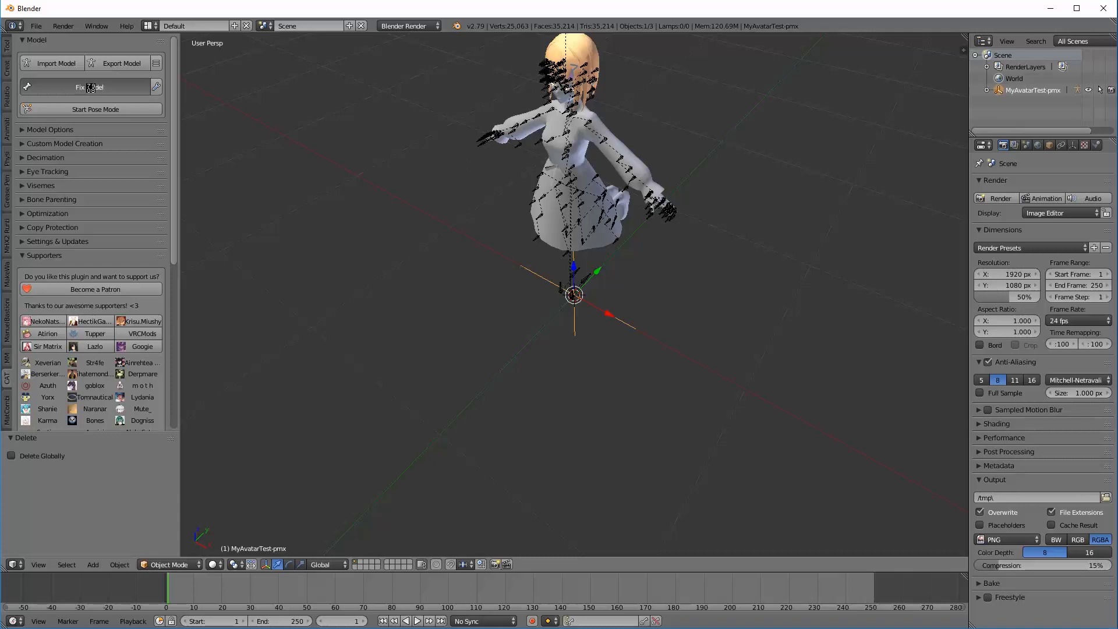
left_click(18, 129)
left_click(89, 212)
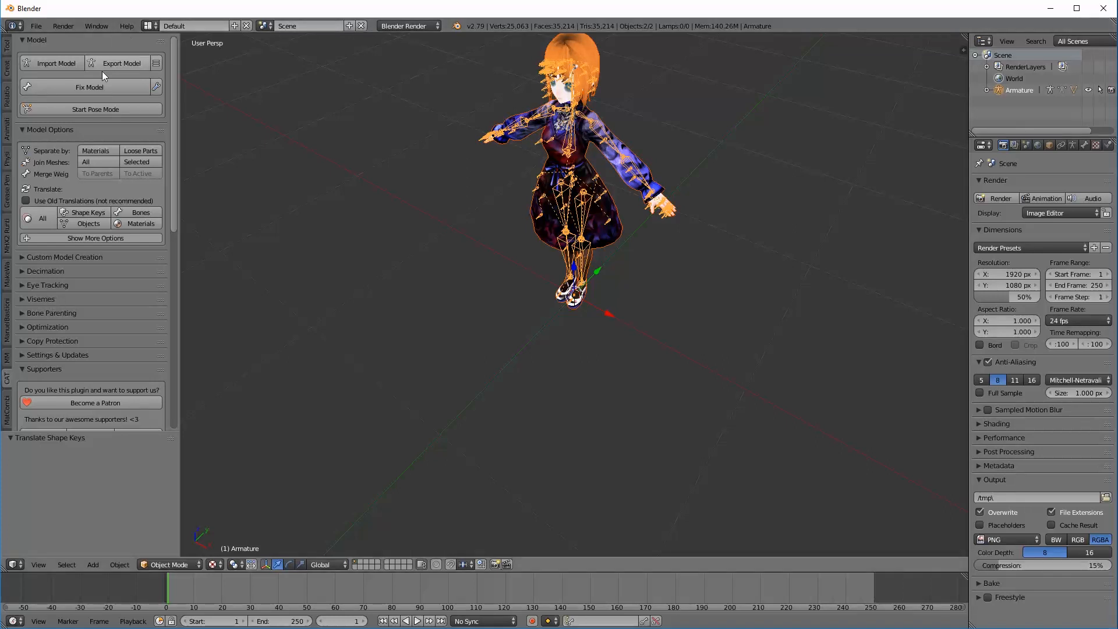
Export the avatar with its separate materials, without an atlas, to the MyAvatar folder as myAvatar-fbx2.fbx.
left_click(122, 63)
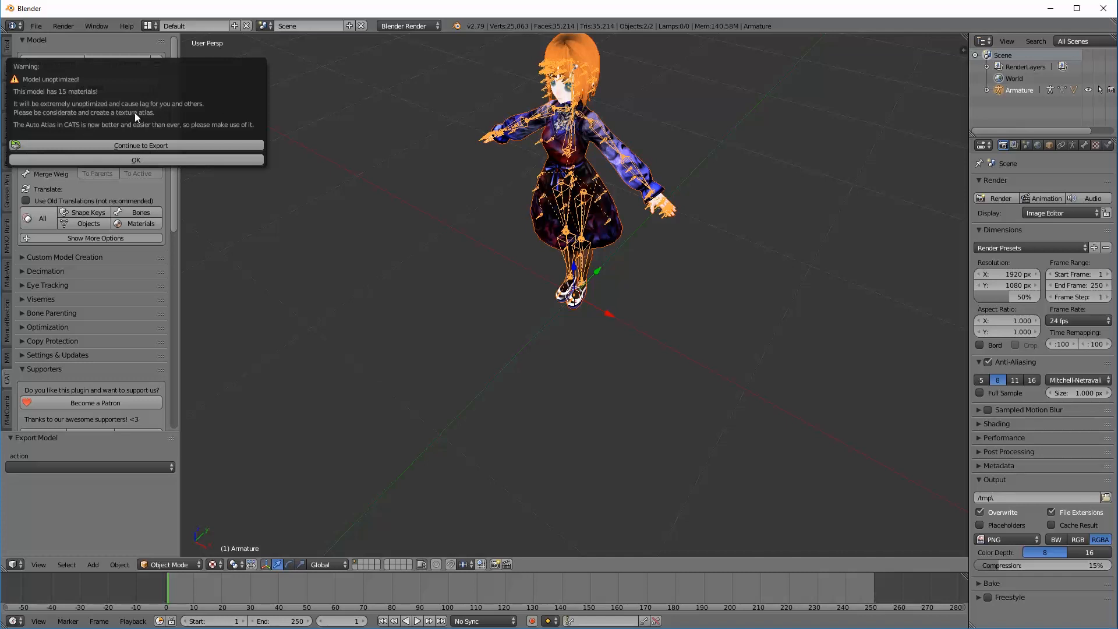
left_click(145, 145)
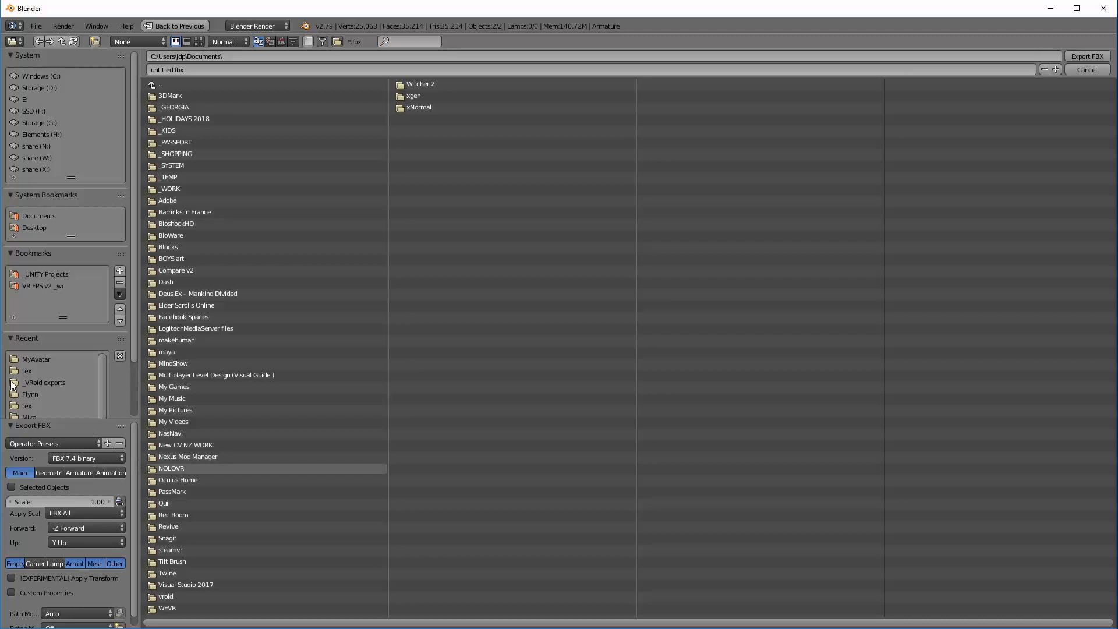
left_click(31, 359)
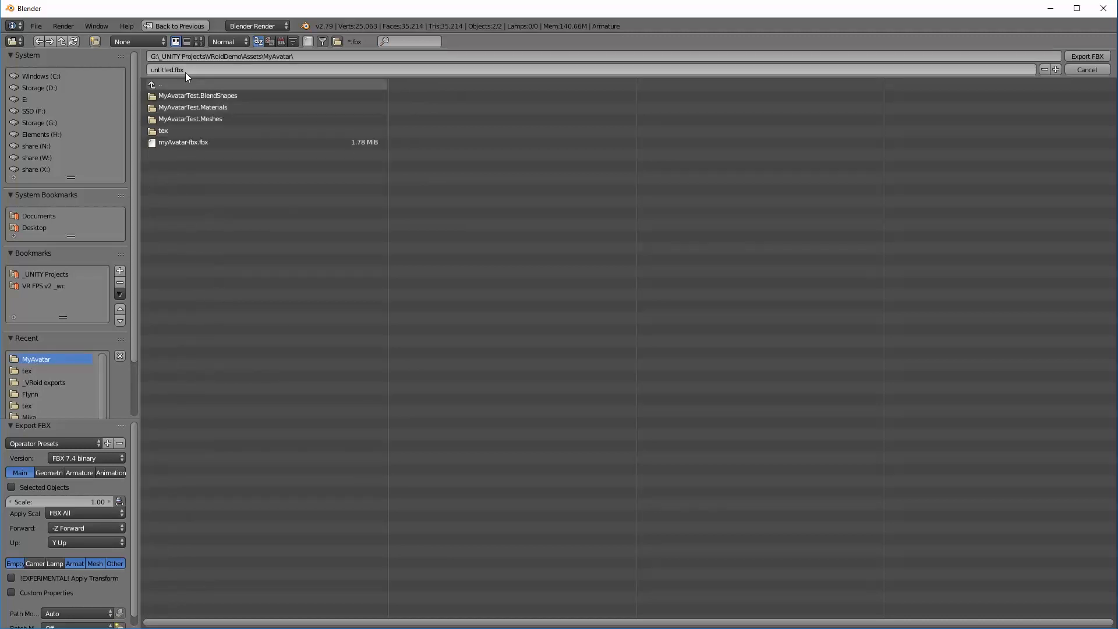
left_click(180, 142)
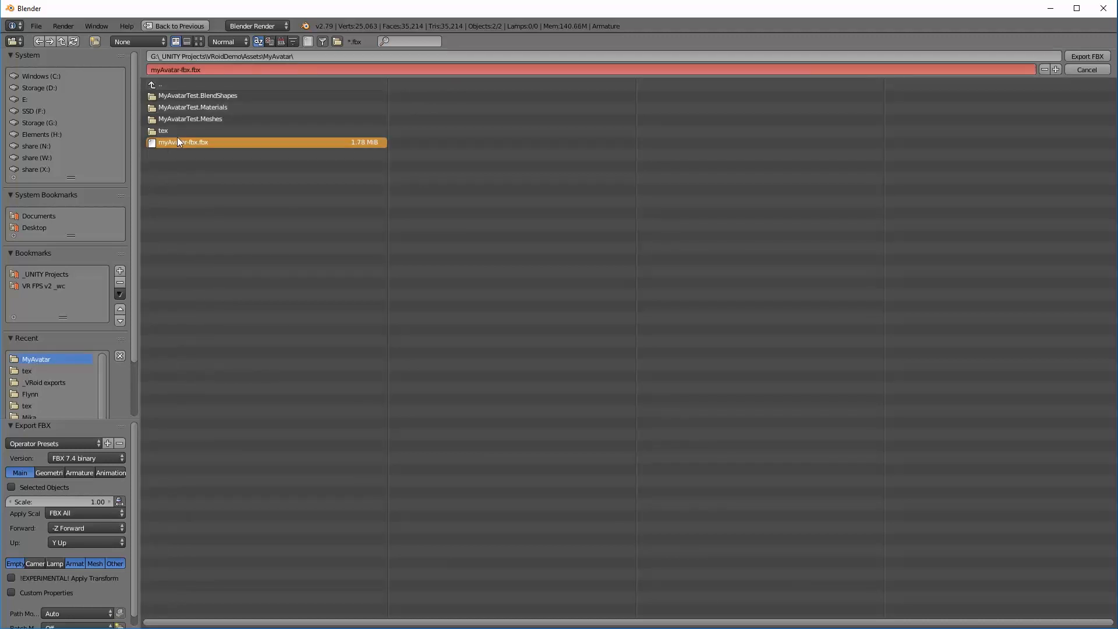
left_click(183, 69)
left_click(189, 69)
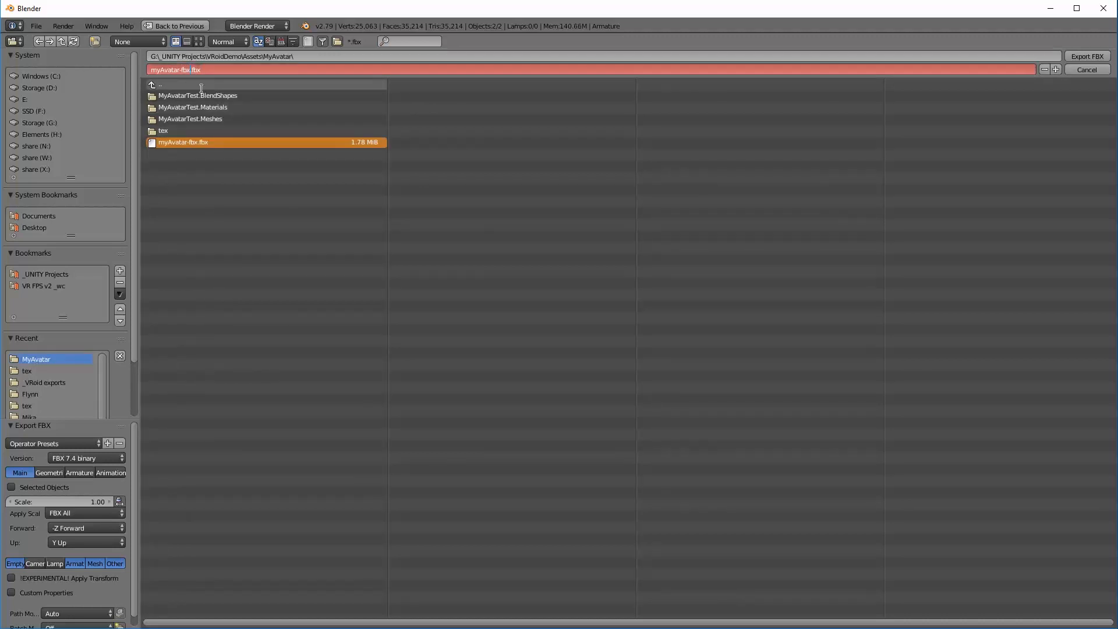
type("2")
left_click(1095, 57)
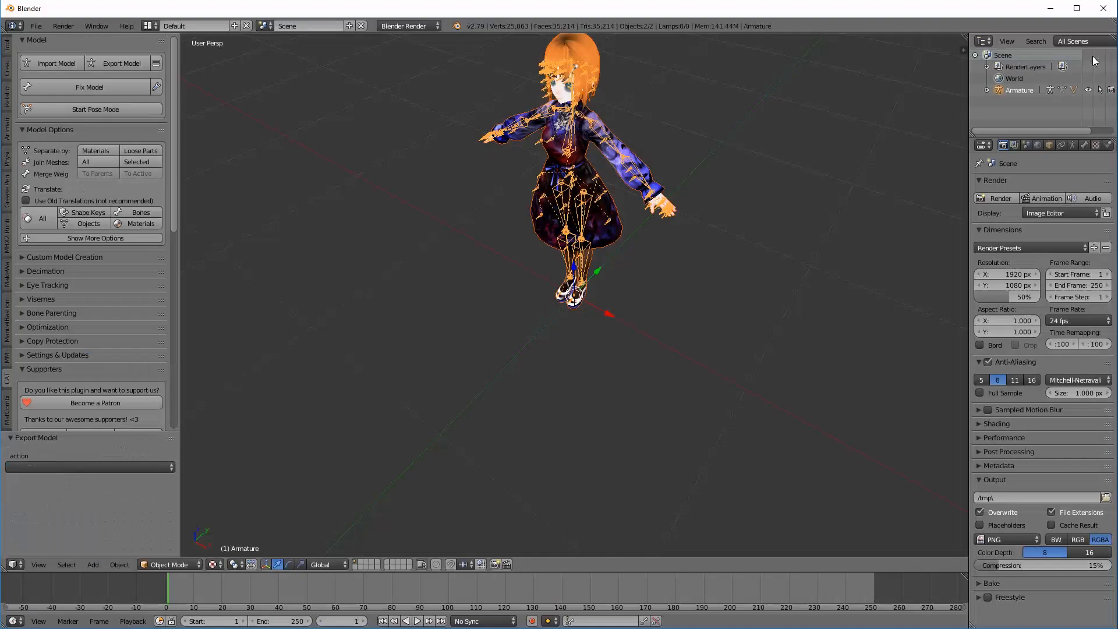
Switch back to Unity and select the myAvatar-fbx2 model in the MyAvatar folder for its import settings.
left_click(1052, 12)
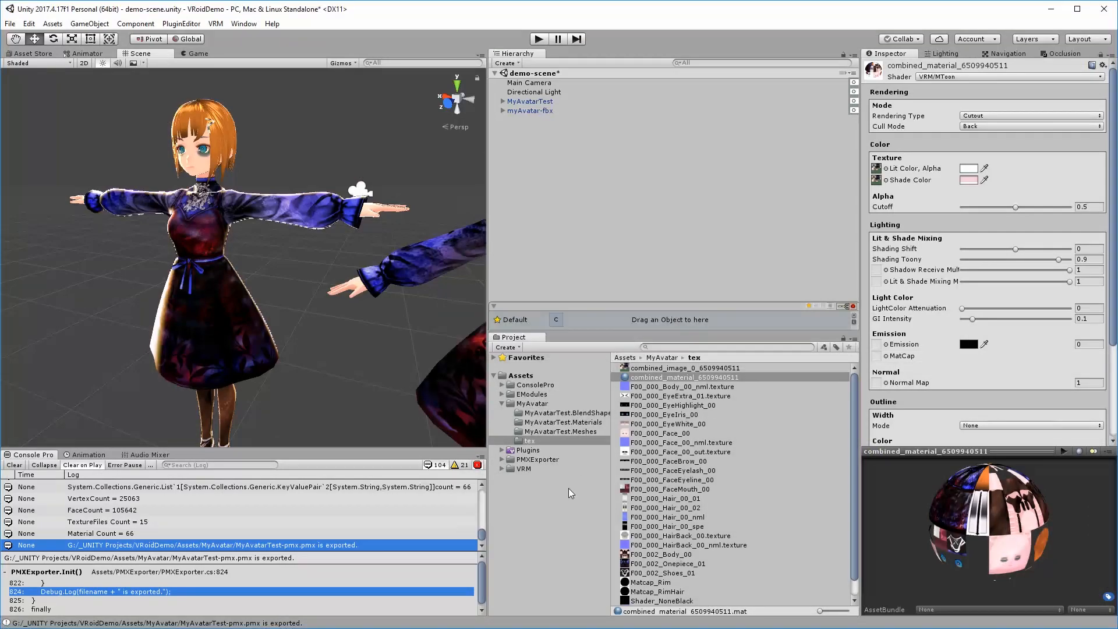
left_click(521, 404)
scroll(368, 376, "down", 4)
middle_click_drag(402, 329, 285, 290)
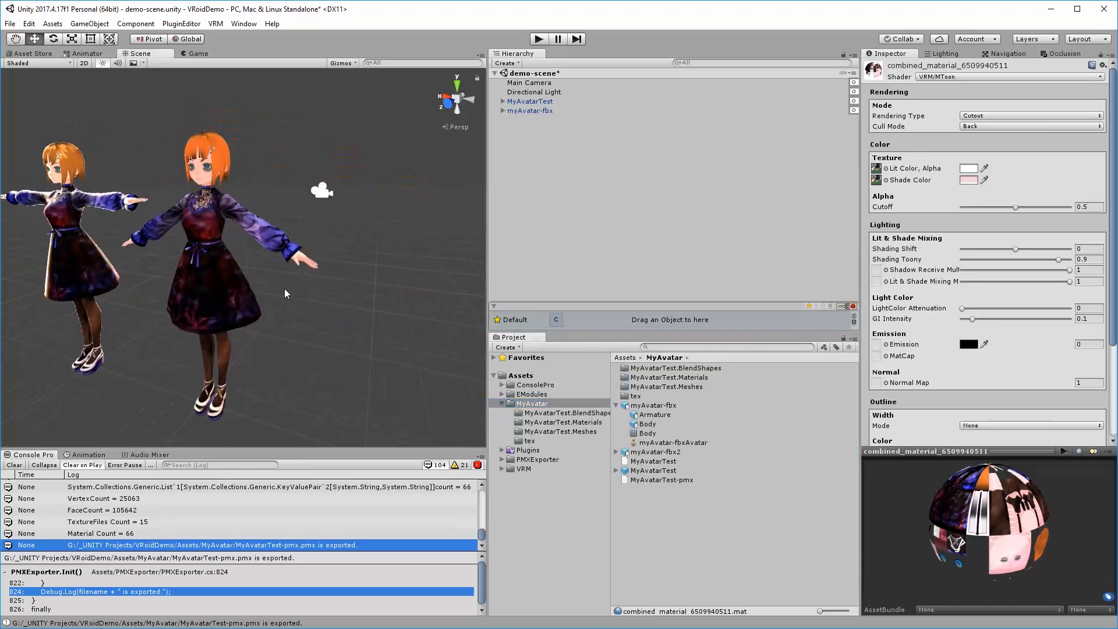
left_click(663, 453)
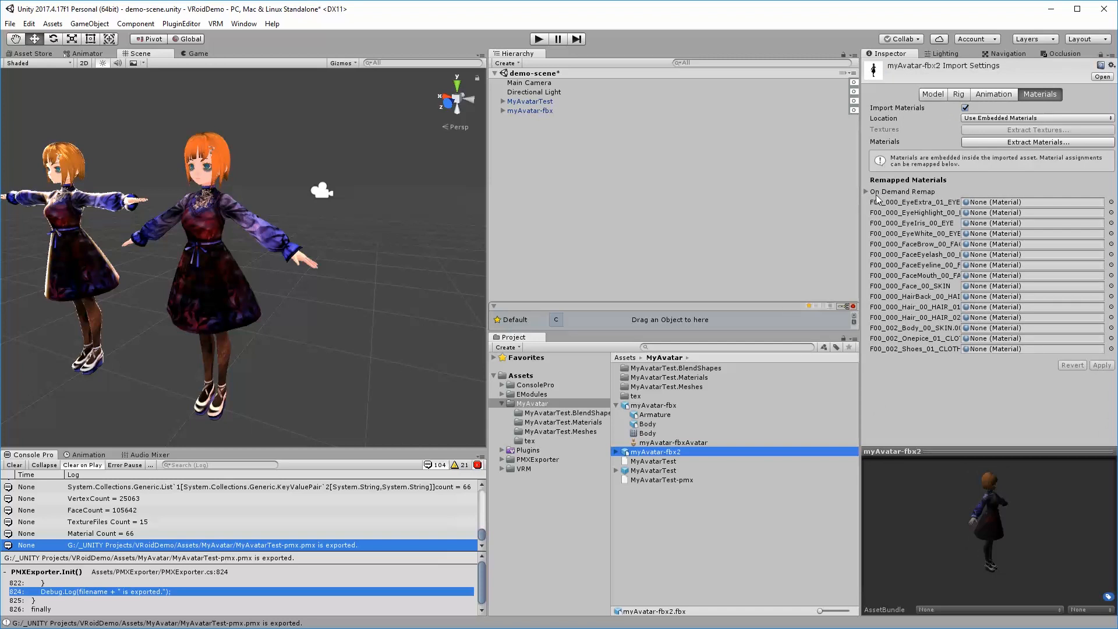
Set the myAvatar-fbx2 rig's animation type to Humanoid and apply the change.
left_click(1005, 96)
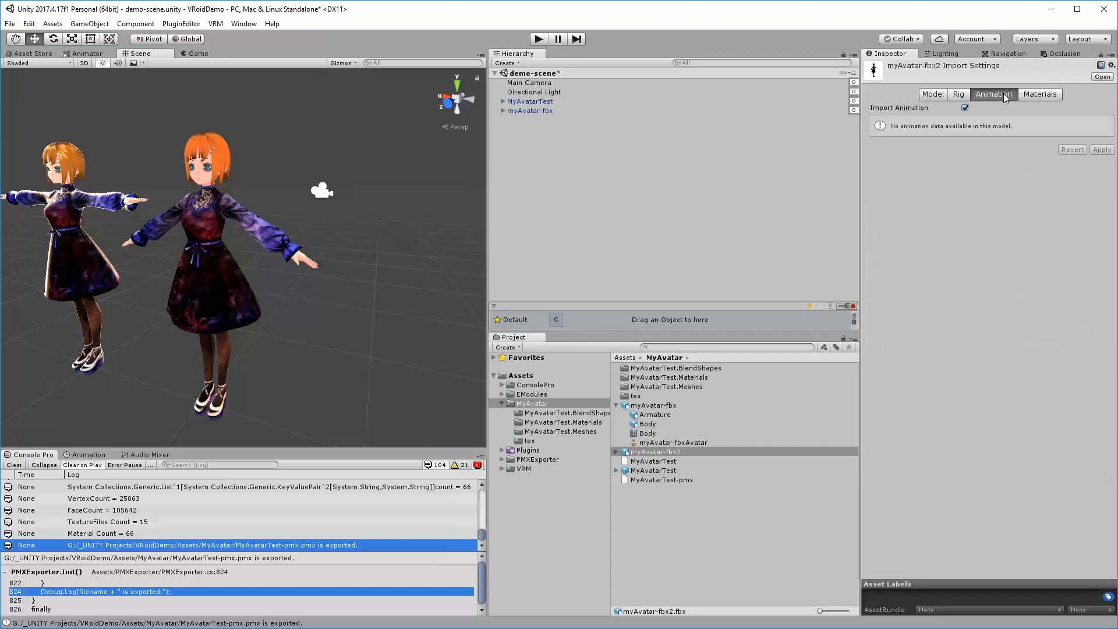
left_click(960, 96)
left_click(963, 109)
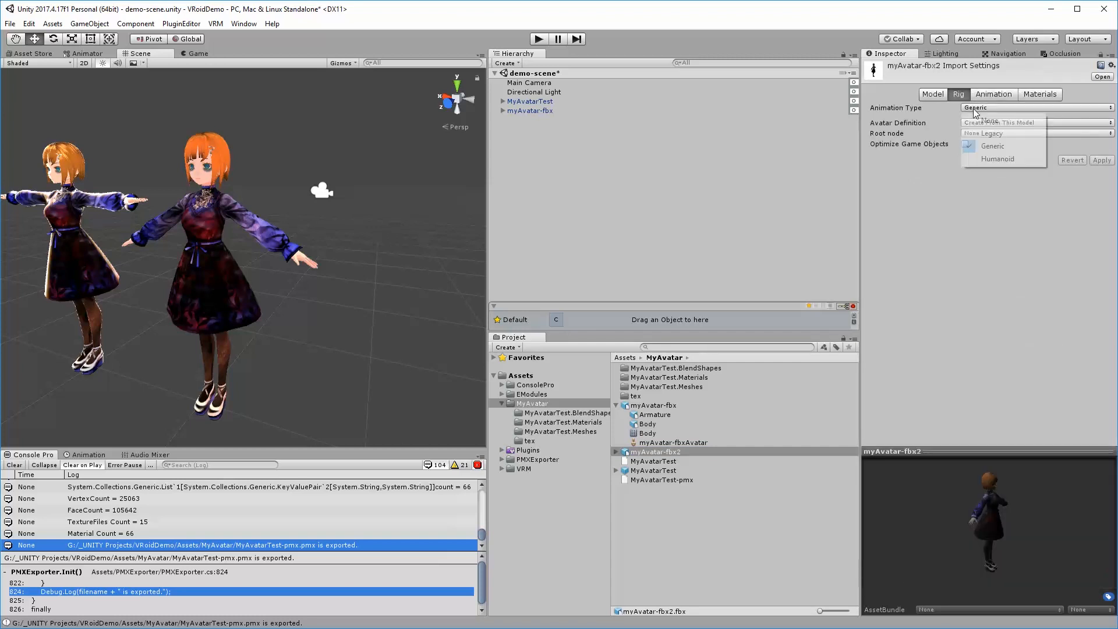
left_click(997, 159)
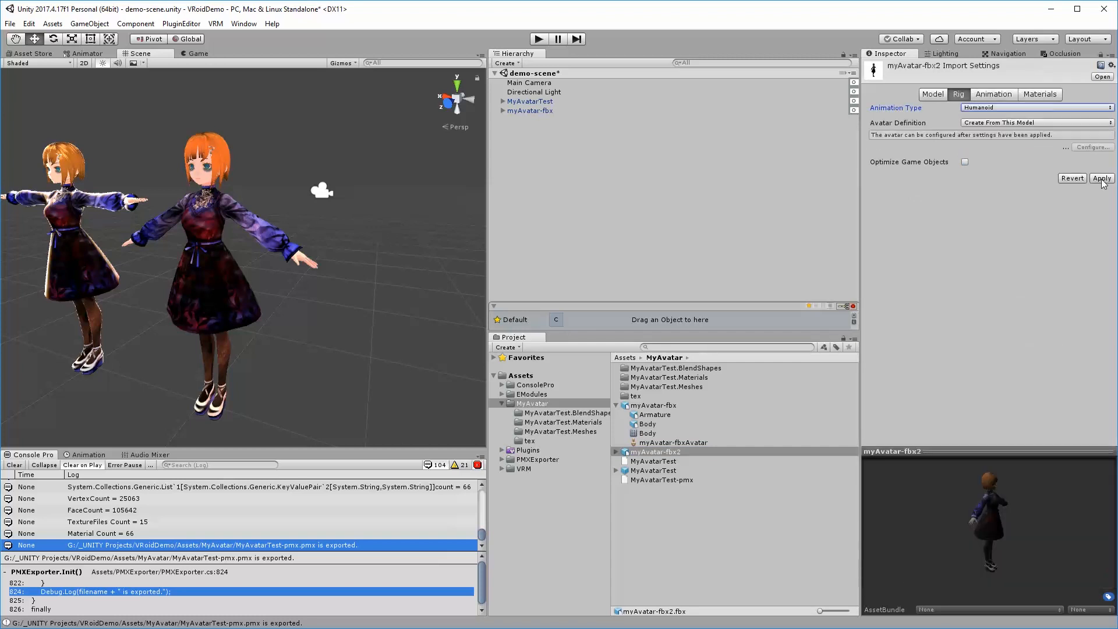
left_click(1102, 181)
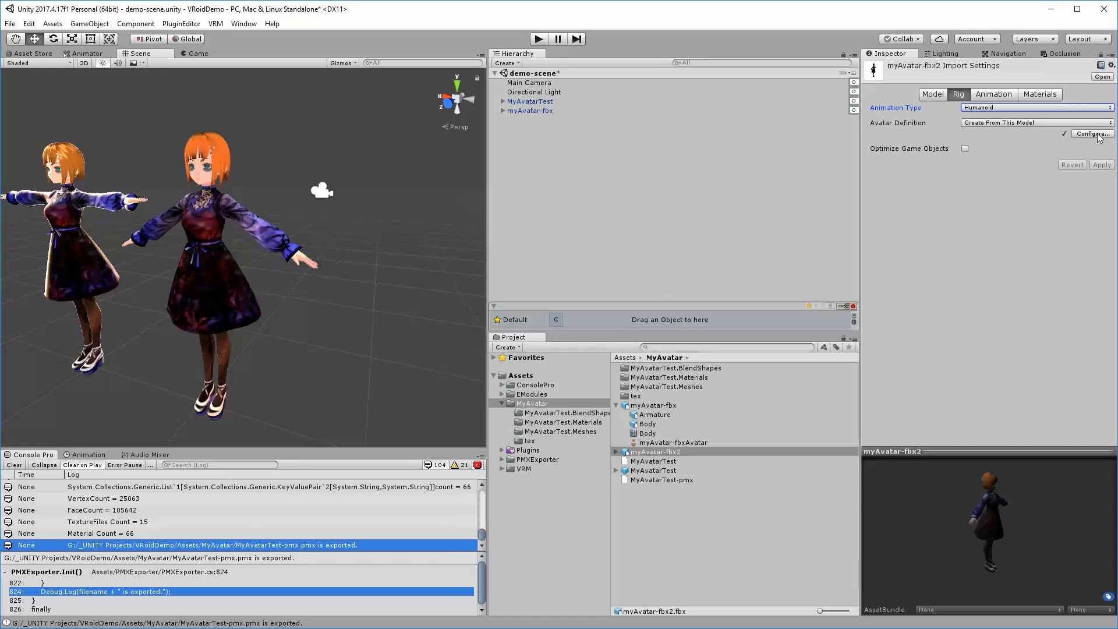
Configure the Humanoid avatar, saving the scene changes, then assign the Chest bone to the Chest slot and apply the mapping.
left_click(1093, 134)
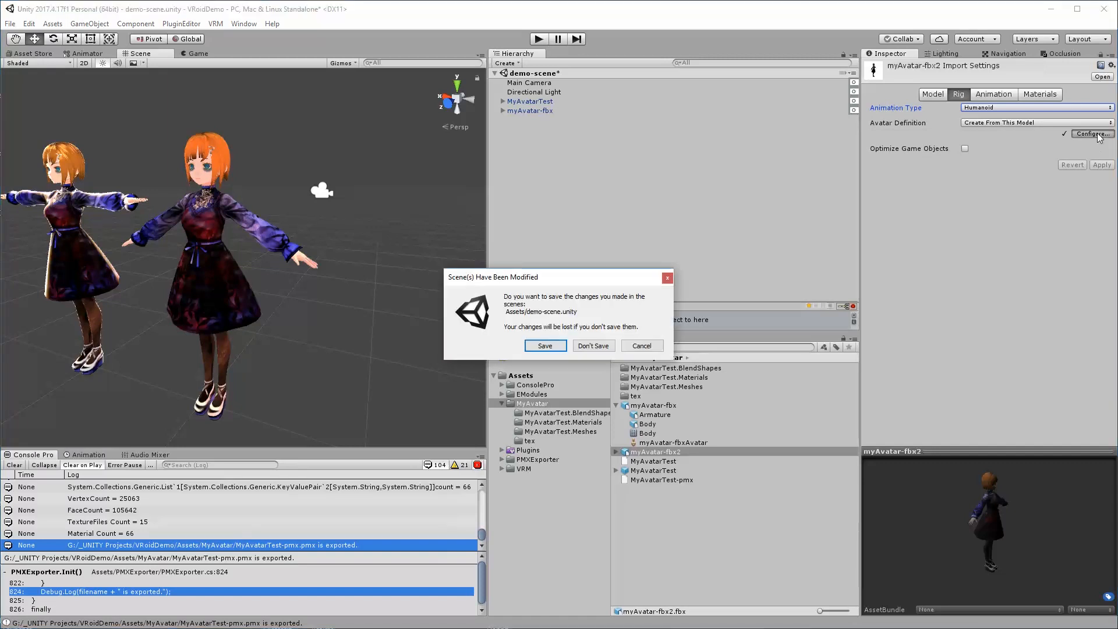
left_click(545, 346)
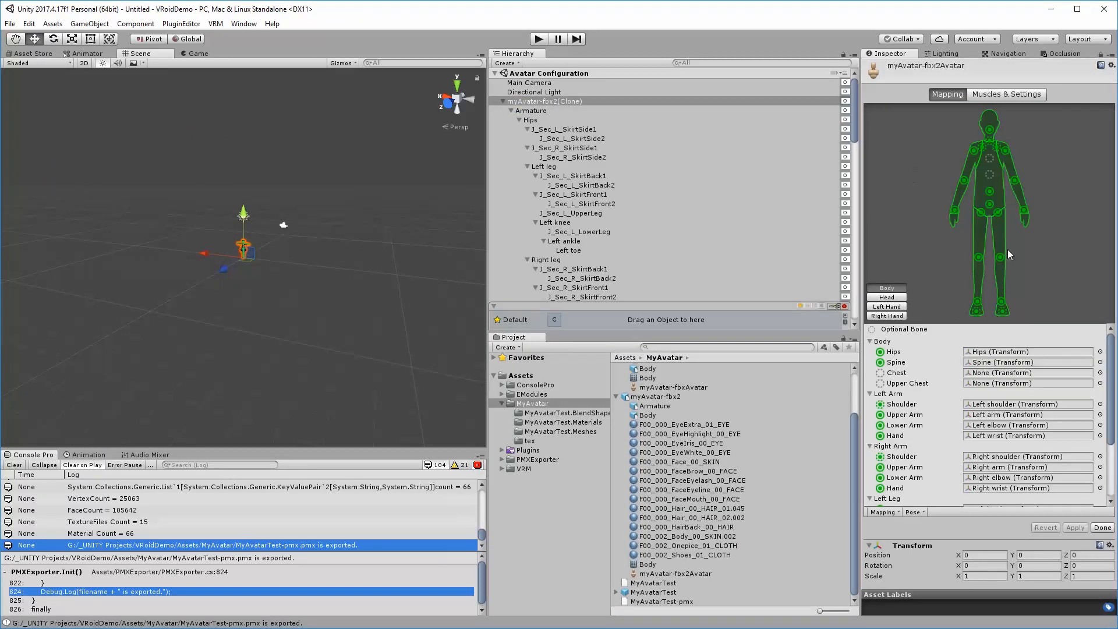
scroll(574, 233, "down", 5)
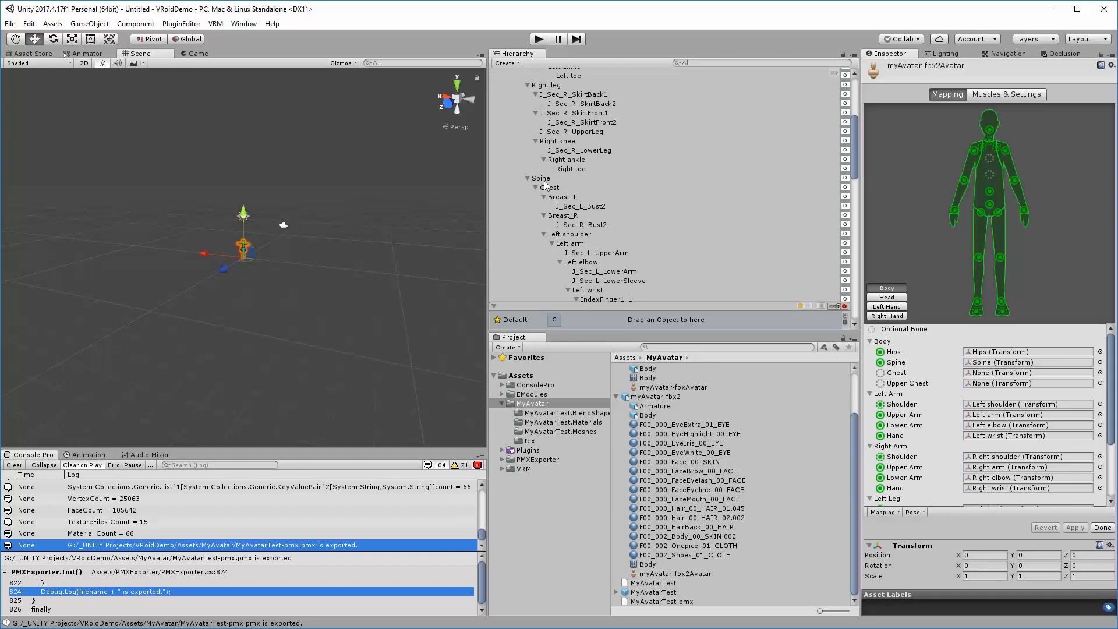
left_click(551, 189)
left_click_drag(551, 195, 996, 376)
left_click(1078, 529)
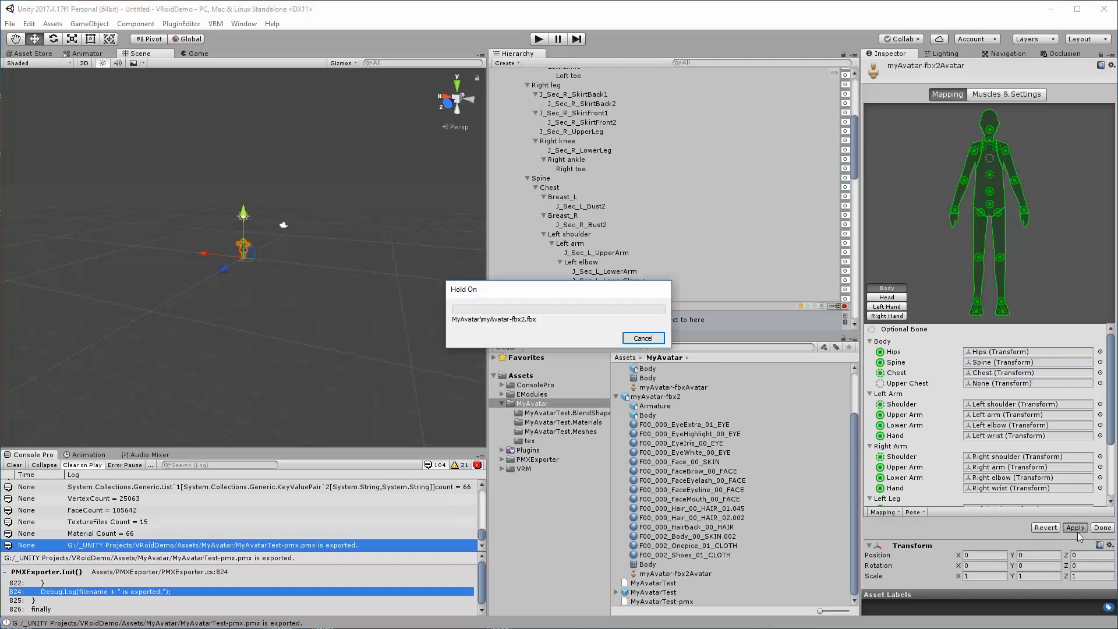
Set the Jaw bone in the head mapping to None, apply it and finish the avatar configuration.
left_click(888, 298)
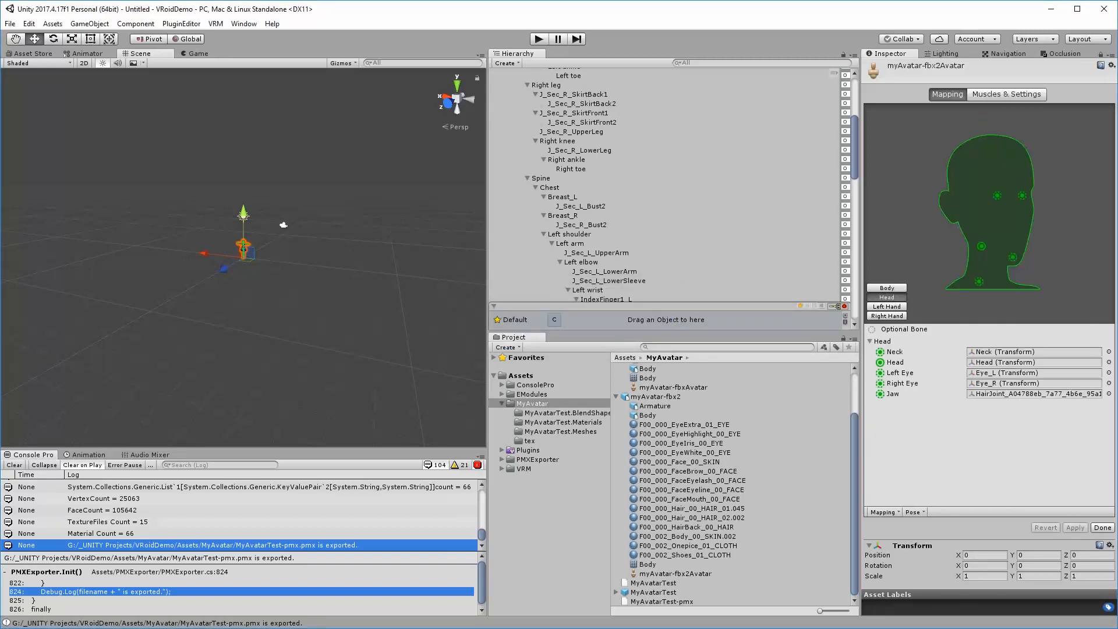
left_click(1109, 394)
left_click_drag(1038, 409, 1042, 316)
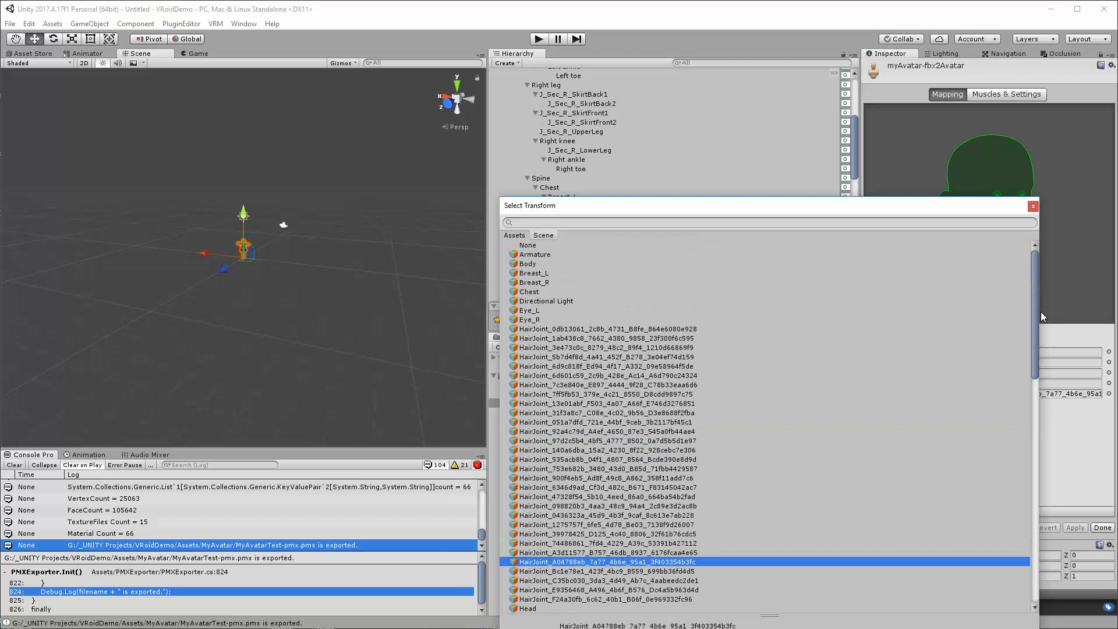
double_click(528, 246)
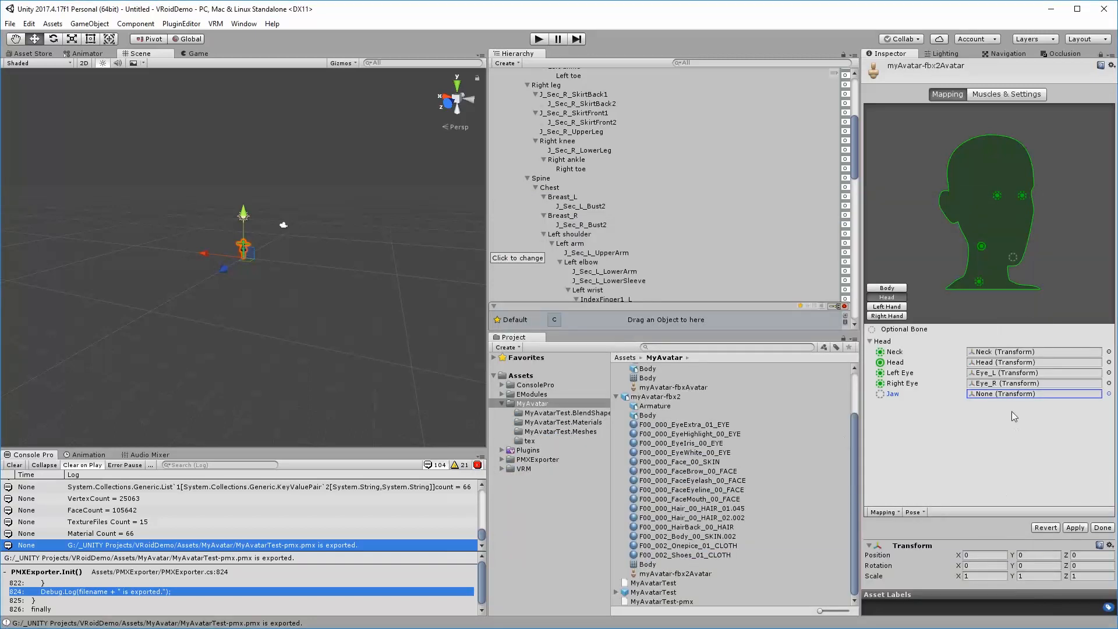
left_click(1075, 527)
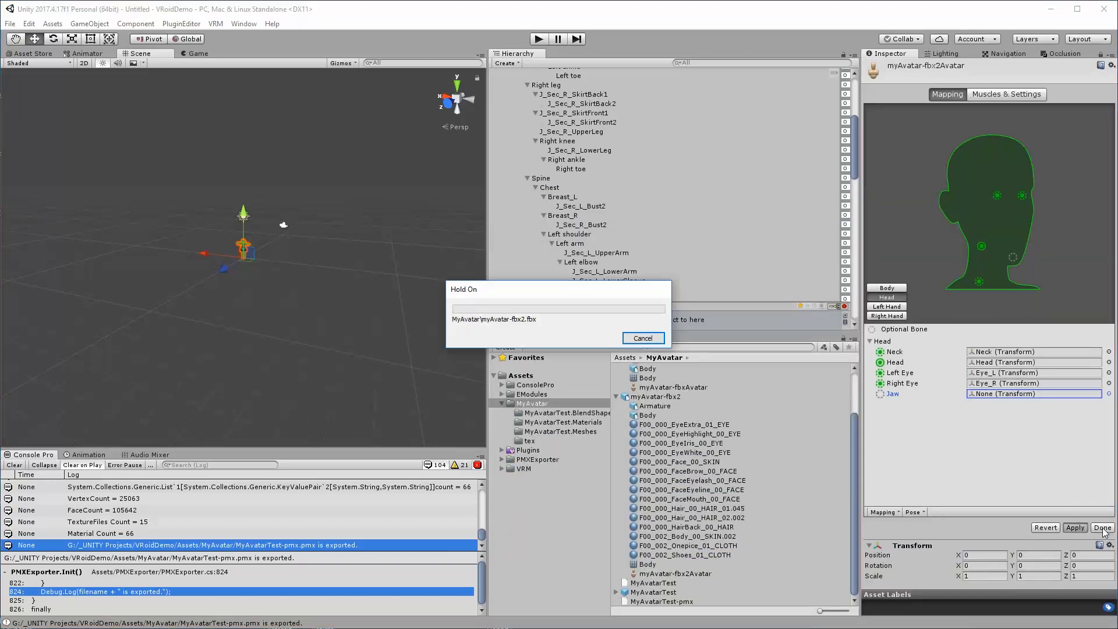
left_click(1102, 528)
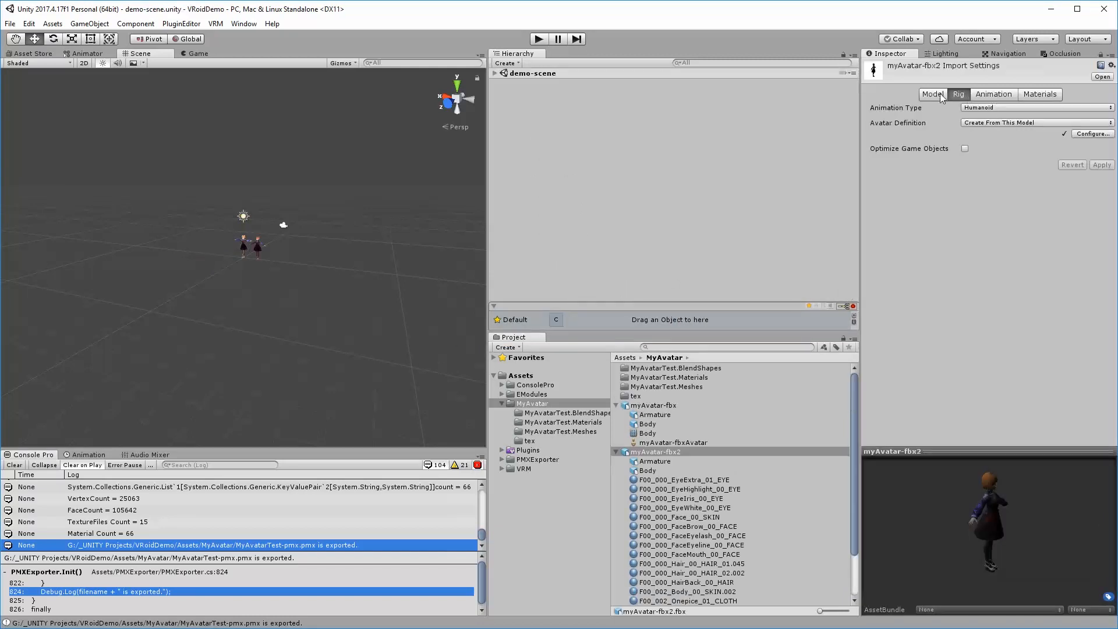
Compare the shader of myAvatar-fbx2's embedded F00_000_EyeExtra_01_EYE material with the same-named material in the MyAvatarTest.Materials folder.
left_click(1040, 95)
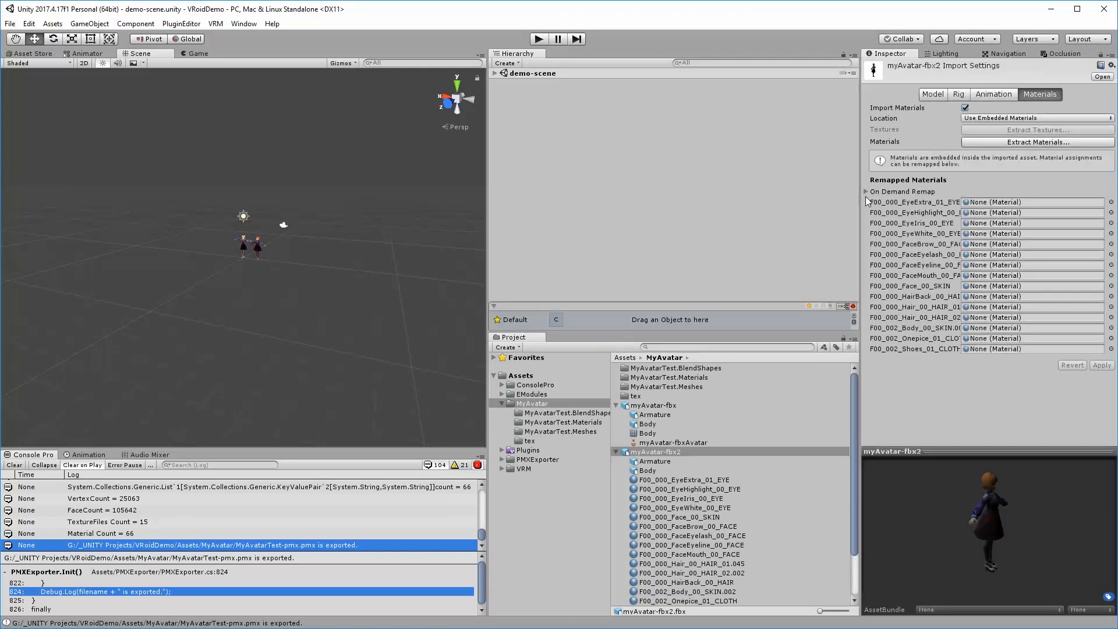
left_click(675, 480)
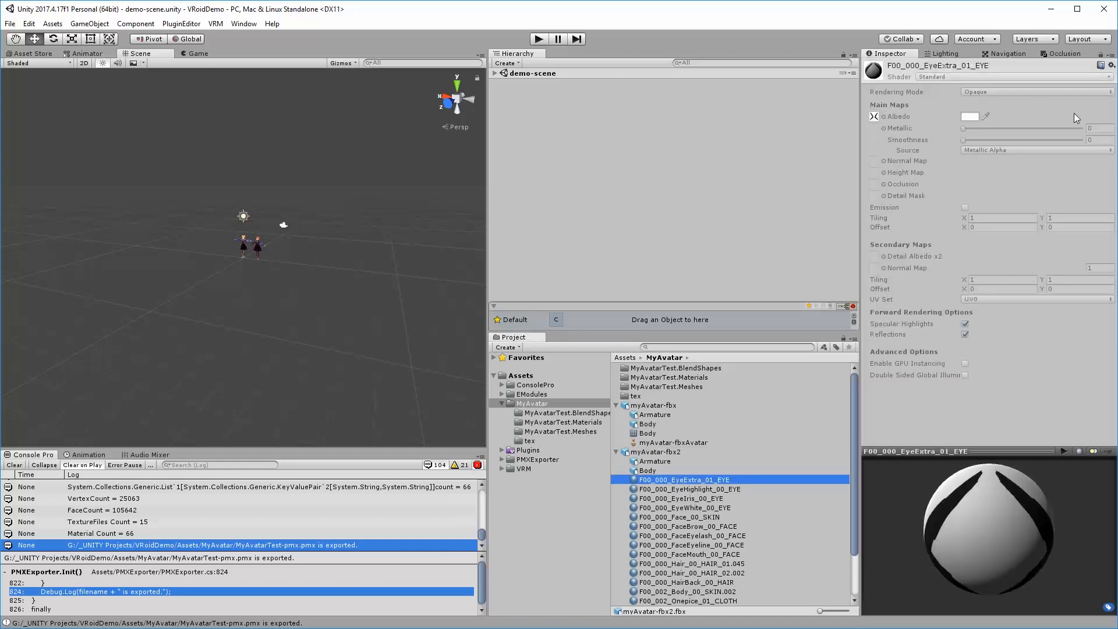
scroll(669, 501, "down", 3)
scroll(669, 502, "up", 3)
double_click(677, 379)
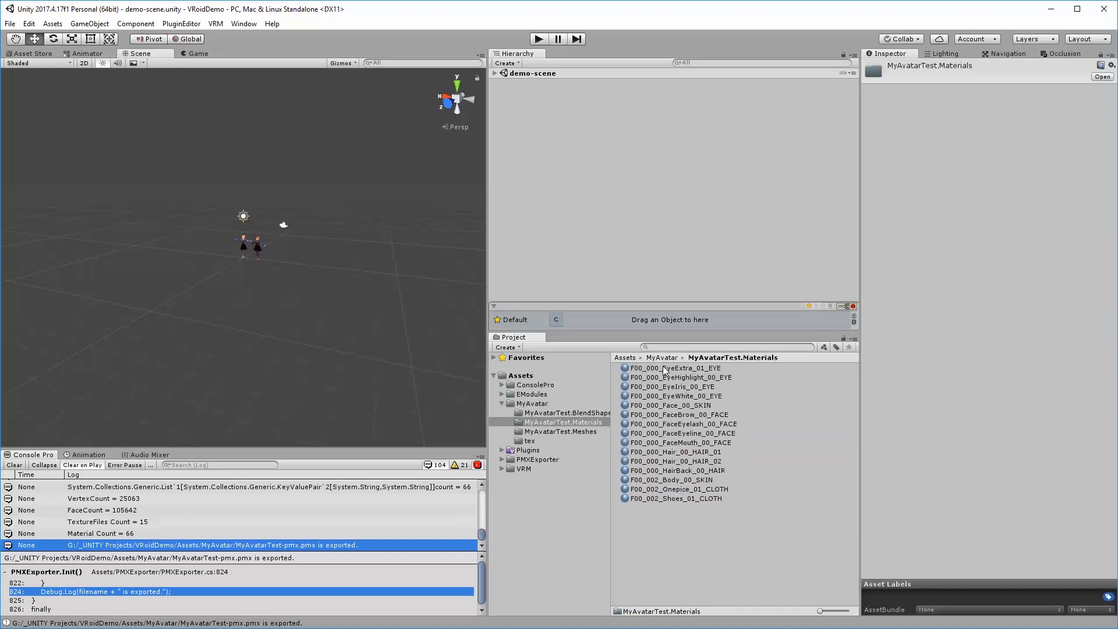
left_click(687, 369)
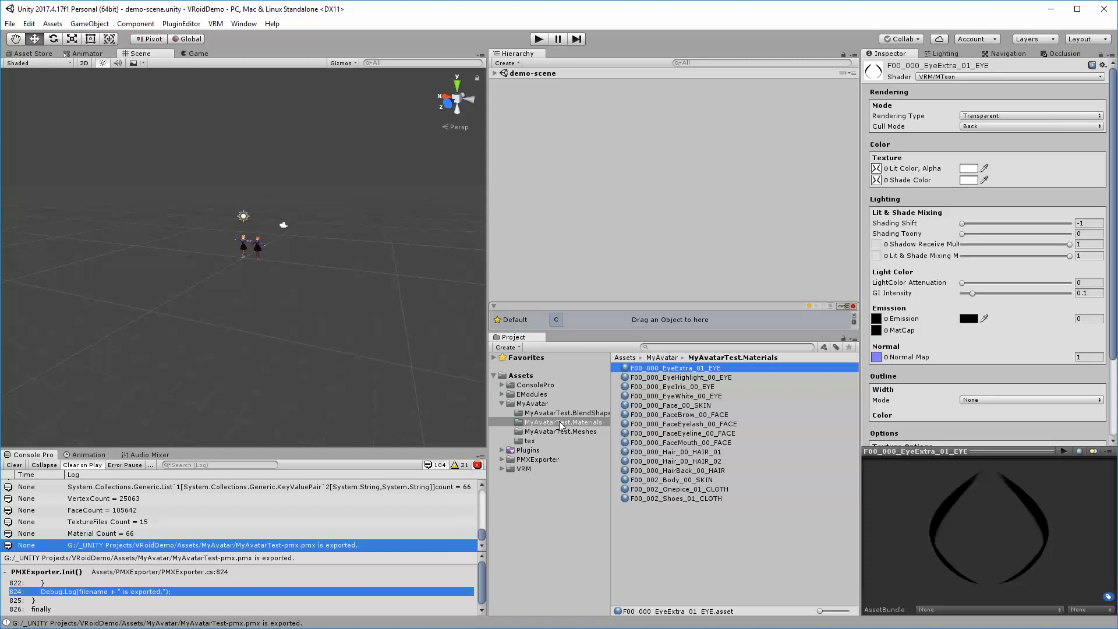
left_click(527, 404)
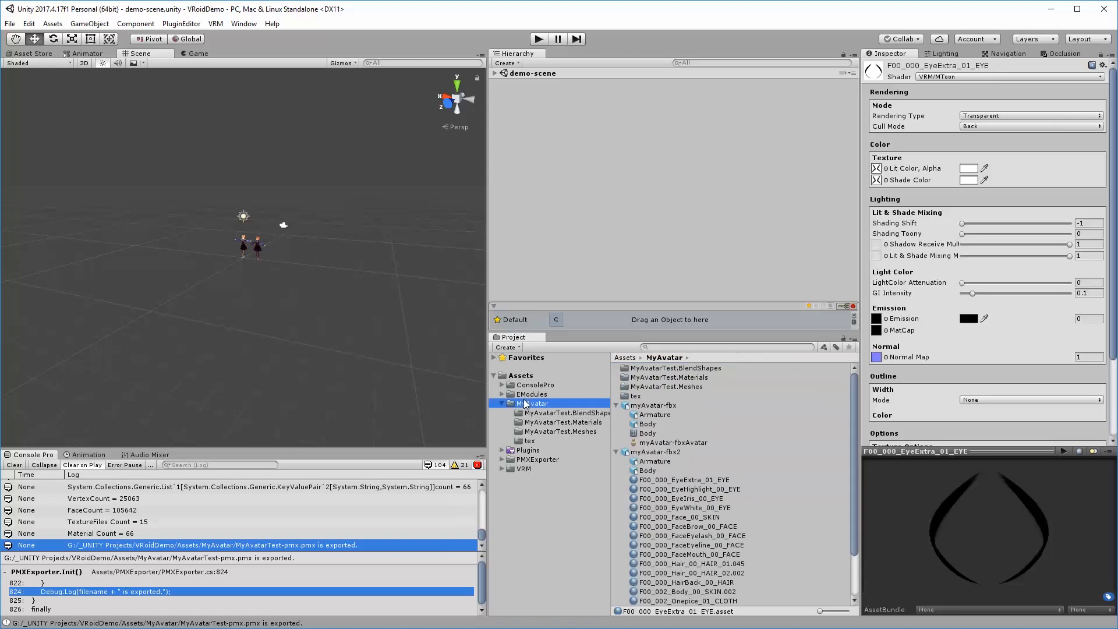
left_click(699, 482)
scroll(694, 518, "down", 3)
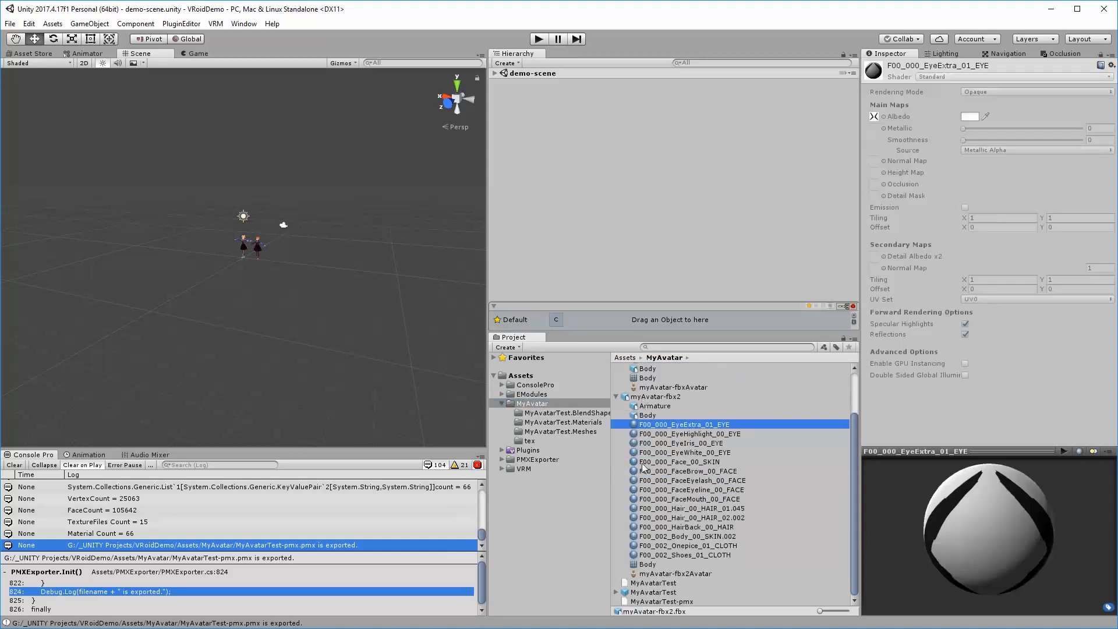
Examine the embedded eye and face materials of myAvatar-fbx2 and compare them with the original material in MyAvatarTest.Materials.
left_click(652, 399)
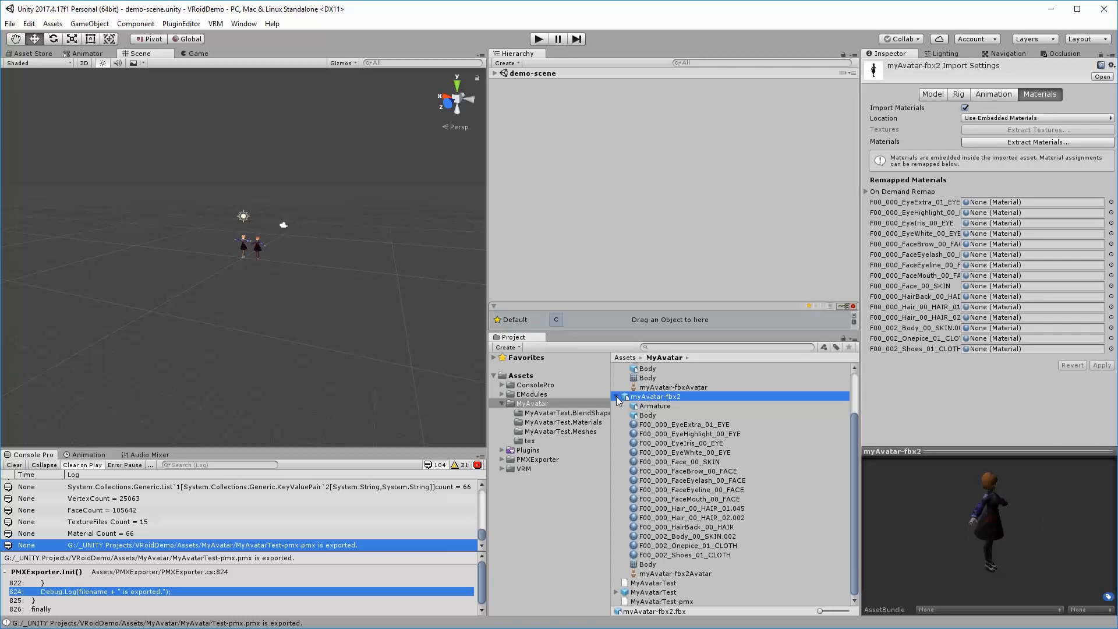
left_click(687, 426)
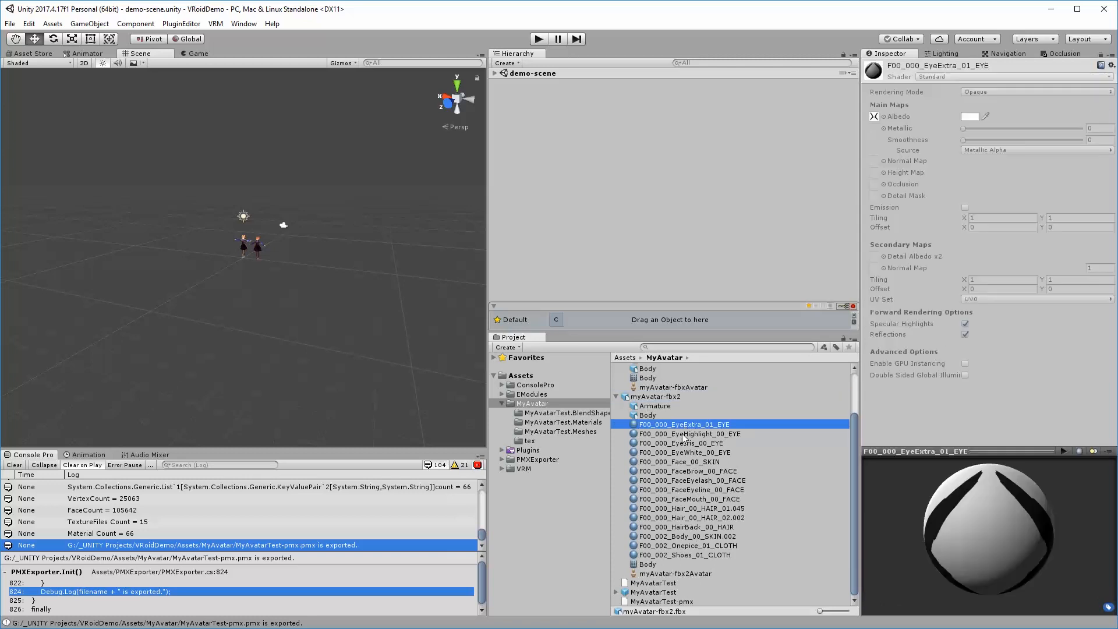
left_click(686, 435)
left_click(686, 444)
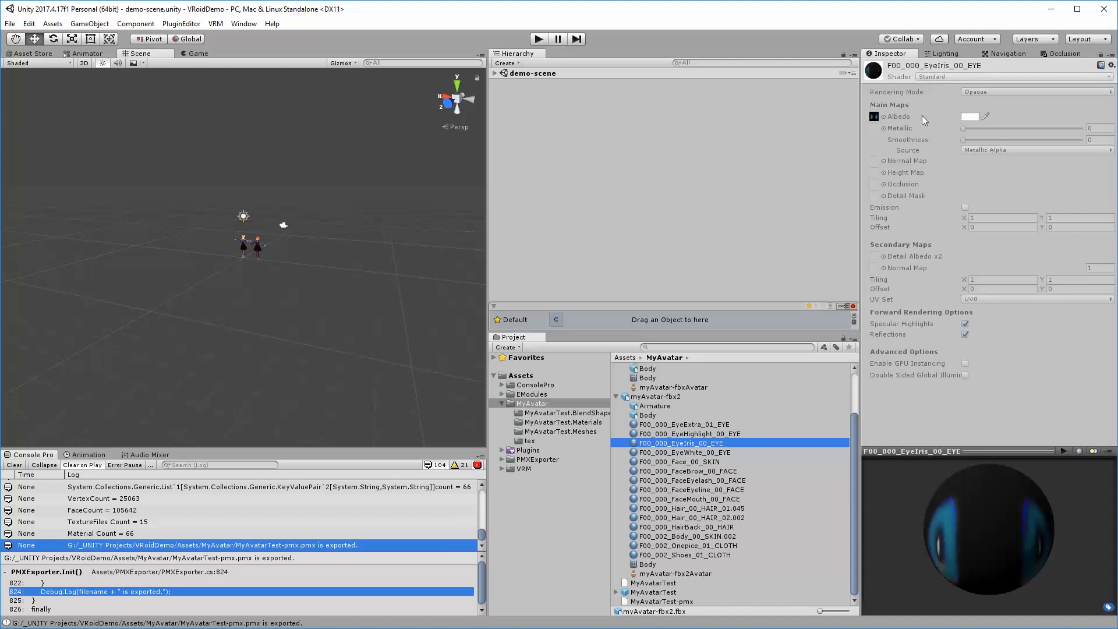
left_click(677, 453)
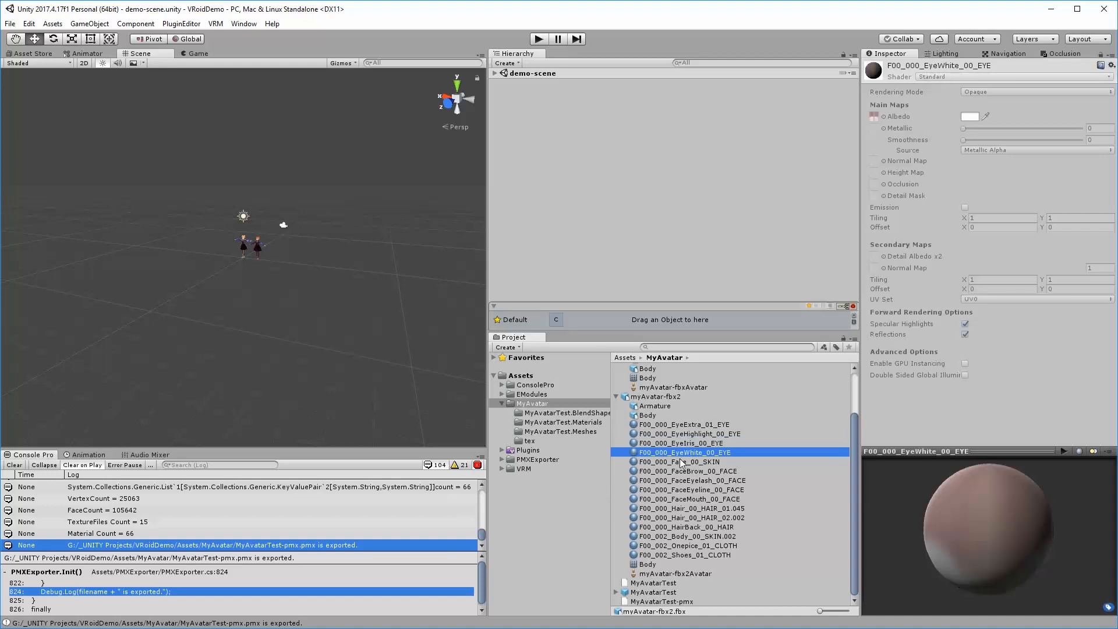
left_click(686, 463)
left_click(687, 471)
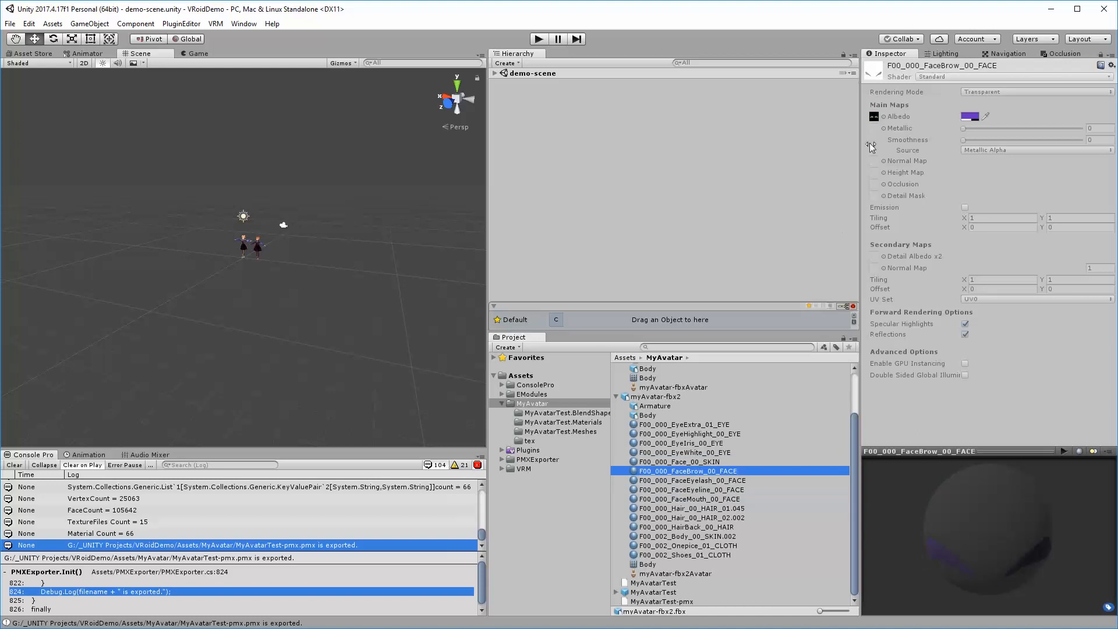
left_click(553, 422)
left_click(680, 368)
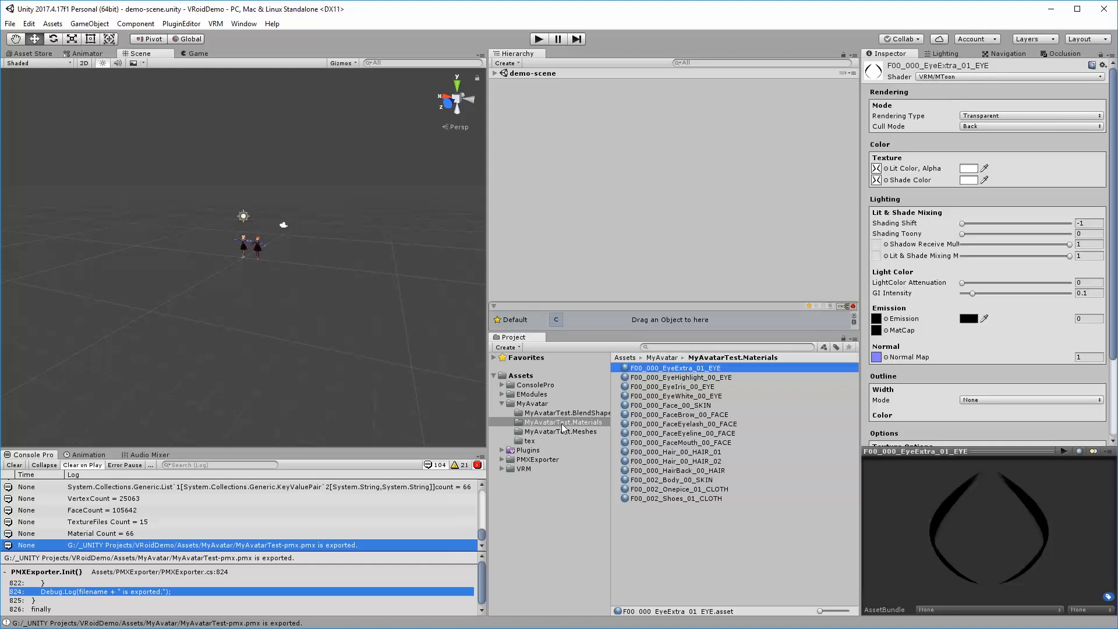
Remap myAvatar-fbx2's EyeExtra, EyeHighlight, EyeIris and EyeWhite materials to their same-named counterparts from the MyAvatarTest.Materials folder.
left_click(532, 404)
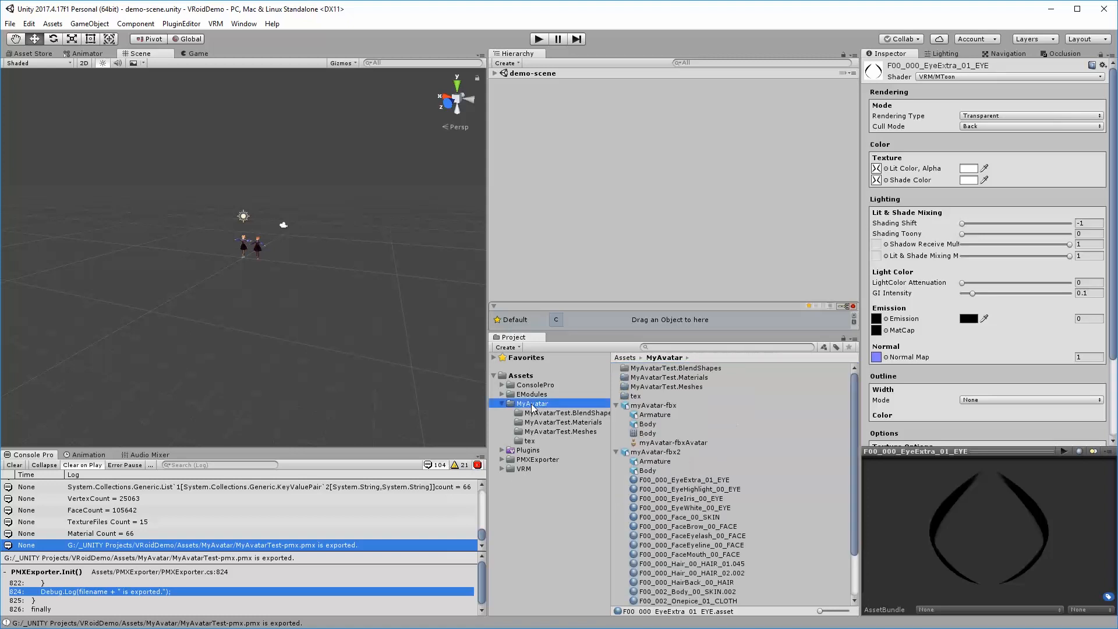
left_click(646, 454)
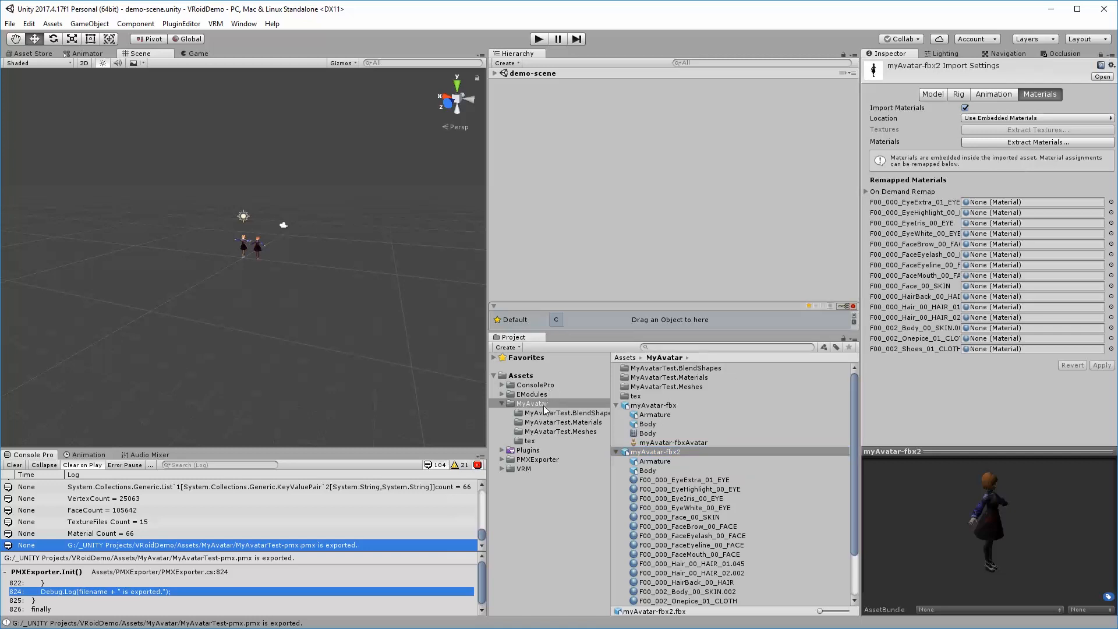
left_click(555, 425)
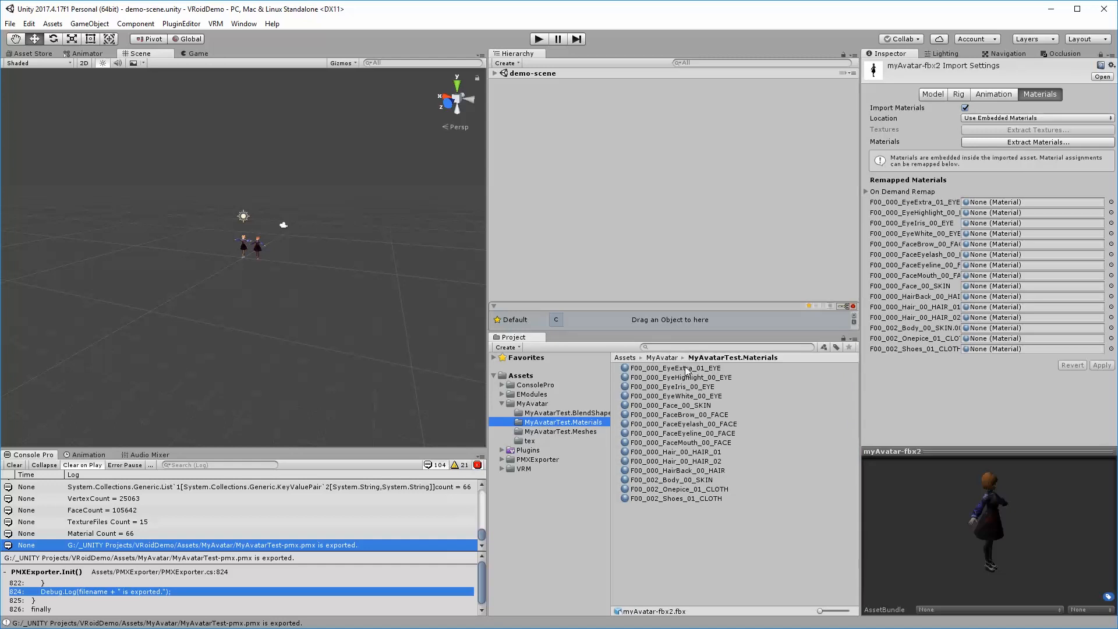
left_click_drag(686, 369, 996, 203)
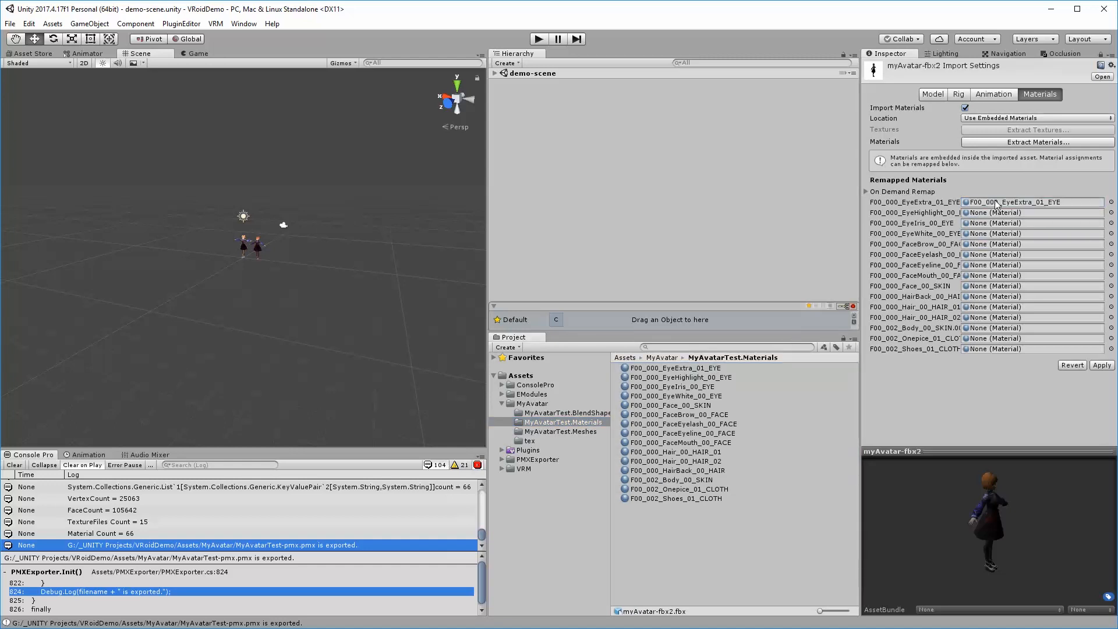
left_click_drag(687, 378, 997, 214)
left_click_drag(670, 386, 996, 225)
left_click_drag(693, 399, 1000, 234)
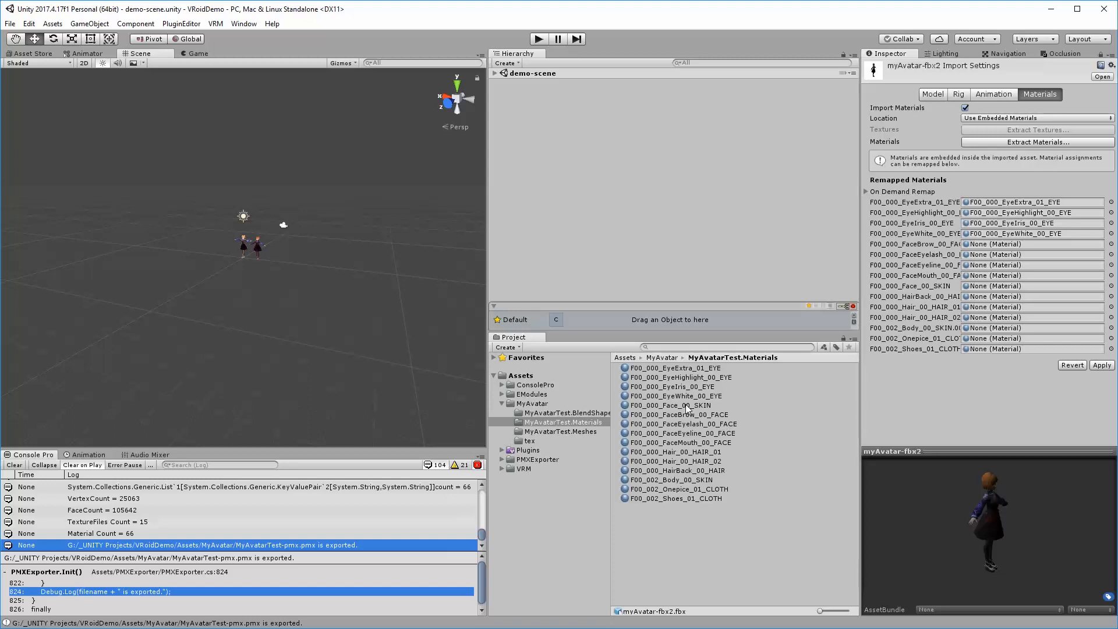
Remap the Face skin, FaceBrow, FaceEyelash, FaceEyeline and FaceMouth slots to their matching materials from MyAvatarTest.Materials.
left_click_drag(690, 406, 996, 286)
left_click_drag(702, 418, 1002, 247)
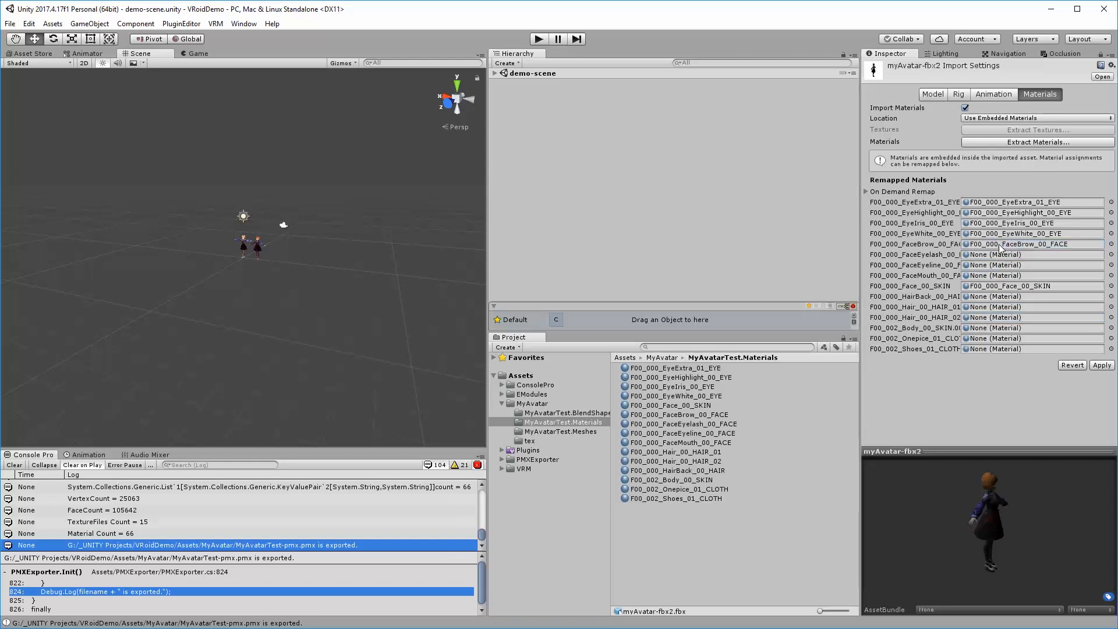
left_click_drag(690, 424, 984, 255)
left_click_drag(690, 433, 998, 267)
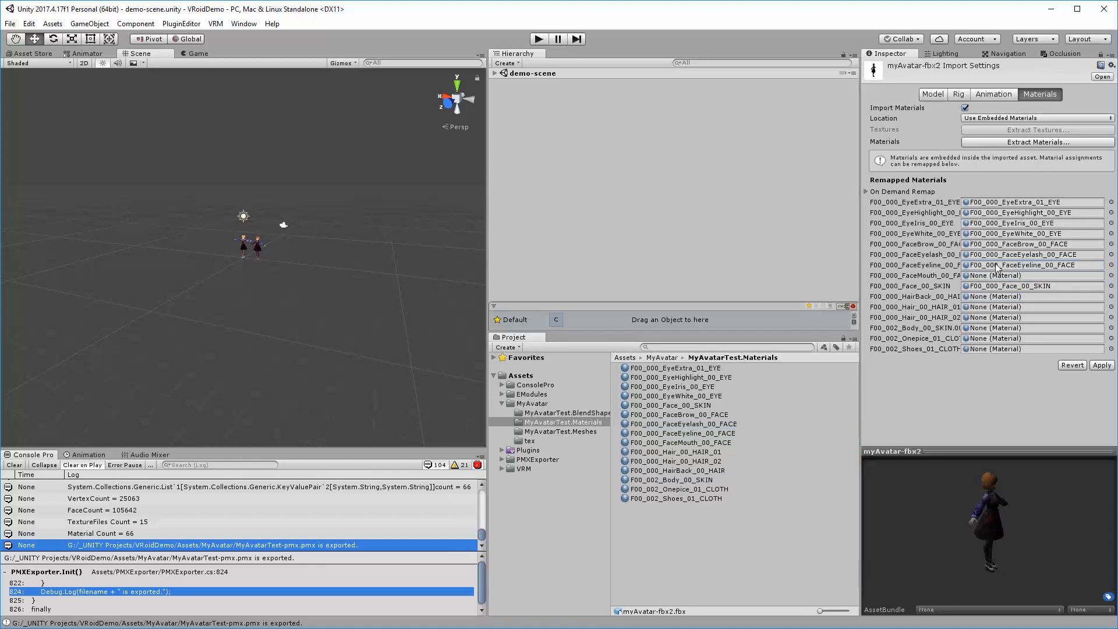
left_click_drag(683, 443, 983, 277)
Remap myAvatar-fbx2's HairBack, both Hair, Body skin, Onepice and Shoes slots to their same-named MyAvatarTest.Materials counterparts and apply the import settings.
left_click_drag(685, 473, 986, 301)
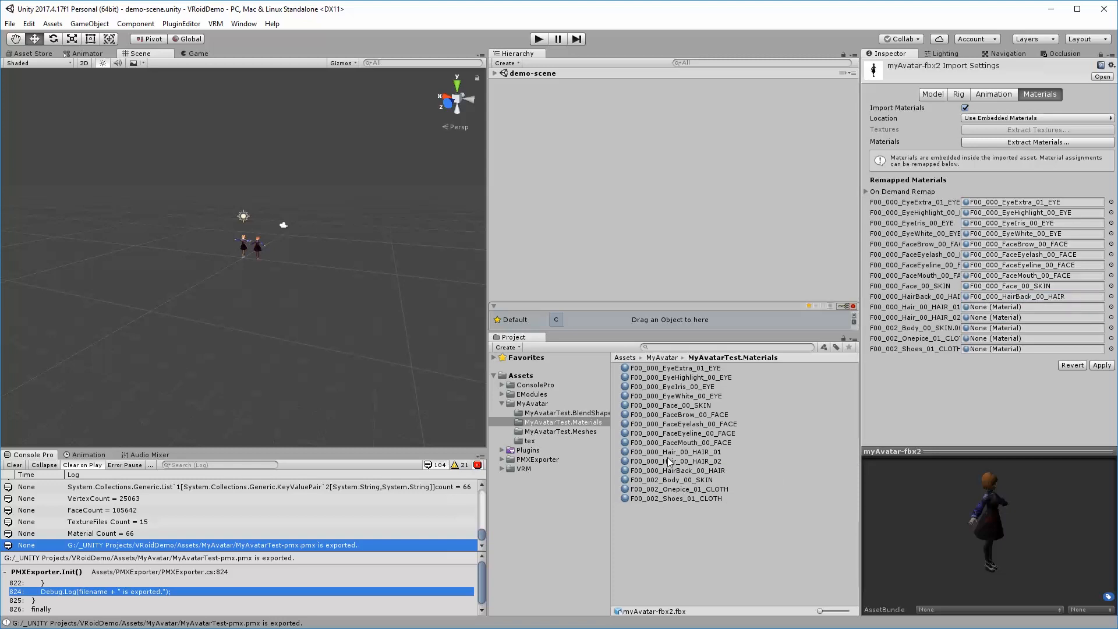
left_click_drag(682, 455, 984, 310)
left_click_drag(721, 461, 986, 317)
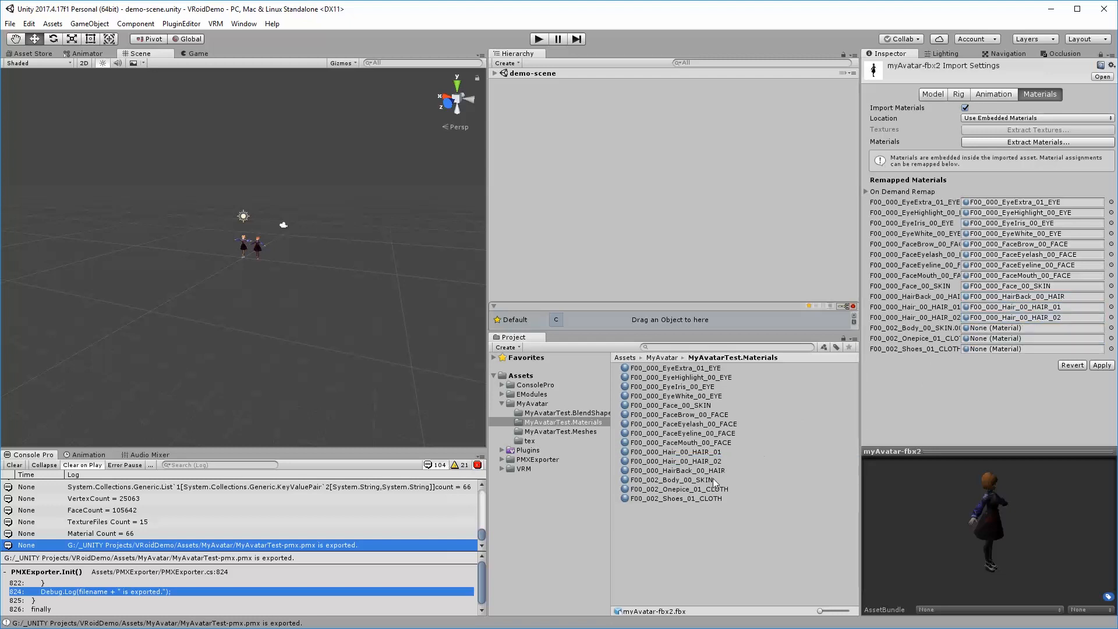
left_click_drag(712, 481, 992, 329)
left_click_drag(721, 490, 997, 345)
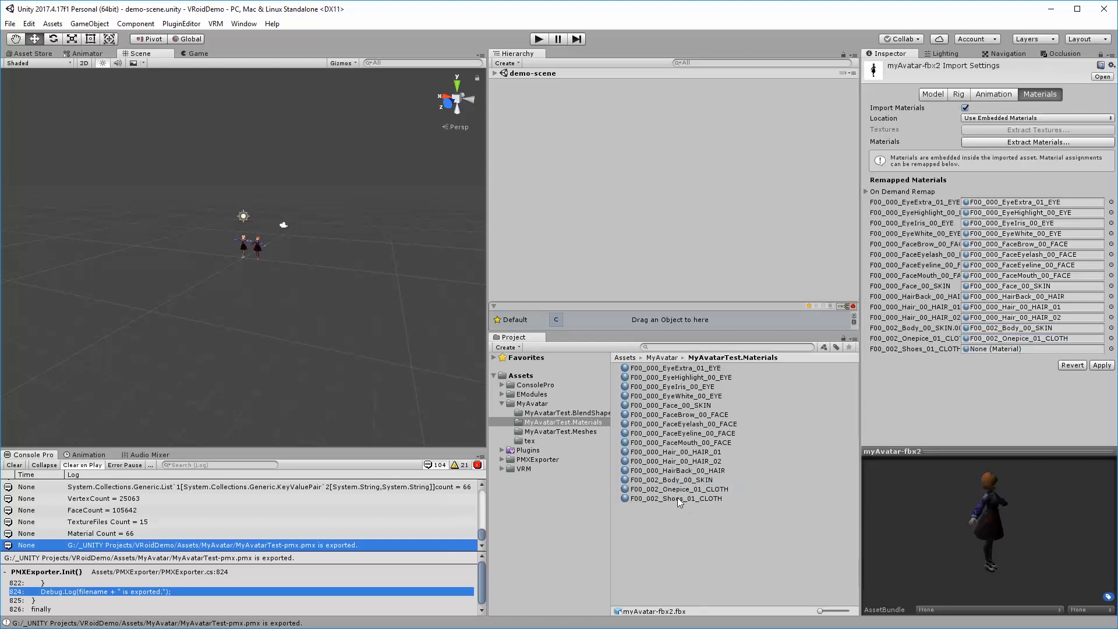
left_click_drag(678, 498, 984, 353)
left_click(1100, 366)
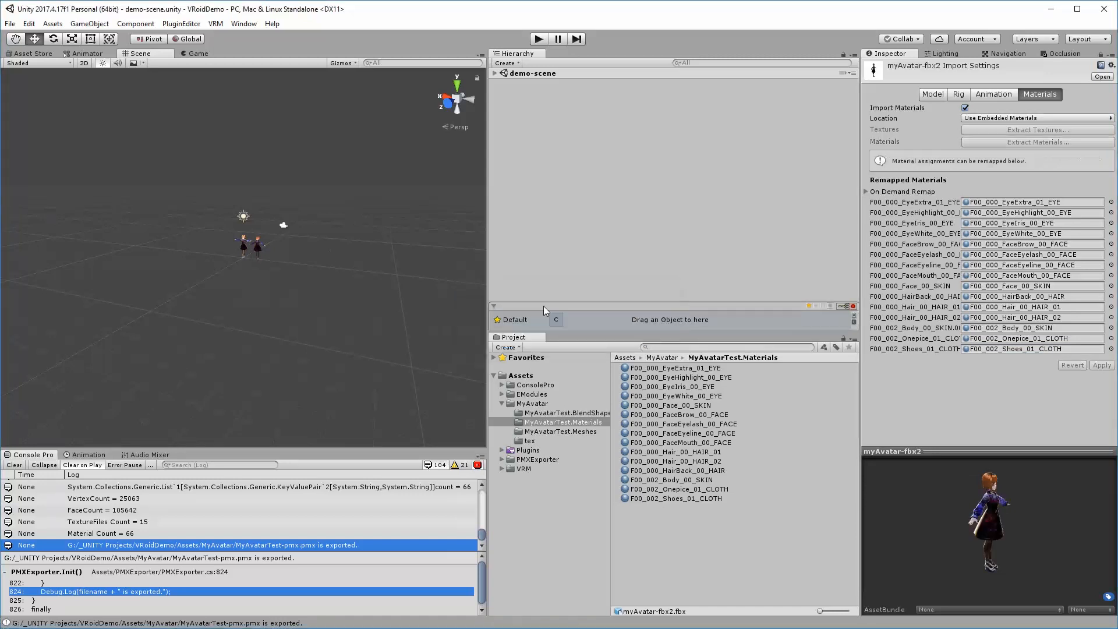
Add the myAvatar-fbx2 model from the MyAvatar folder to demo-scene and unlock the Inspector to show its scene object.
left_click(532, 403)
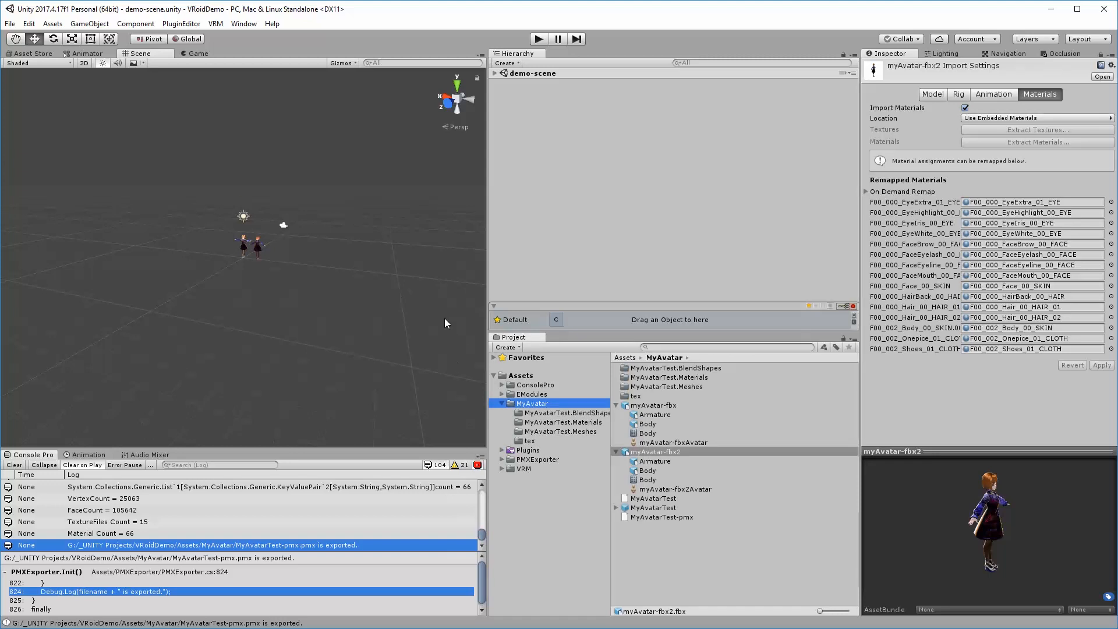
scroll(432, 336, "up", 12)
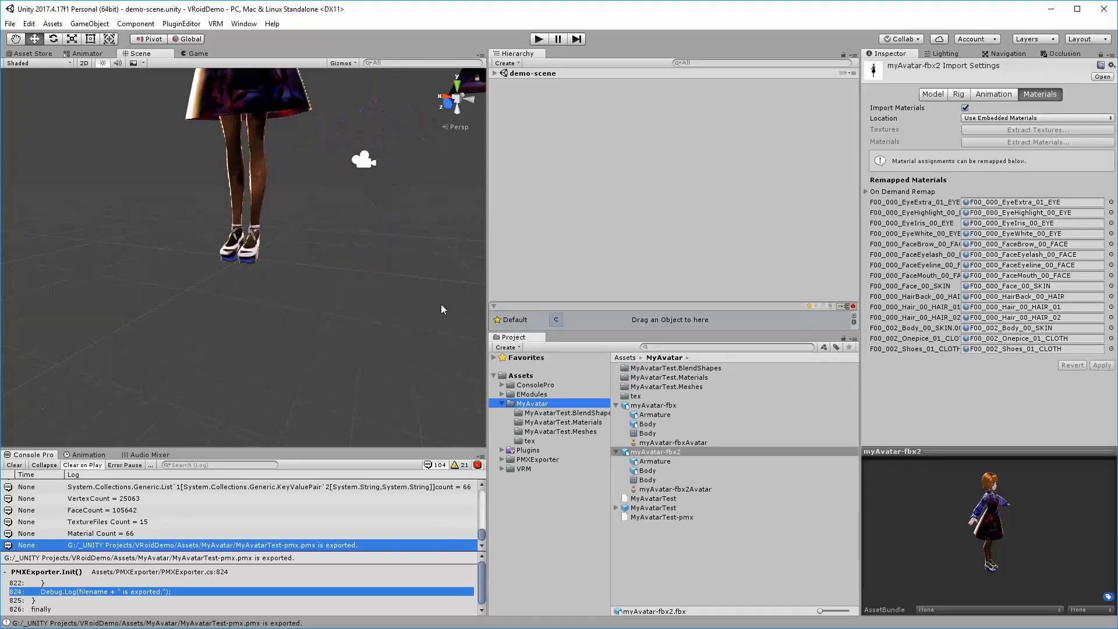
scroll(442, 304, "down", 3)
scroll(387, 271, "down", 6)
middle_click_drag(362, 239, 327, 272)
scroll(457, 331, "up", 4)
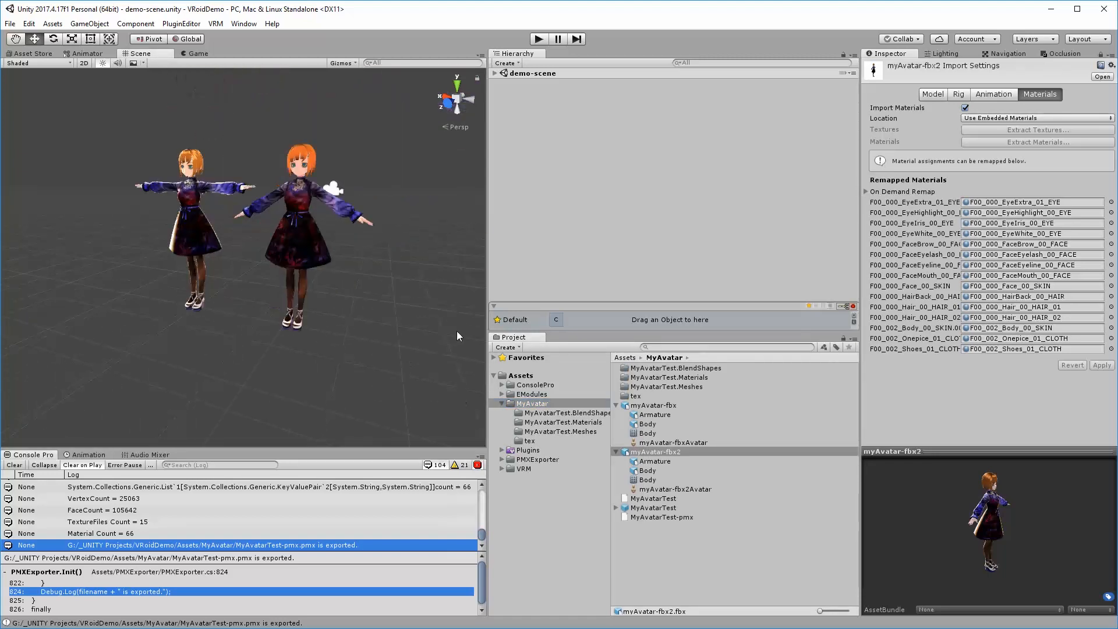
middle_click_drag(424, 279, 379, 290)
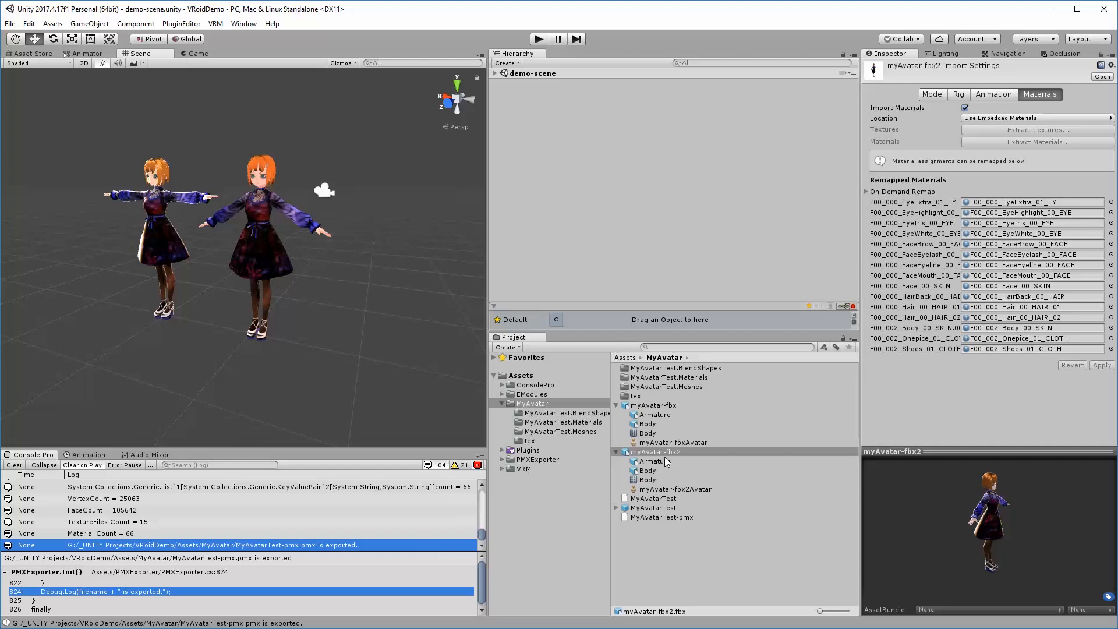
left_click_drag(669, 459, 667, 191)
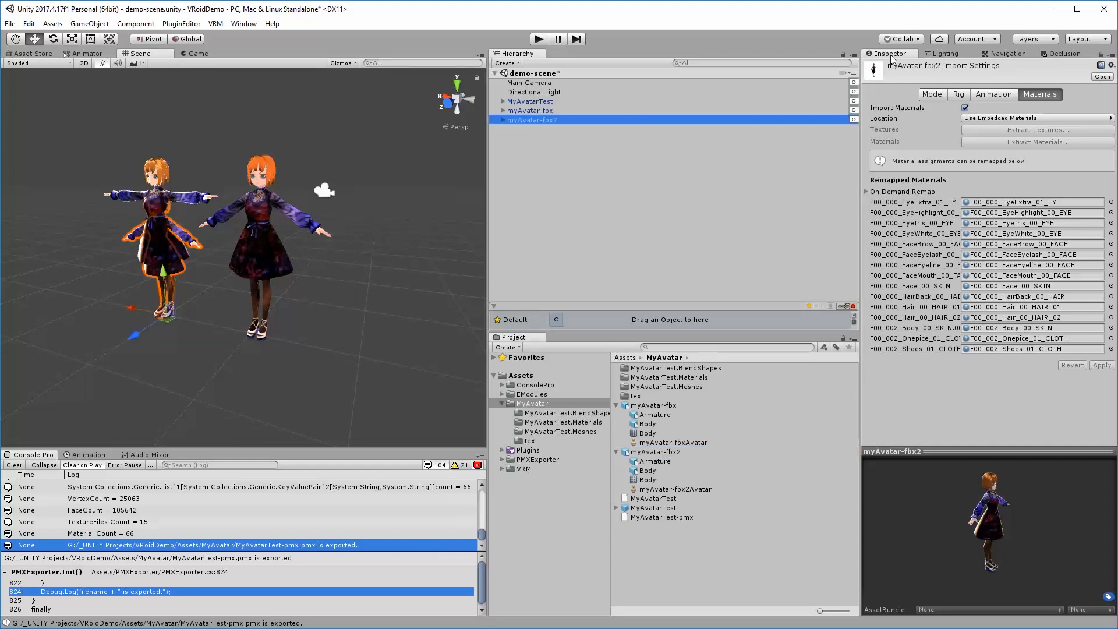
left_click(1101, 54)
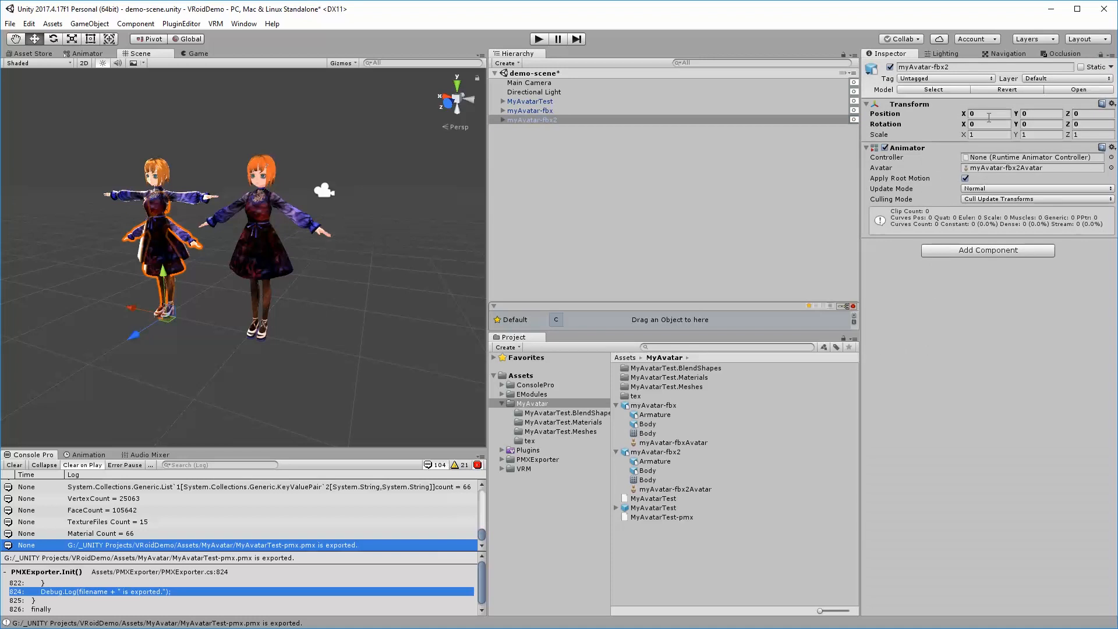
Set the scale of myAvatar-fbx2 to 1.25 on the X, Y and Z axes.
left_click(990, 134)
type(".25")
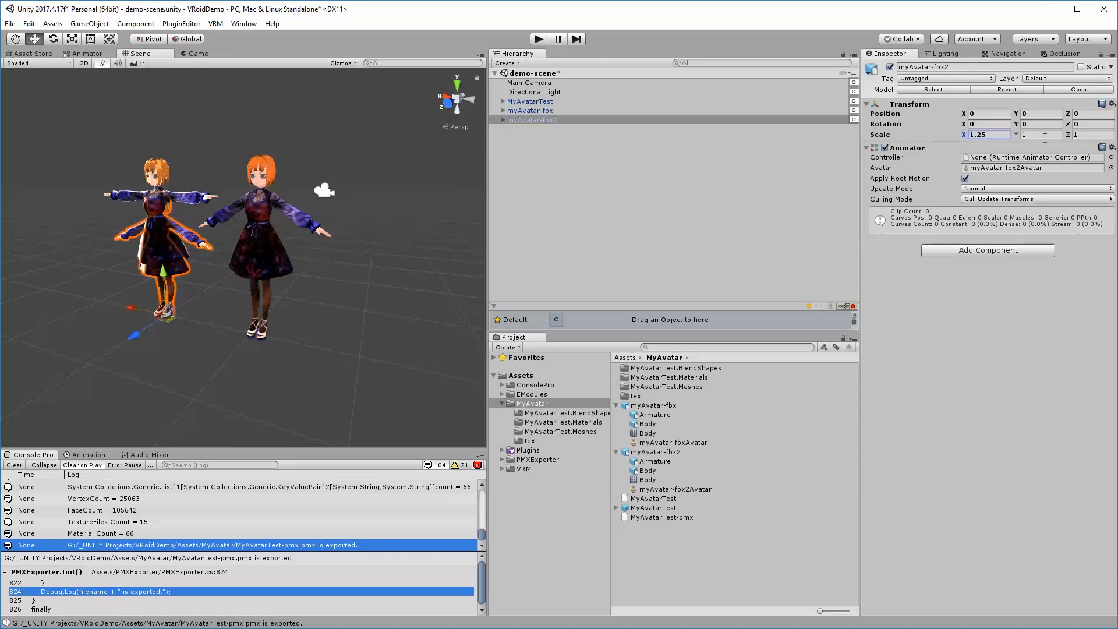
left_click(1055, 134)
type("1.25")
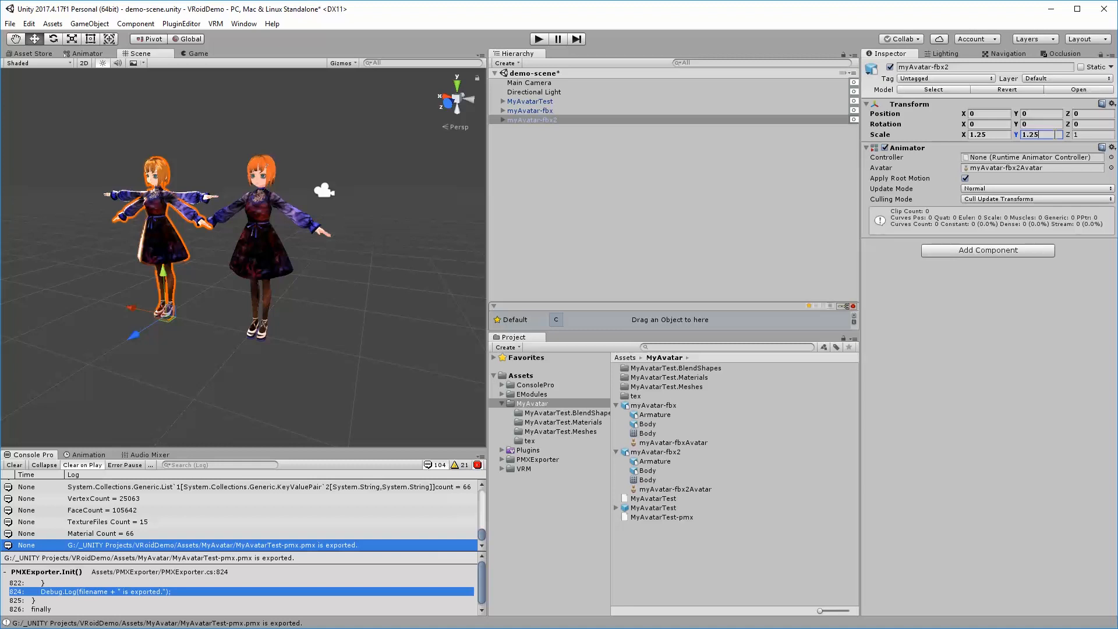
left_click(1098, 136)
type(".25")
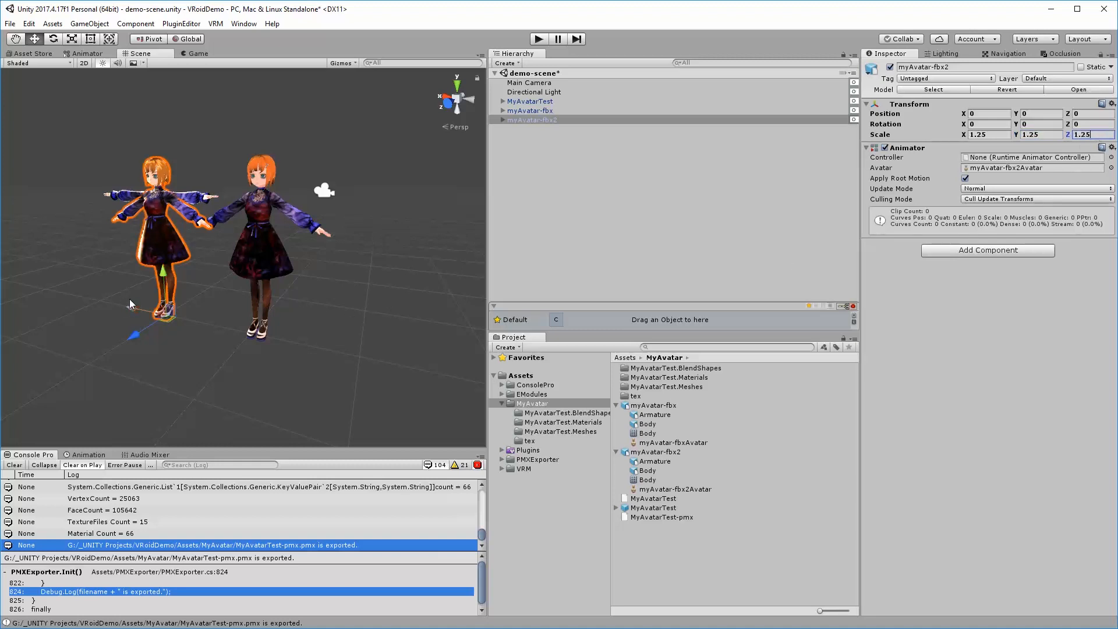
Move myAvatar-fbx2 along the X axis to about -2.04 so it stands in line beside myAvatar-fbx.
left_click_drag(133, 313, 254, 335)
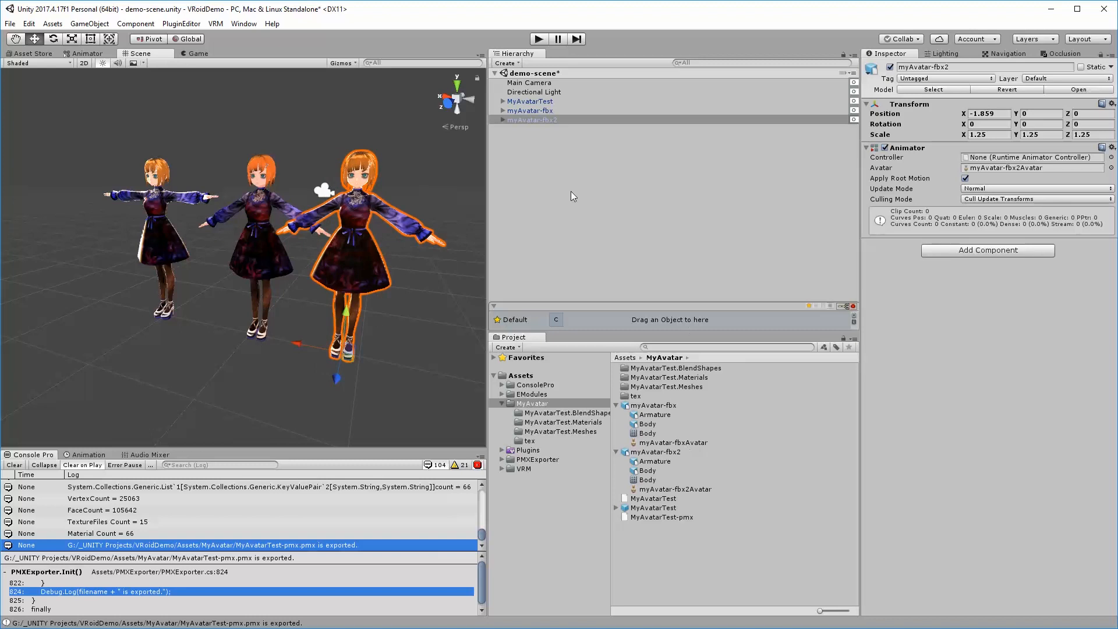
scroll(391, 386, "up", 3)
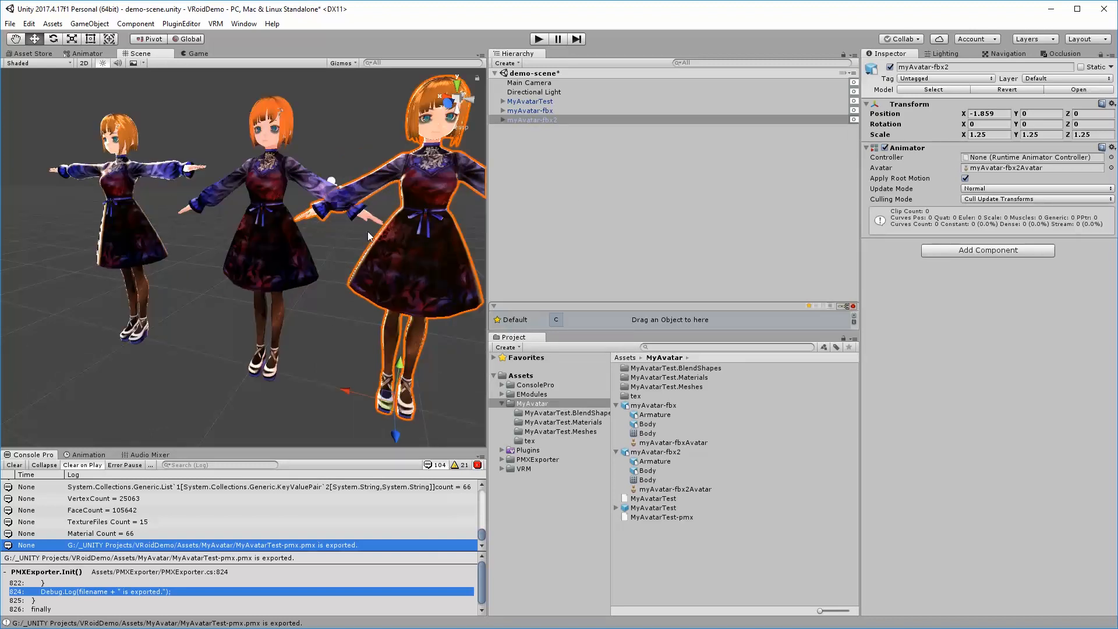
left_click_drag(351, 389, 58, 316)
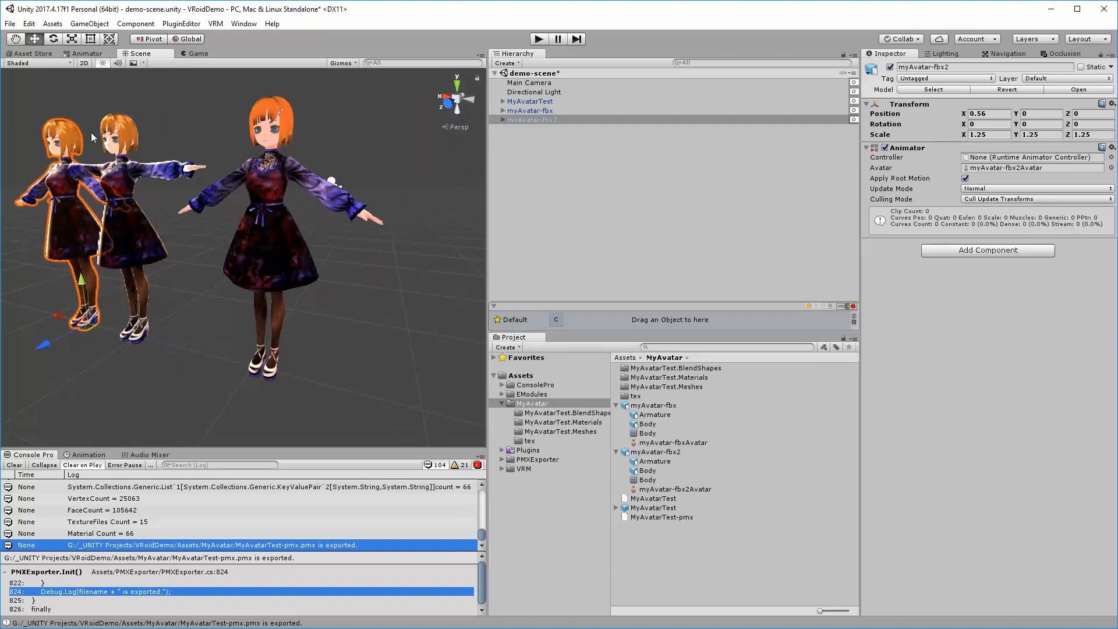
left_click_drag(55, 315, 532, 156)
Examine the MToon rendering type and cull mode of the Hair_02, Shoes, Body skin and Onepice materials on myAvatar-fbx2's Body mesh.
left_click(502, 121)
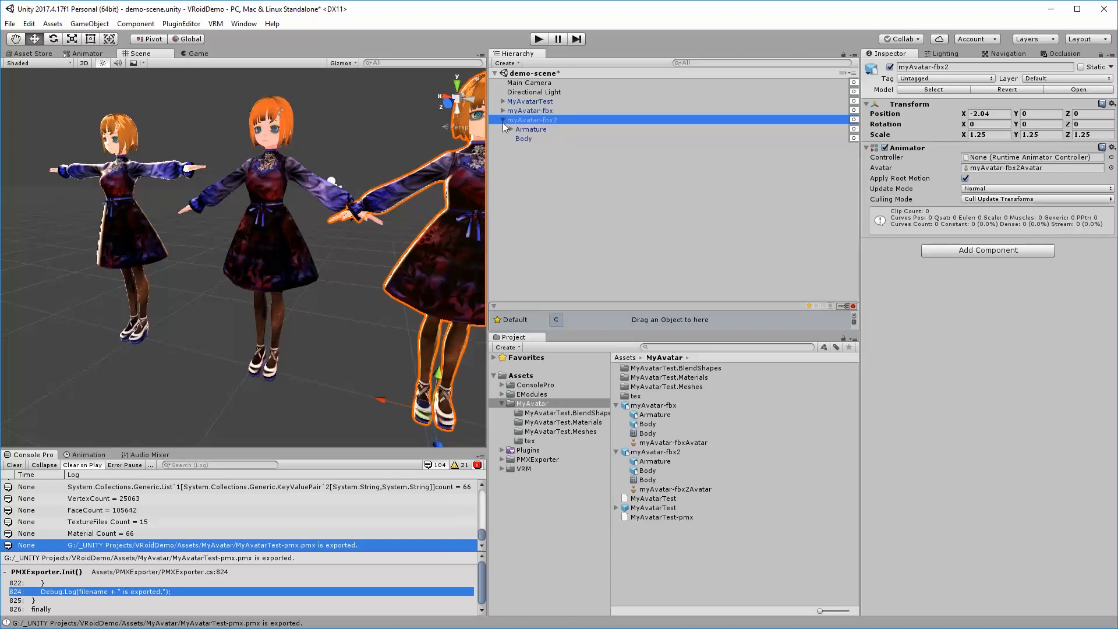
left_click(526, 138)
scroll(934, 379, "down", 4)
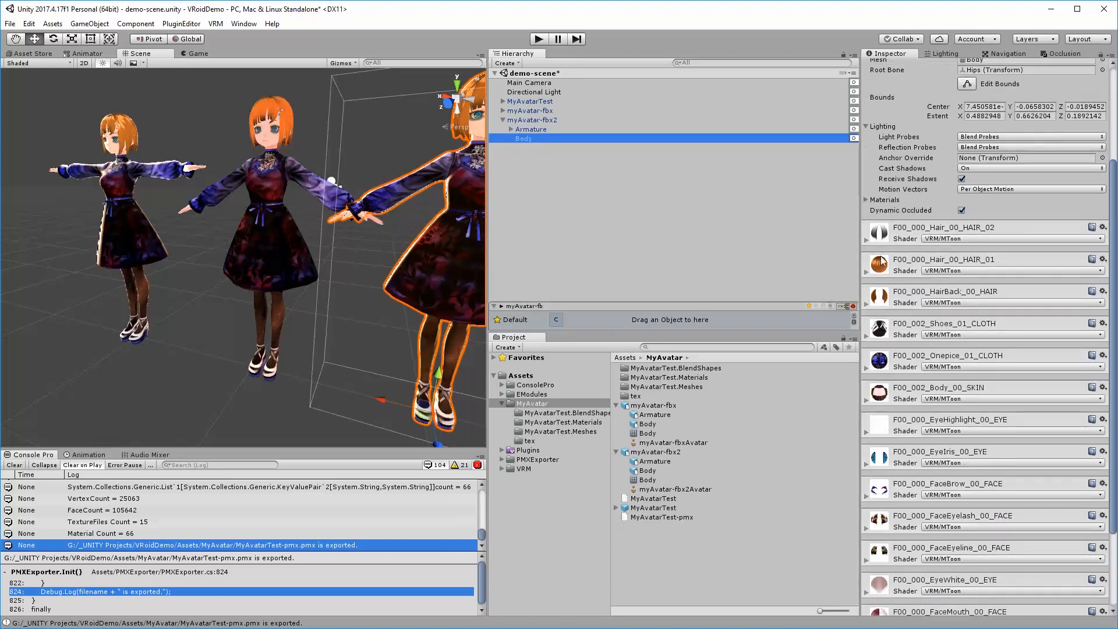
left_click(866, 240)
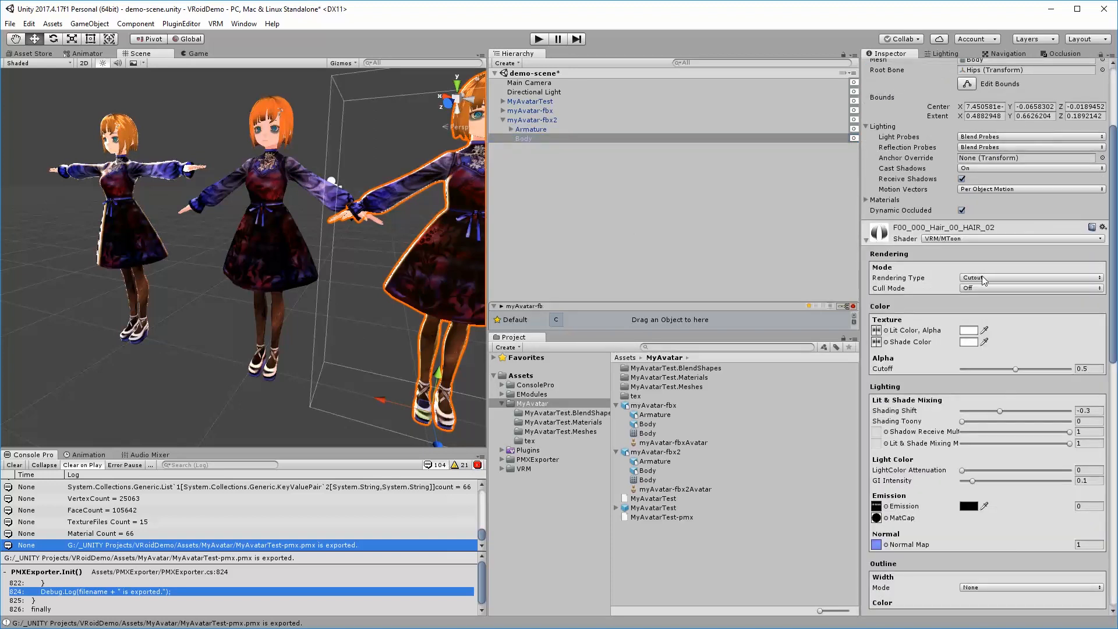
left_click(866, 240)
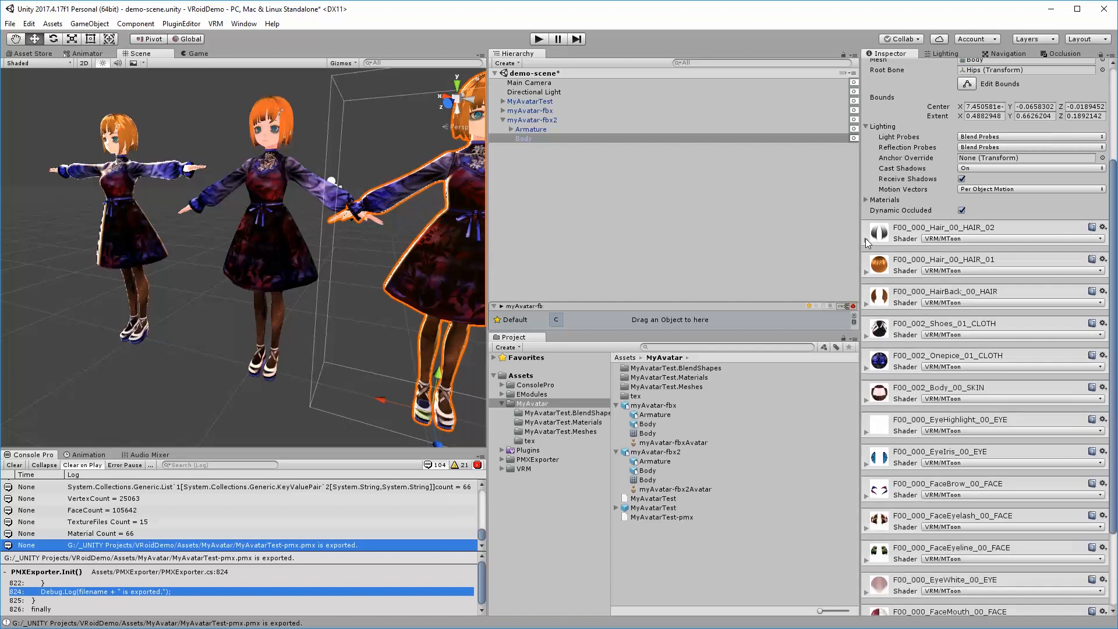
left_click(866, 337)
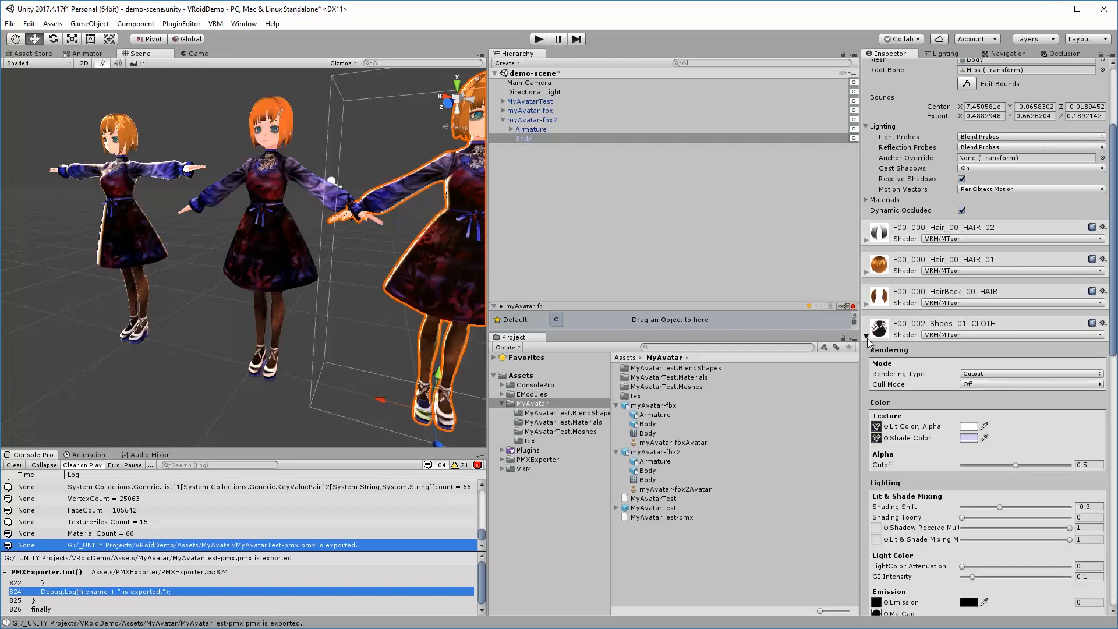
left_click(867, 337)
left_click(867, 399)
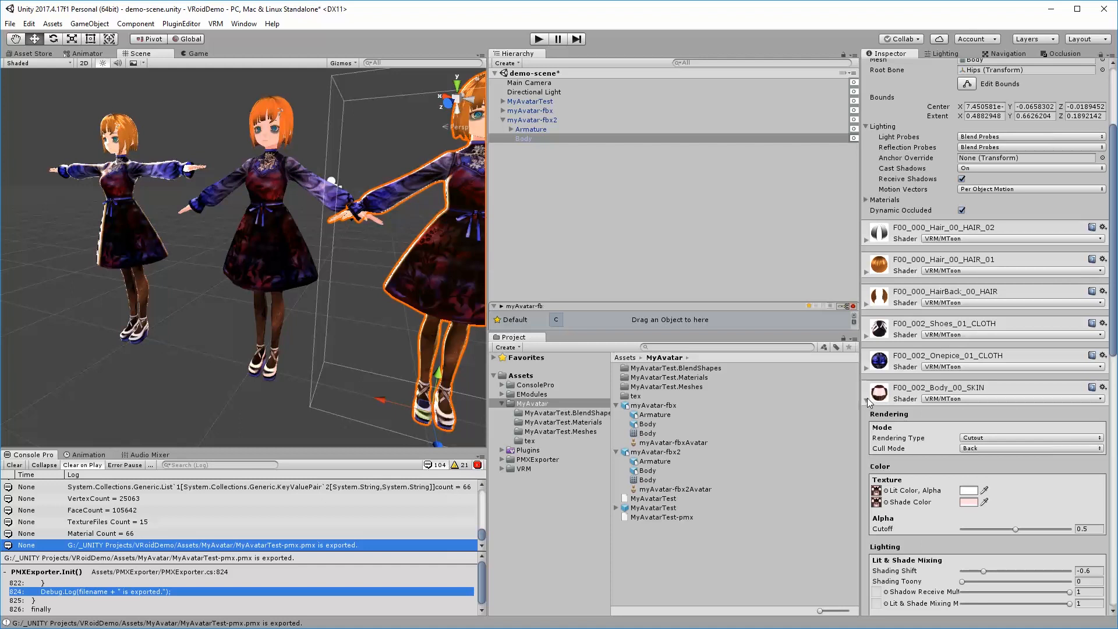
left_click(869, 401)
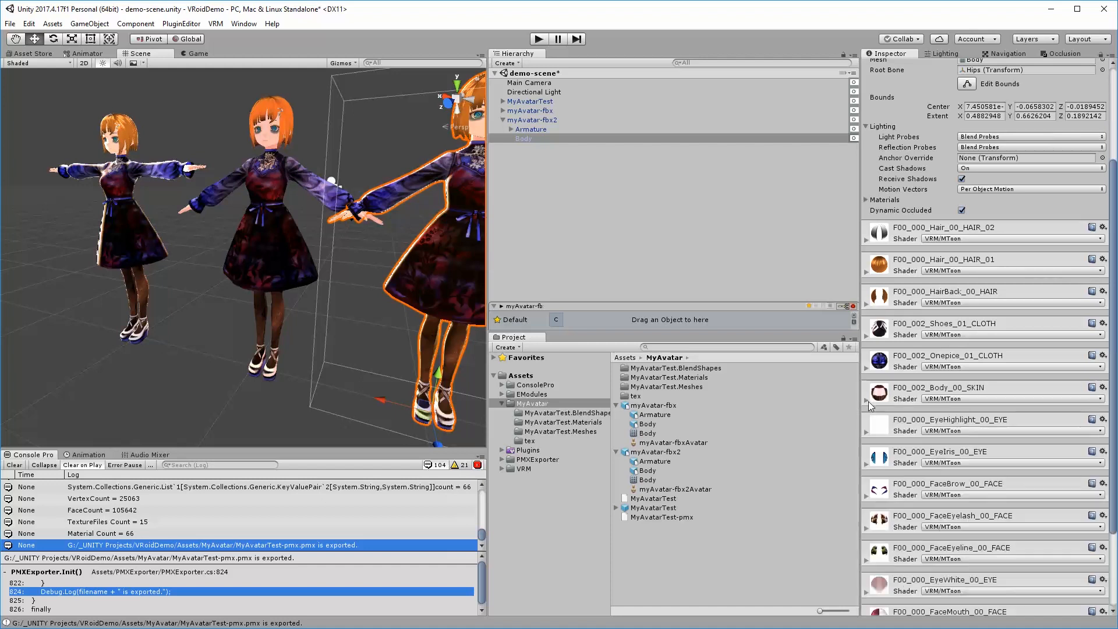
left_click(866, 368)
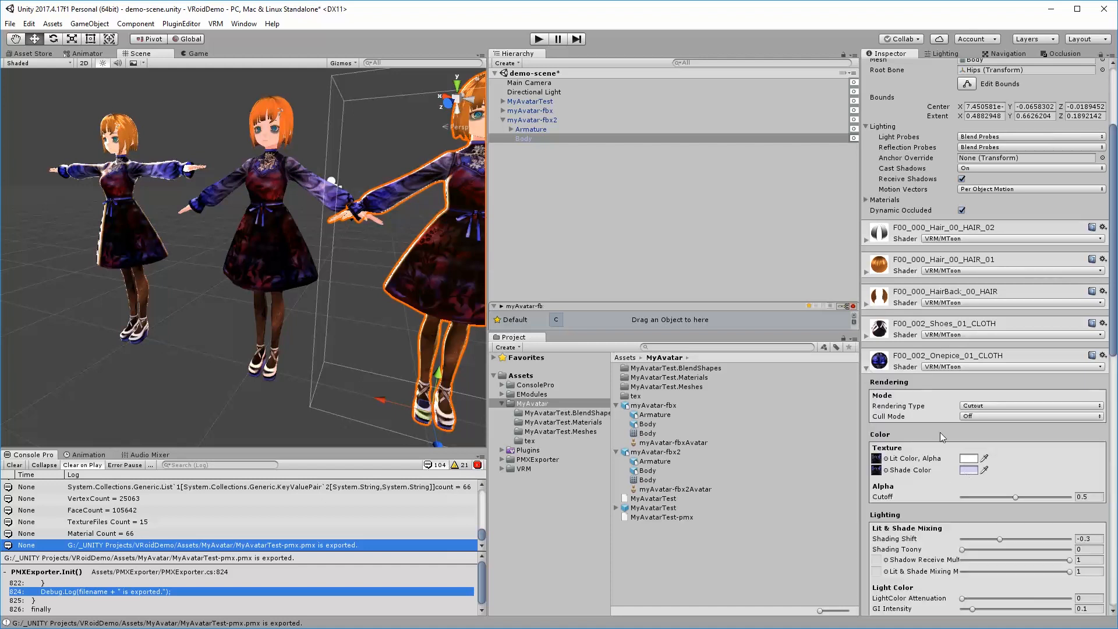
left_click(866, 368)
Examine the rendering type and cull mode of the FaceBrow and EyeWhite materials on the same Body mesh.
scroll(976, 480, "down", 2)
scroll(976, 481, "down", 3)
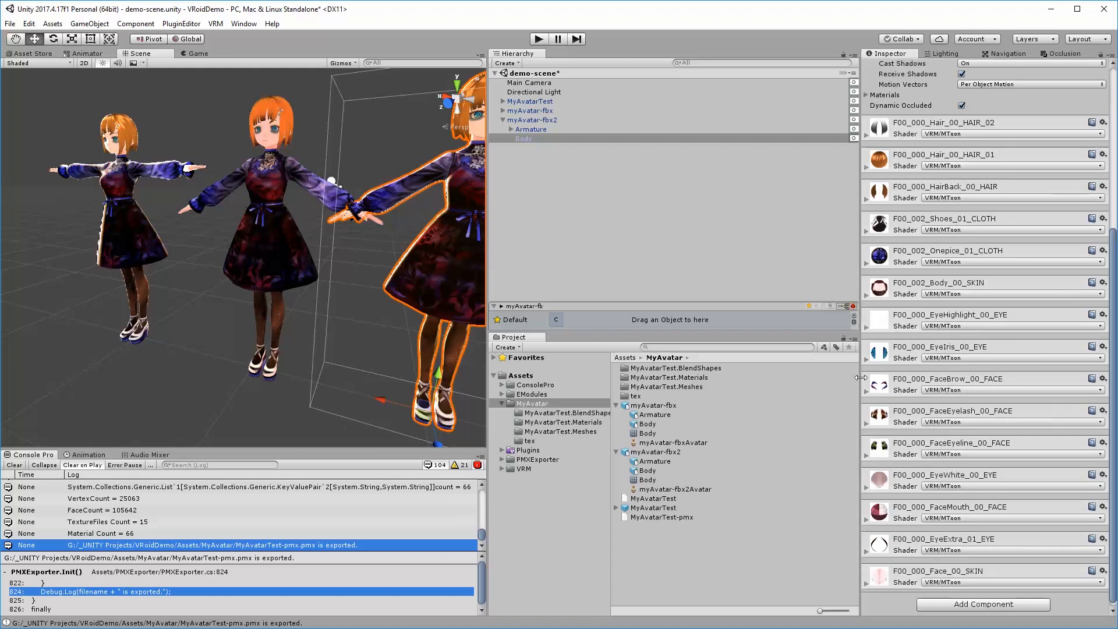
left_click(867, 394)
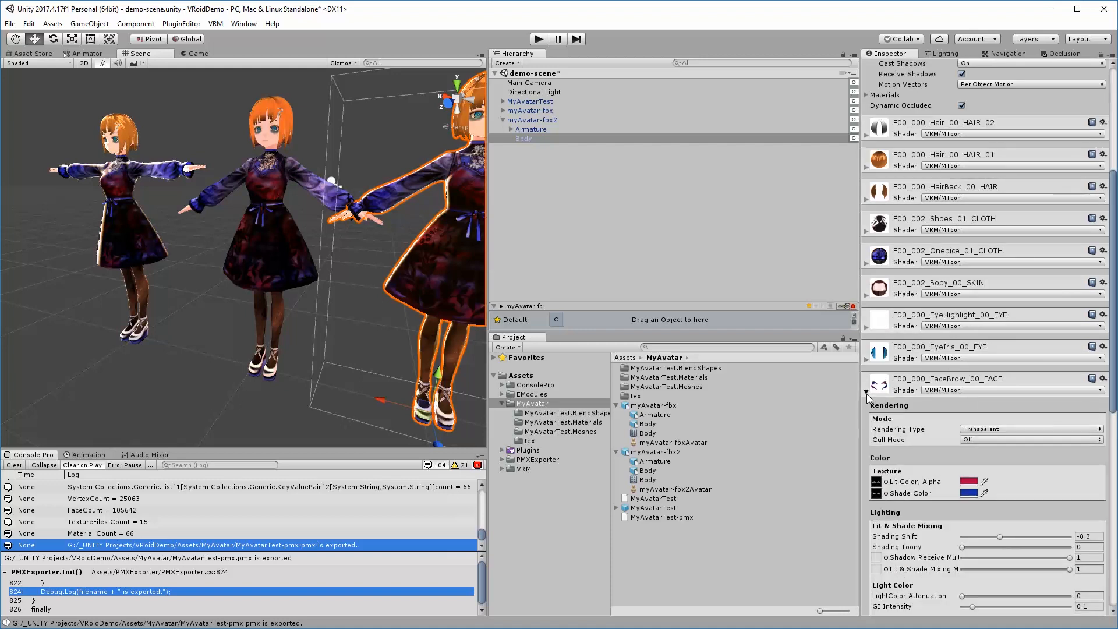
left_click(867, 394)
left_click(866, 487)
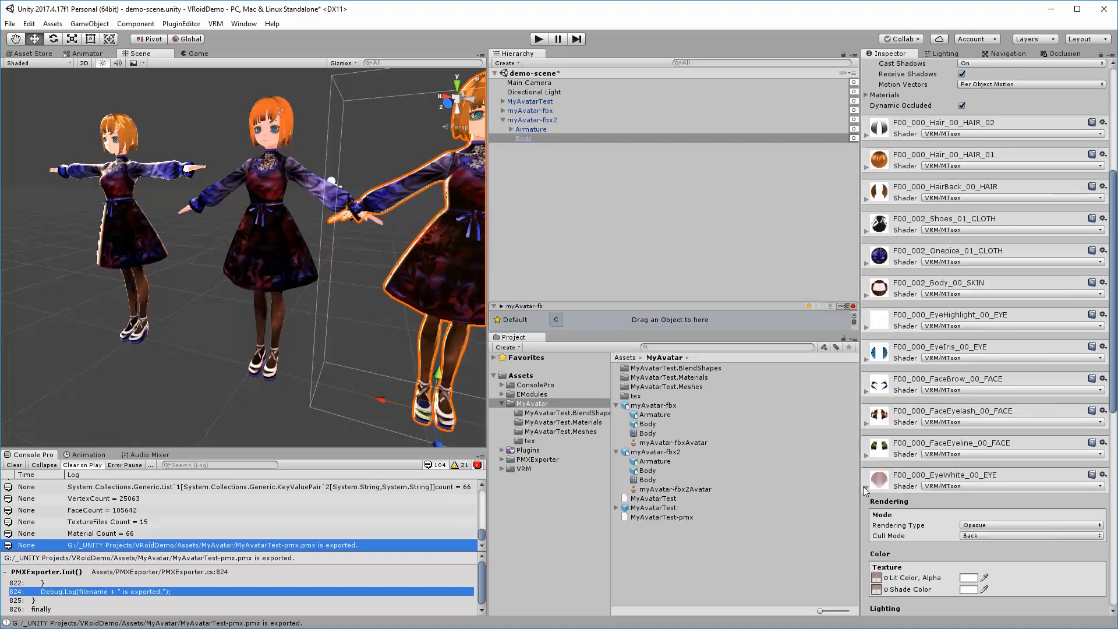
left_click(866, 488)
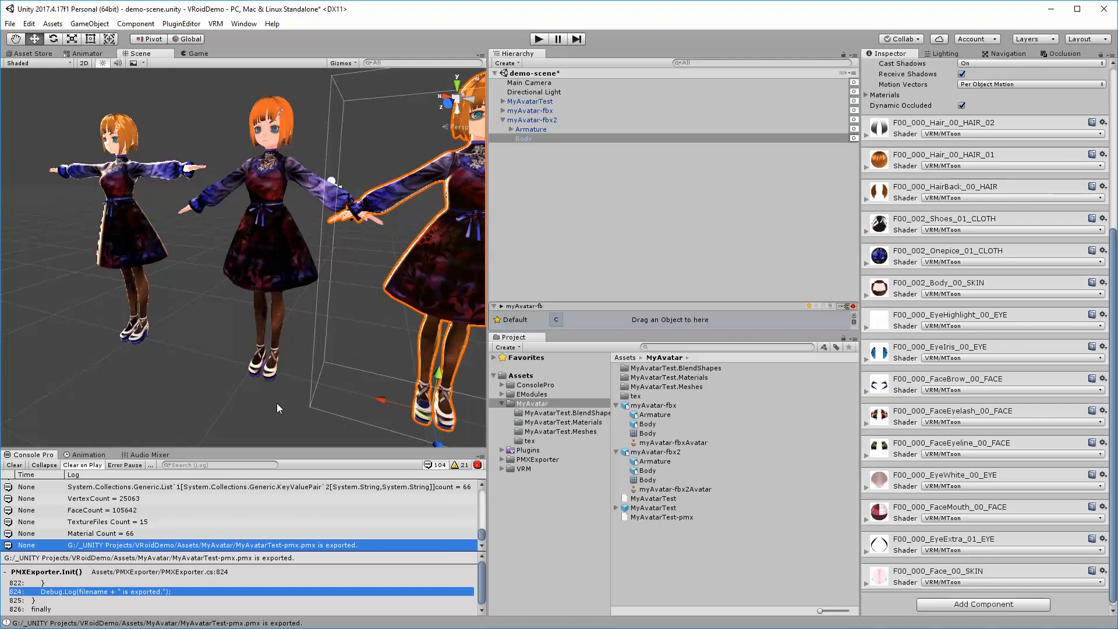
Compare the shading and look of the three avatars side by side in the scene from several angles.
middle_click_drag(256, 400, 194, 406)
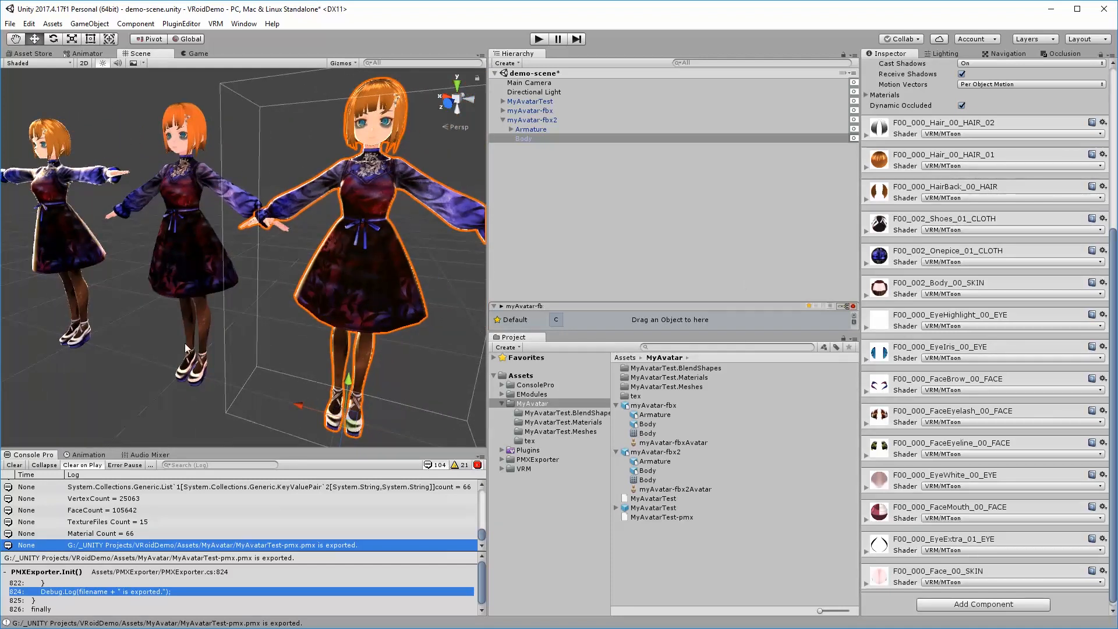
left_click_drag(185, 344, 284, 169, "alt")
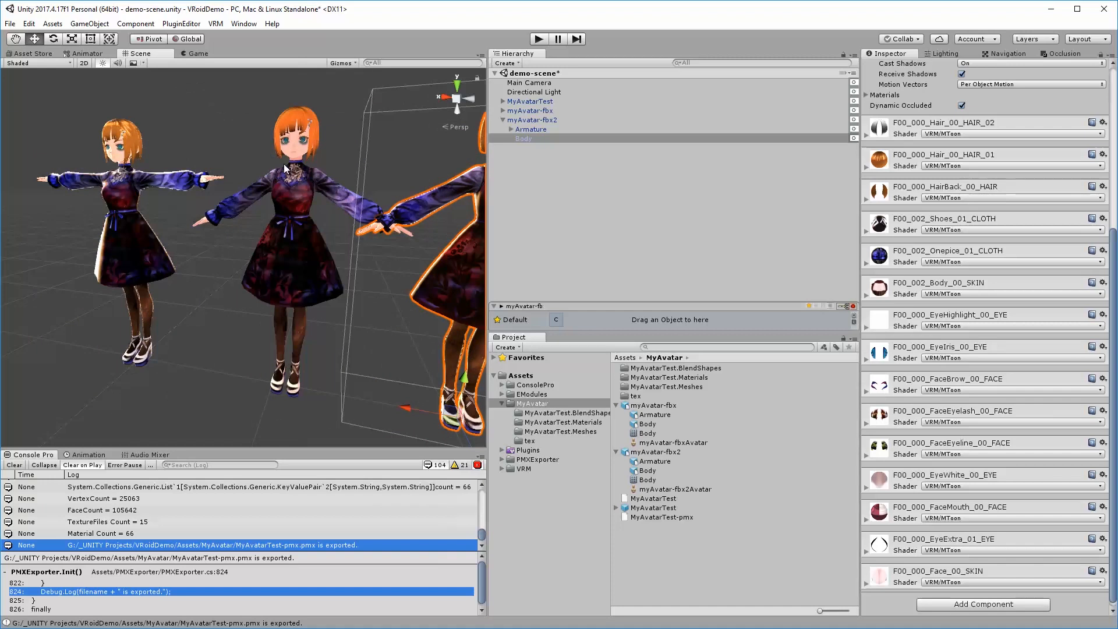
middle_click_drag(259, 314, 188, 327)
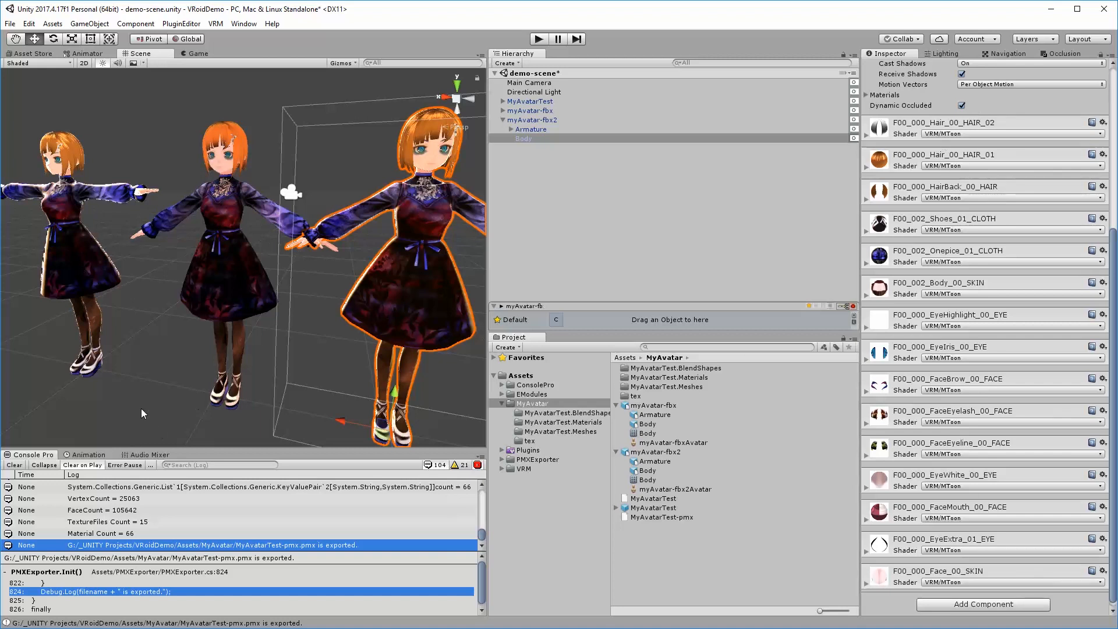
left_click_drag(141, 408, 215, 344, "alt")
middle_click_drag(215, 344, 200, 332)
left_click_drag(199, 332, 292, 339, "alt")
middle_click_drag(292, 339, 242, 331)
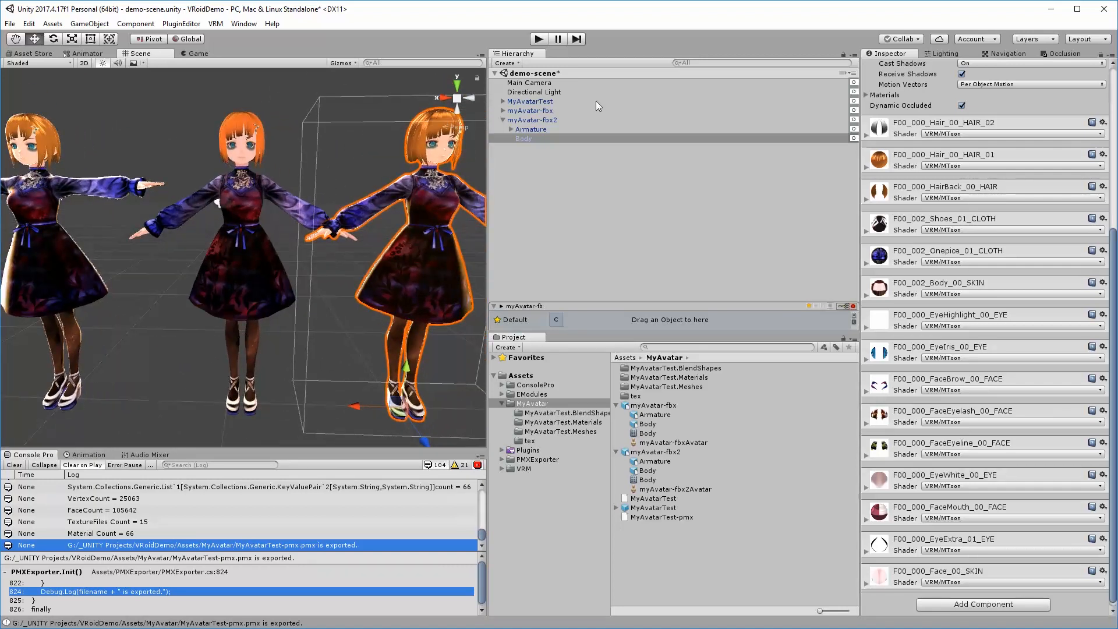
mouse_move(162, 358)
middle_mouse_down()
mouse_move(182, 357)
mouse_move(148, 363)
middle_mouse_up()
Deactivate MyAvatarTest and myAvatar-fbx2 in the scene, and select the remaining myAvatar-fbx.
left_click(537, 120)
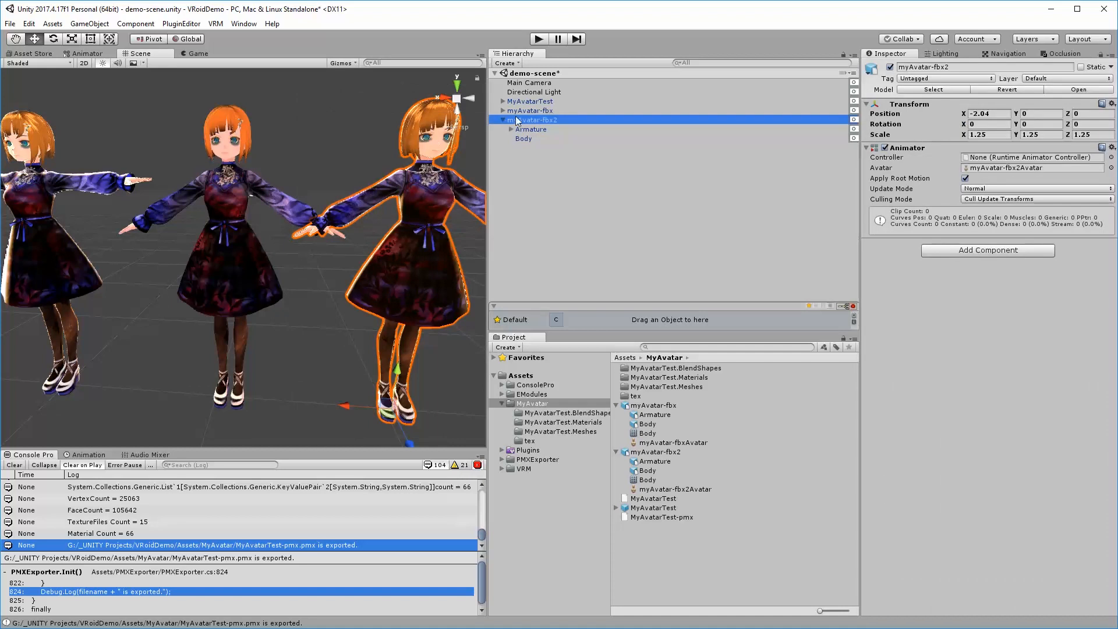
left_click(539, 102, "ctrl")
left_click(890, 67)
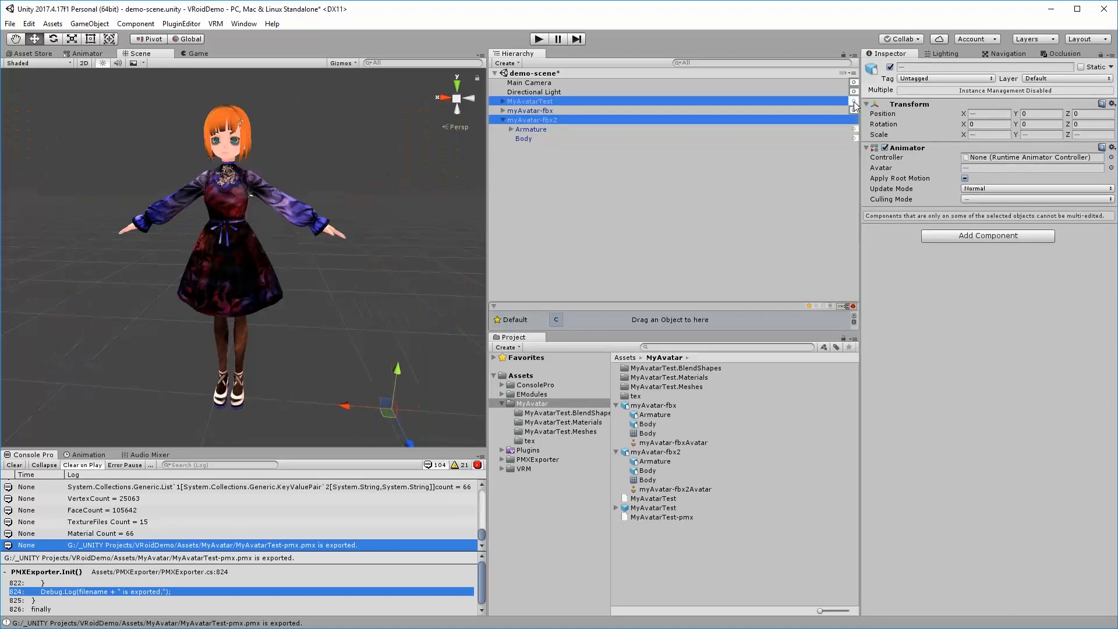
left_click(537, 111)
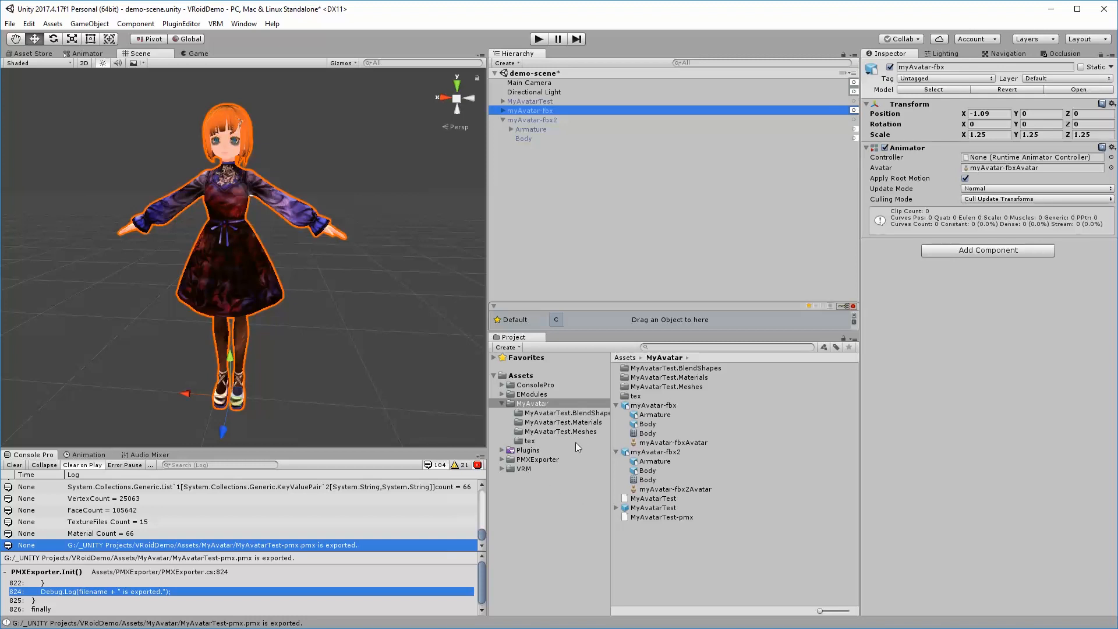
Create an Animator Controller in the MyAvatar assets folder and name it TEST Animator Controller.
right_click(539, 406)
mouse_move(562, 412)
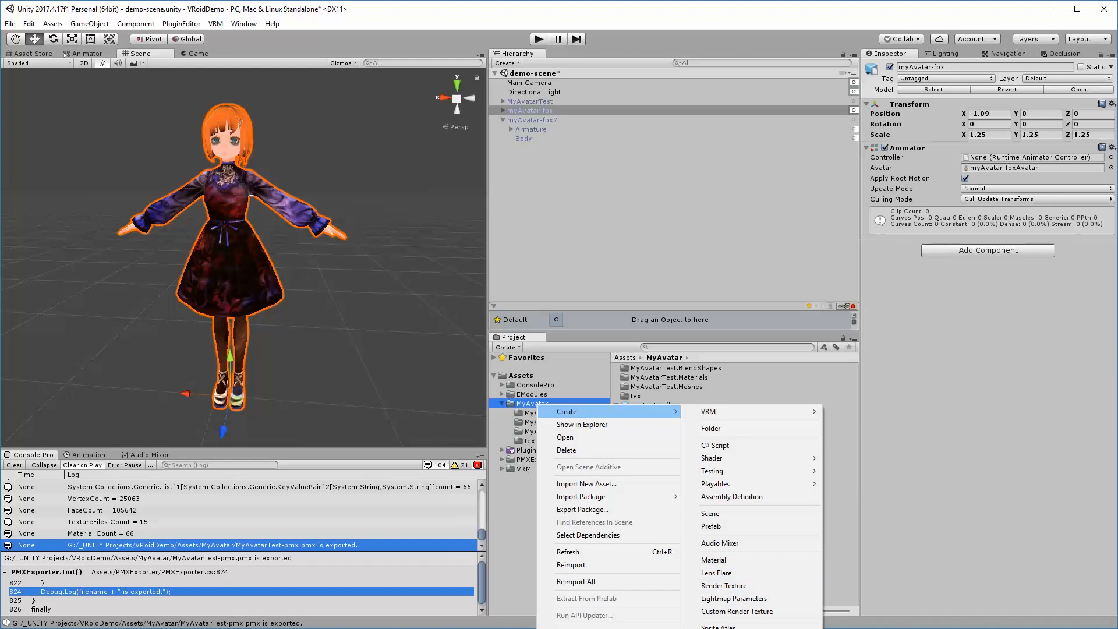
left_click(732, 628)
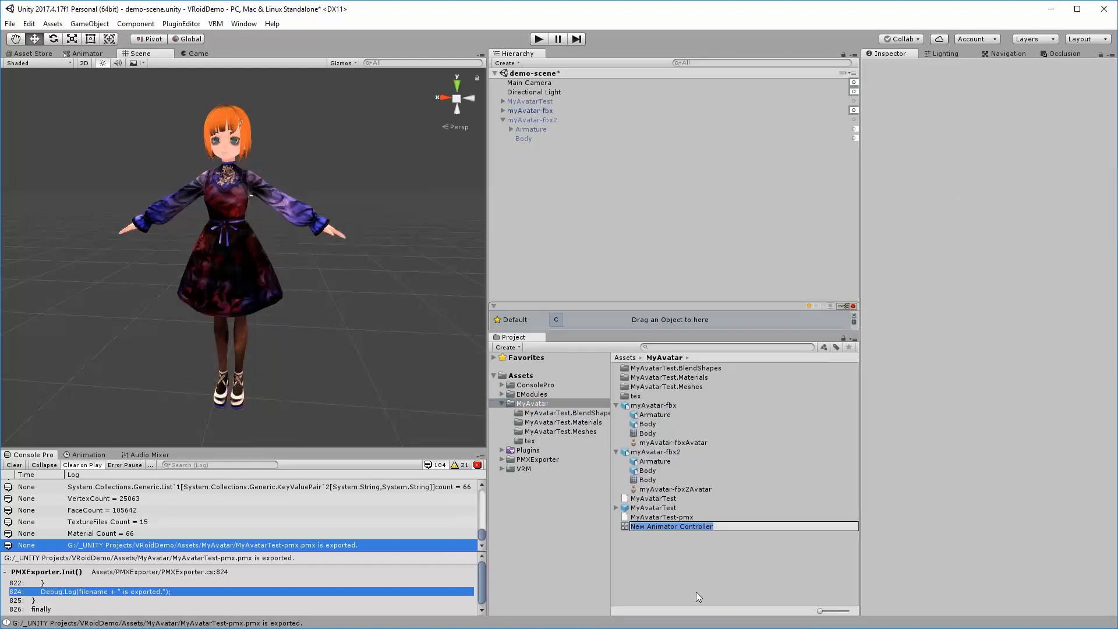
key("Home")
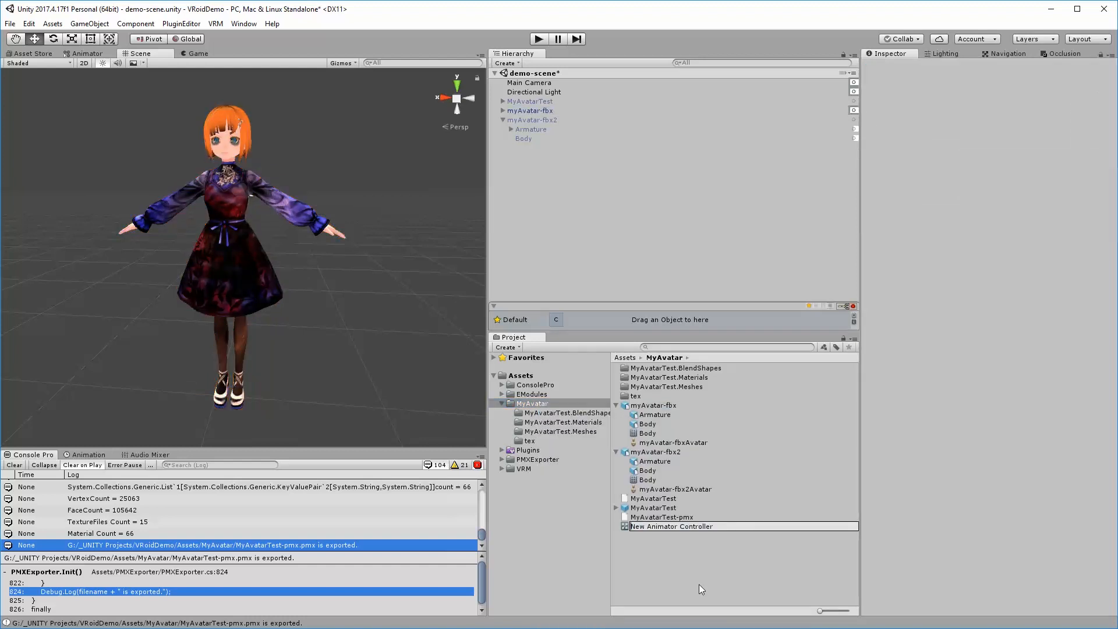
key("Delete")
key("Delete")
key("Delete")
type("TEST")
key("Return")
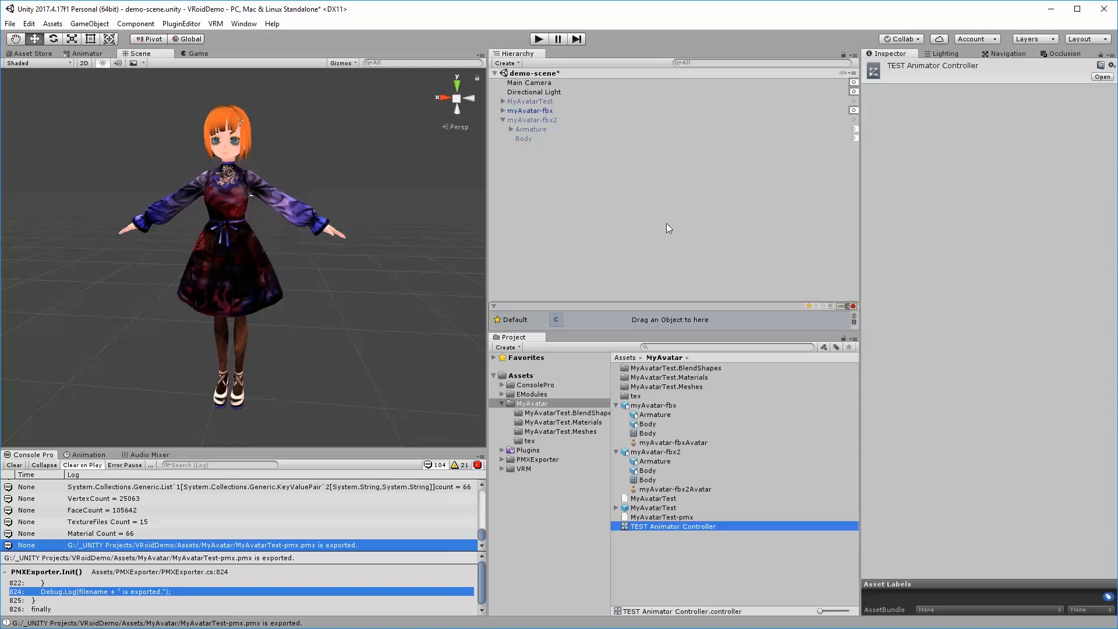
Assign TEST Animator Controller to myAvatar-fbx's Animator component and show its state graph.
left_click(526, 111)
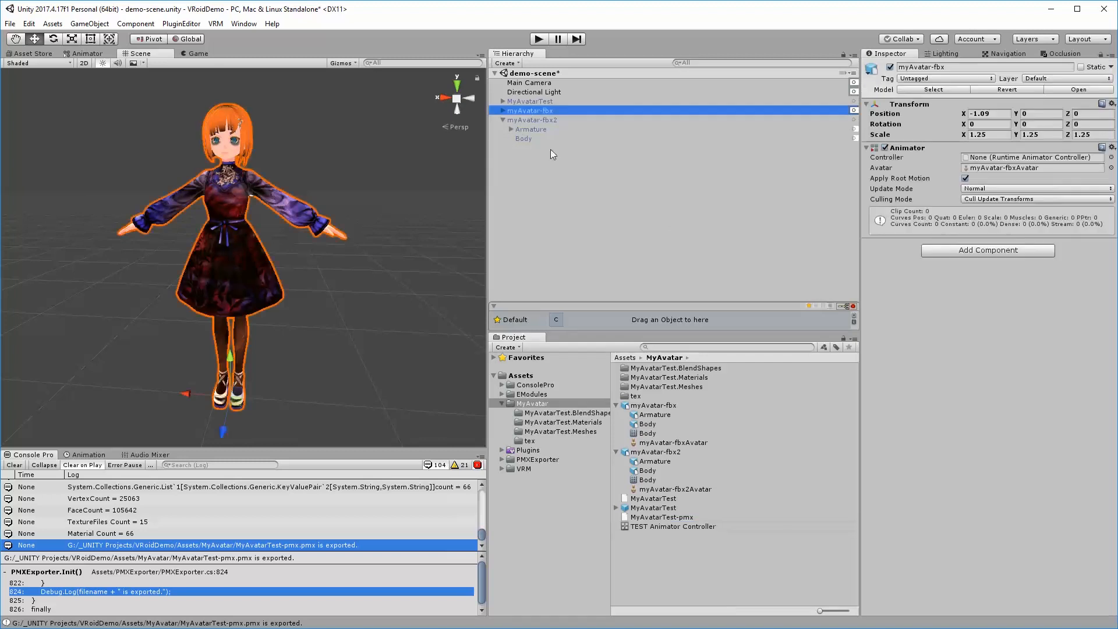
left_click_drag(664, 527, 998, 158)
left_click(87, 54)
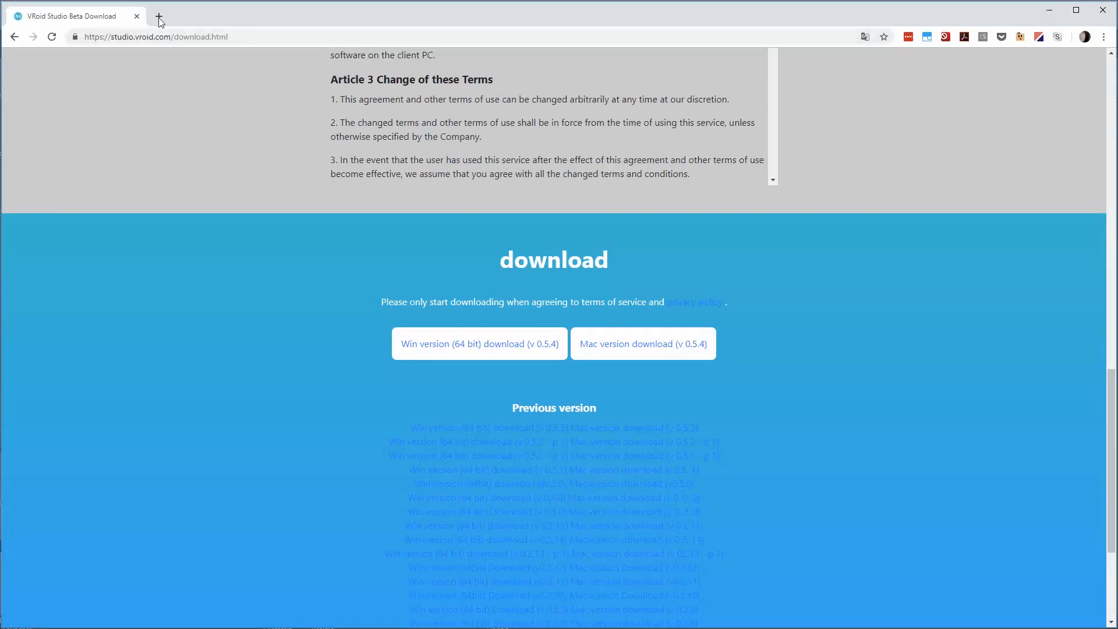
Switch to the web browser and open mixamo.com in a new tab.
left_click(159, 17)
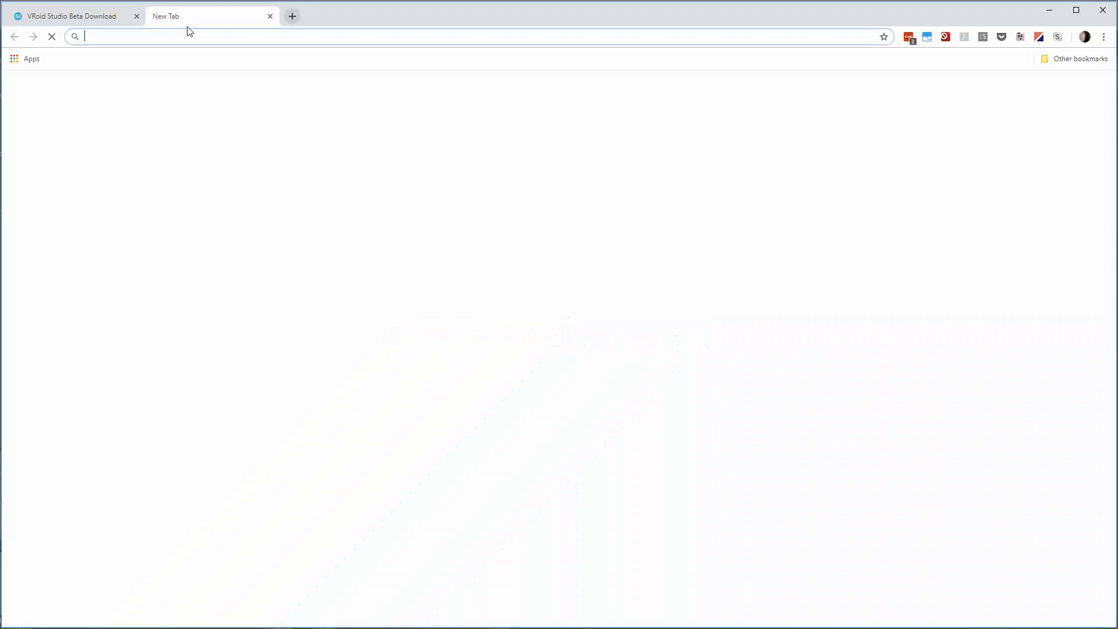
type("mixamo")
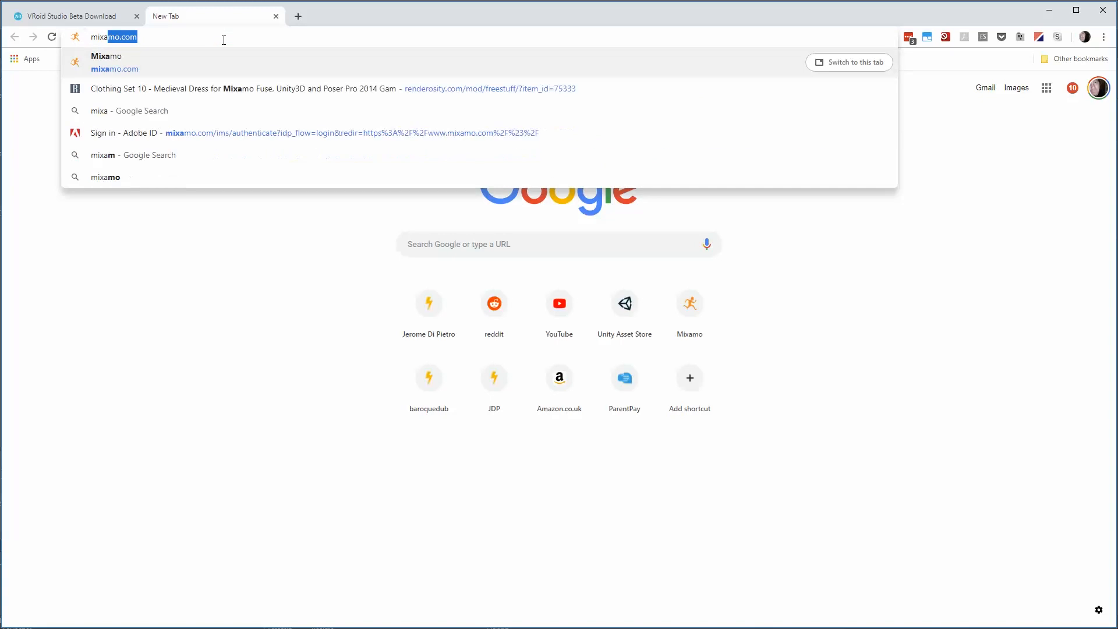
left_click(114, 70)
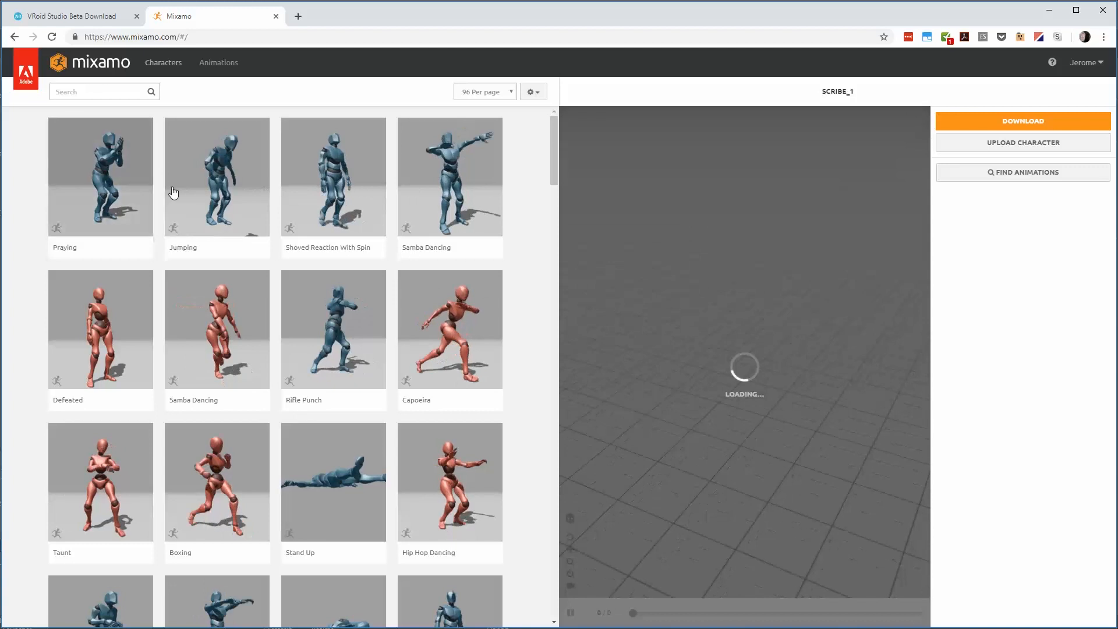
Filter the Mixamo animations by the Dance genre.
left_click(104, 92)
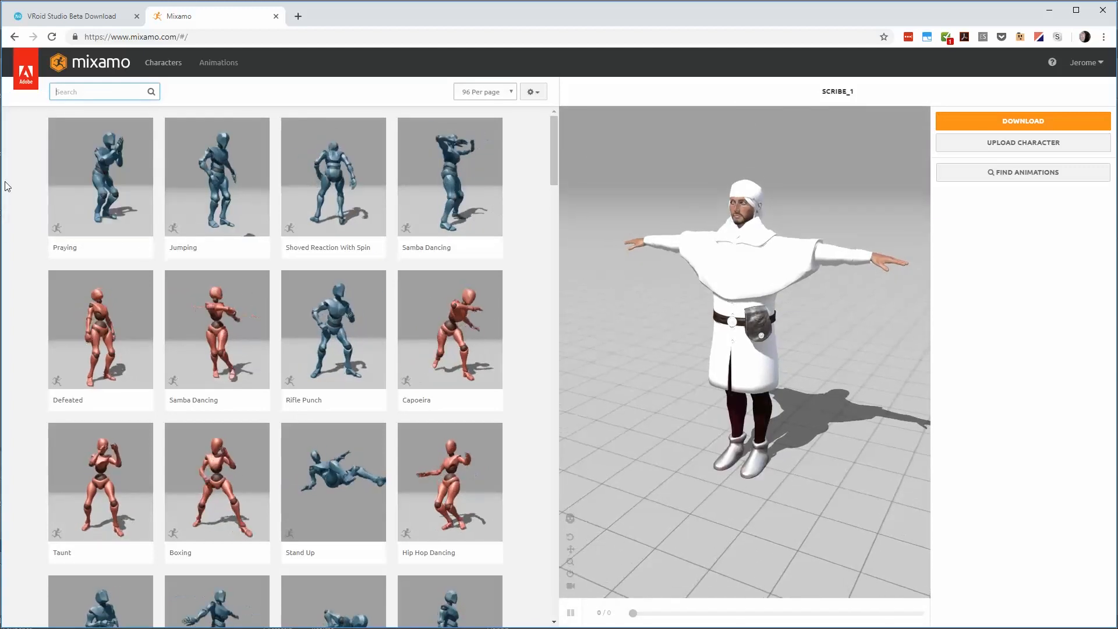
left_click(141, 92)
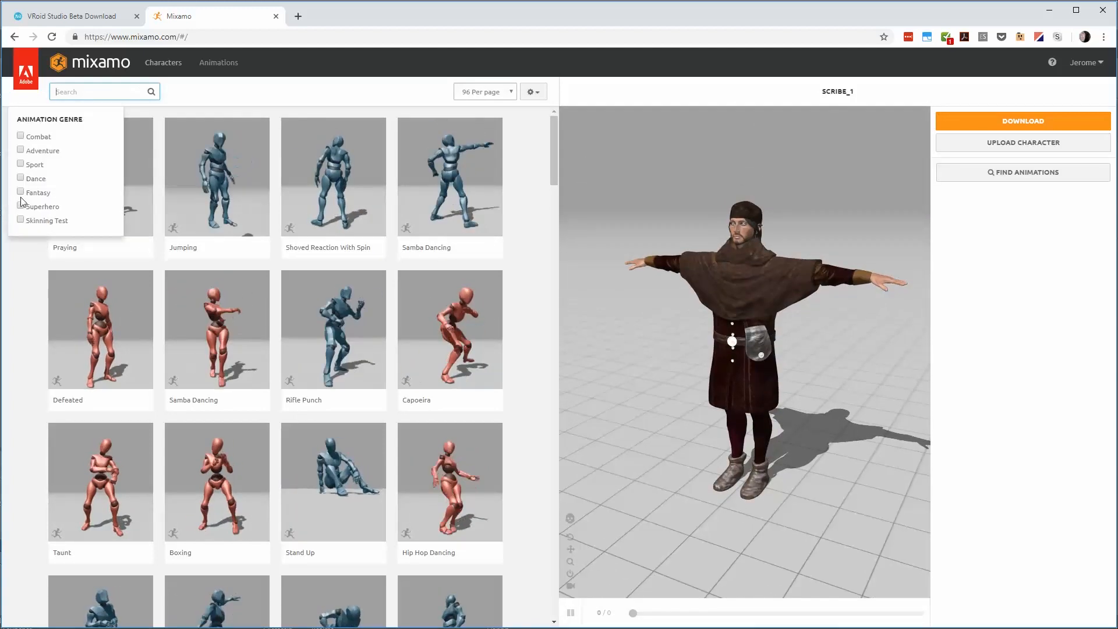
left_click(20, 177)
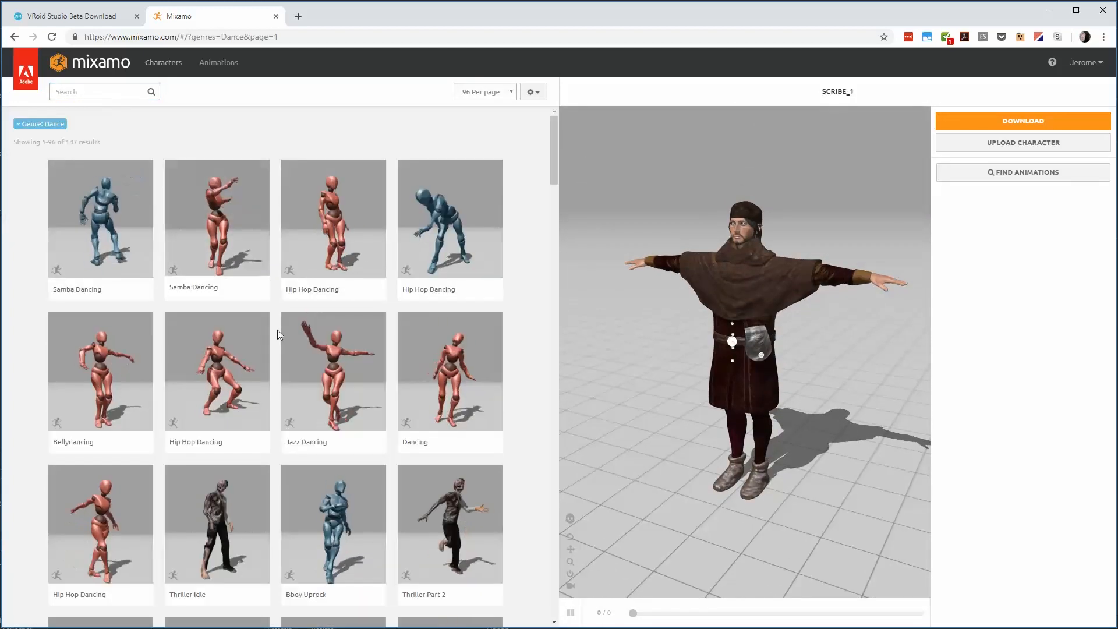
Find the Step Hip Hop Dance animation among the dance results and apply it to the Scribe_1 character.
scroll(533, 387, "down", 1)
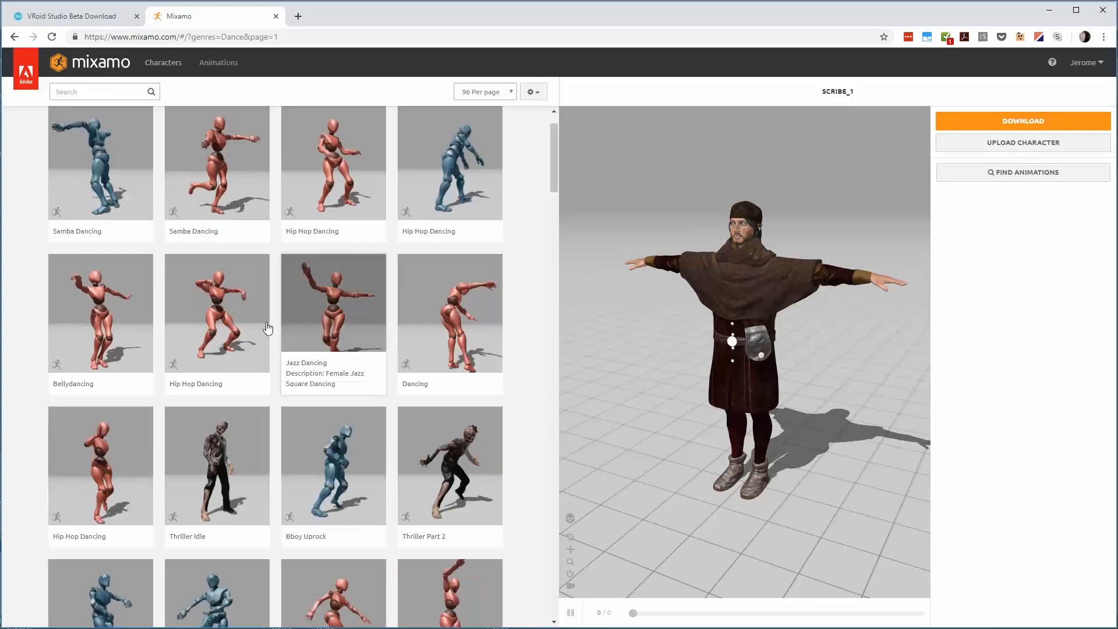
scroll(212, 399, "down", 2)
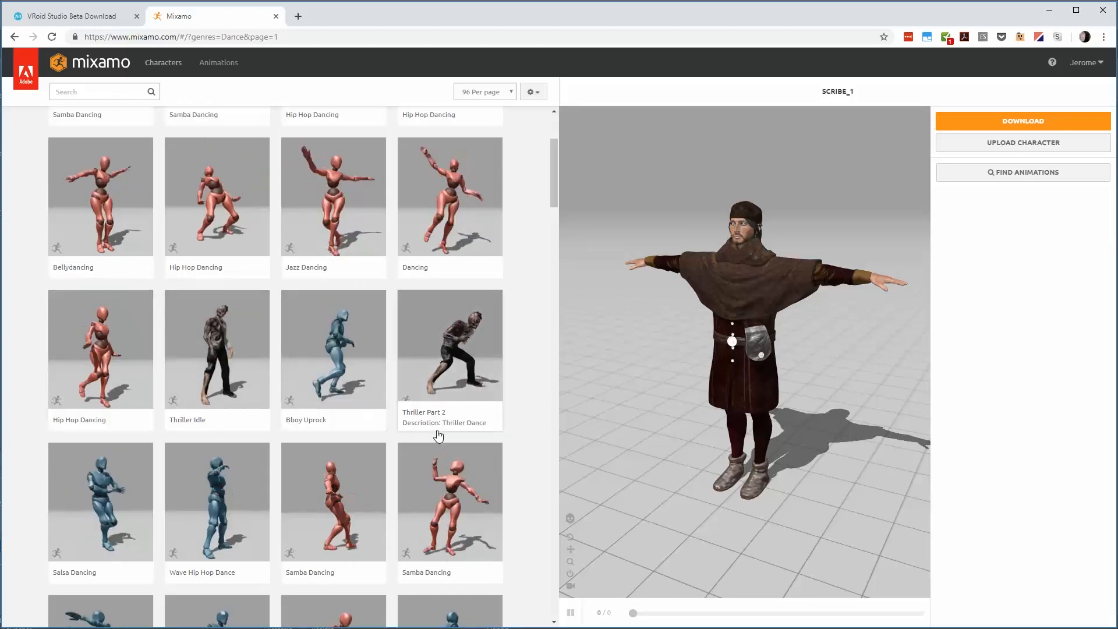
scroll(394, 521, "down", 2)
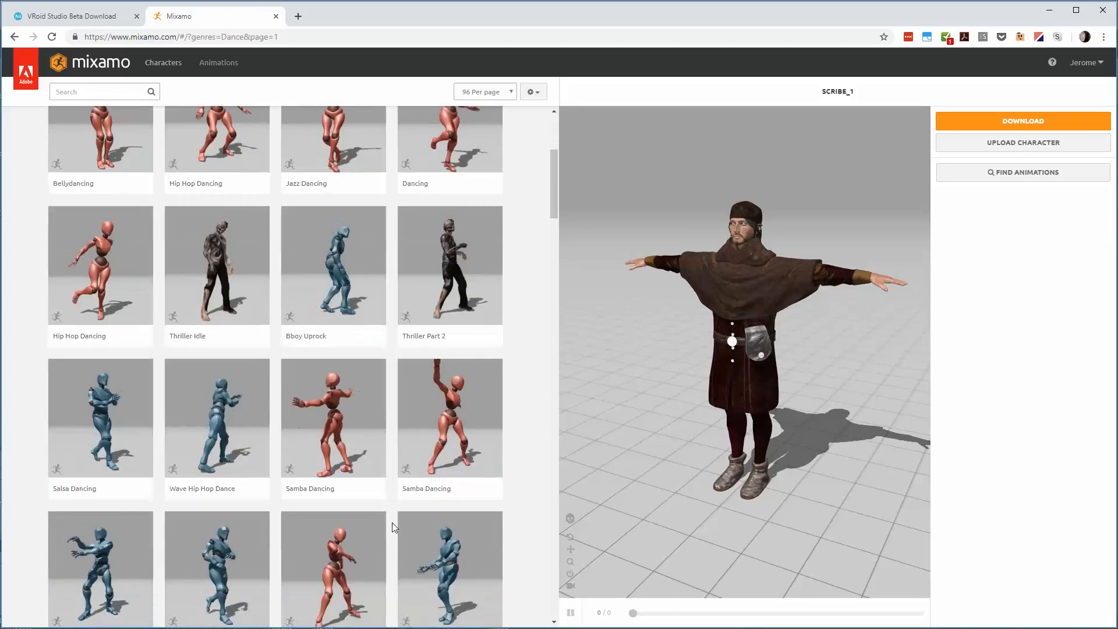
scroll(305, 524, "down", 2)
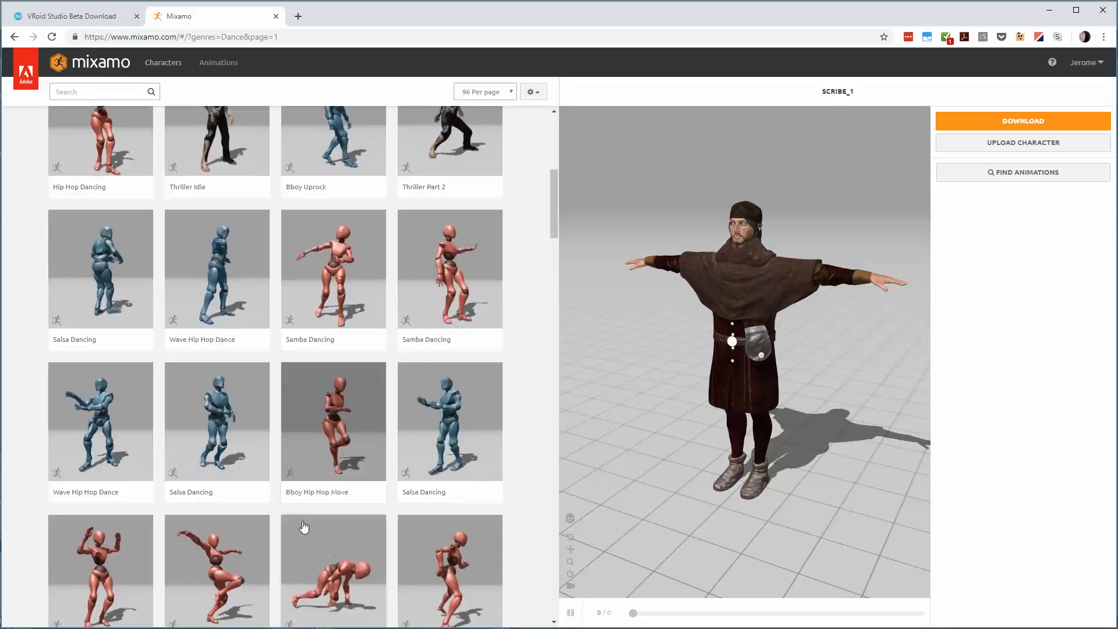
scroll(282, 511, "down", 1)
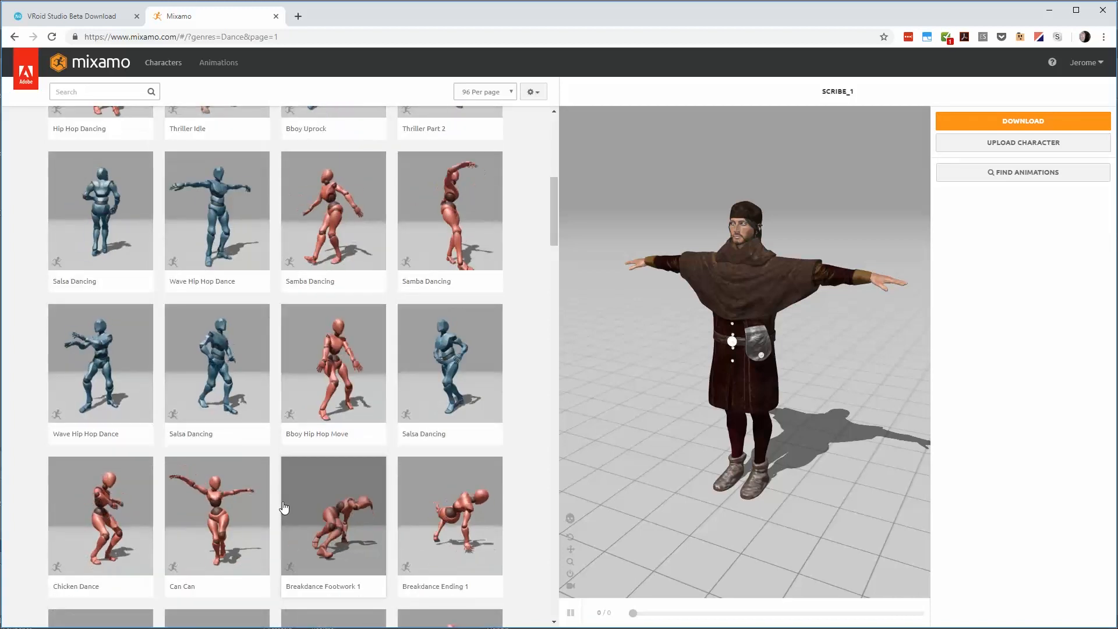
scroll(282, 511, "down", 1)
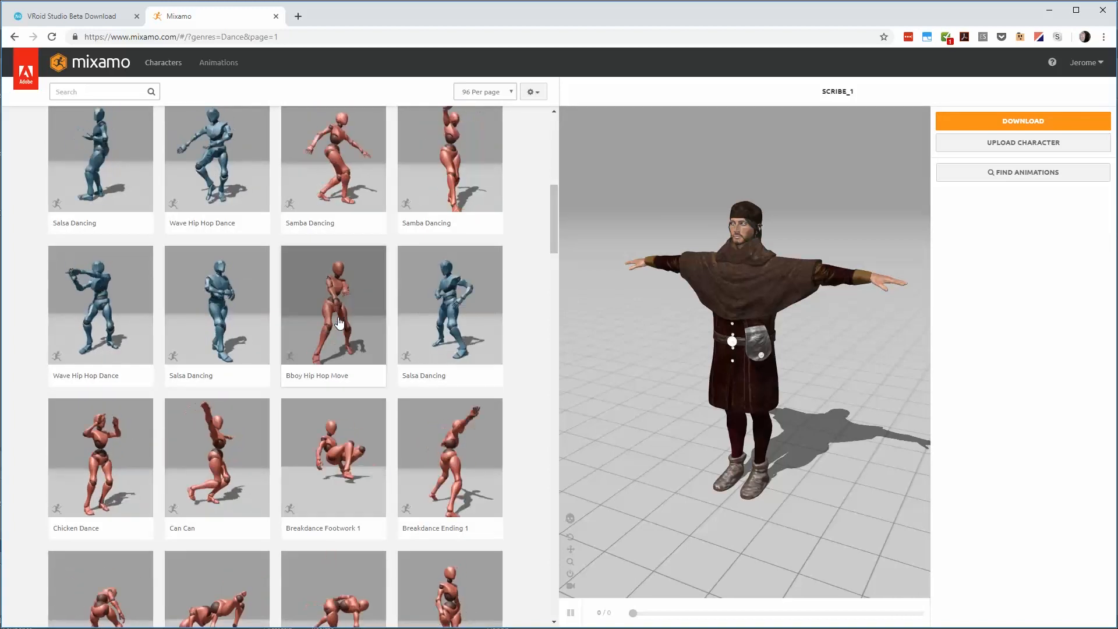
scroll(442, 502, "down", 5)
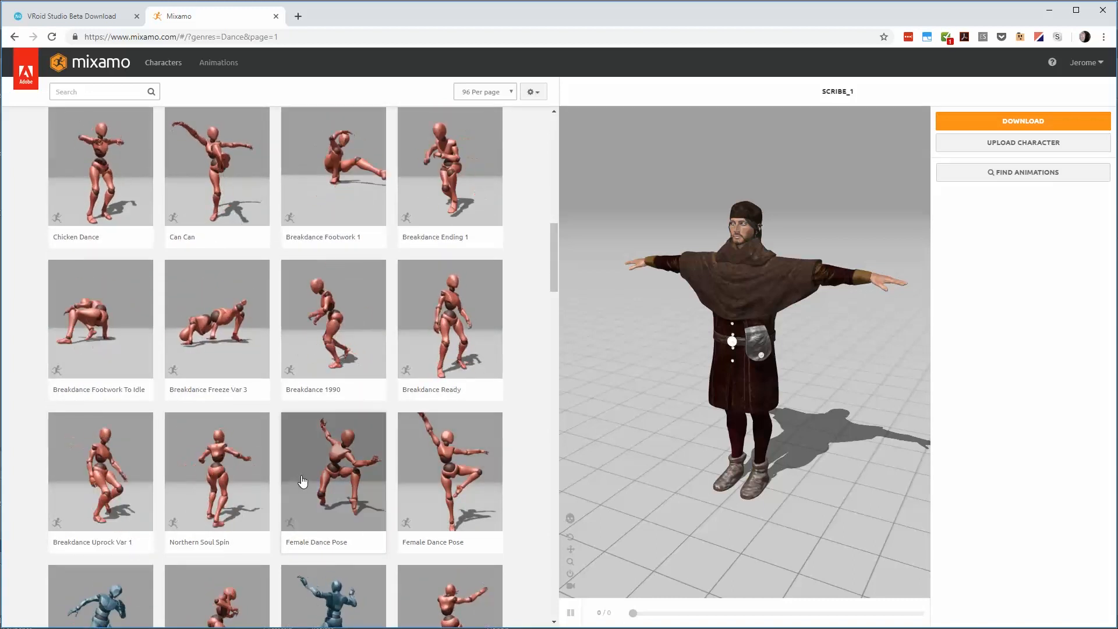
scroll(303, 478, "down", 2)
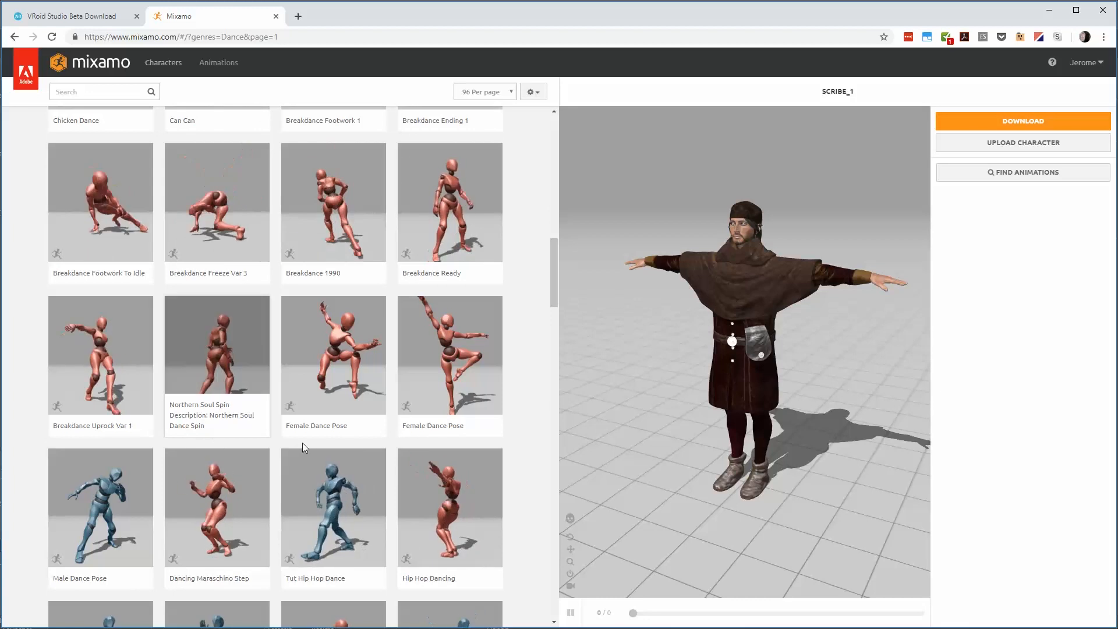
scroll(326, 460, "down", 4)
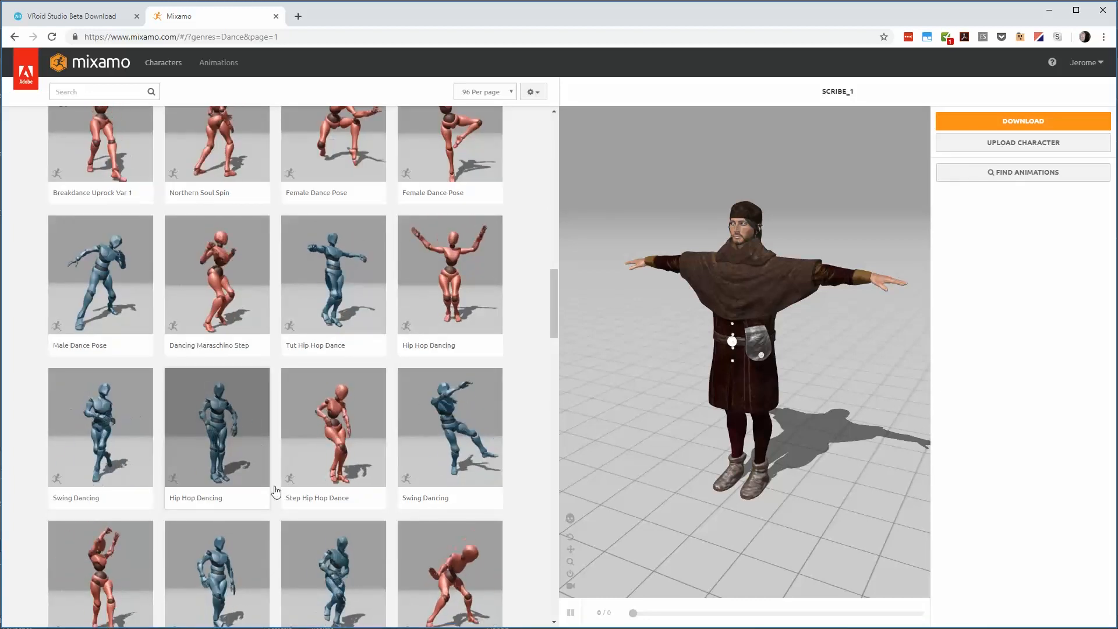
left_click(335, 477)
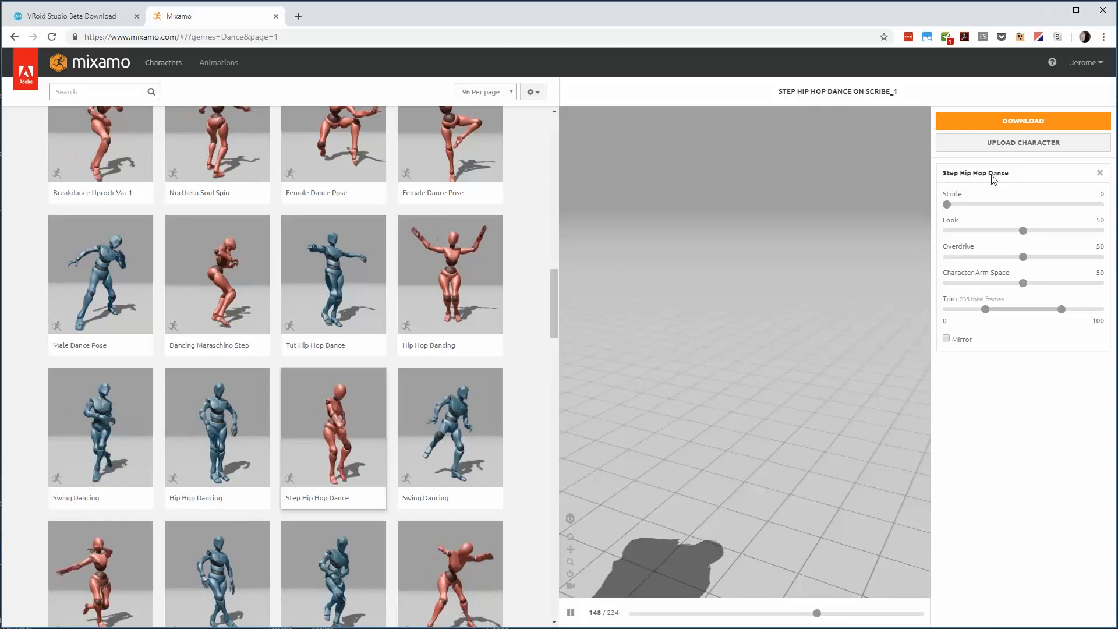
Download the Step Hip Hop Dance animation in FBX for Unity format without skin.
left_click(995, 122)
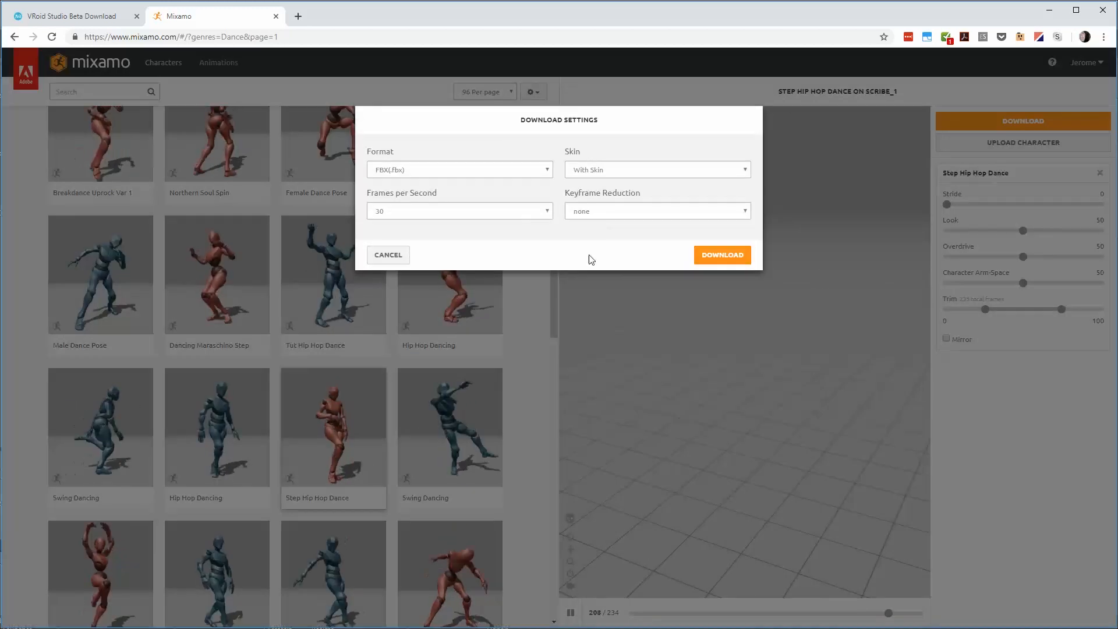
left_click(639, 170)
left_click(629, 191)
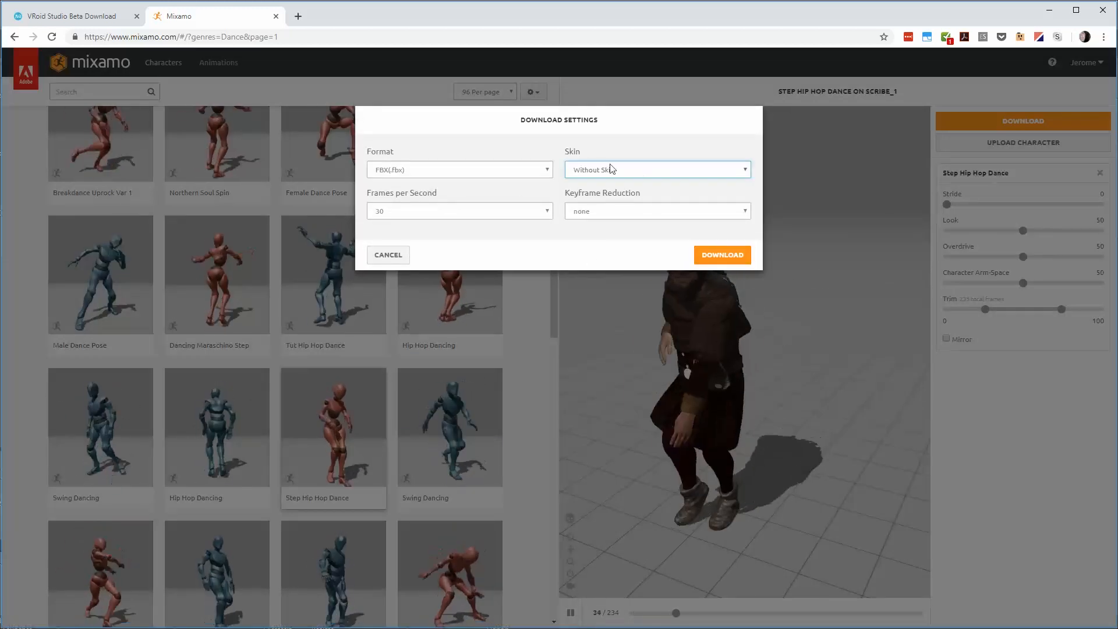
left_click(429, 172)
left_click(417, 192)
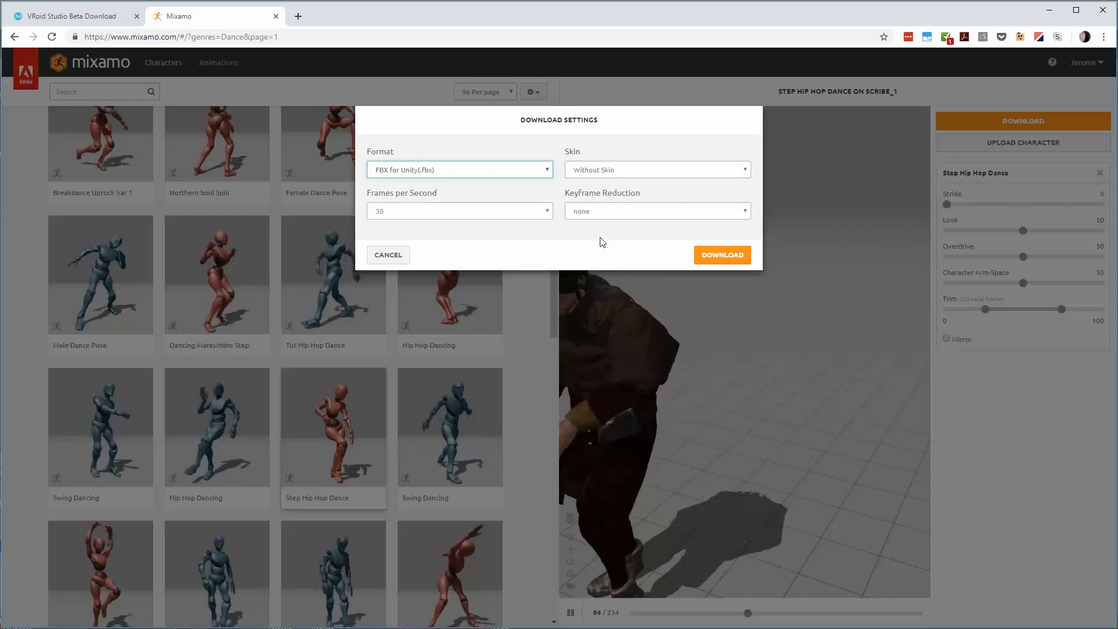
left_click(720, 256)
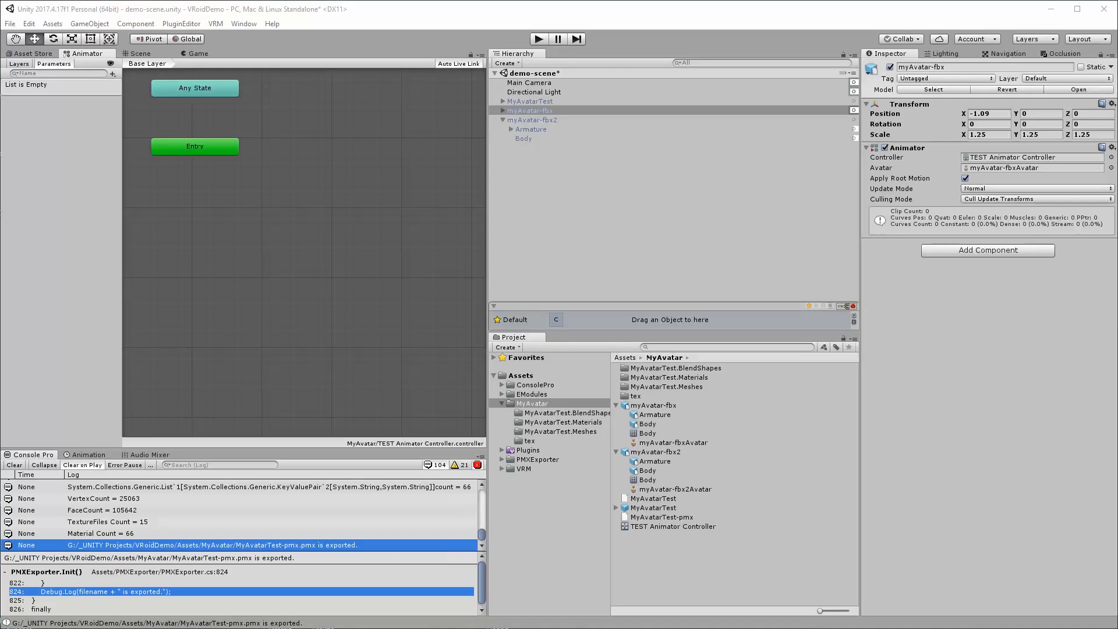
Import the downloaded Step Hip Hop Dance FBX into Unity's MyAvatar folder and enable Loop Time and Loop Pose on its clip.
left_click_drag(0, 483, 632, 561)
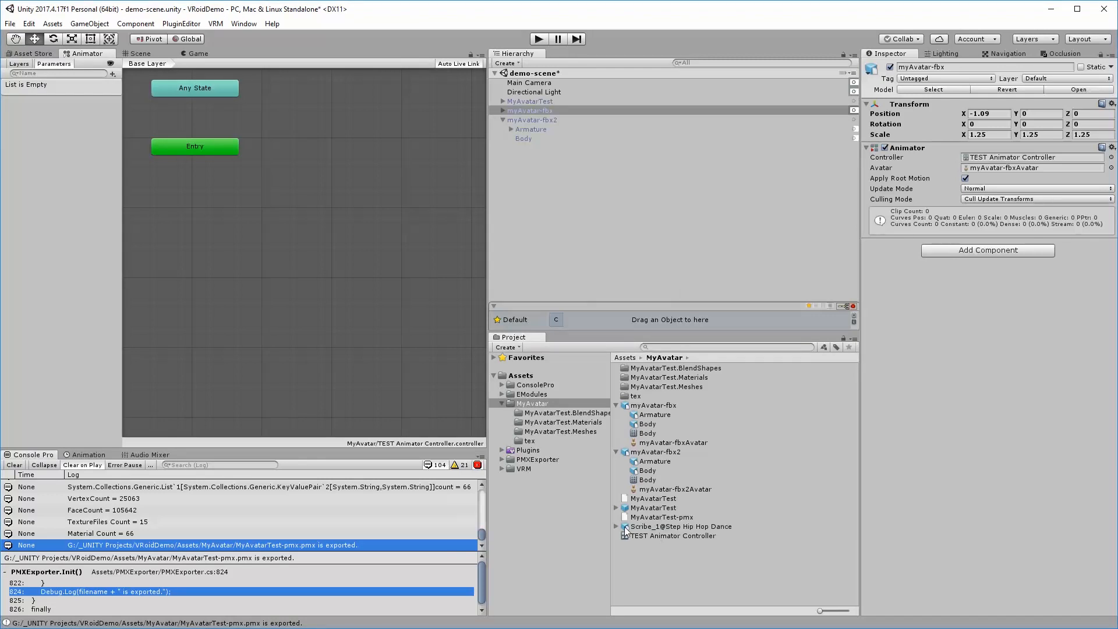
left_click(991, 94)
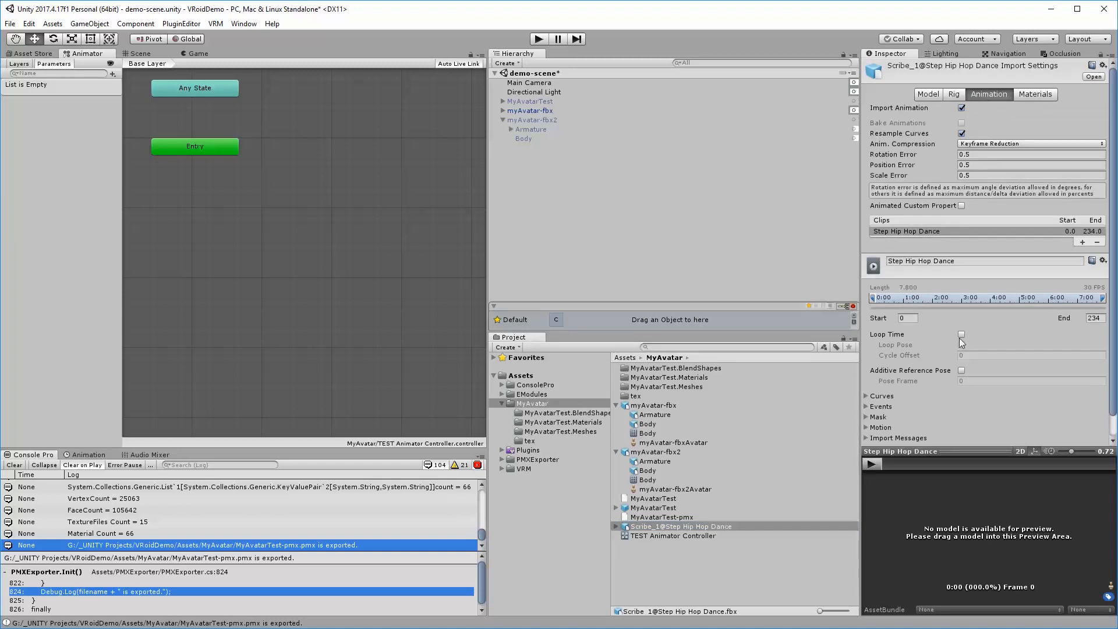
left_click(962, 335)
left_click(962, 345)
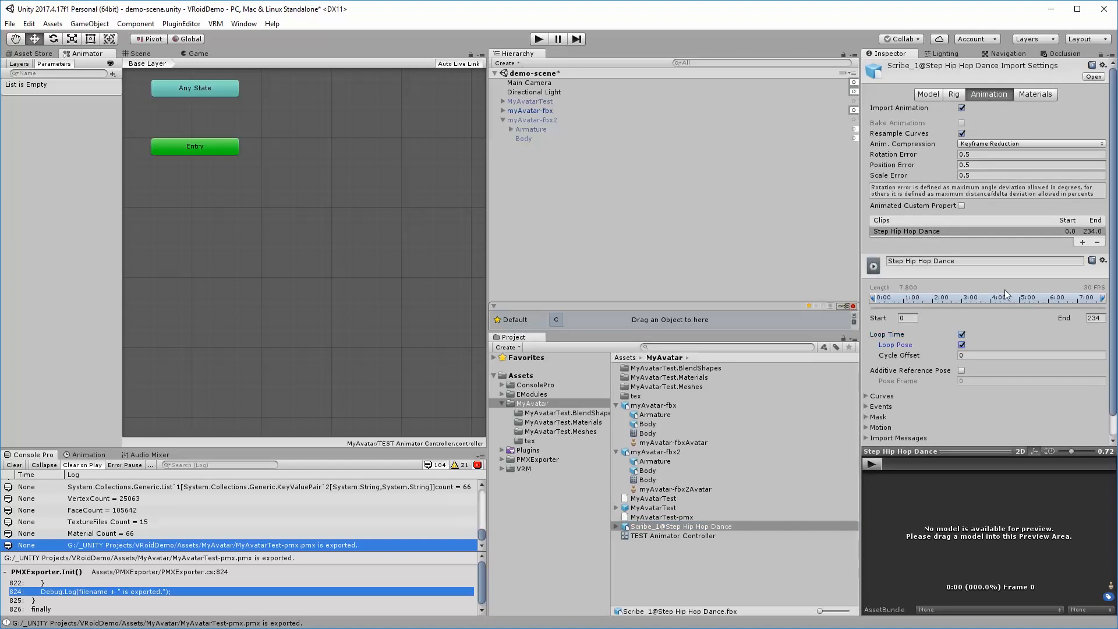
Set the rig animation type of Scribe_1@Step Hip Hop Dance to Humanoid and apply the import settings.
left_click(953, 94)
left_click(985, 108)
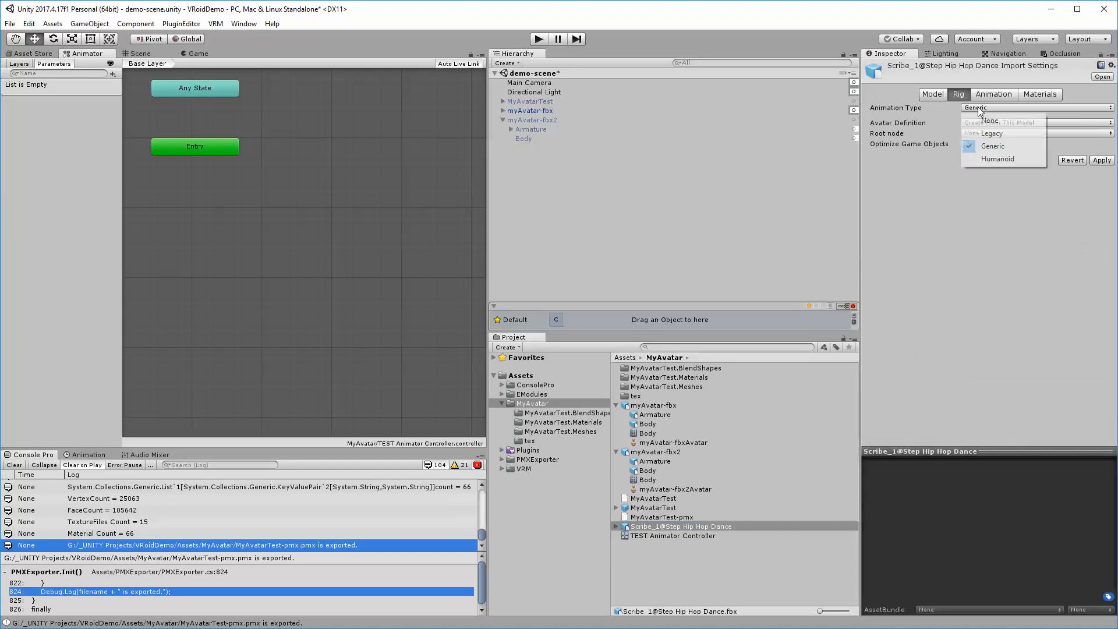
left_click(995, 160)
left_click(1104, 181)
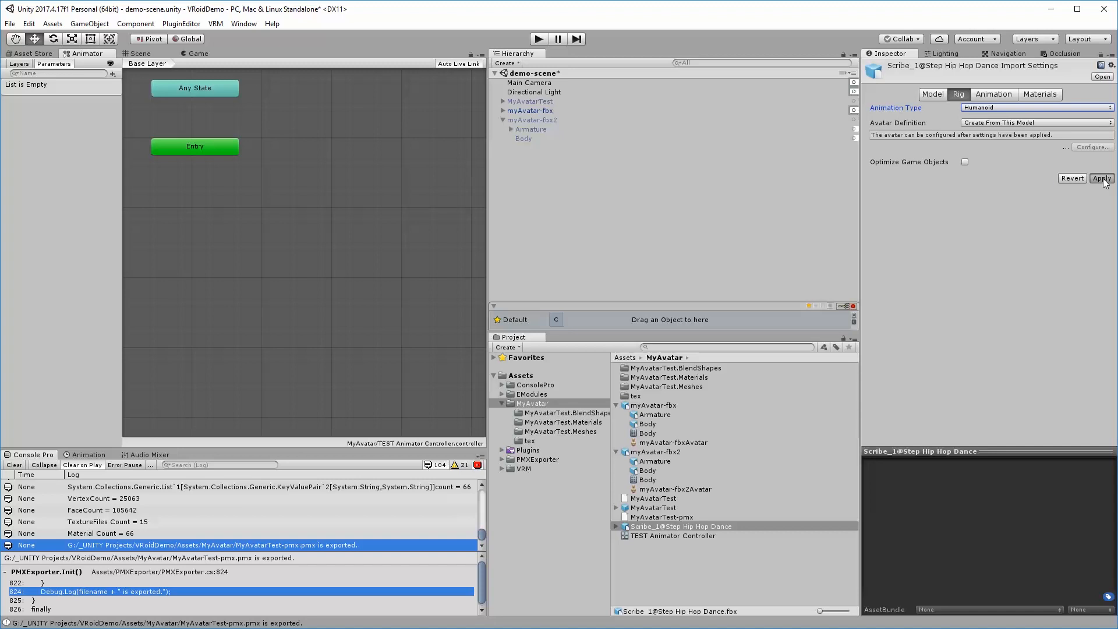
Add the Step Hip Hop Dance clip as a state in TEST Animator Controller and play the scene in the Scene view.
left_click(616, 527)
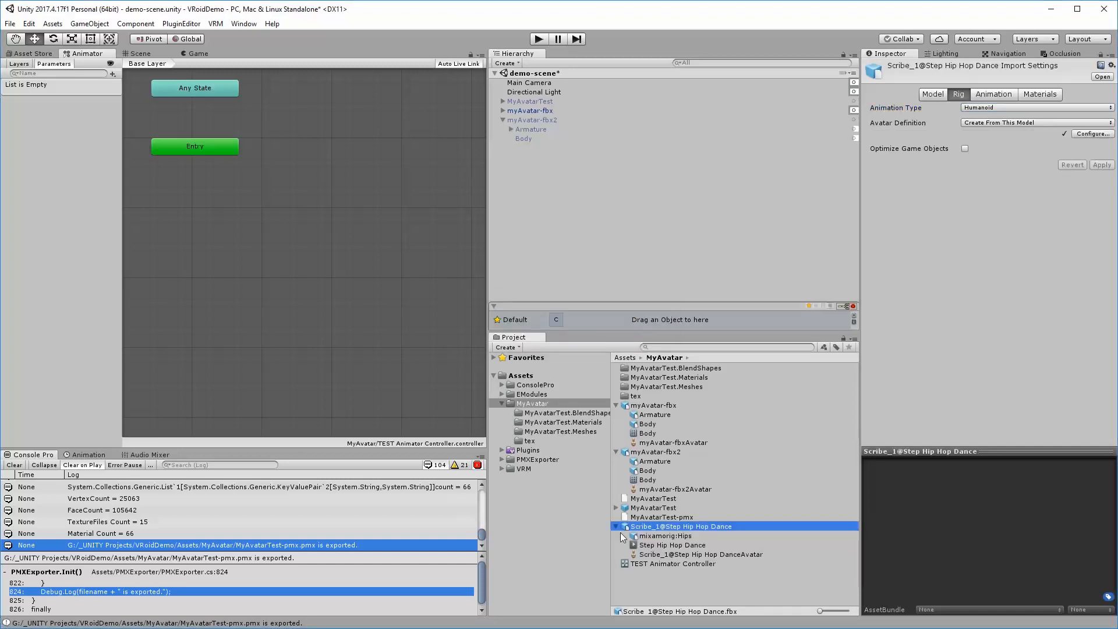
left_click_drag(672, 544, 312, 184)
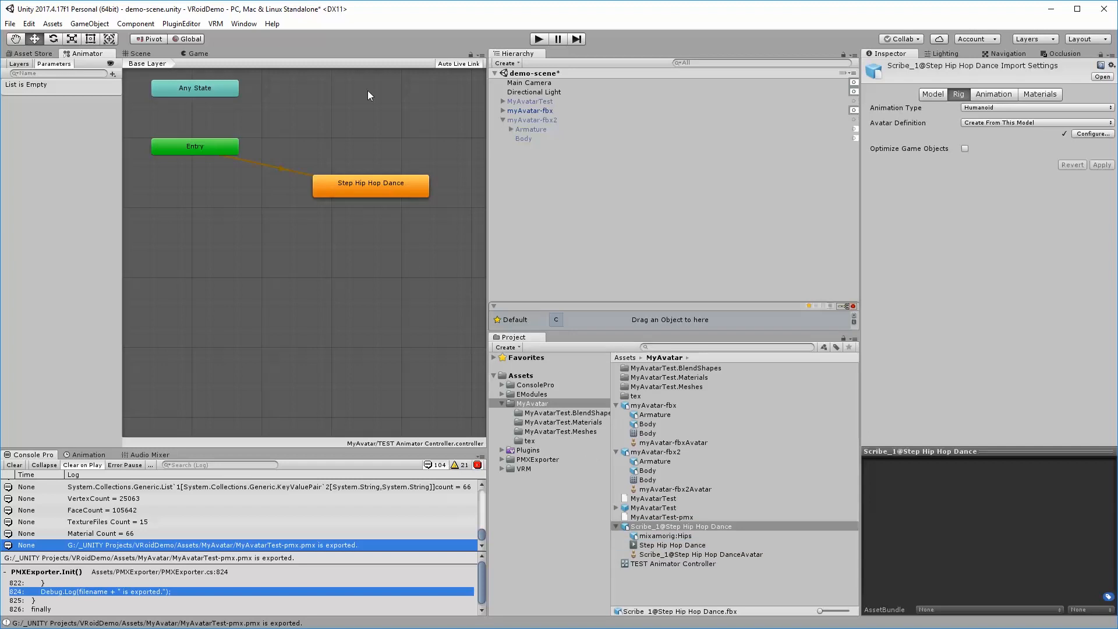
left_click(140, 54)
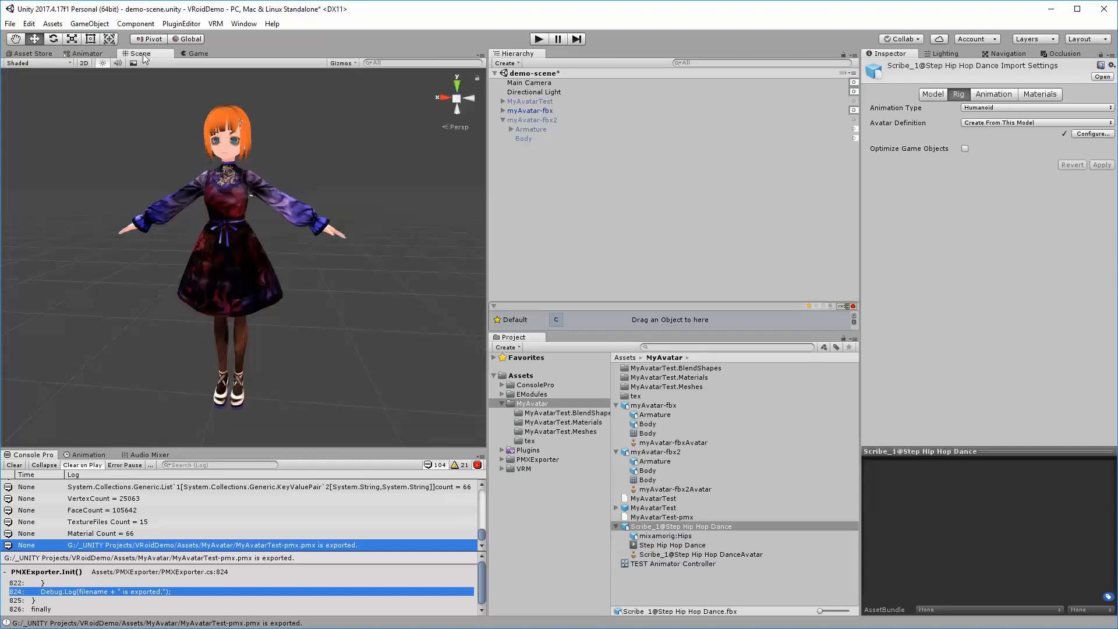
left_click(538, 41)
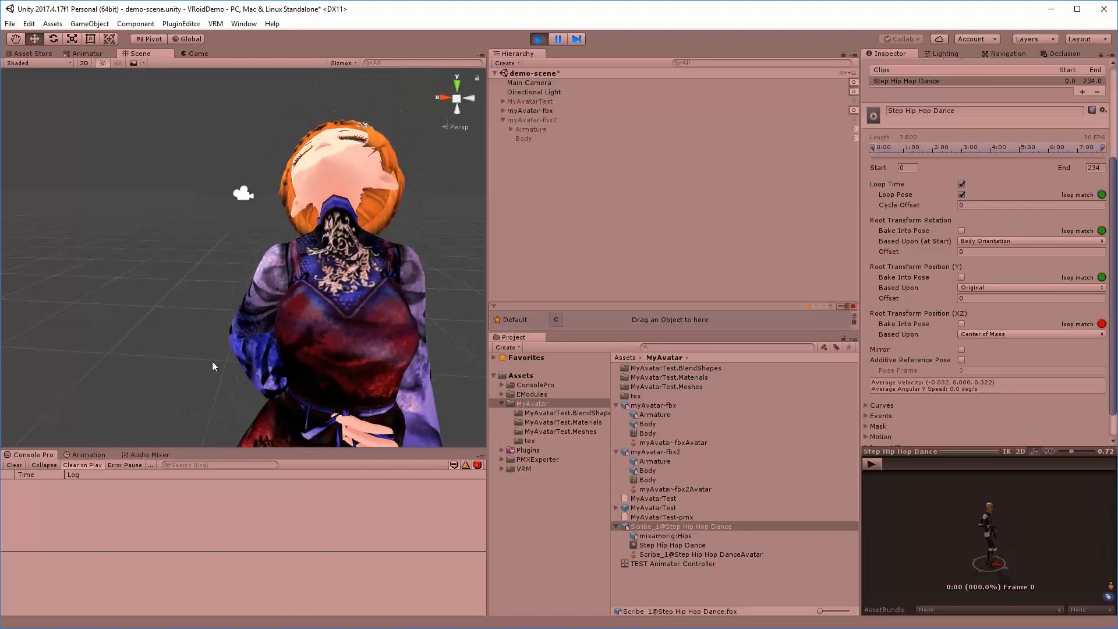
Check the Step Hip Hop Dance state in the Animator during playback, return to the Scene view and stop playing the scene.
left_click(92, 54)
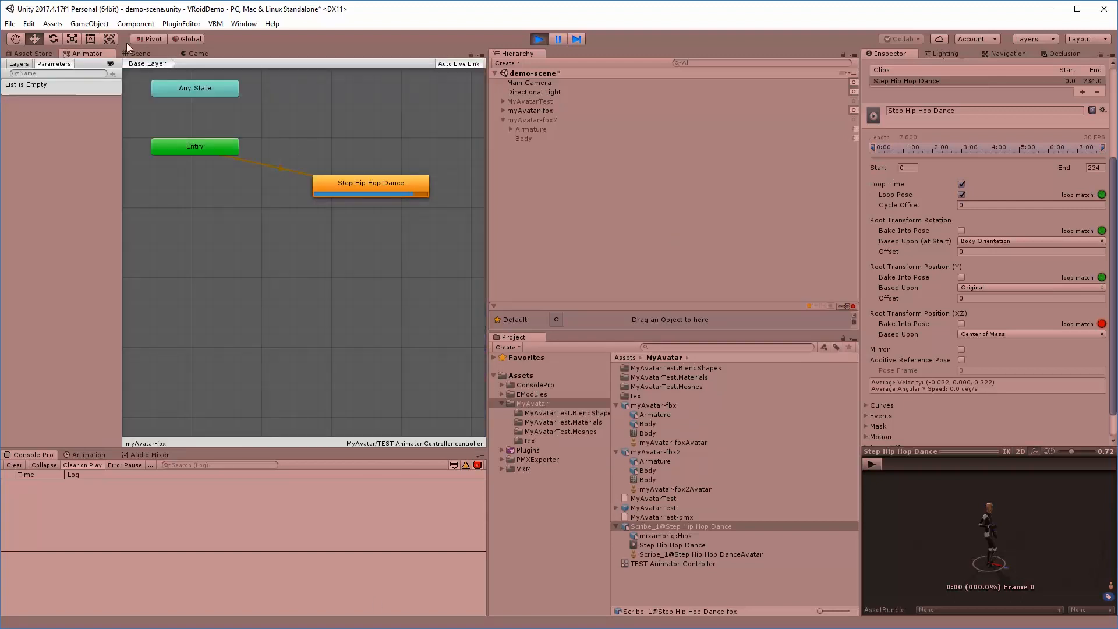
left_click(139, 54)
left_click(591, 213)
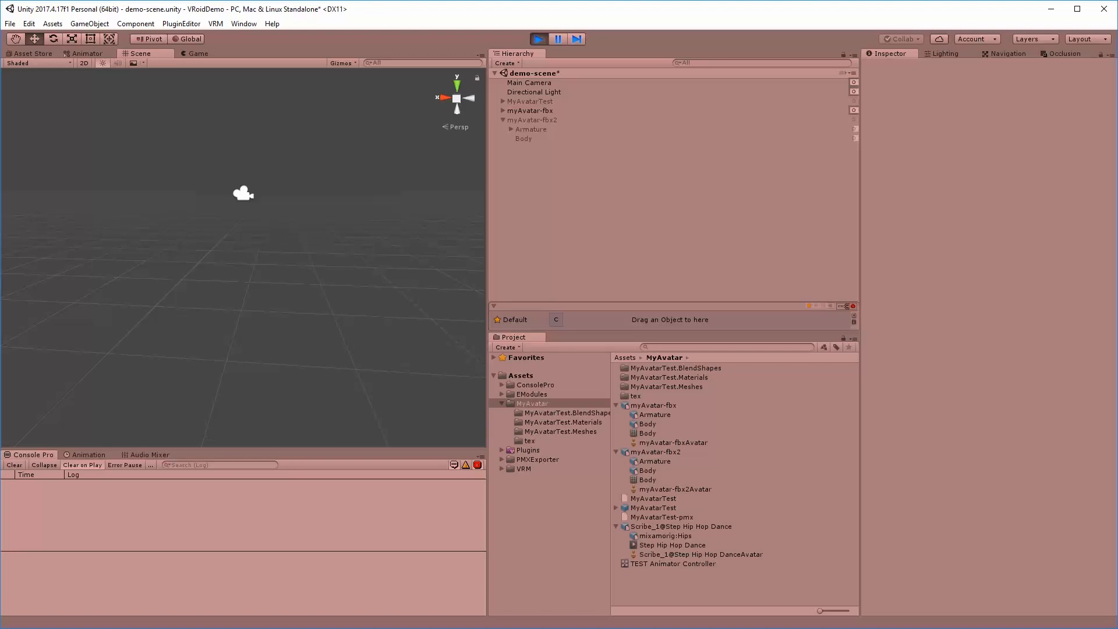
left_click(539, 39)
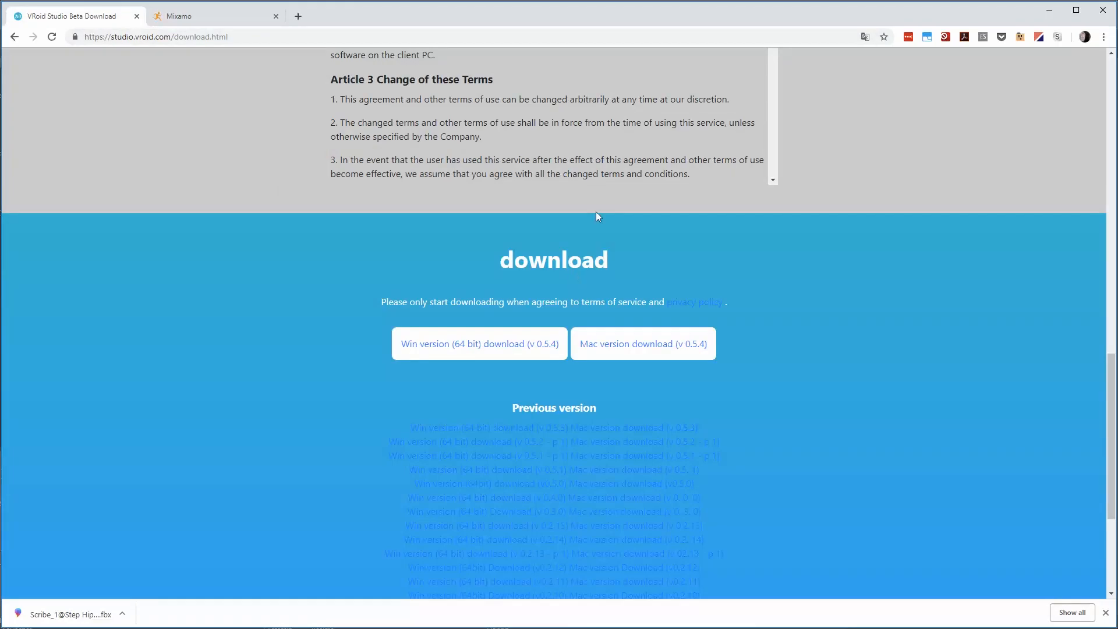
scroll(597, 213, "up", 20)
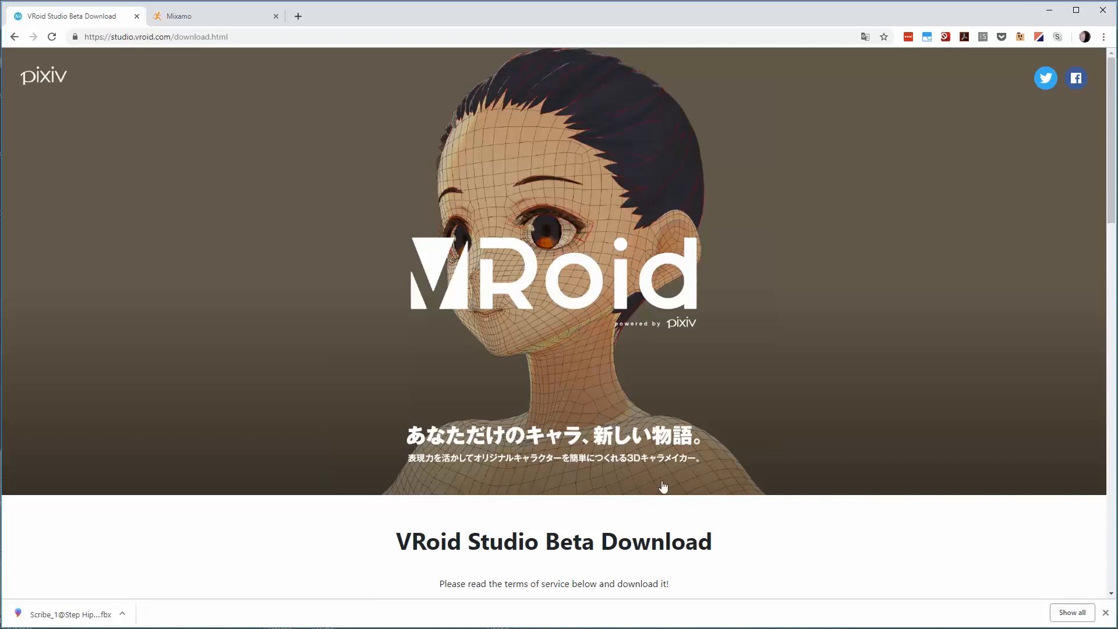
left_click(1058, 16)
Set the blend shapes on the Body of myAvatar-fbx to Anger 42.47, Sorrow 39.28 and Shock 60.43.
scroll(271, 276, "up", 6)
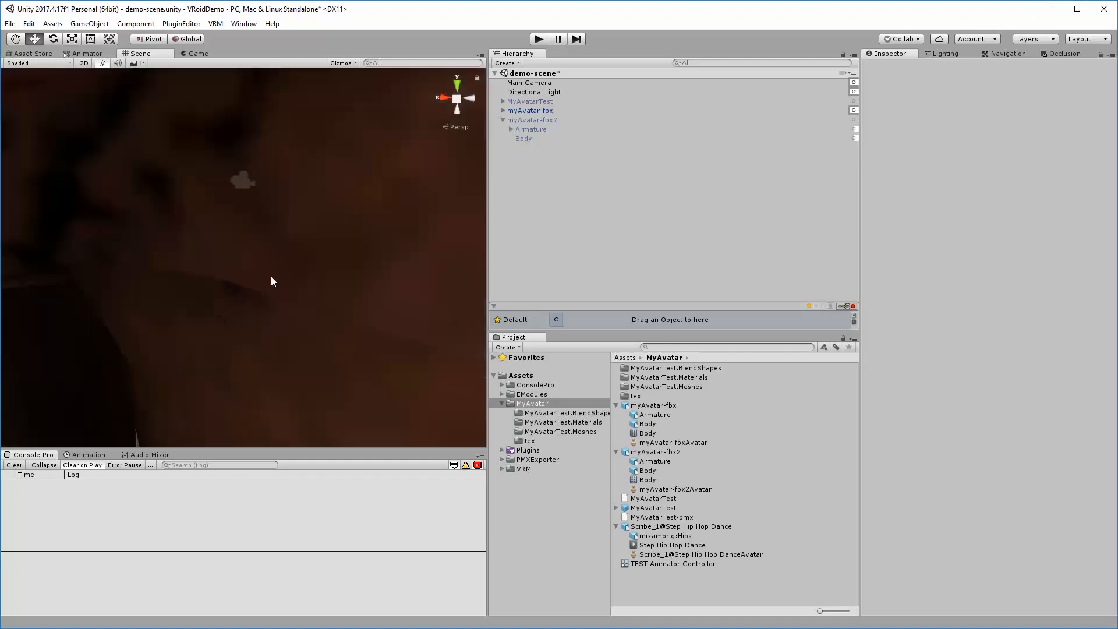
scroll(311, 296, "down", 4)
middle_click_drag(340, 258, 356, 421)
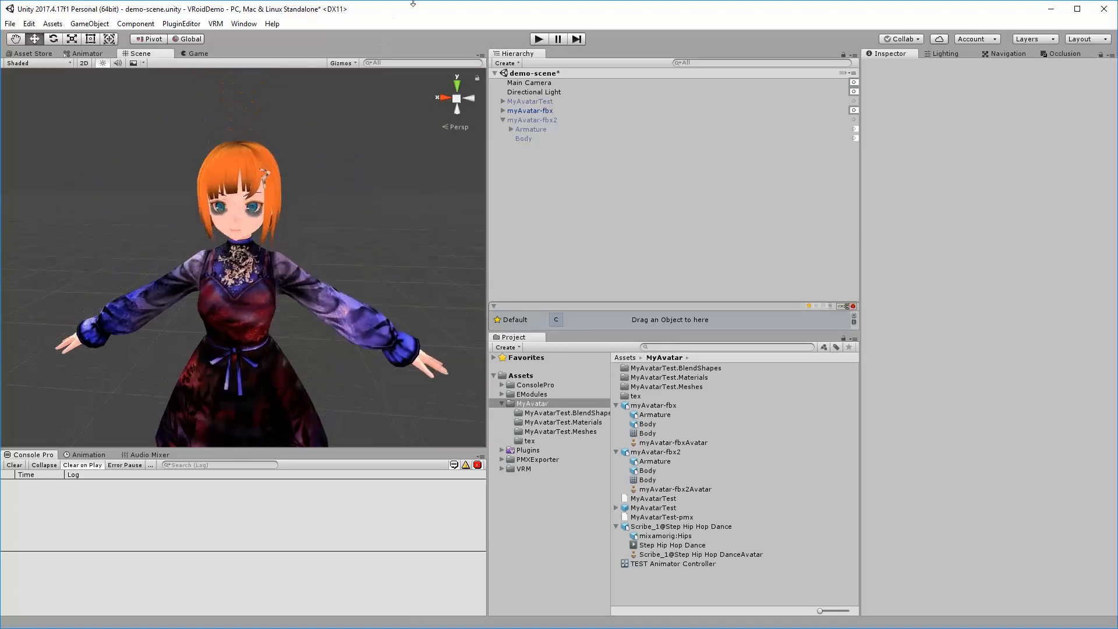
left_click(502, 110)
left_click(524, 129)
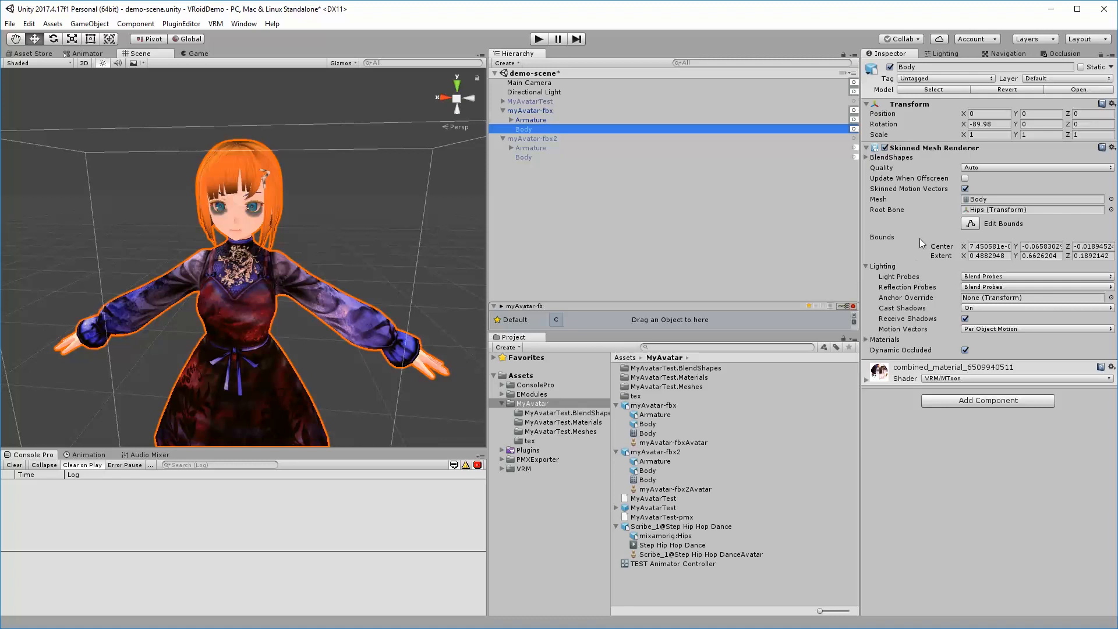
left_click(868, 157)
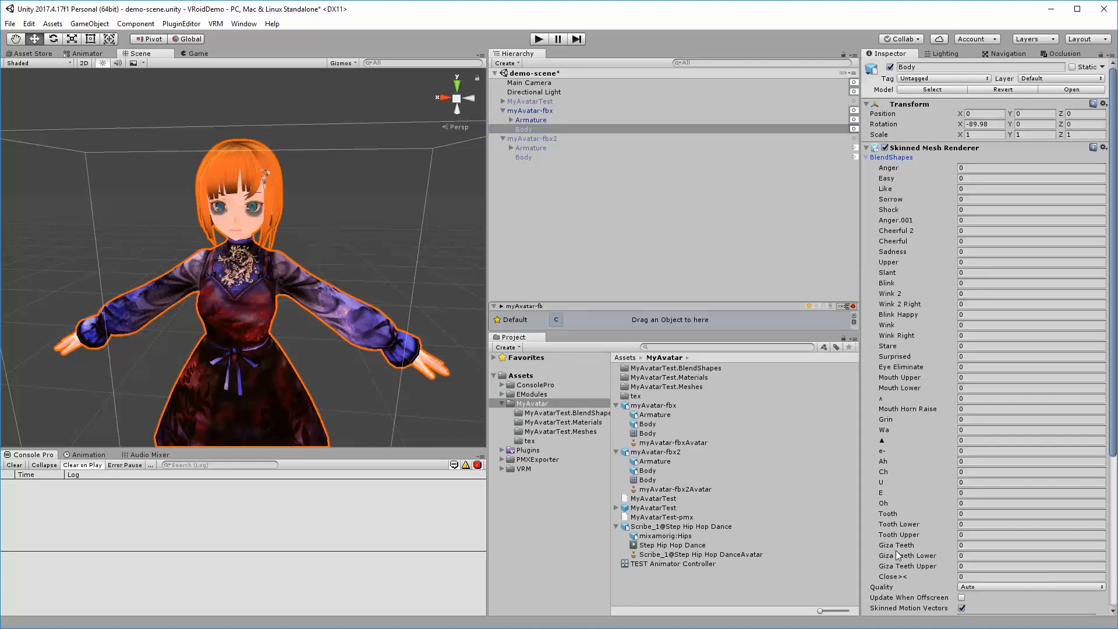
left_click_drag(958, 168, 1024, 178)
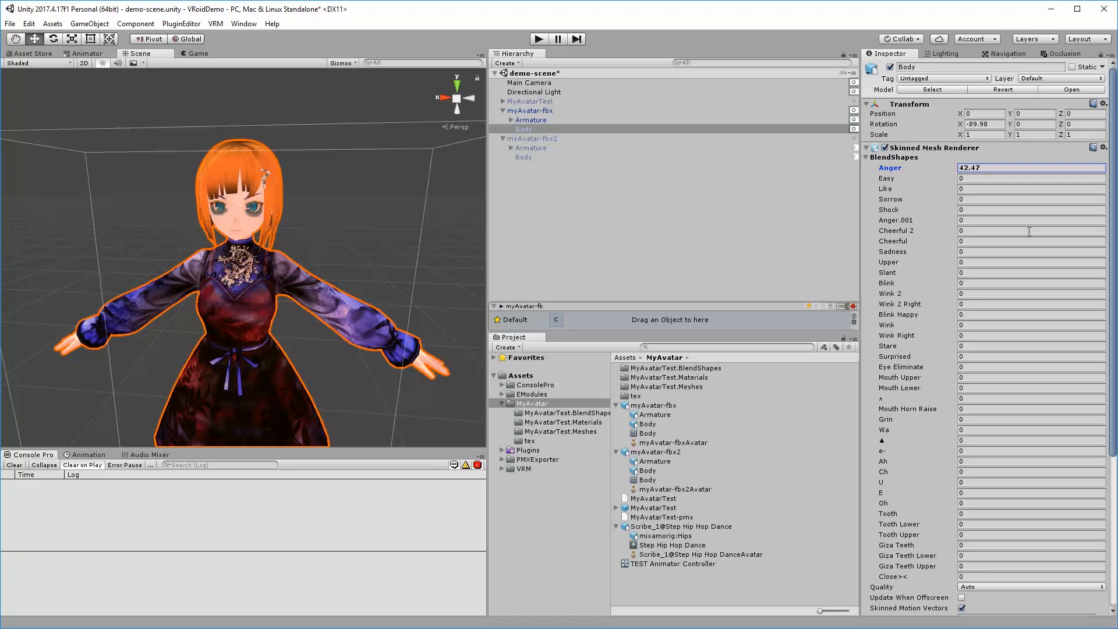
left_click_drag(958, 203, 1064, 217)
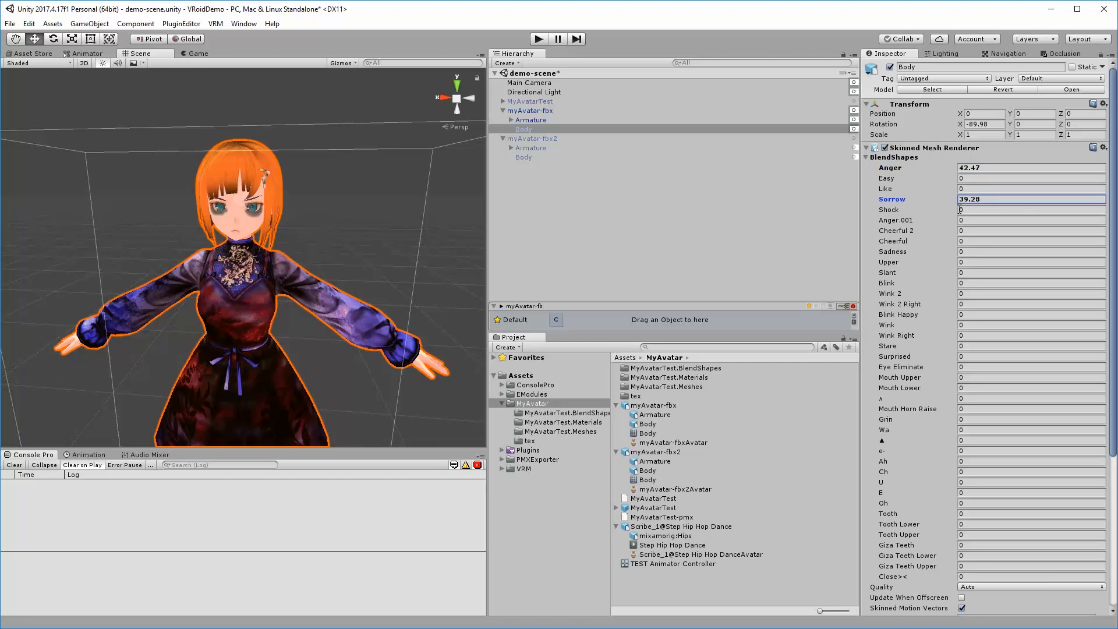
left_click_drag(958, 213, 1010, 217)
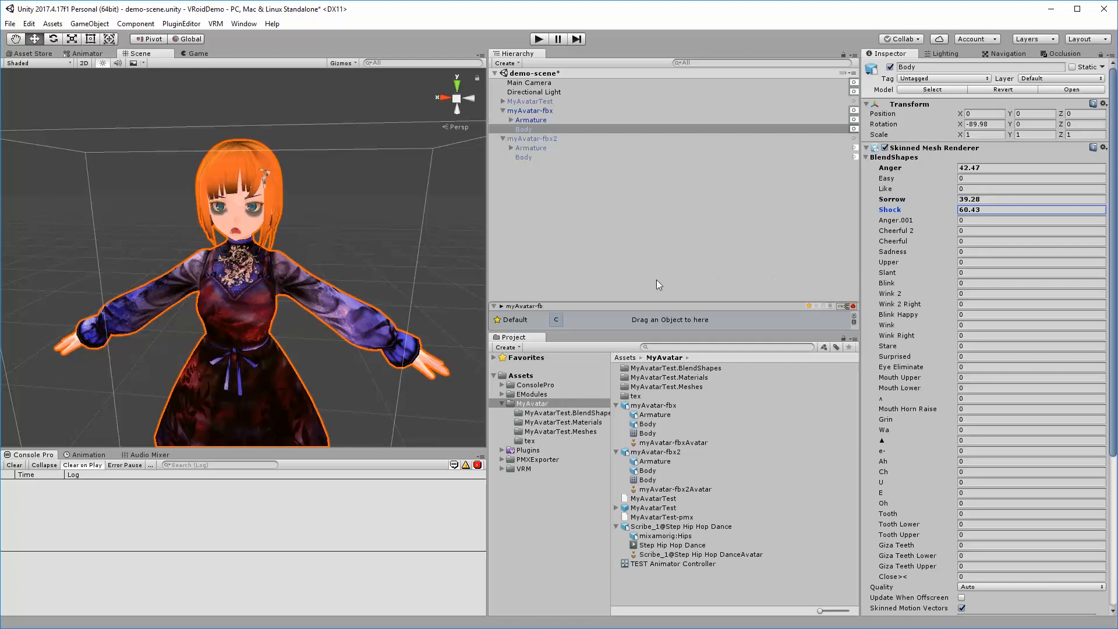
Search the Asset Store for Blendshapes, and download and import the complete Blend Shapes Preset Tool Pro package.
left_click(30, 54)
left_click(160, 87)
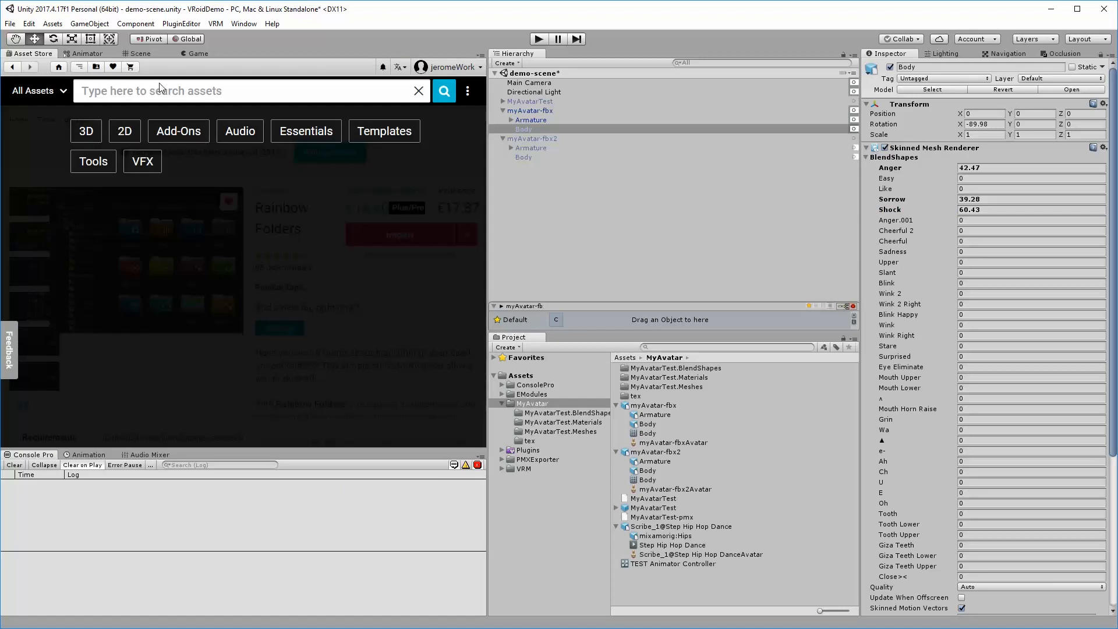
type("Blens")
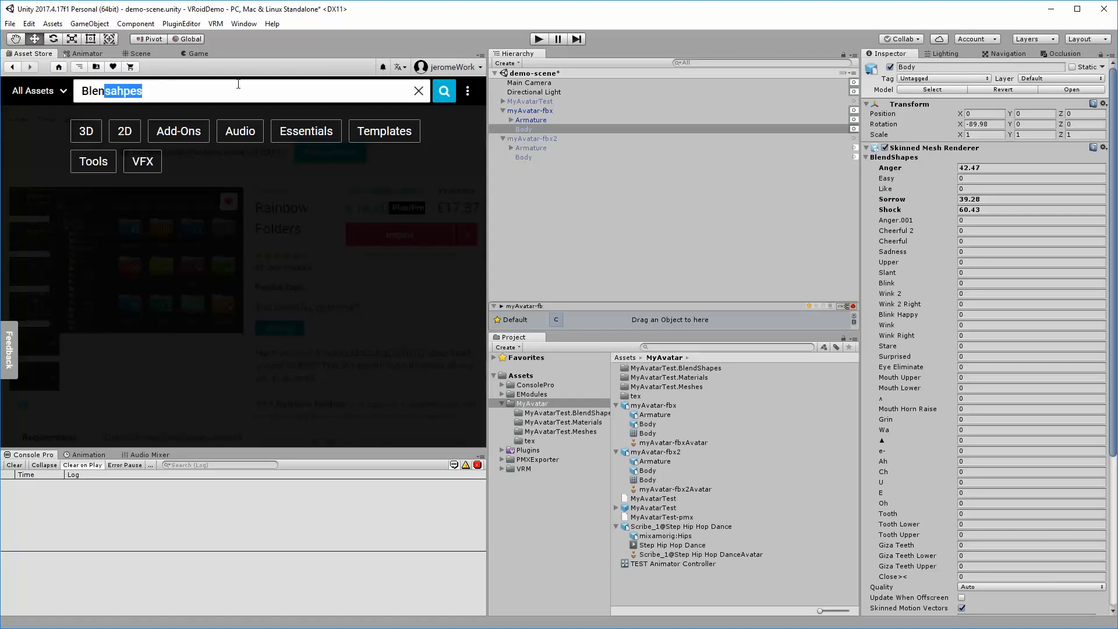
type("shapes")
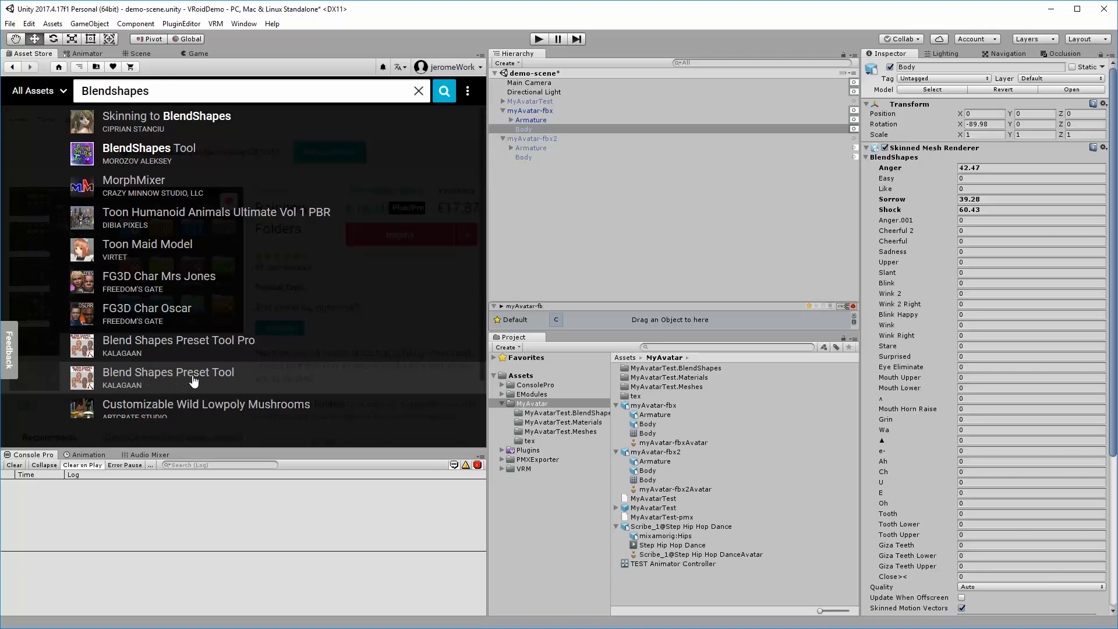
left_click(166, 342)
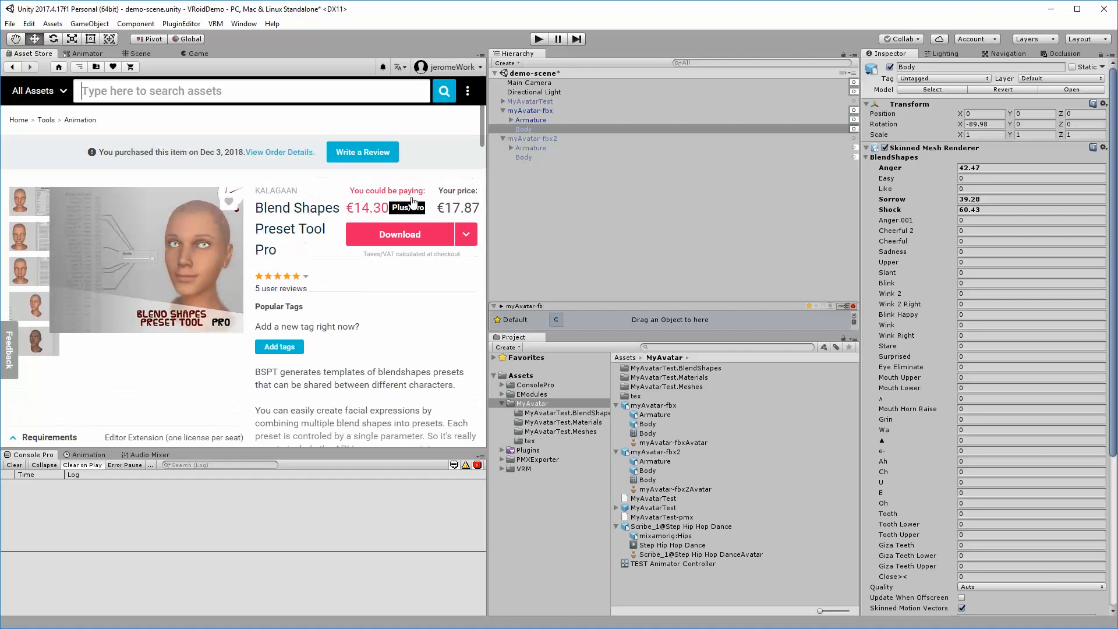
left_click(414, 236)
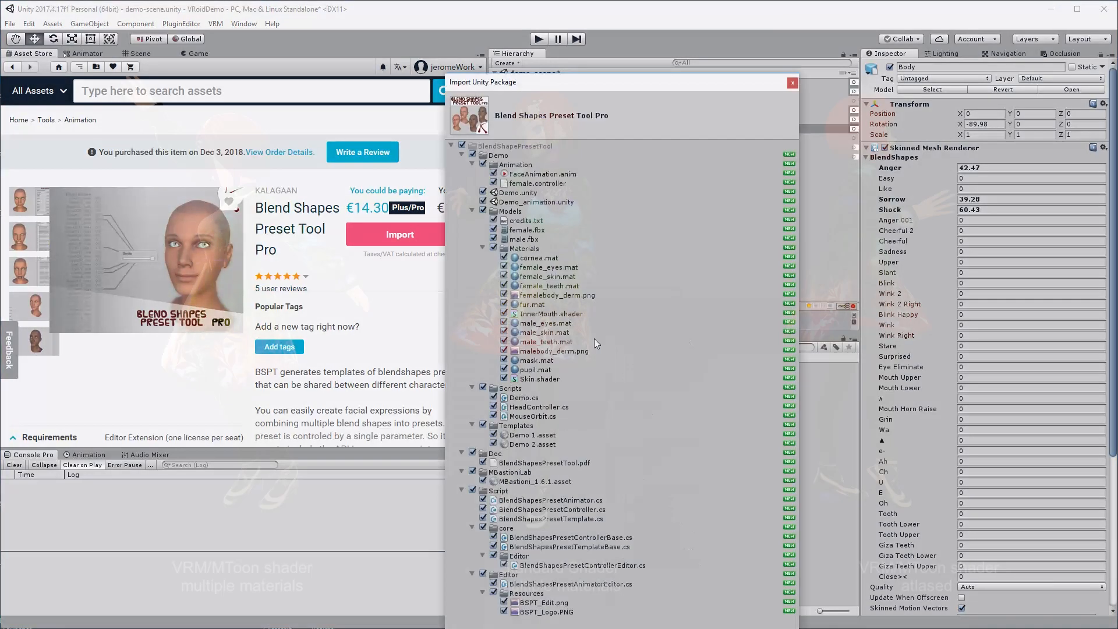
left_click(779, 626)
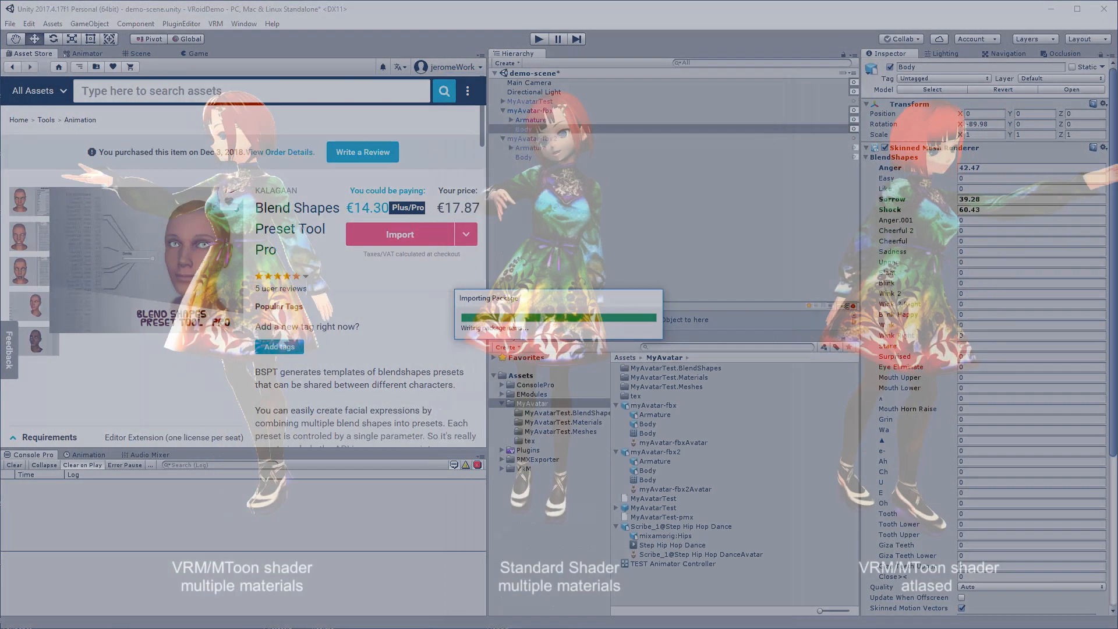